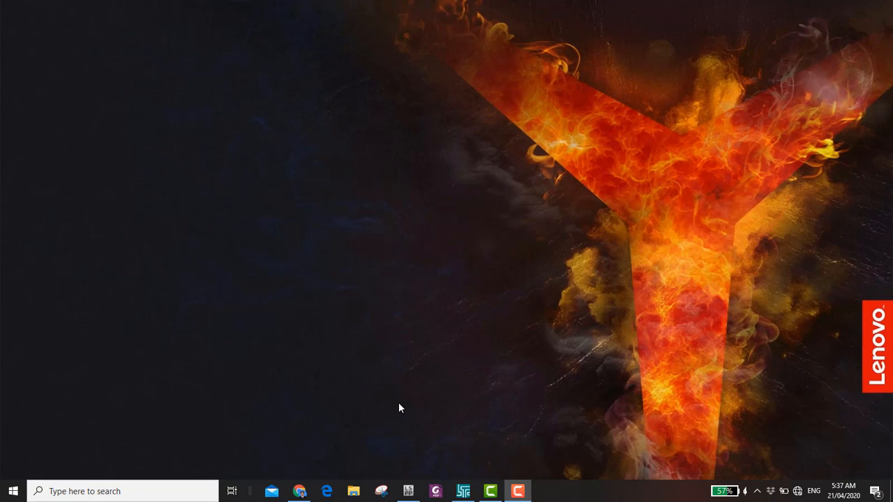
Switch to LS-PrePost and define a box solid mesh region spanning X -4.5 to 4.5, Y -0.75 to 0.75 and Z -15 to 15.
{"action": "left_click", "coordinate": [408, 491]}
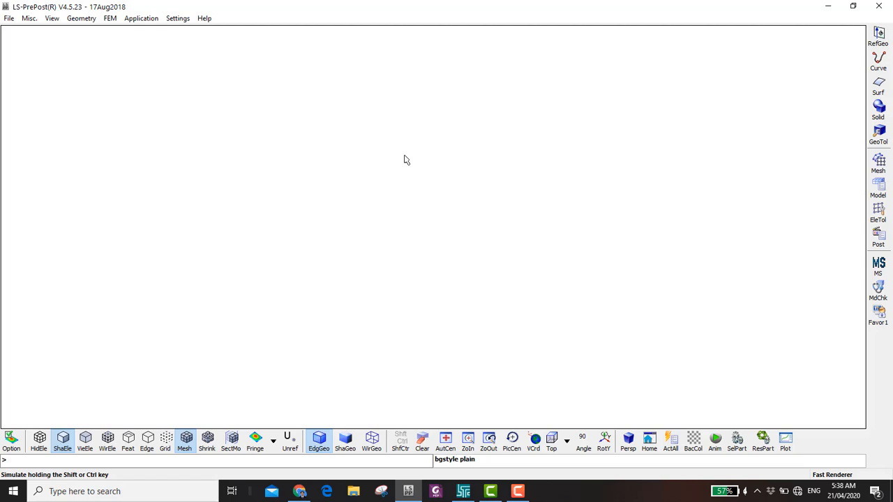
{"action": "left_click", "coordinate": [878, 163]}
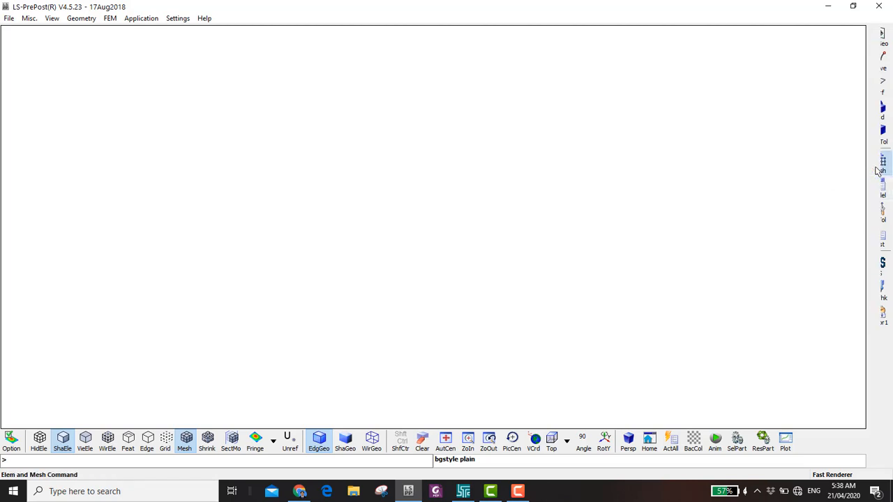
{"action": "left_click_drag", "start_coordinate": [405, 48], "coordinate": [235, 55]}
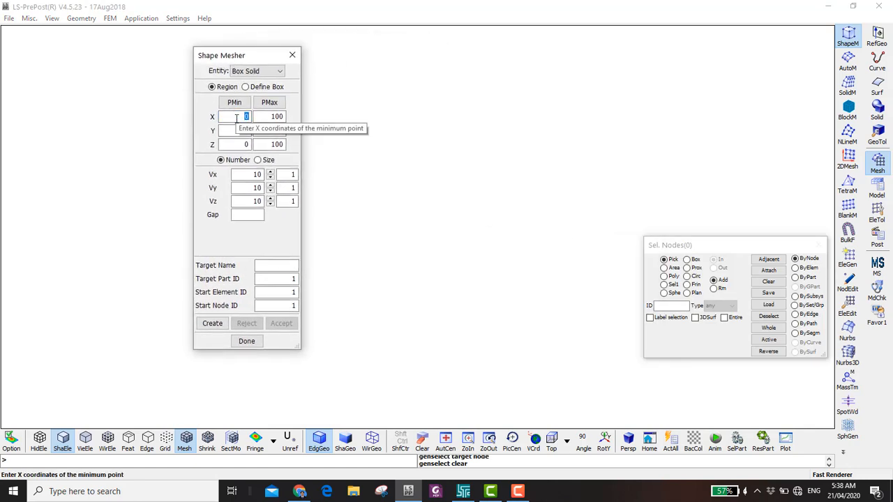
{"action": "left_click", "coordinate": [237, 118]}
{"action": "type", "text": "-4.5"}
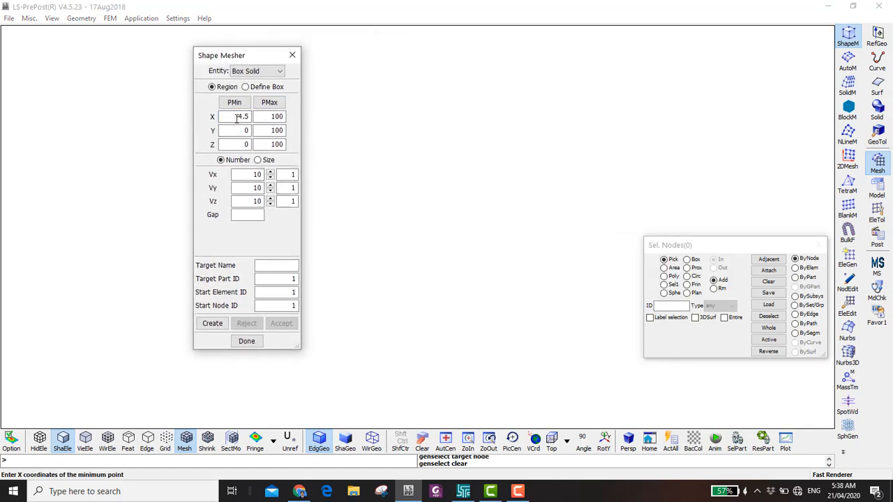
{"action": "key", "text": "Tab"}
{"action": "type", "text": "4"}
{"action": "key", "text": "Tab"}
{"action": "type", "text": "0"}
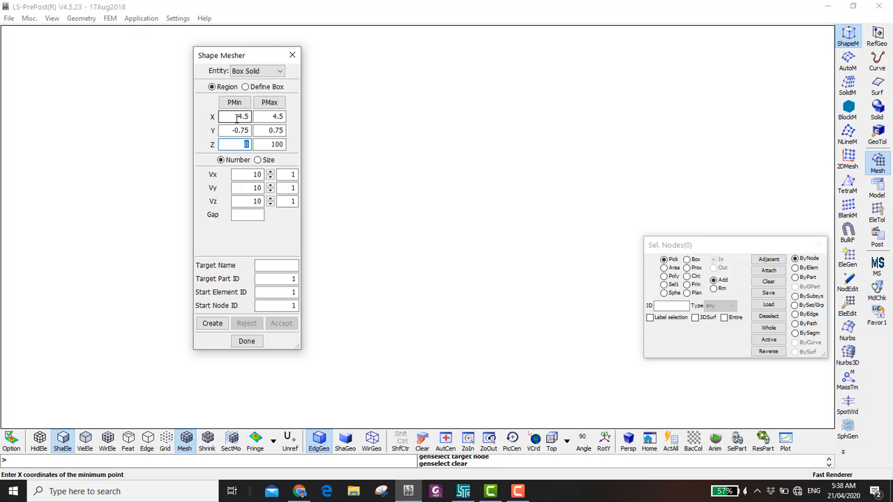
{"action": "key", "text": "Tab"}
{"action": "type", "text": "1"}
Mesh the box by element size, using 0.375 along the X, Y and Z directions.
{"action": "left_click", "coordinate": [251, 175]}
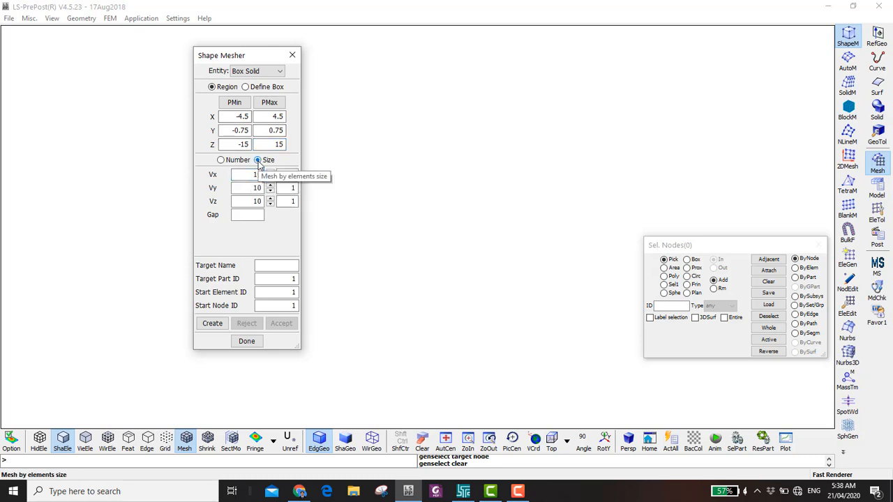
{"action": "double_click", "coordinate": [255, 174]}
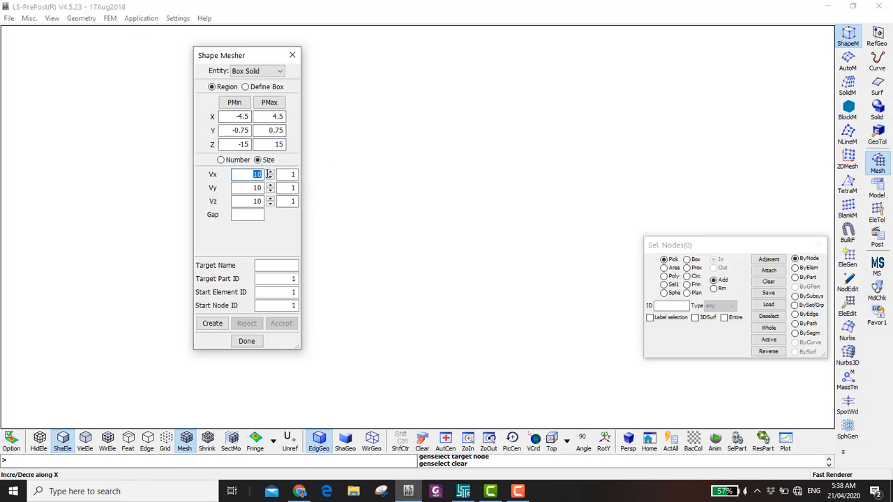
{"action": "type", "text": "0.37"}
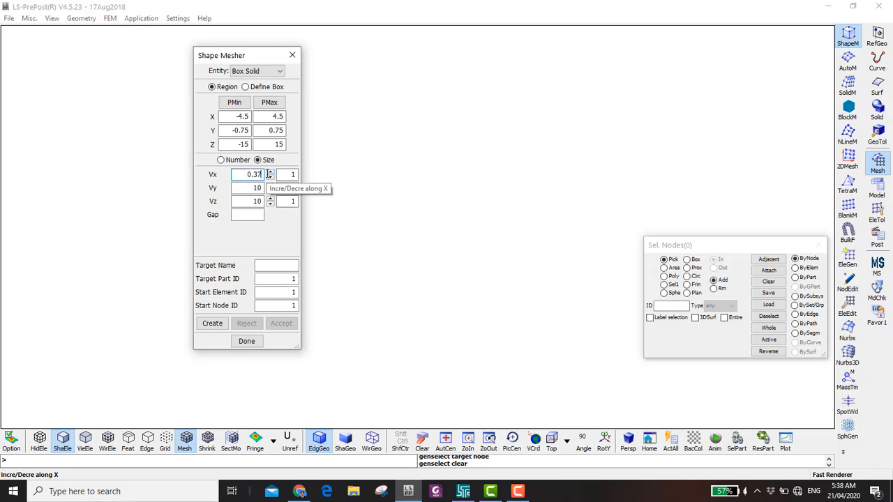
{"action": "type", "text": "5"}
{"action": "key", "text": "Tab"}
{"action": "type", "text": "0.3"}
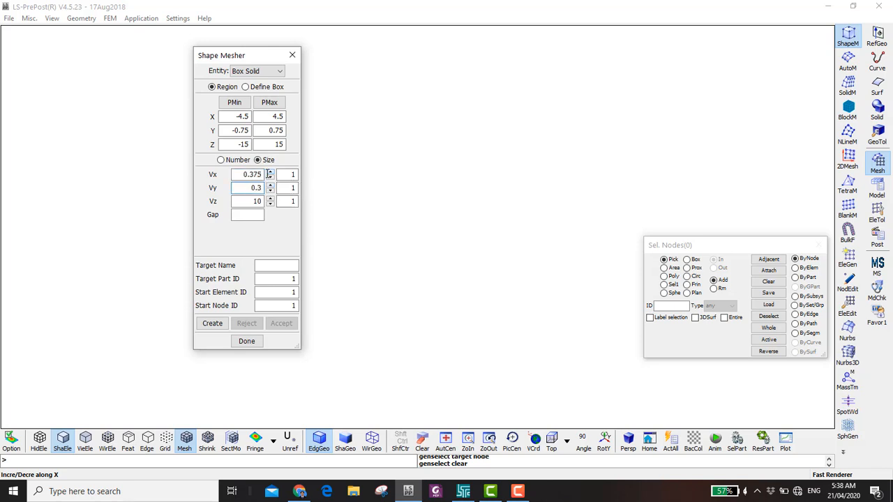
{"action": "key", "text": "Tab"}
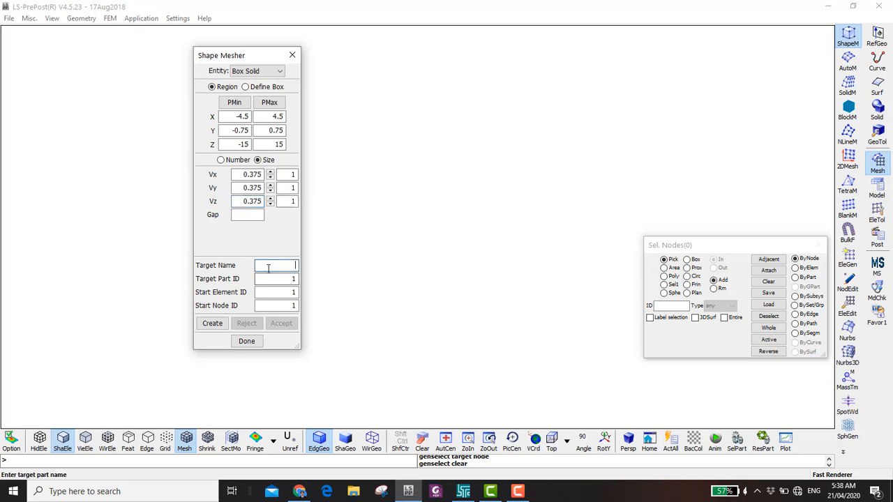
Name the target part Concrete Slab, then create and accept the box mesh.
{"action": "left_click", "coordinate": [268, 269]}
{"action": "type", "text": "Conc"}
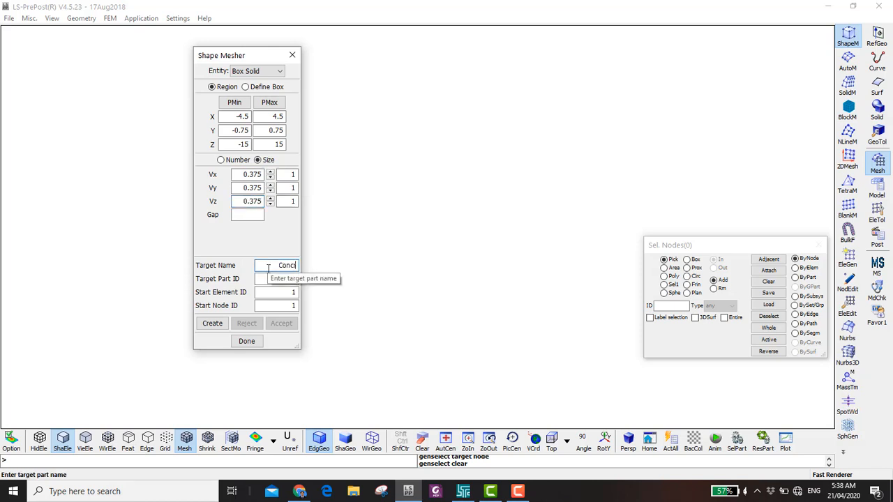
{"action": "type", "text": "rete Slab"}
{"action": "left_click", "coordinate": [213, 323]}
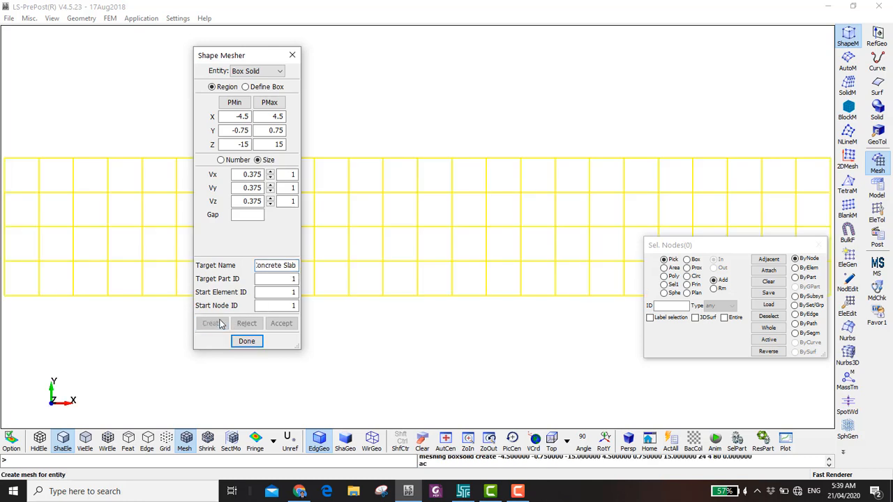
{"action": "left_click", "coordinate": [283, 323]}
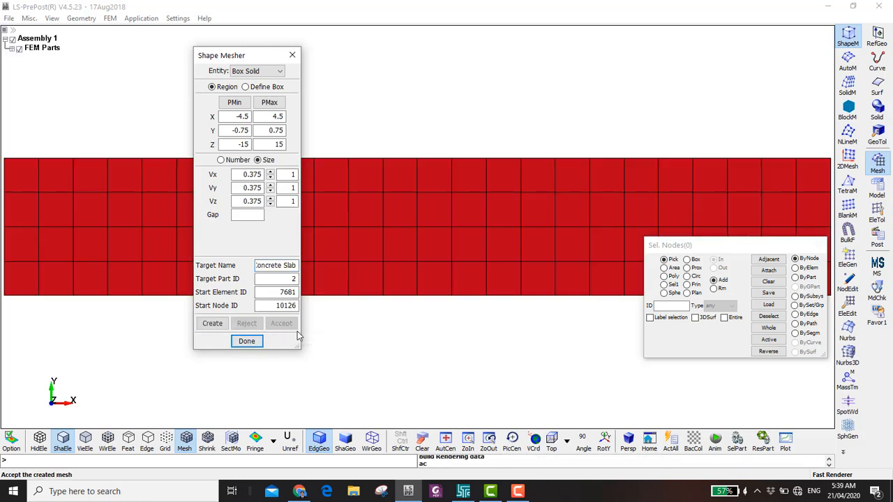
Start generating beams by edge with propagated selection, picking the lengthwise edge line four elements in from one side of the slab's underside.
{"action": "scroll", "coordinate": [417, 324], "scroll_direction": "down", "scroll_amount": 2}
{"action": "left_click_drag", "start_coordinate": [433, 259], "coordinate": [446, 187], "text": "ctrl"}
{"action": "left_click_drag", "start_coordinate": [414, 302], "coordinate": [380, 241], "text": "ctrl"}
{"action": "left_click_drag", "start_coordinate": [400, 311], "coordinate": [440, 325], "text": "ctrl"}
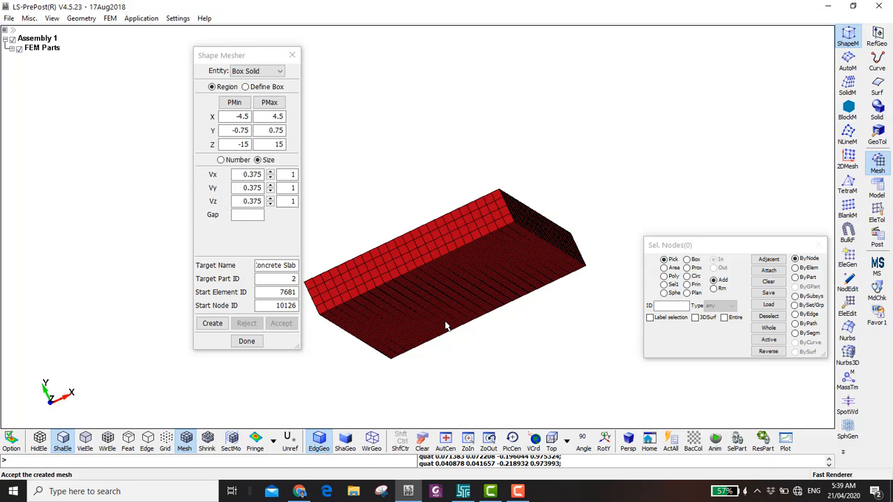
{"action": "left_click", "coordinate": [848, 258]}
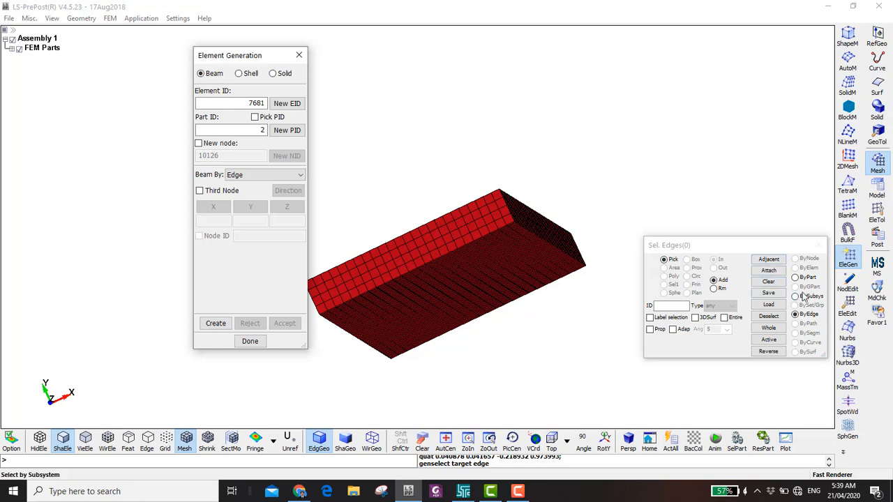
{"action": "left_click", "coordinate": [649, 330]}
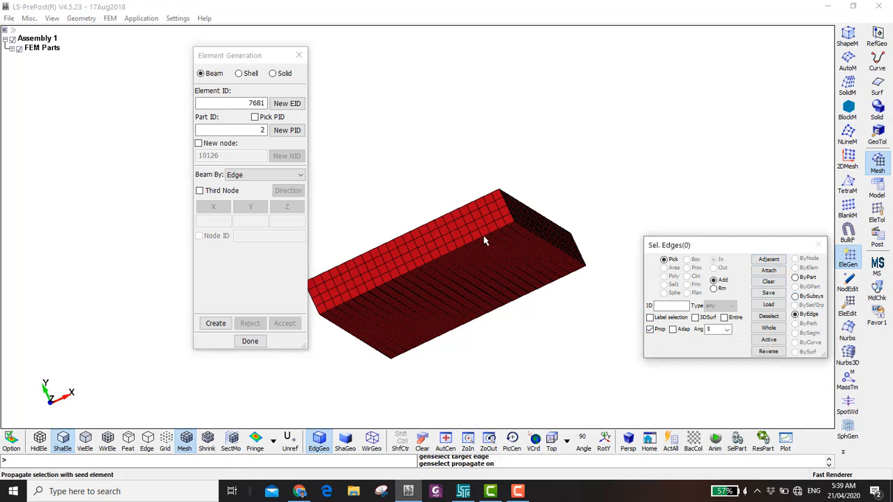
{"action": "scroll", "coordinate": [486, 242], "scroll_direction": "up", "scroll_amount": 2}
{"action": "scroll", "coordinate": [486, 242], "scroll_direction": "up", "scroll_amount": 1}
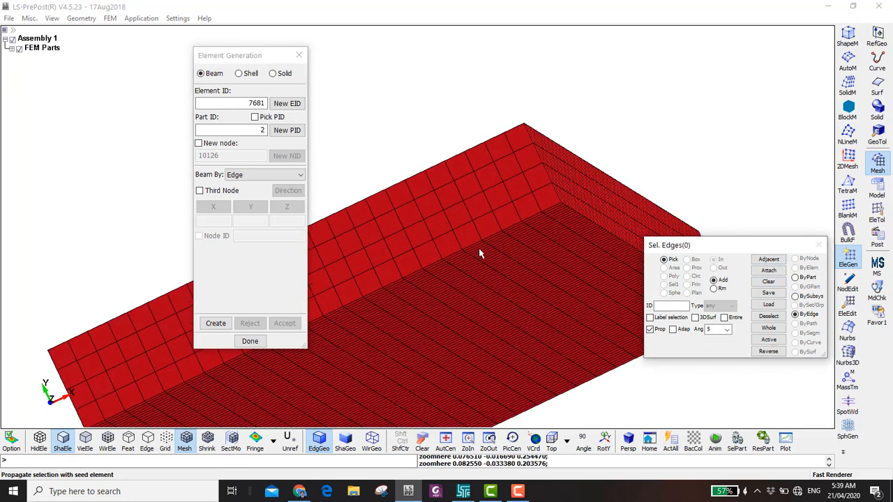
{"action": "scroll", "coordinate": [487, 248], "scroll_direction": "up", "scroll_amount": 1}
{"action": "scroll", "coordinate": [491, 249], "scroll_direction": "up", "scroll_amount": 2}
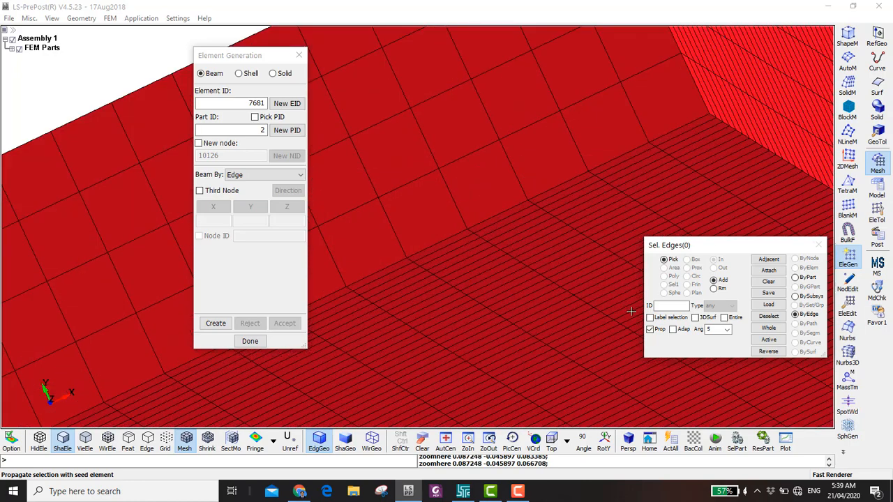
{"action": "left_click", "coordinate": [478, 235]}
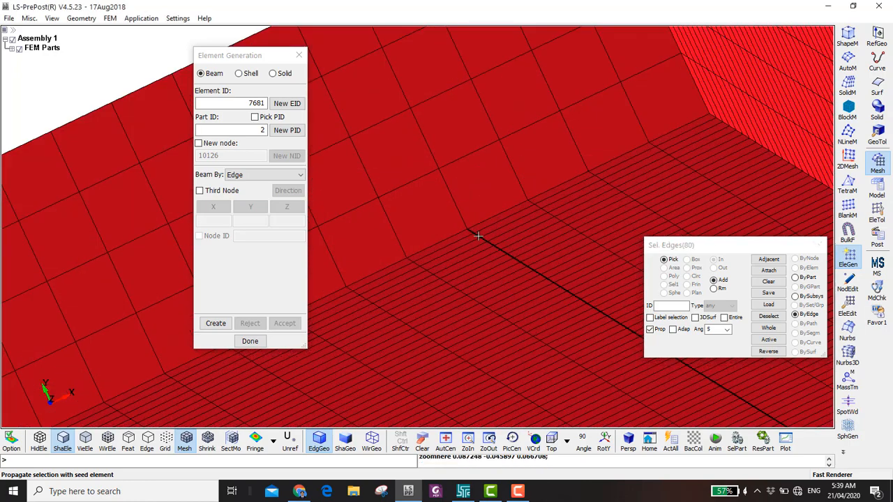
Add four more lengthwise edge lines on the slab's underside to the selection, spaced every four elements.
{"action": "scroll", "coordinate": [467, 257], "scroll_direction": "down", "scroll_amount": 2}
{"action": "scroll", "coordinate": [385, 288], "scroll_direction": "up", "scroll_amount": 4}
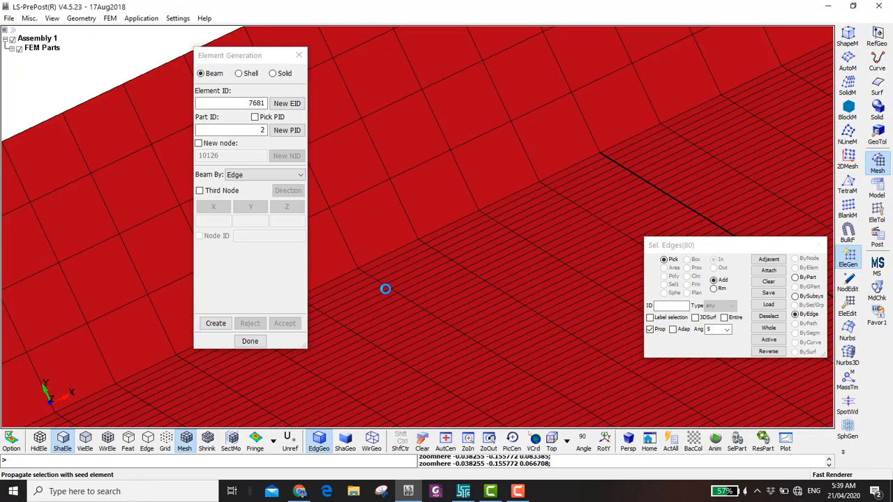
{"action": "scroll", "coordinate": [385, 288], "scroll_direction": "down", "scroll_amount": 5}
{"action": "left_click_drag", "start_coordinate": [484, 286], "coordinate": [472, 256], "text": "shift"}
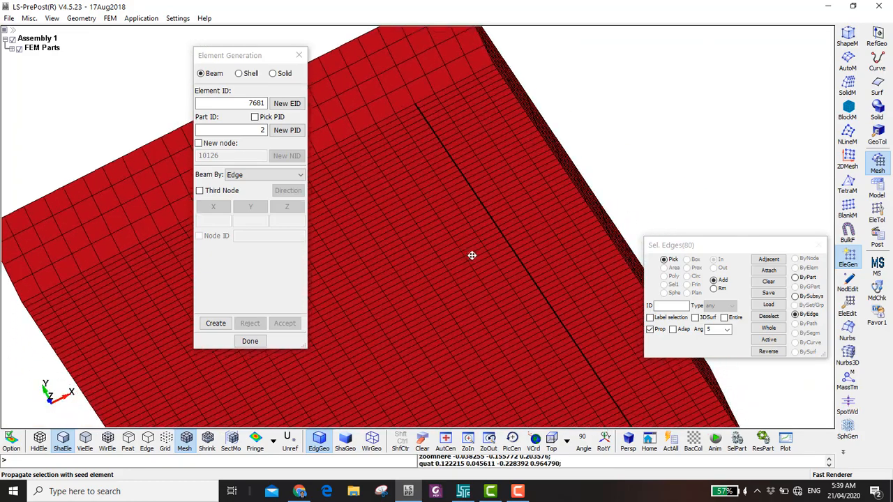
{"action": "right_click_drag", "start_coordinate": [472, 255], "coordinate": [603, 248], "text": "shift"}
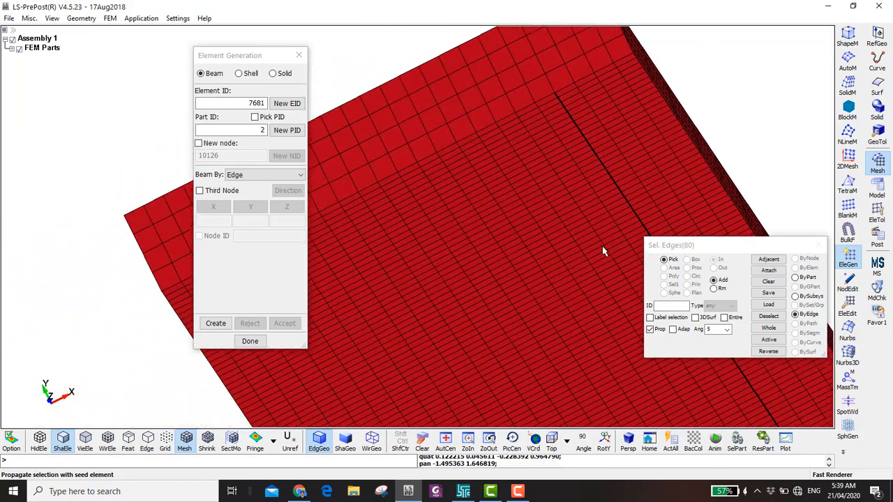
{"action": "left_click", "coordinate": [481, 140]}
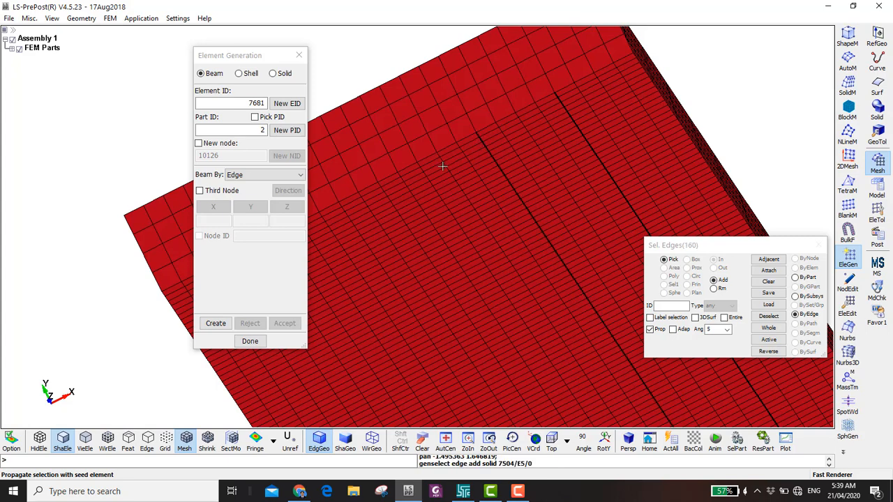
{"action": "left_click", "coordinate": [404, 183]}
{"action": "middle_click_drag", "start_coordinate": [408, 183], "coordinate": [450, 197], "text": "shift"}
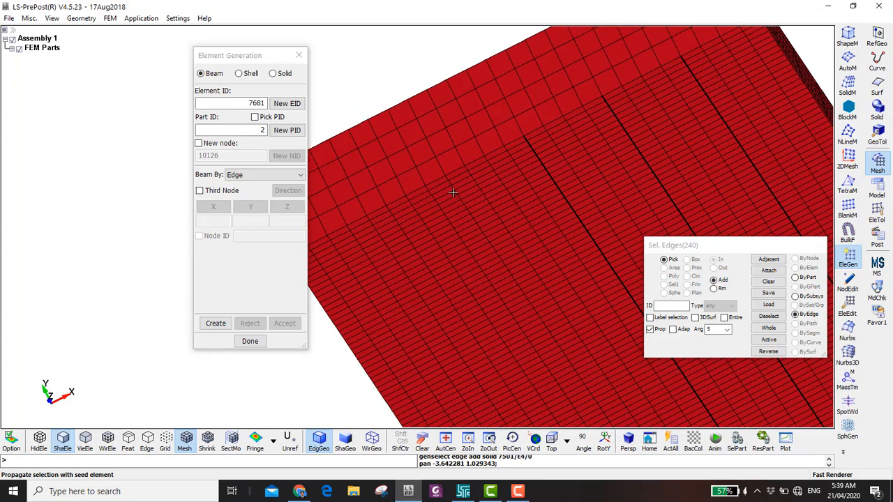
{"action": "left_click", "coordinate": [451, 197]}
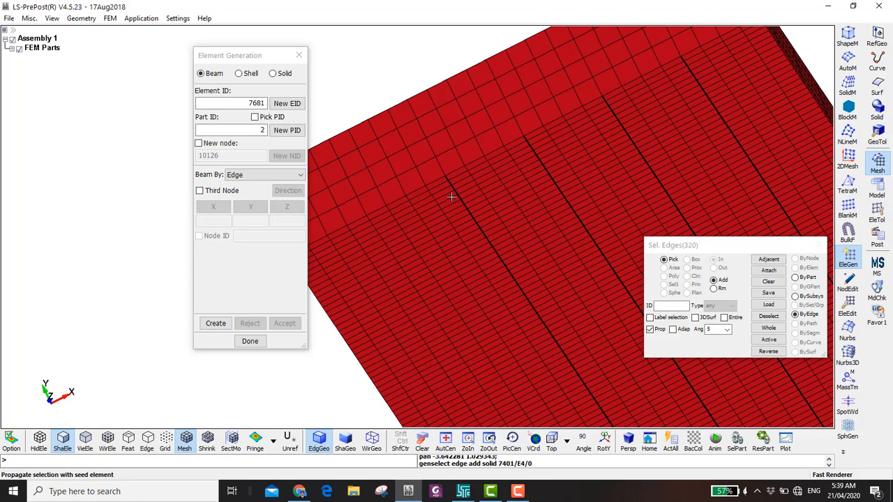
{"action": "left_click", "coordinate": [380, 237]}
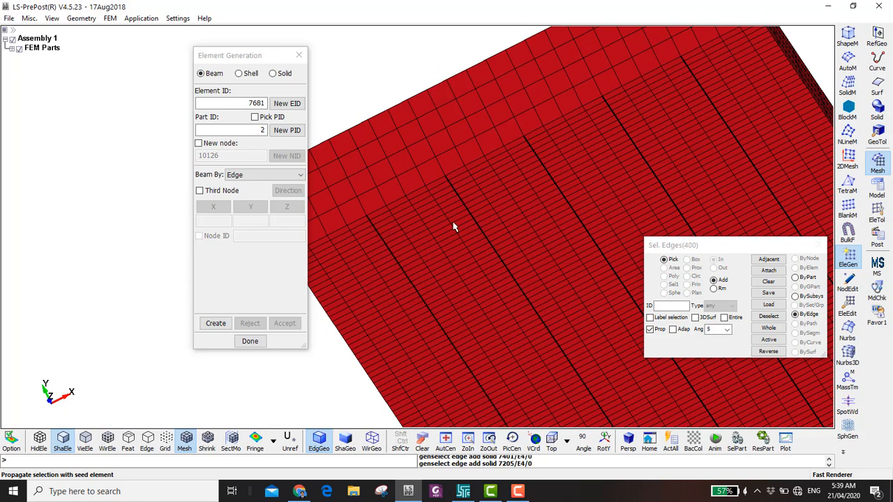
Create beam elements along the five selected edge lines as part 2 and accept them.
{"action": "scroll", "coordinate": [454, 224], "scroll_direction": "down", "scroll_amount": 3}
{"action": "mouse_move", "coordinate": [473, 160]}
{"action": "left_mouse_down", "text": "shift"}
{"action": "mouse_move", "coordinate": [475, 184]}
{"action": "mouse_move", "coordinate": [474, 176]}
{"action": "left_mouse_up", "text": "shift"}
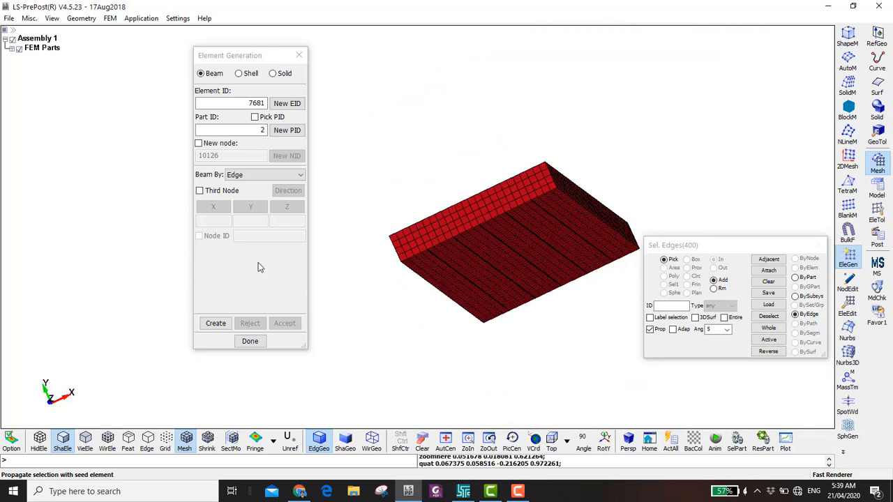
{"action": "left_click", "coordinate": [217, 323]}
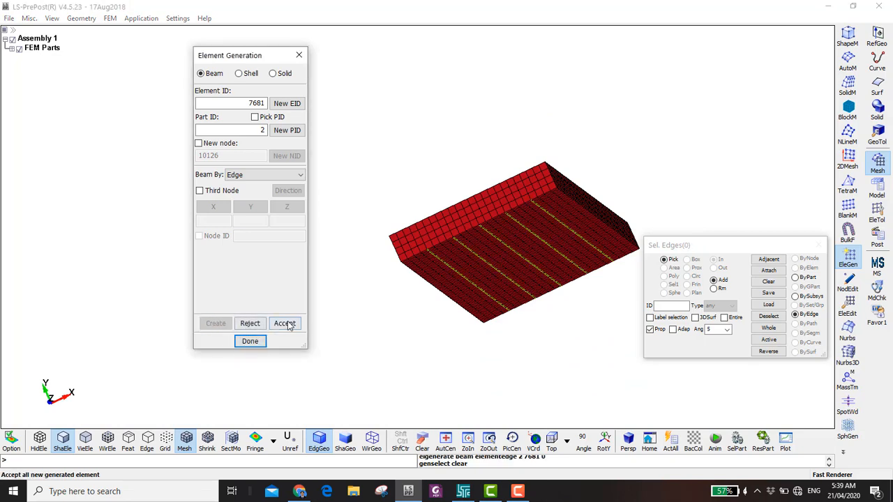
{"action": "left_click", "coordinate": [285, 323]}
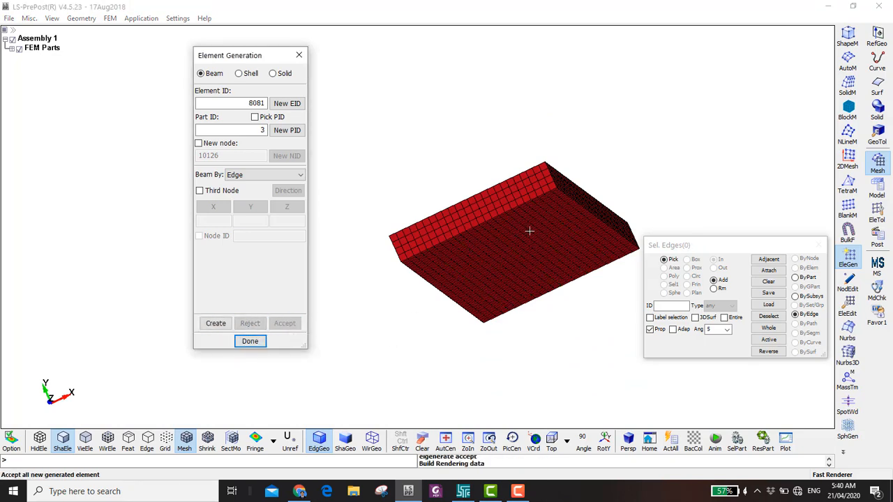
Display only beam part 2 to check the generated lines, and show the Concrete Slab part again.
{"action": "key", "text": "F11"}
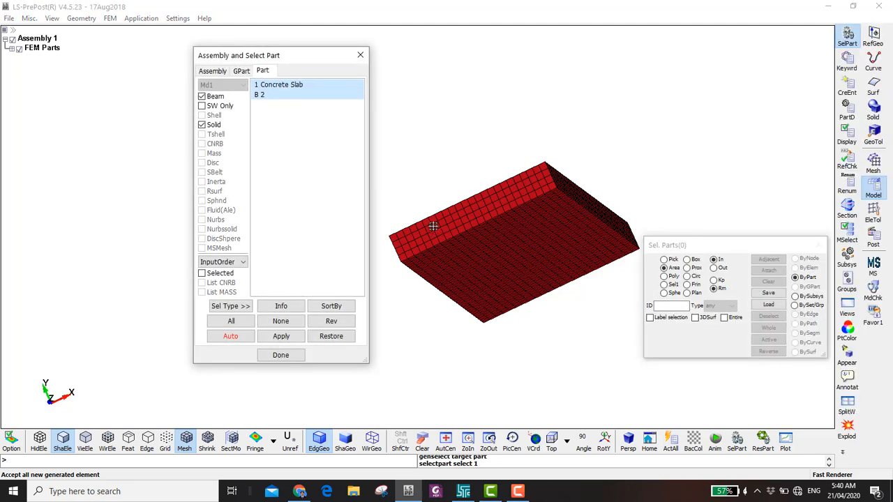
{"action": "left_click", "coordinate": [284, 96]}
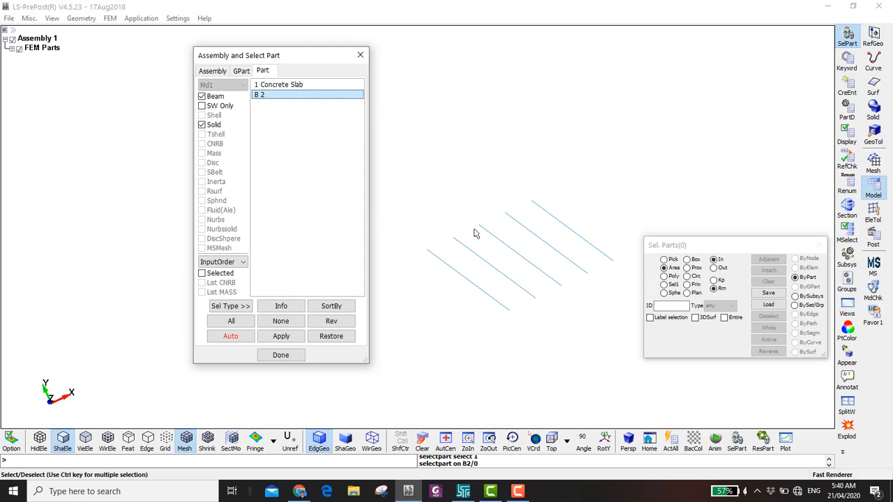
{"action": "left_click", "coordinate": [255, 86], "text": "ctrl"}
Hide the Concrete Slab by picking it in the model, leaving only the beam part displayed.
{"action": "scroll", "coordinate": [472, 293], "scroll_direction": "up", "scroll_amount": 4}
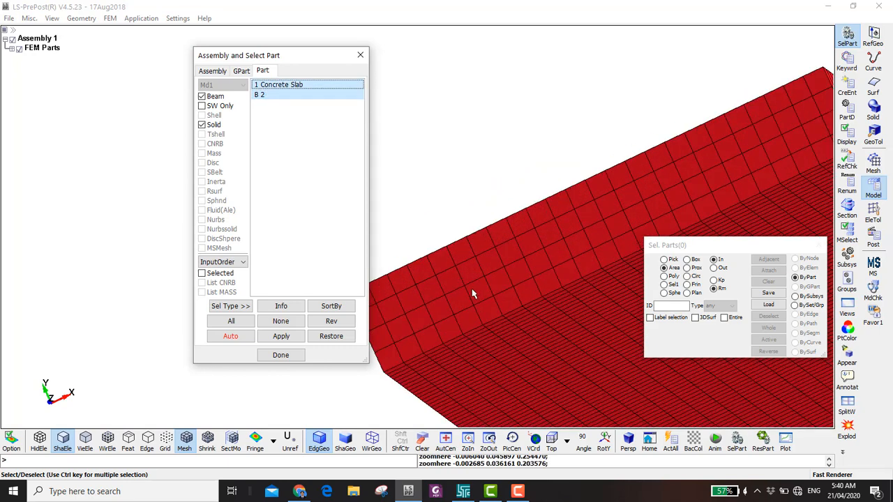
{"action": "scroll", "coordinate": [487, 308], "scroll_direction": "down", "scroll_amount": 3}
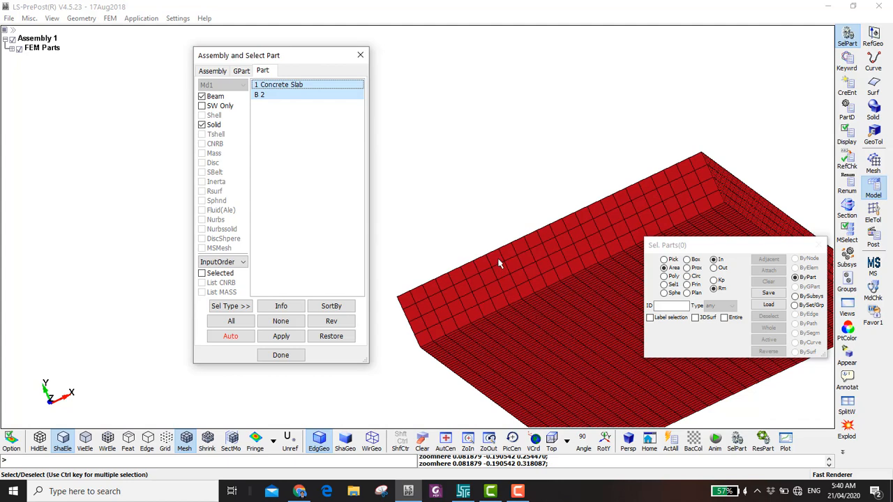
{"action": "scroll", "coordinate": [501, 257], "scroll_direction": "down", "scroll_amount": 1}
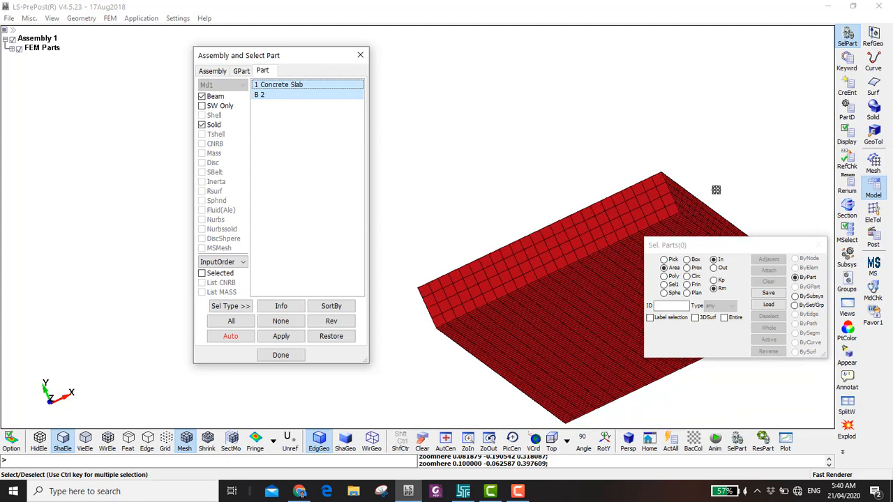
{"action": "left_click", "coordinate": [553, 242]}
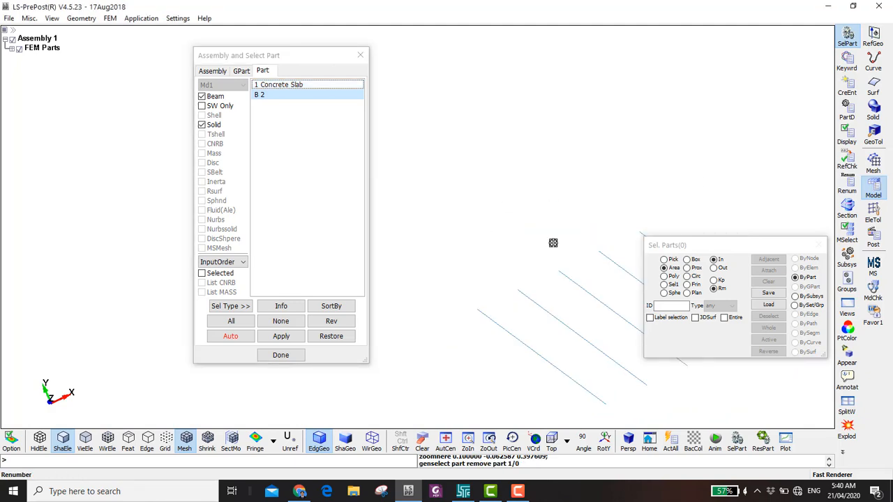
Set up an element translation along global Y with a distance of 0.75 and element copying enabled.
{"action": "left_click", "coordinate": [870, 214]}
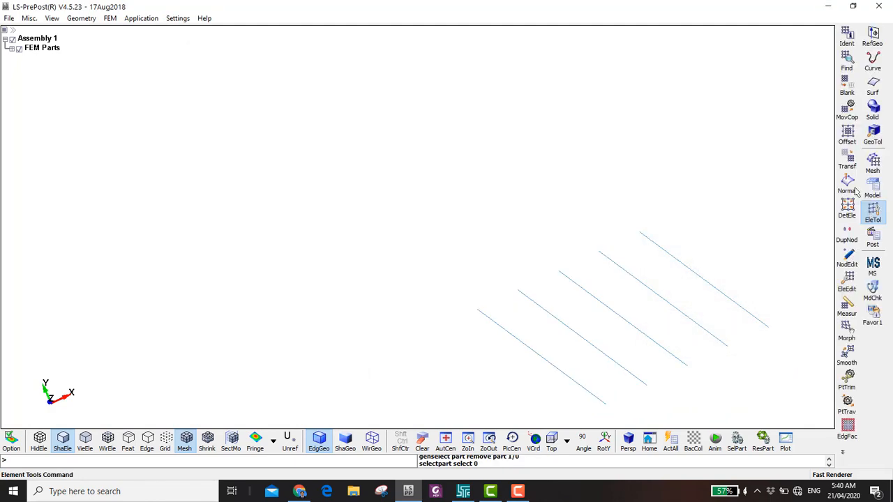
{"action": "left_click", "coordinate": [849, 159]}
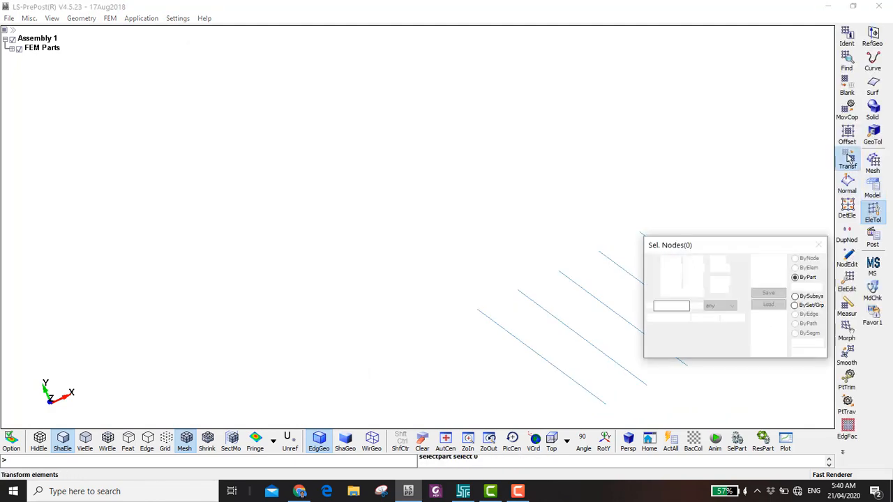
{"action": "left_click", "coordinate": [273, 165]}
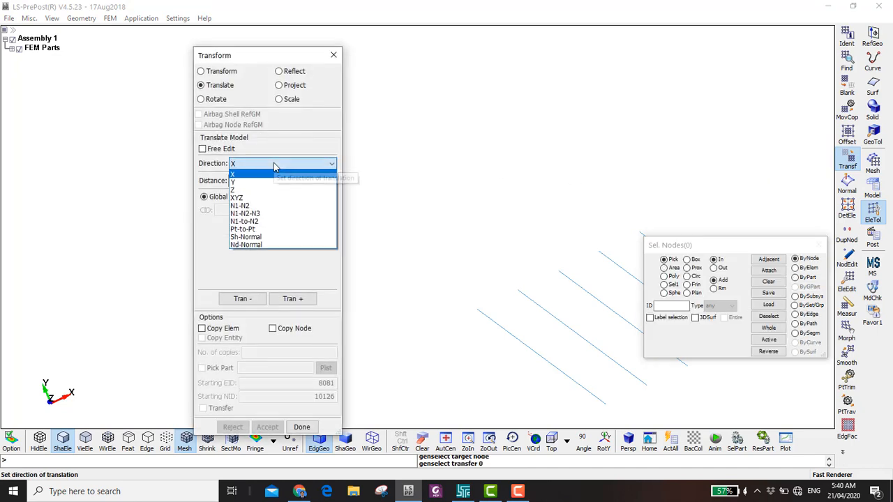
{"action": "left_click", "coordinate": [261, 179]}
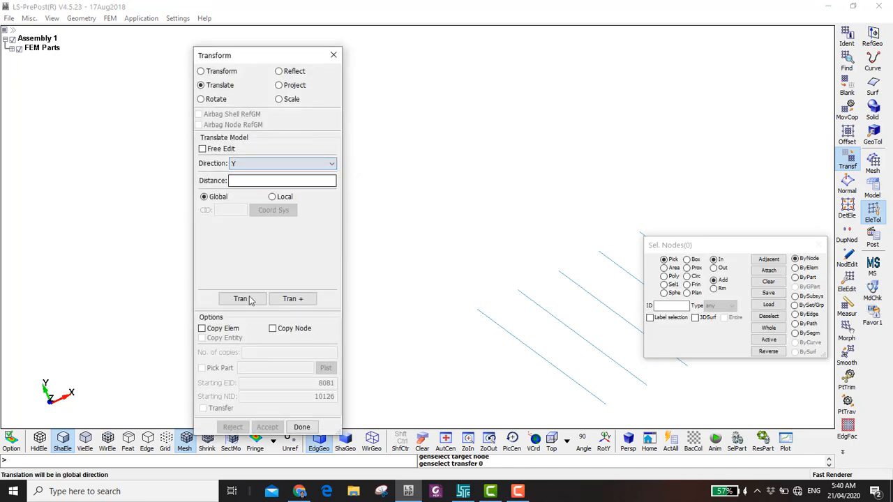
{"action": "left_click", "coordinate": [217, 329]}
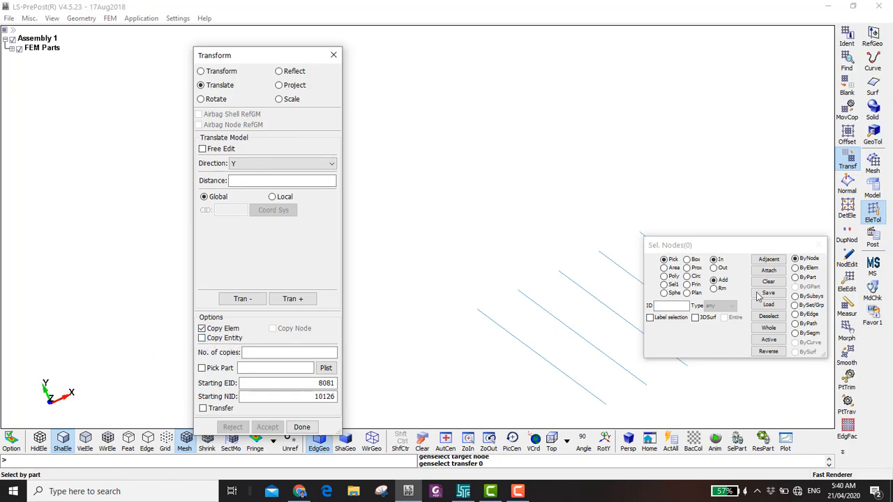
{"action": "left_click", "coordinate": [295, 181]}
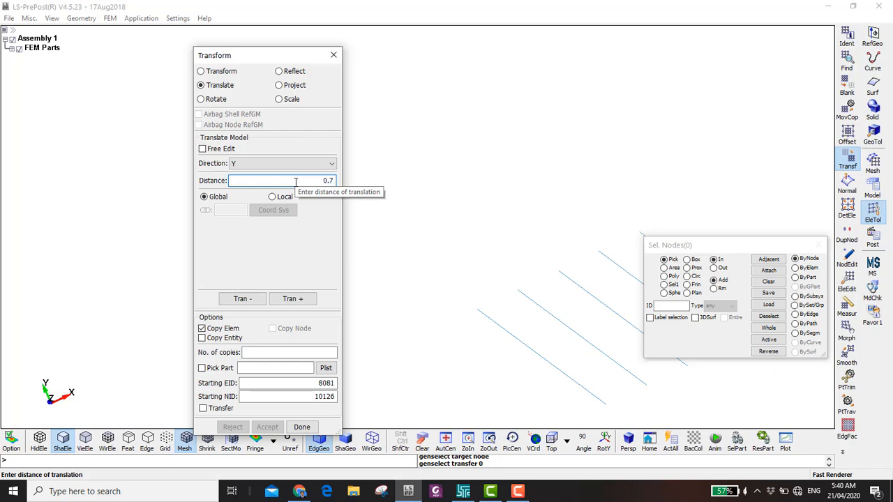
{"action": "left_click", "coordinate": [293, 299]}
Select the whole beam part 2, copy it 0.75 in the positive Y direction and accept the copy.
{"action": "left_click", "coordinate": [794, 277]}
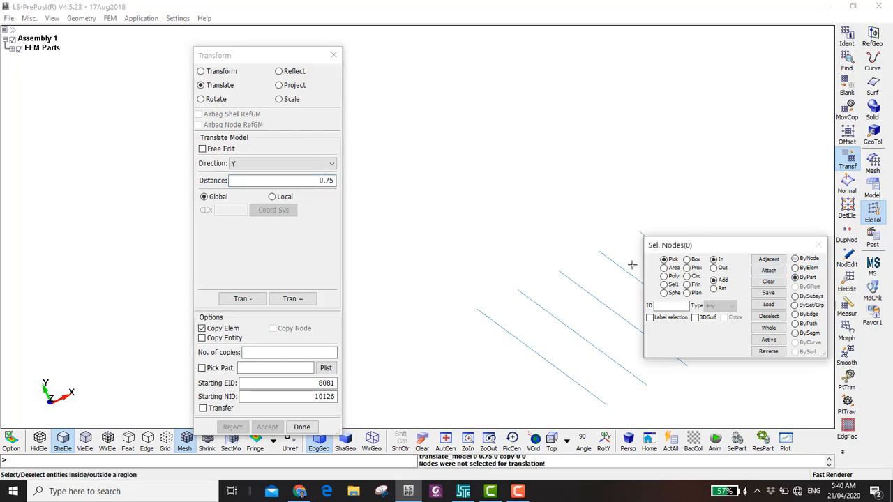
{"action": "left_click", "coordinate": [614, 261]}
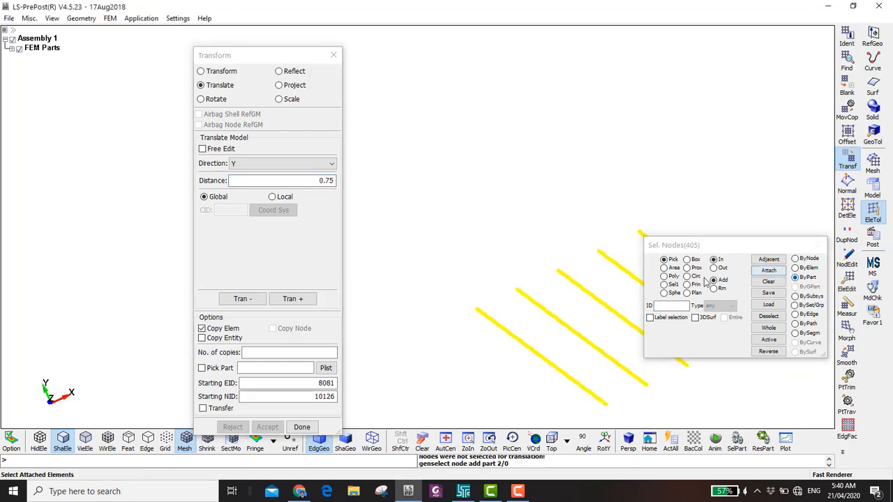
{"action": "left_click", "coordinate": [295, 298]}
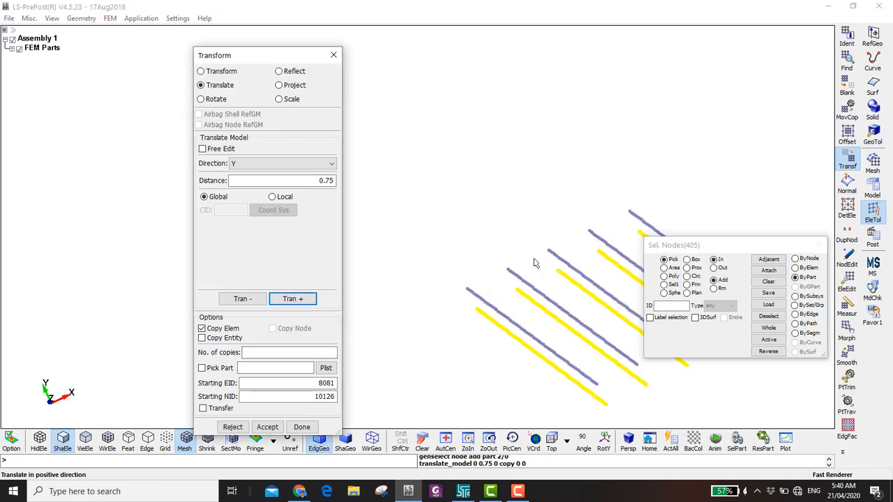
{"action": "middle_click_drag", "start_coordinate": [549, 265], "coordinate": [481, 195], "text": "shift"}
{"action": "left_click_drag", "start_coordinate": [481, 194], "coordinate": [422, 383], "text": "shift"}
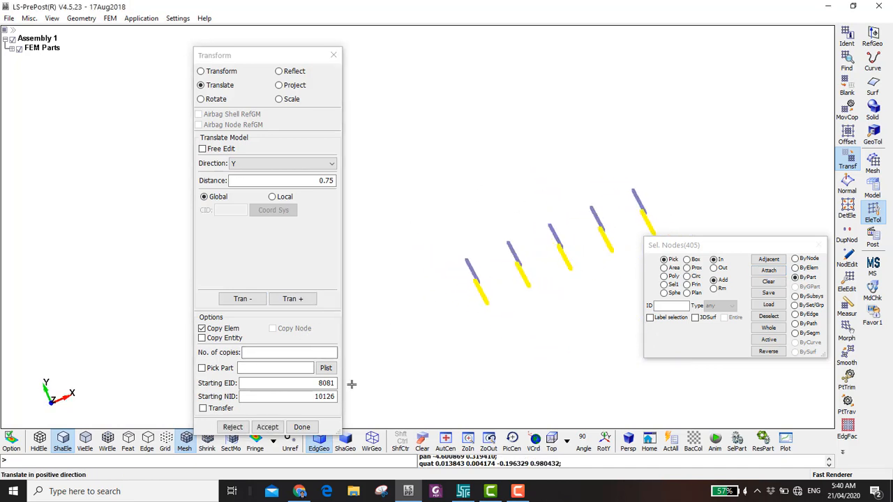
{"action": "left_click", "coordinate": [267, 426]}
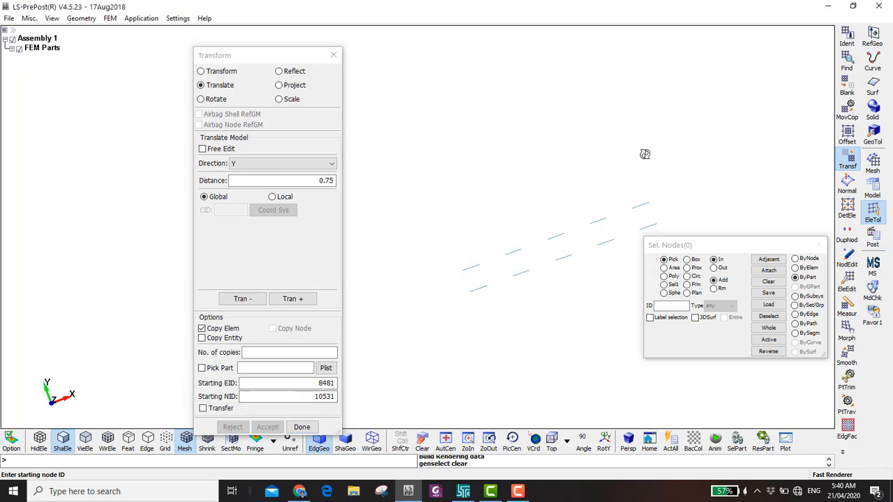
Delete the lower row of five beam lines, removing newly unreferenced nodes, and accept the deletion.
{"action": "left_click_drag", "start_coordinate": [644, 154], "coordinate": [629, 169], "text": "shift"}
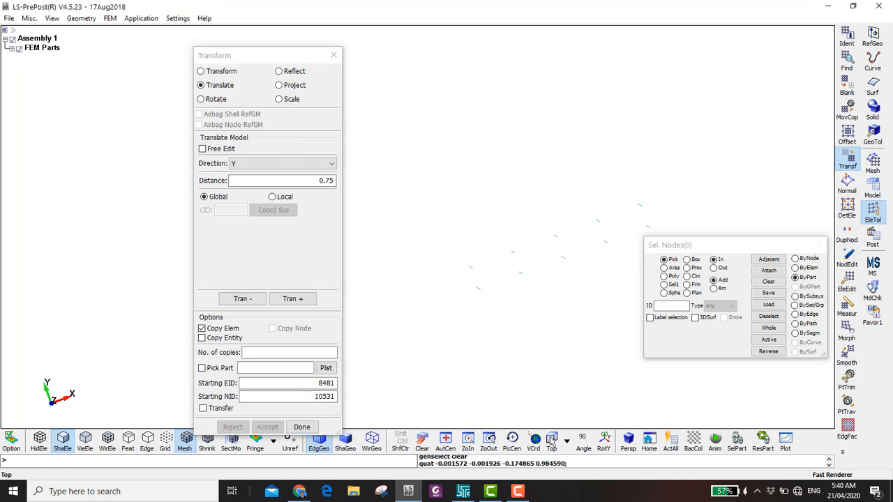
{"action": "middle_click_drag", "start_coordinate": [542, 354], "coordinate": [465, 324], "text": "shift"}
{"action": "mouse_move", "coordinate": [610, 131]}
{"action": "left_mouse_down", "text": "shift"}
{"action": "mouse_move", "coordinate": [565, 204]}
{"action": "mouse_move", "coordinate": [422, 174]}
{"action": "mouse_move", "coordinate": [534, 257]}
{"action": "mouse_move", "coordinate": [504, 272]}
{"action": "mouse_move", "coordinate": [477, 169]}
{"action": "mouse_move", "coordinate": [395, 255]}
{"action": "left_mouse_up", "text": "shift"}
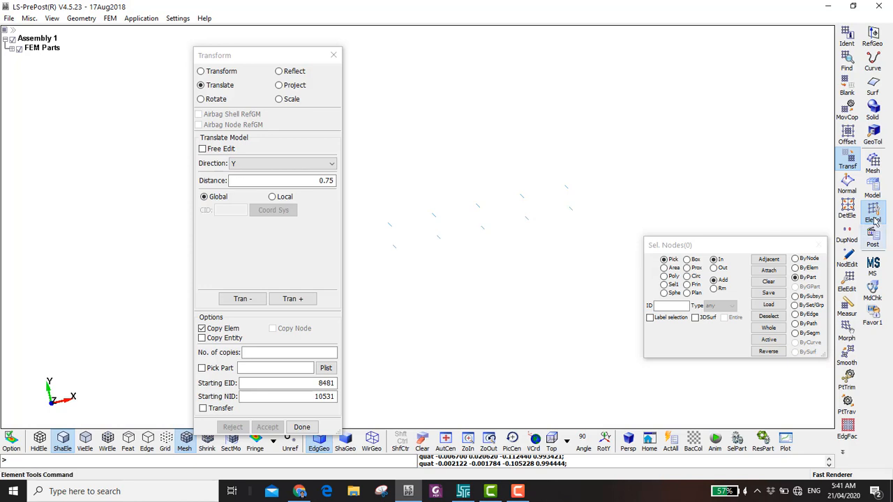
{"action": "left_click", "coordinate": [846, 283]}
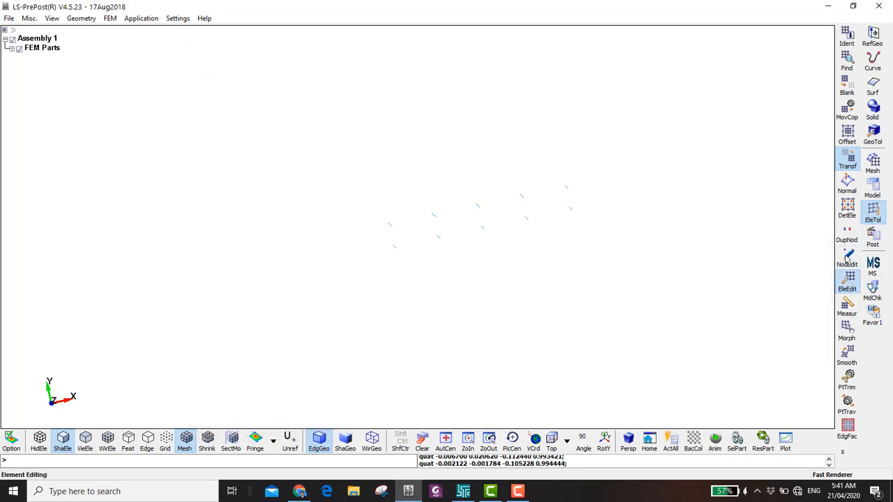
{"action": "left_click", "coordinate": [847, 282]}
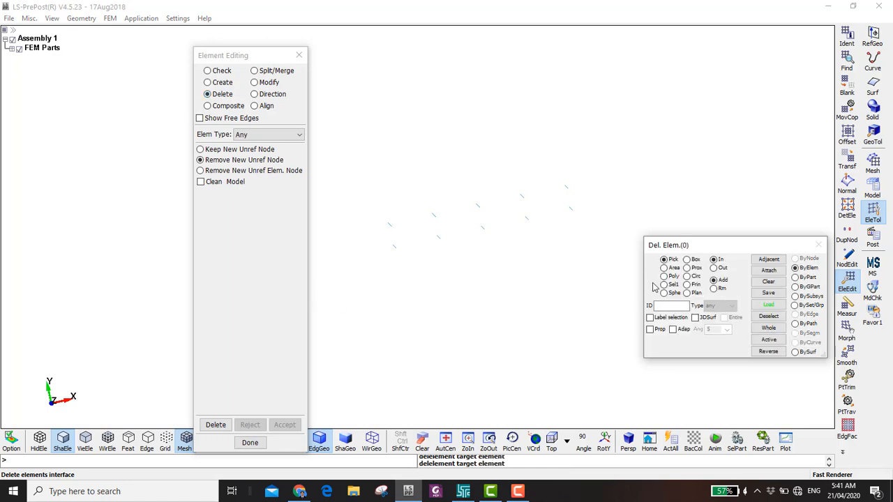
{"action": "mouse_move", "coordinate": [395, 266]}
{"action": "left_mouse_down"}
{"action": "mouse_move", "coordinate": [395, 244]}
{"action": "mouse_move", "coordinate": [585, 204]}
{"action": "left_mouse_up"}
{"action": "left_click_drag", "start_coordinate": [509, 230], "coordinate": [531, 222]}
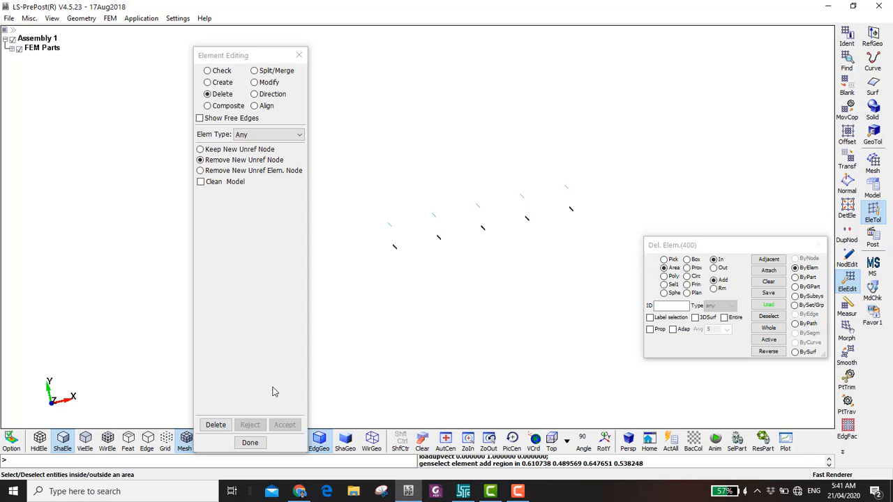
{"action": "left_click", "coordinate": [211, 425]}
{"action": "left_click", "coordinate": [283, 424]}
Display the Concrete Slab together with the beam part and switch to the Top view of the model.
{"action": "key", "text": "F2"}
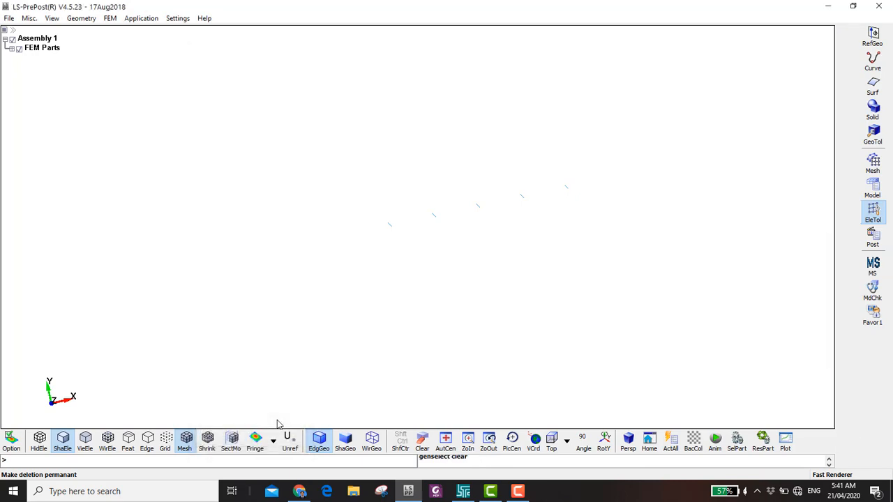
{"action": "left_click", "coordinate": [302, 88]}
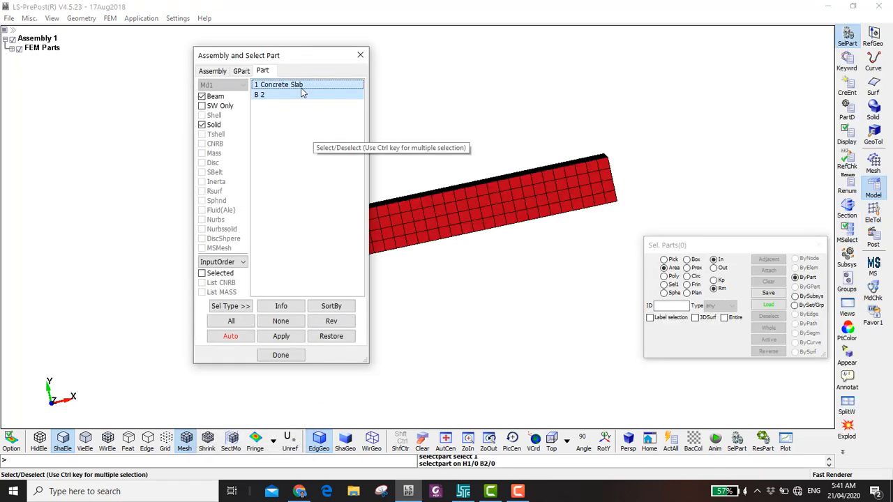
{"action": "left_click_drag", "start_coordinate": [460, 162], "coordinate": [543, 171]}
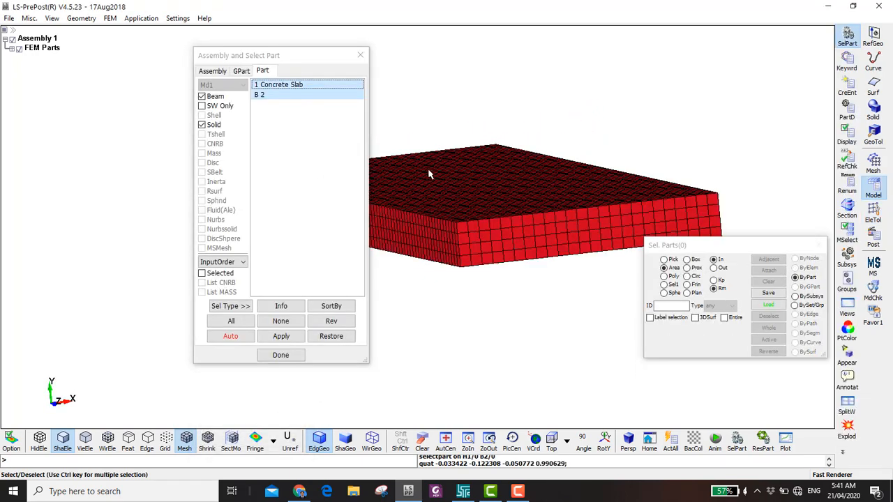
{"action": "left_click_drag", "start_coordinate": [492, 158], "coordinate": [505, 179]}
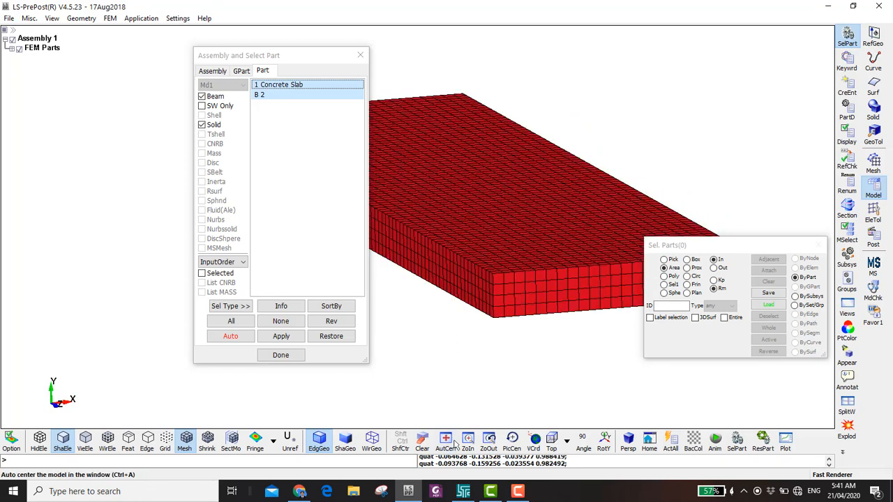
{"action": "left_click", "coordinate": [551, 439]}
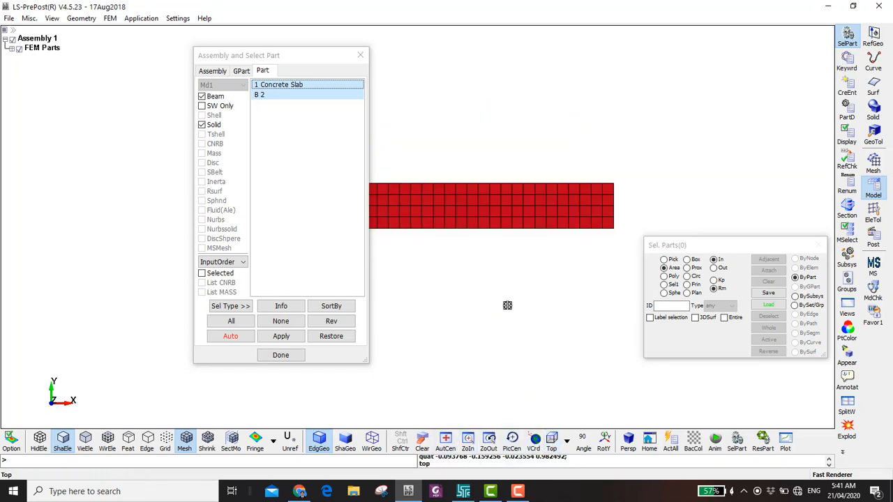
{"action": "middle_click_drag", "start_coordinate": [513, 257], "coordinate": [501, 365]}
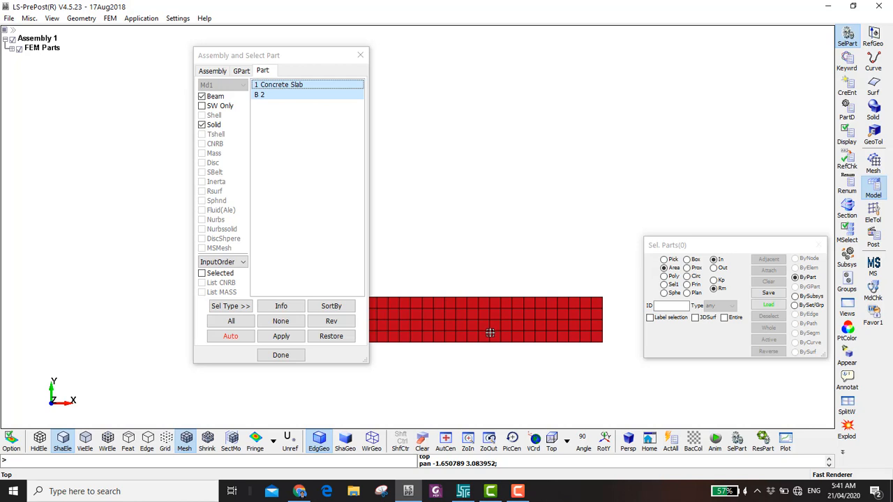
Set up a Sphere Solid shape mesh with a radius of 3 and a density of 20.
{"action": "left_click", "coordinate": [873, 165]}
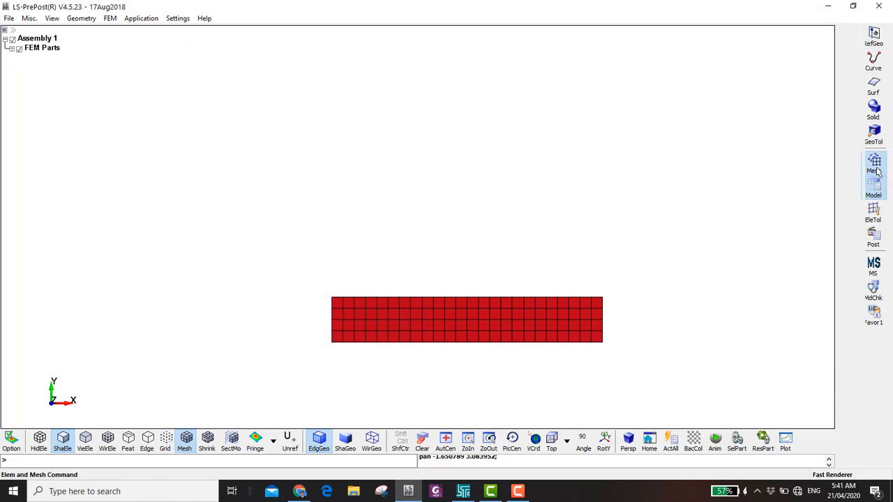
{"action": "left_click", "coordinate": [847, 36]}
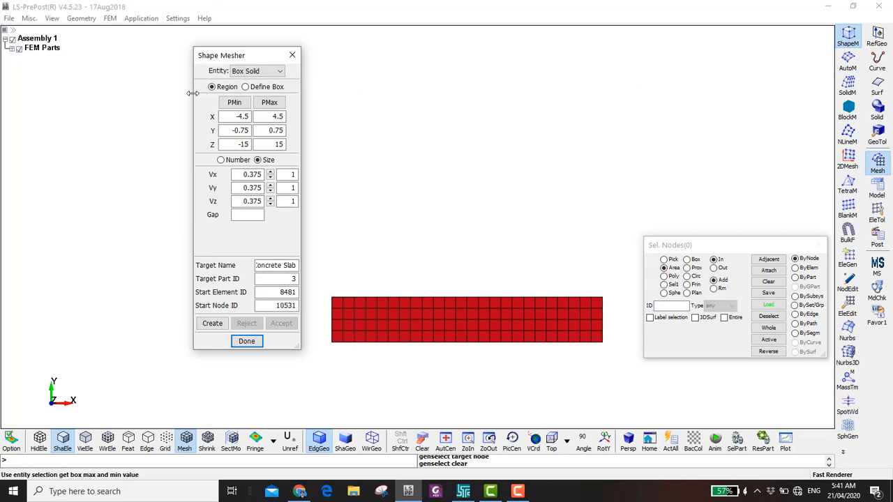
{"action": "left_click", "coordinate": [237, 72]}
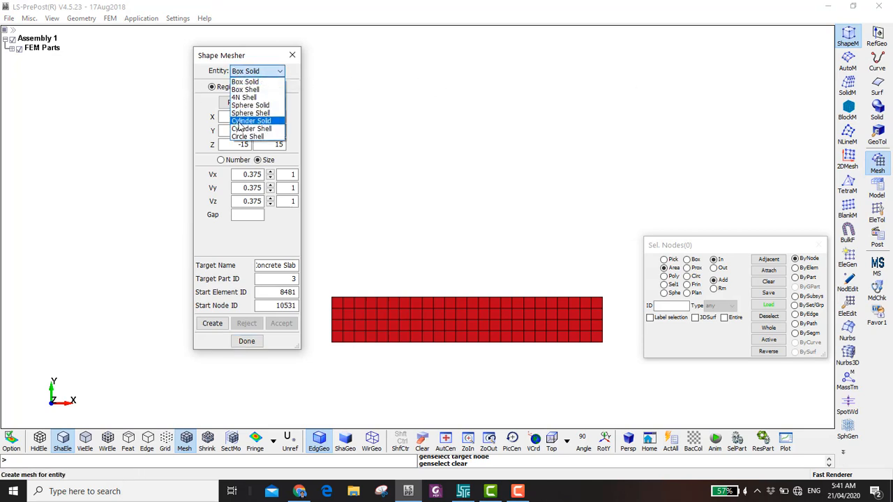
{"action": "left_click", "coordinate": [245, 106]}
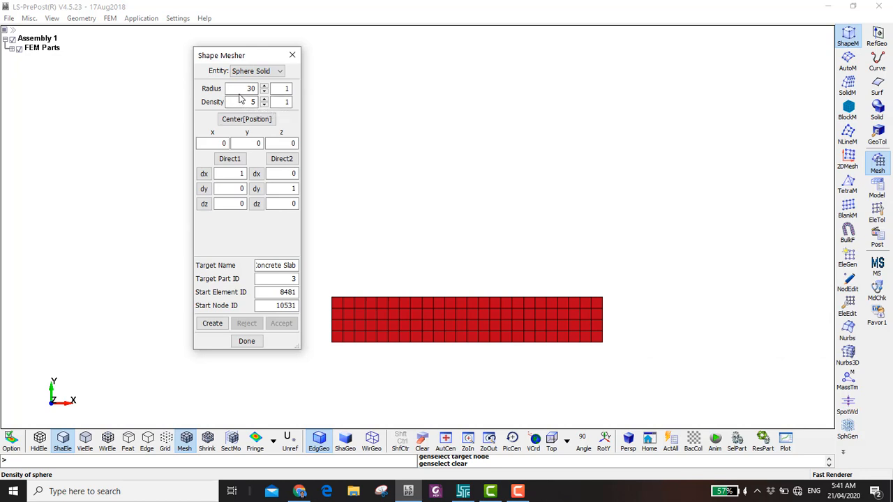
{"action": "double_click", "coordinate": [241, 92]}
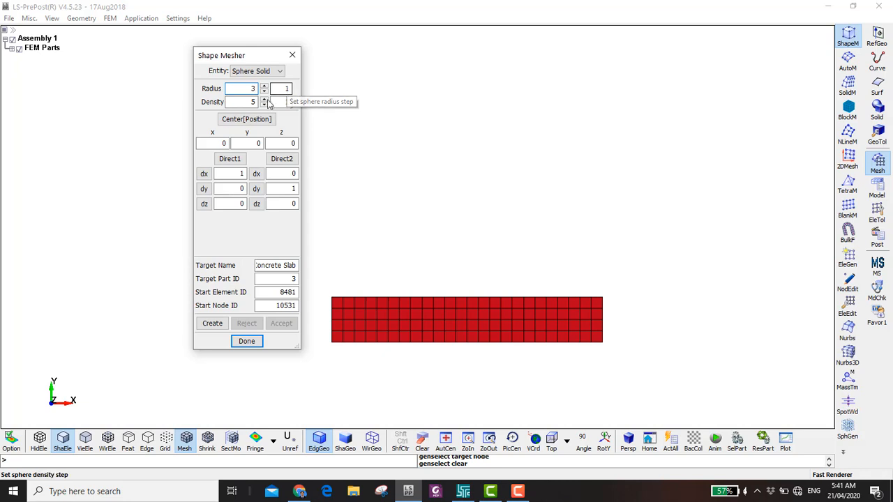
{"action": "double_click", "coordinate": [245, 102]}
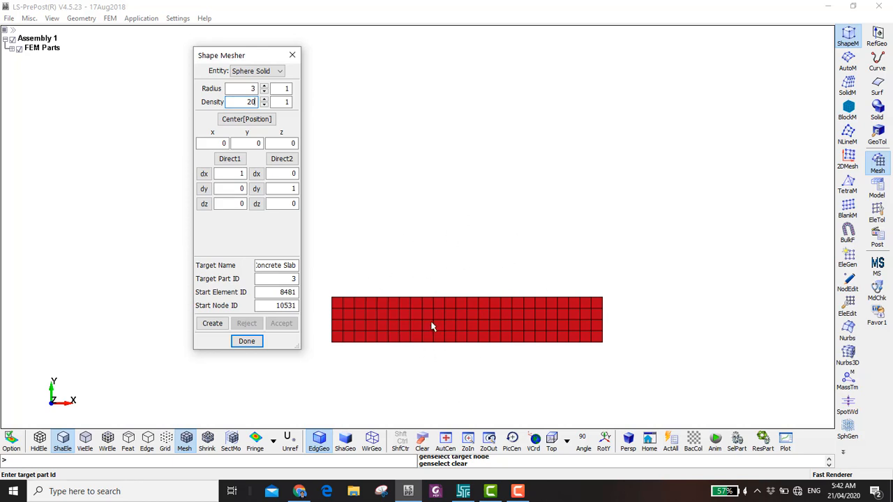
Name the target part Wrecking Ball, create the solid sphere mesh as part 3 and accept it.
{"action": "double_click", "coordinate": [285, 268]}
{"action": "left_click", "coordinate": [285, 268]}
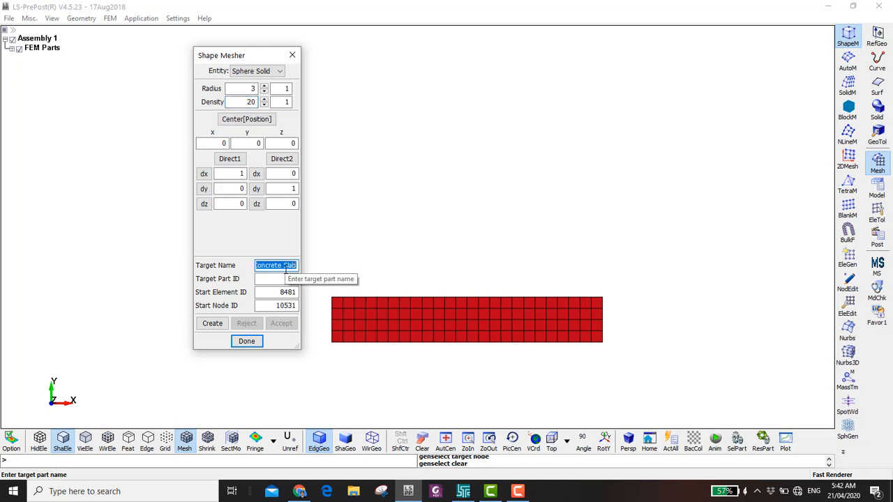
{"action": "type", "text": "W"}
{"action": "type", "text": "rekcing"}
{"action": "key", "text": "BackSpace"}
{"action": "key", "text": "BackSpace"}
{"action": "key", "text": "BackSpace"}
{"action": "type", "text": "cking B"}
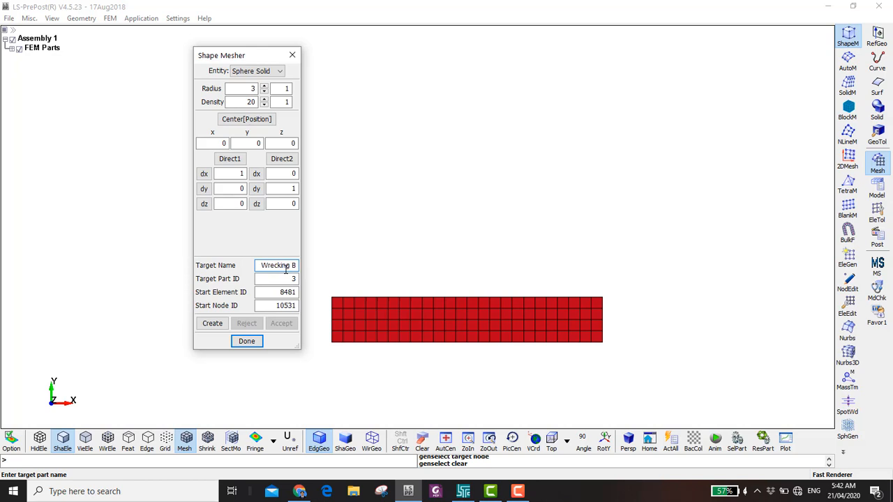
{"action": "type", "text": "all"}
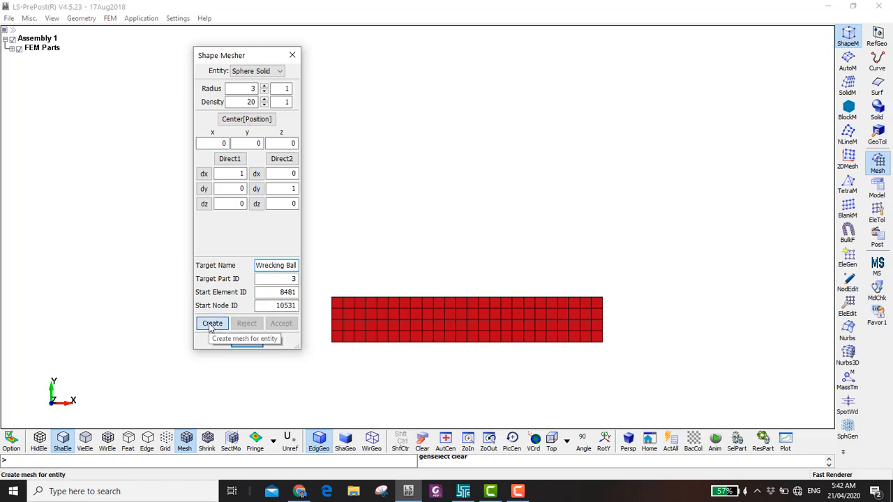
{"action": "left_click", "coordinate": [212, 325]}
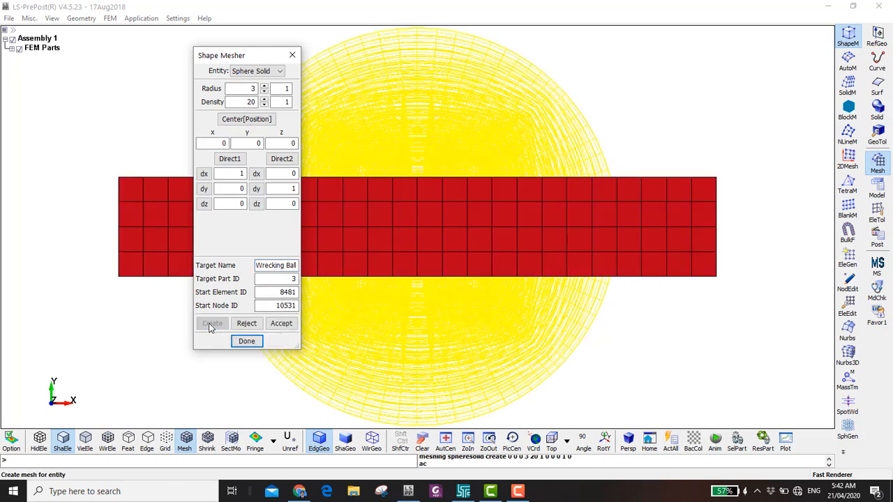
{"action": "left_click", "coordinate": [281, 328]}
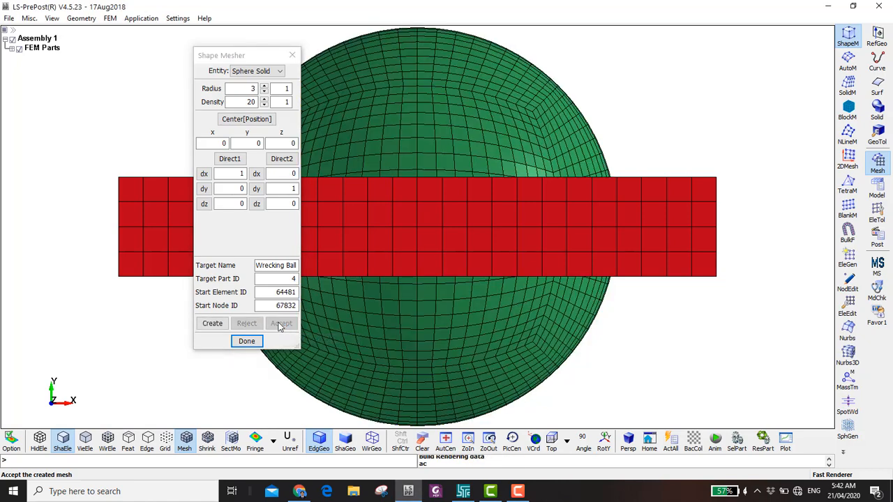
Start a Translate transform in the Y direction and select all nodes of the wrecking ball by part.
{"action": "scroll", "coordinate": [477, 244], "scroll_direction": "down", "scroll_amount": 3}
{"action": "middle_click_drag", "start_coordinate": [467, 233], "coordinate": [467, 305], "text": "shift"}
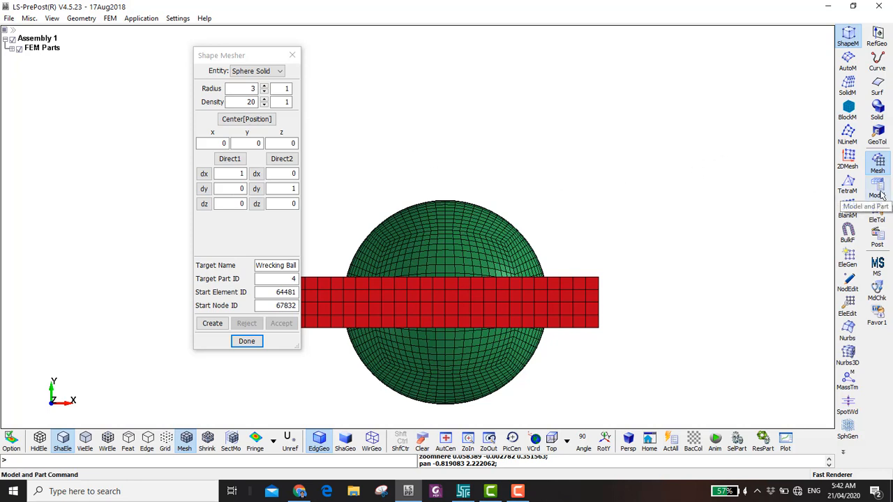
{"action": "left_click", "coordinate": [876, 214]}
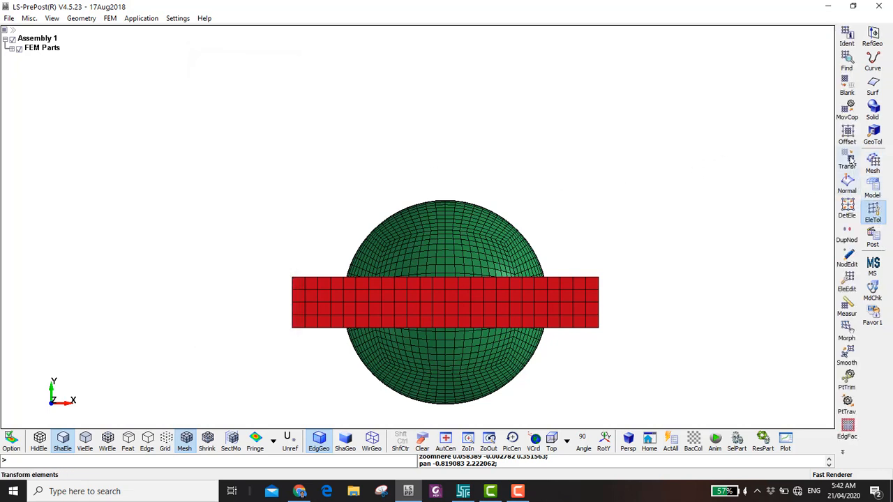
{"action": "left_click", "coordinate": [847, 161]}
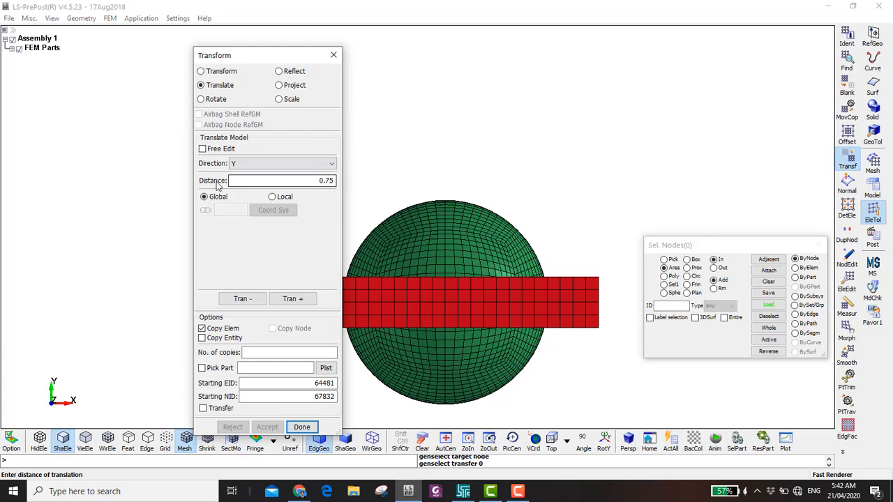
{"action": "left_click", "coordinate": [802, 277]}
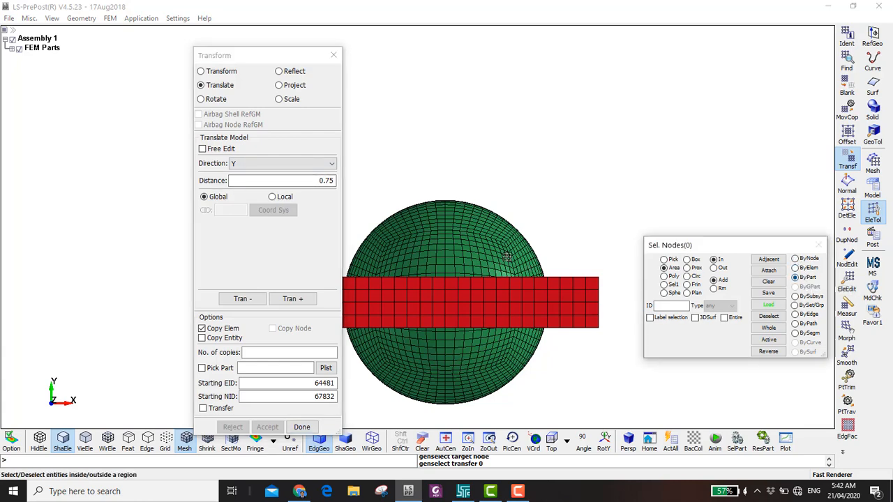
{"action": "left_click", "coordinate": [479, 249]}
Translate the wrecking ball in the positive Y direction in increments of 1, with element copying turned off.
{"action": "left_click", "coordinate": [285, 179]}
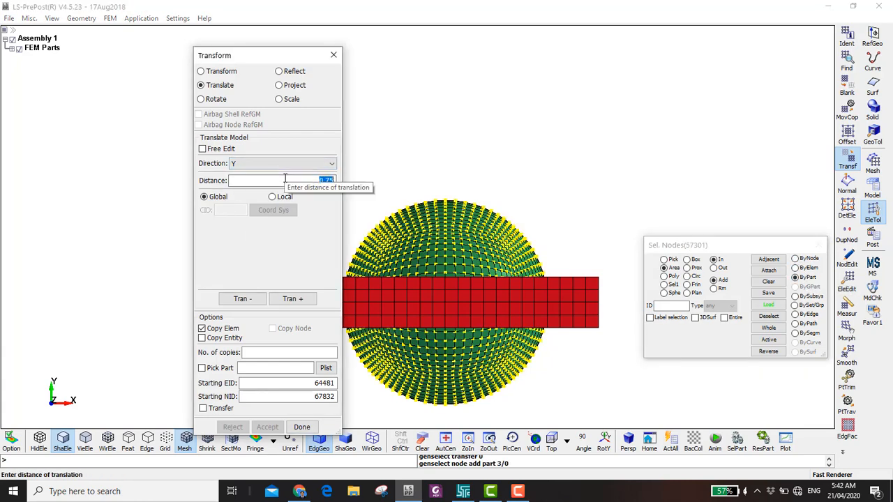
{"action": "left_click", "coordinate": [290, 298]}
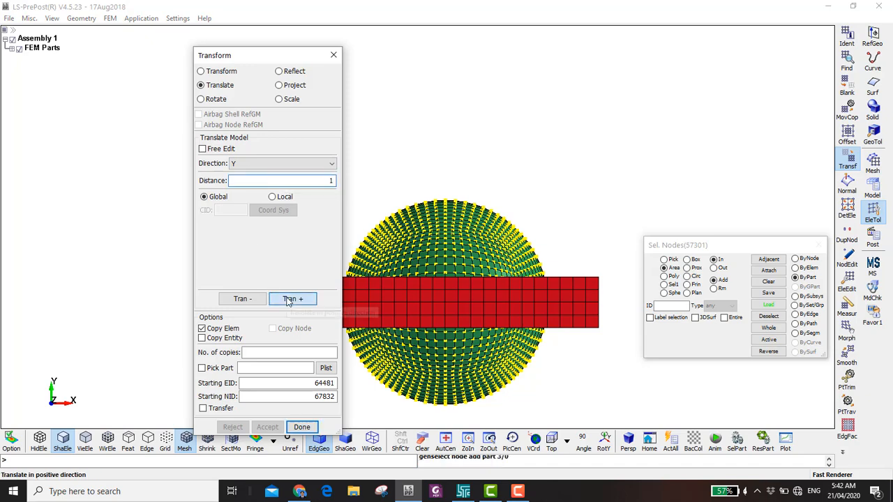
{"action": "left_click", "coordinate": [232, 426]}
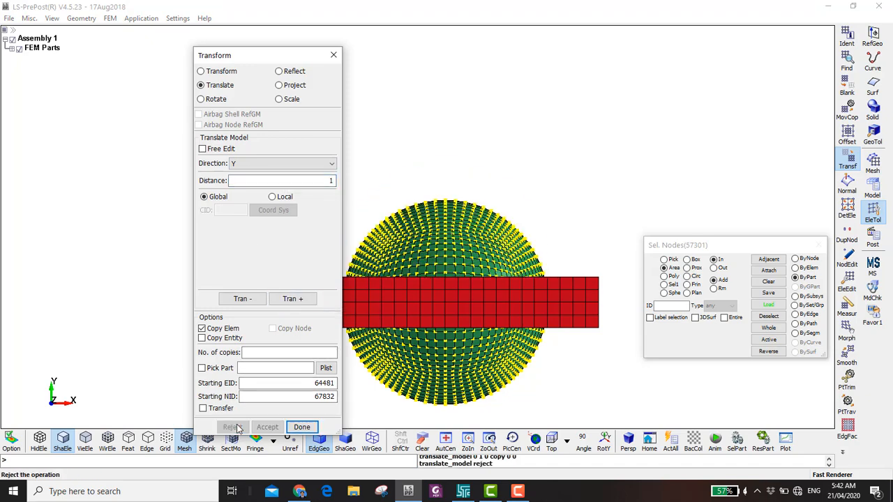
{"action": "left_click", "coordinate": [215, 334]}
{"action": "left_click", "coordinate": [292, 300]}
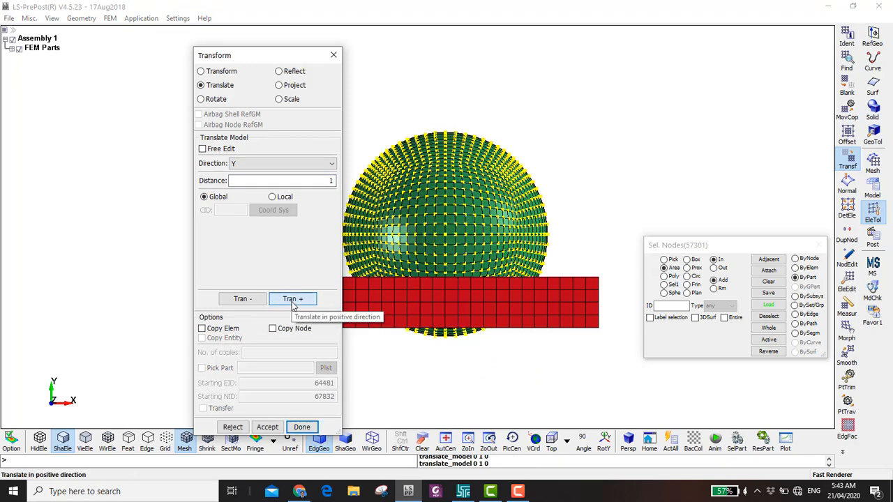
{"action": "left_click", "coordinate": [293, 300]}
Move the wrecking ball back towards the slab by 0.25 in the negative Y direction.
{"action": "left_click", "coordinate": [302, 183]}
{"action": "type", "text": "0.25"}
{"action": "left_click", "coordinate": [241, 299]}
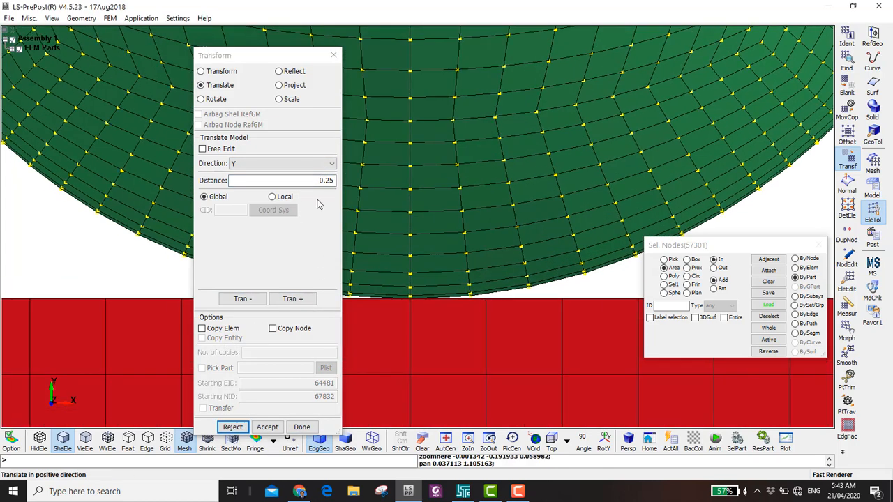
Move the wrecking ball a further 0.1 in the positive Y direction and accept the translation.
{"action": "left_click_drag", "start_coordinate": [316, 182], "coordinate": [358, 183]}
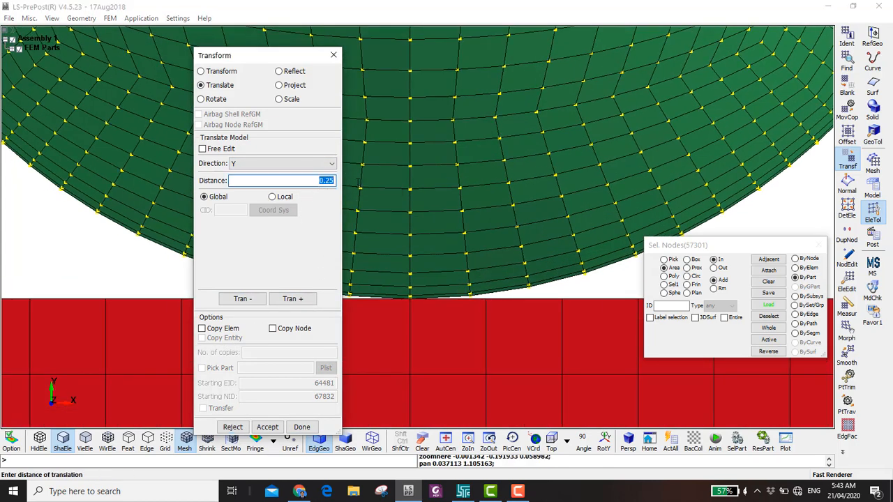
{"action": "left_click", "coordinate": [287, 300]}
{"action": "scroll", "coordinate": [372, 291], "scroll_direction": "down", "scroll_amount": 3}
{"action": "left_click", "coordinate": [268, 427]}
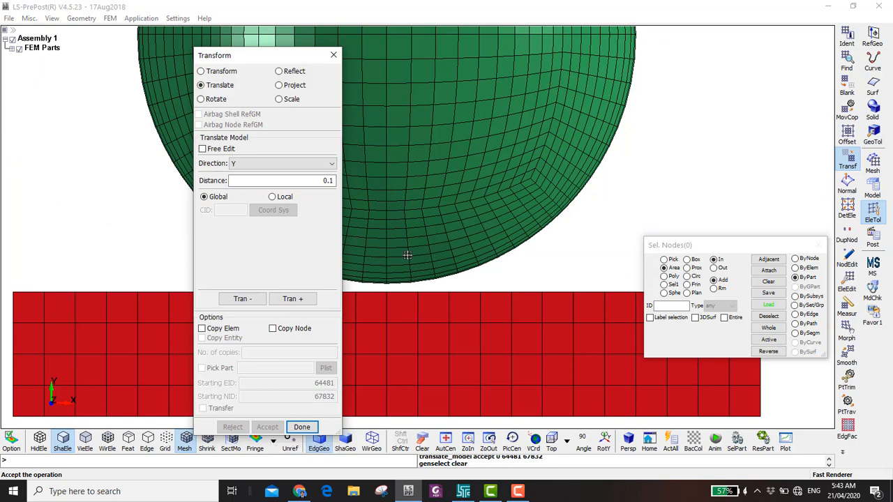
Examine the wrecking ball's position relative to the concrete slab from several angles.
{"action": "scroll", "coordinate": [408, 259], "scroll_direction": "down", "scroll_amount": 3}
{"action": "scroll", "coordinate": [408, 259], "scroll_direction": "down", "scroll_amount": 2}
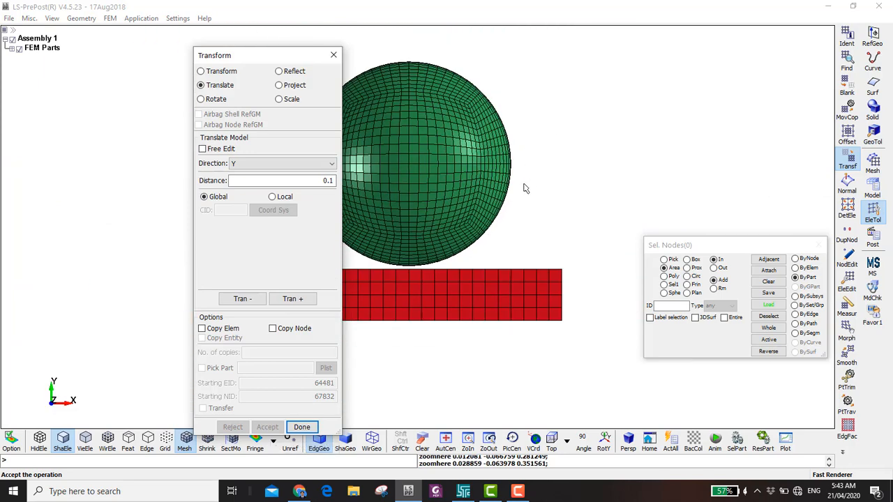
{"action": "right_click_drag", "start_coordinate": [572, 160], "coordinate": [605, 159], "text": "shift"}
{"action": "mouse_move", "coordinate": [594, 122]}
{"action": "left_mouse_down", "text": "shift"}
{"action": "mouse_move", "coordinate": [495, 295]}
{"action": "mouse_move", "coordinate": [612, 374]}
{"action": "mouse_move", "coordinate": [631, 328]}
{"action": "left_mouse_up", "text": "shift"}
{"action": "mouse_move", "coordinate": [601, 143]}
{"action": "left_mouse_down", "text": "shift"}
{"action": "mouse_move", "coordinate": [456, 118]}
{"action": "mouse_move", "coordinate": [599, 314]}
{"action": "left_mouse_up", "text": "shift"}
{"action": "mouse_move", "coordinate": [586, 140]}
{"action": "left_mouse_down", "text": "shift"}
{"action": "mouse_move", "coordinate": [536, 356]}
{"action": "mouse_move", "coordinate": [564, 325]}
{"action": "left_mouse_up", "text": "shift"}
{"action": "scroll", "coordinate": [585, 201], "scroll_direction": "down", "scroll_amount": 2}
{"action": "left_click_drag", "start_coordinate": [584, 200], "coordinate": [450, 230], "text": "shift"}
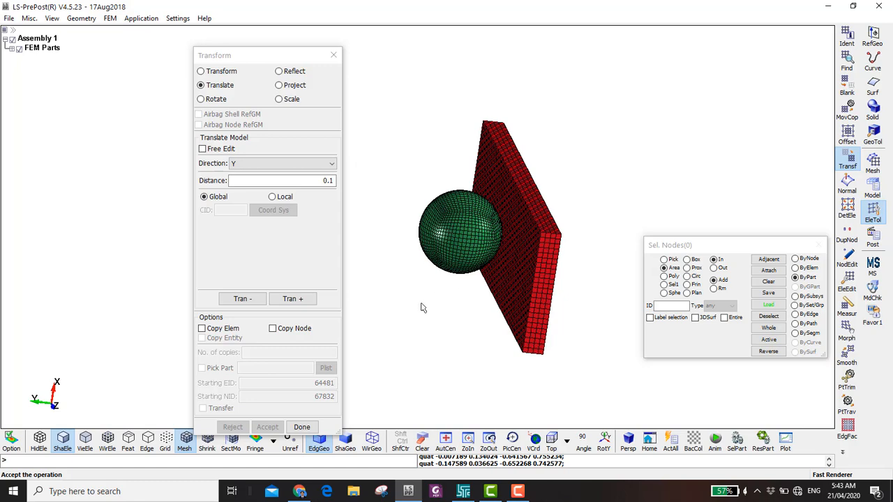
{"action": "middle_click_drag", "start_coordinate": [454, 240], "coordinate": [451, 302], "text": "shift"}
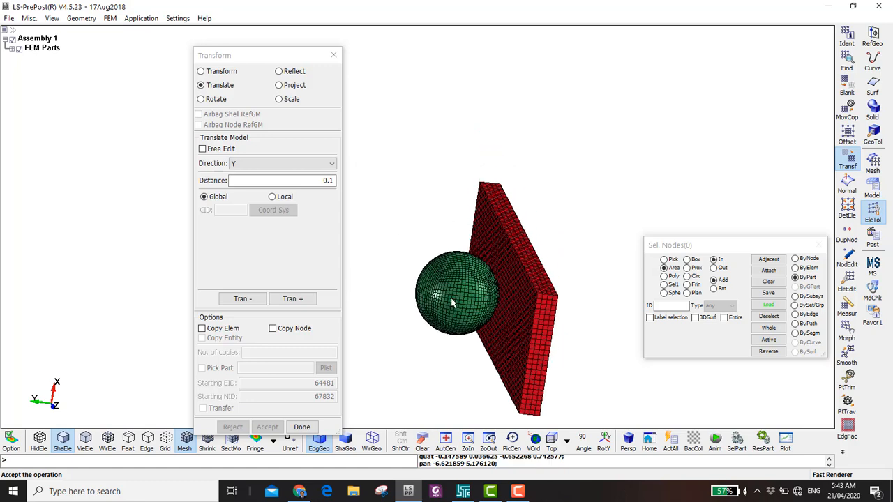
{"action": "left_click_drag", "start_coordinate": [444, 369], "coordinate": [500, 383], "text": "shift"}
{"action": "scroll", "coordinate": [456, 283], "scroll_direction": "up", "scroll_amount": 4}
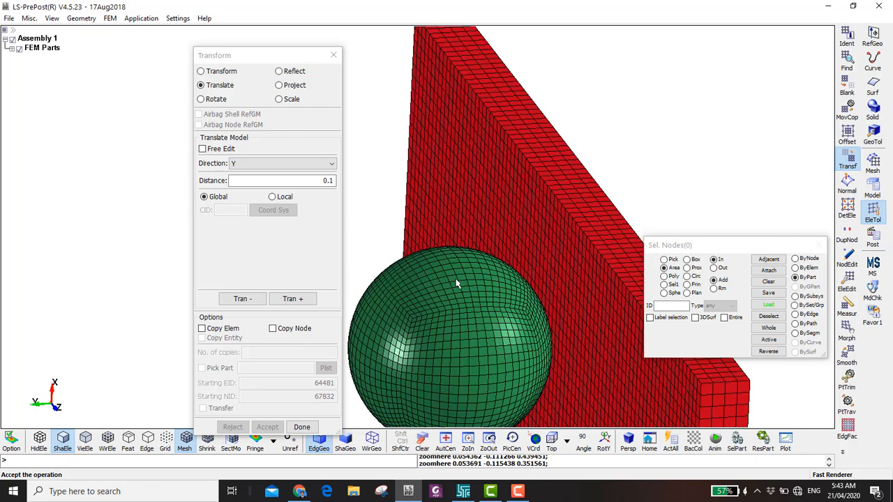
{"action": "scroll", "coordinate": [456, 284], "scroll_direction": "down", "scroll_amount": 3}
{"action": "mouse_move", "coordinate": [456, 283]}
{"action": "left_mouse_down", "text": "shift"}
{"action": "mouse_move", "coordinate": [454, 311]}
{"action": "mouse_move", "coordinate": [454, 287]}
{"action": "left_mouse_up", "text": "shift"}
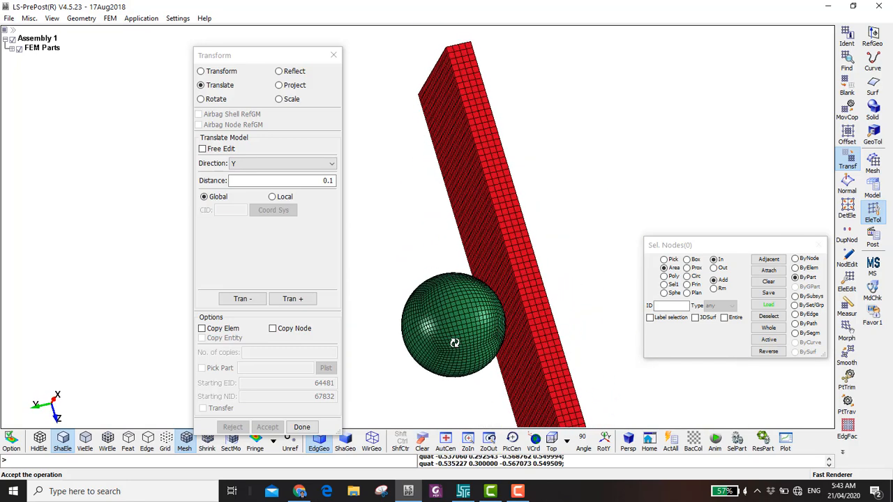
Set up beam element generation by Node_Drag with a thickness of 15 and 1 segment.
{"action": "left_click", "coordinate": [873, 189]}
{"action": "left_click", "coordinate": [873, 164]}
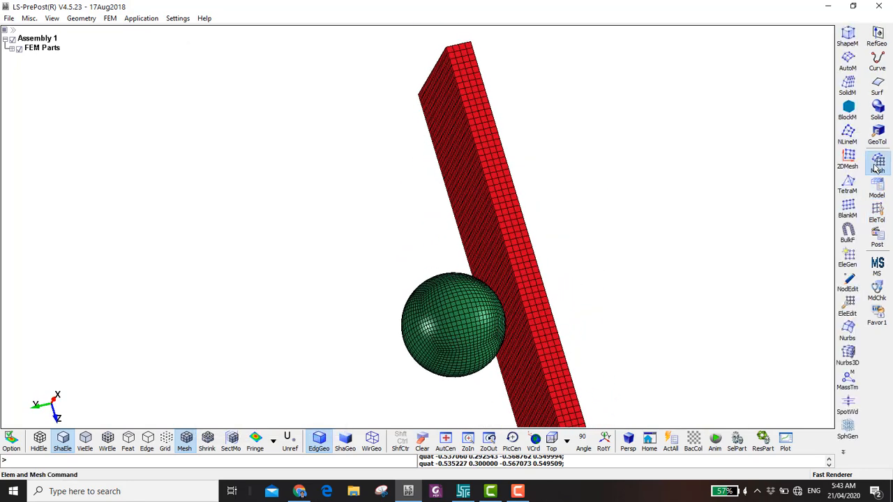
{"action": "left_click", "coordinate": [848, 264]}
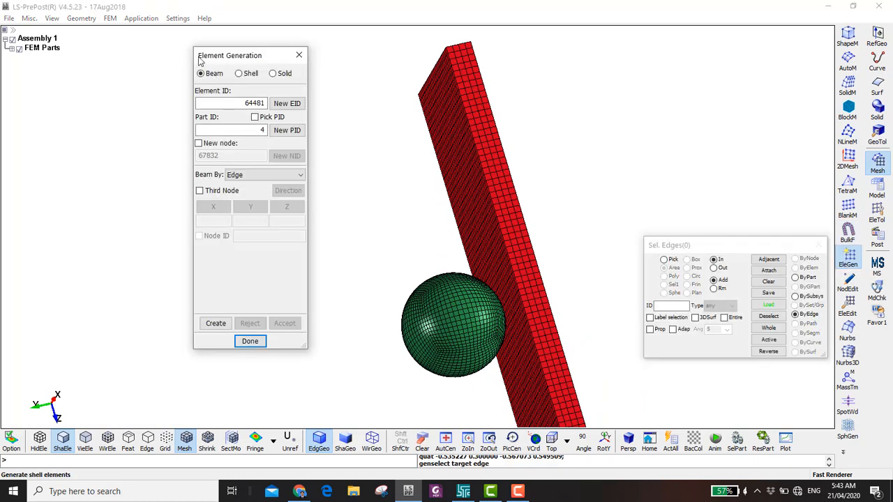
{"action": "left_click", "coordinate": [199, 73]}
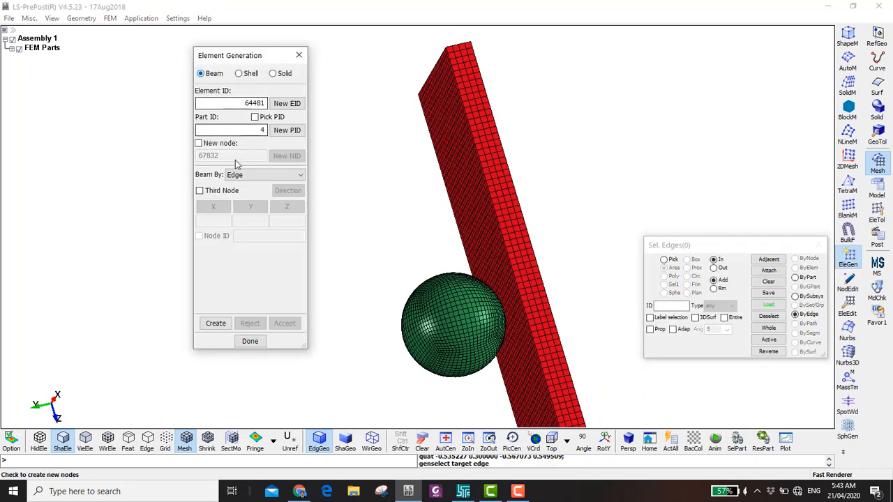
{"action": "left_click", "coordinate": [245, 175]}
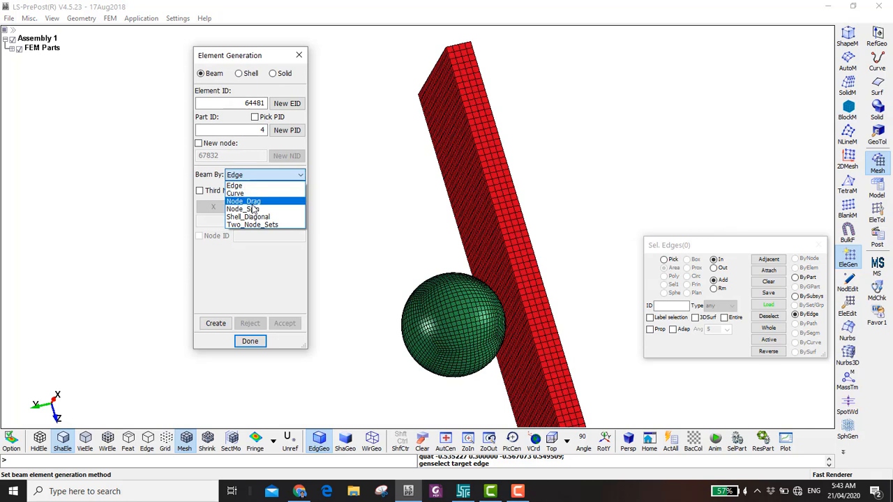
{"action": "left_click", "coordinate": [249, 202]}
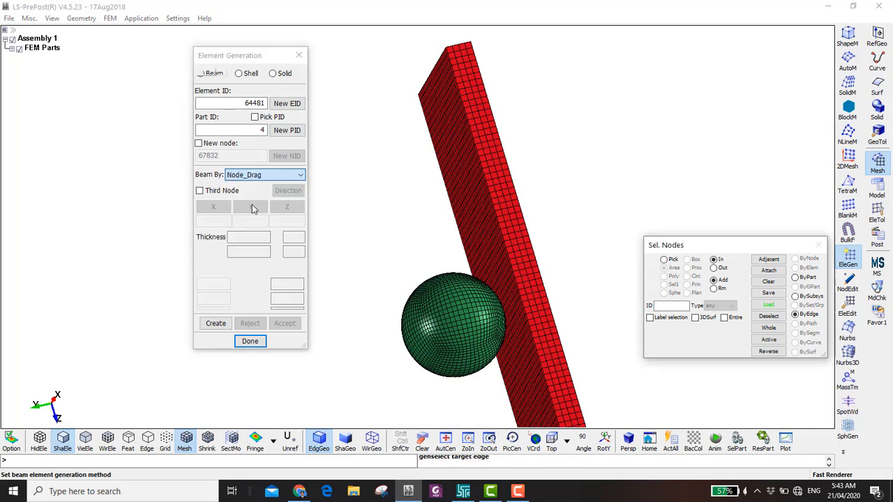
{"action": "left_click", "coordinate": [246, 239]}
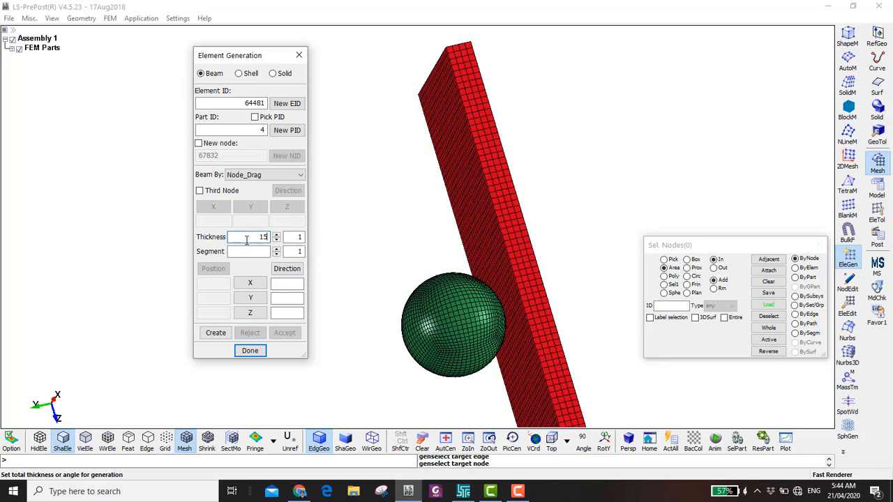
{"action": "left_click", "coordinate": [277, 250]}
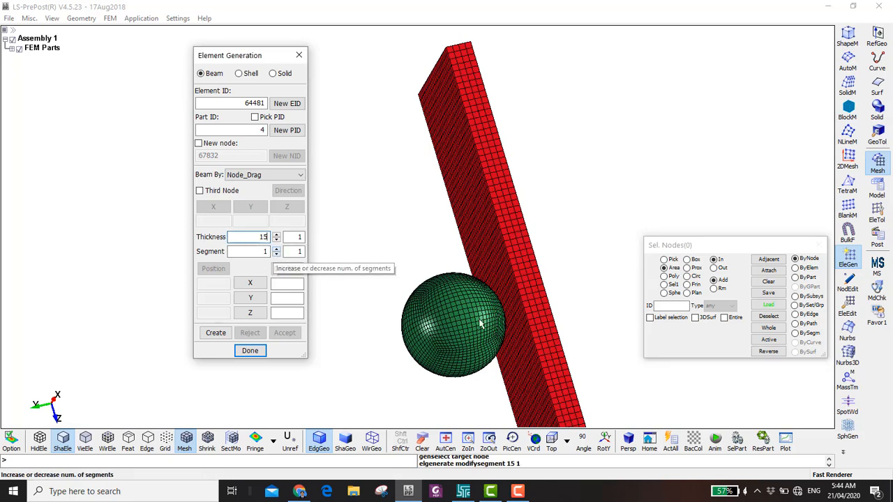
Switch to the Front view and select the single node at the centre of the wrecking ball's facing surface.
{"action": "scroll", "coordinate": [474, 322], "scroll_direction": "up", "scroll_amount": 2}
{"action": "scroll", "coordinate": [474, 321], "scroll_direction": "up", "scroll_amount": 2}
{"action": "scroll", "coordinate": [477, 296], "scroll_direction": "down", "scroll_amount": 3}
{"action": "left_click_drag", "start_coordinate": [479, 288], "coordinate": [430, 387], "text": "shift"}
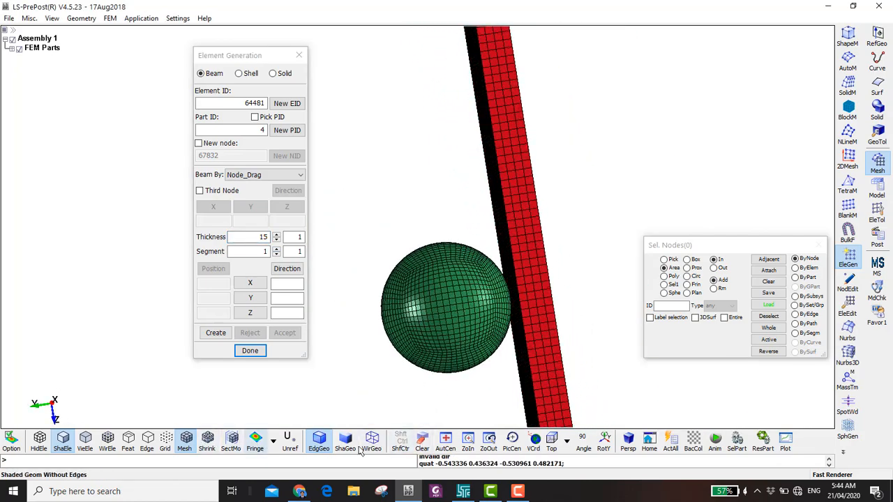
{"action": "left_click", "coordinate": [566, 443]}
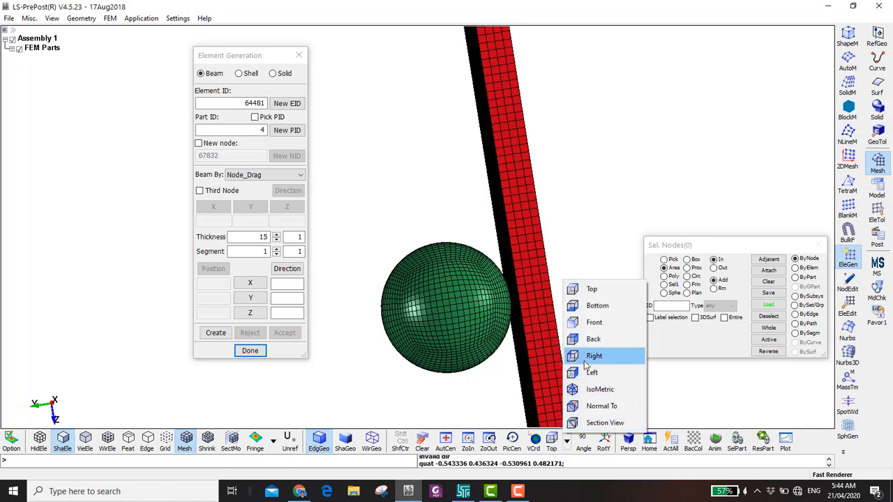
{"action": "left_click", "coordinate": [591, 323]}
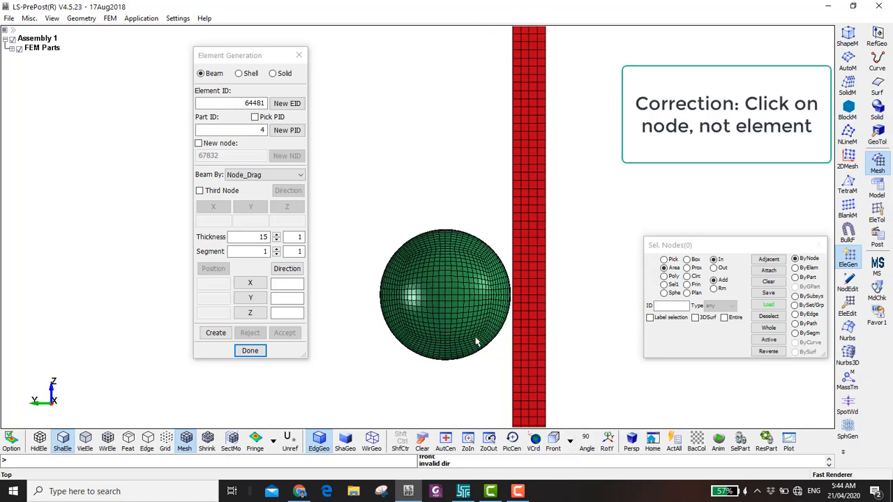
{"action": "scroll", "coordinate": [457, 297], "scroll_direction": "up", "scroll_amount": 3}
{"action": "left_click", "coordinate": [457, 291]}
{"action": "scroll", "coordinate": [457, 293], "scroll_direction": "down", "scroll_amount": 5}
{"action": "left_click_drag", "start_coordinate": [489, 300], "coordinate": [562, 220], "text": "shift"}
{"action": "scroll", "coordinate": [460, 305], "scroll_direction": "up", "scroll_amount": 5}
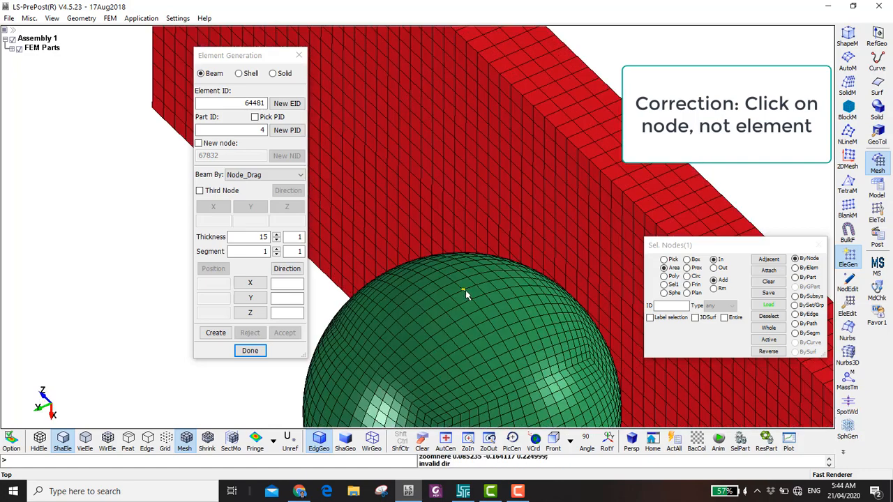
{"action": "scroll", "coordinate": [465, 293], "scroll_direction": "down", "scroll_amount": 3}
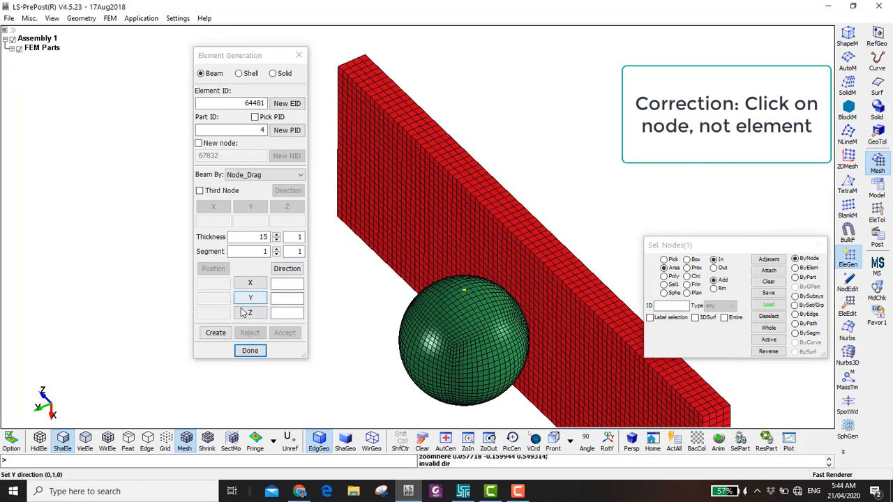
Set the drag direction to -1 in X and create the beam from the selected ball node.
{"action": "left_click", "coordinate": [217, 333]}
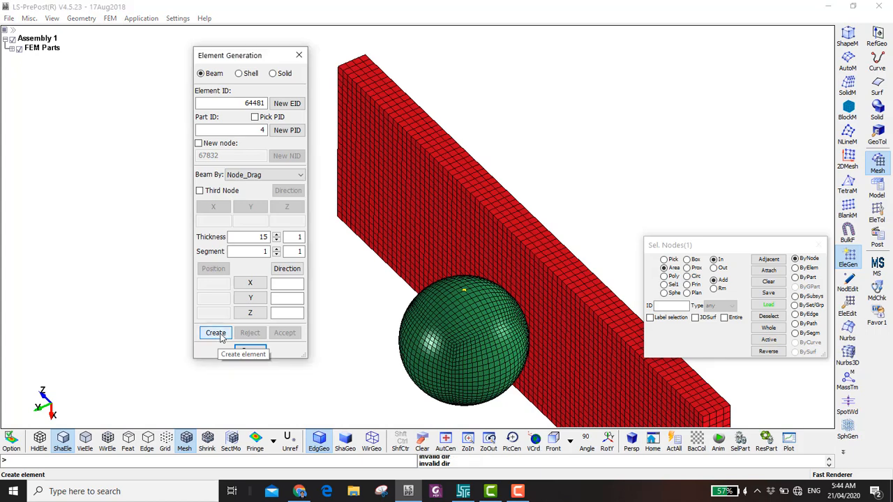
{"action": "scroll", "coordinate": [116, 358], "scroll_direction": "down", "scroll_amount": 2}
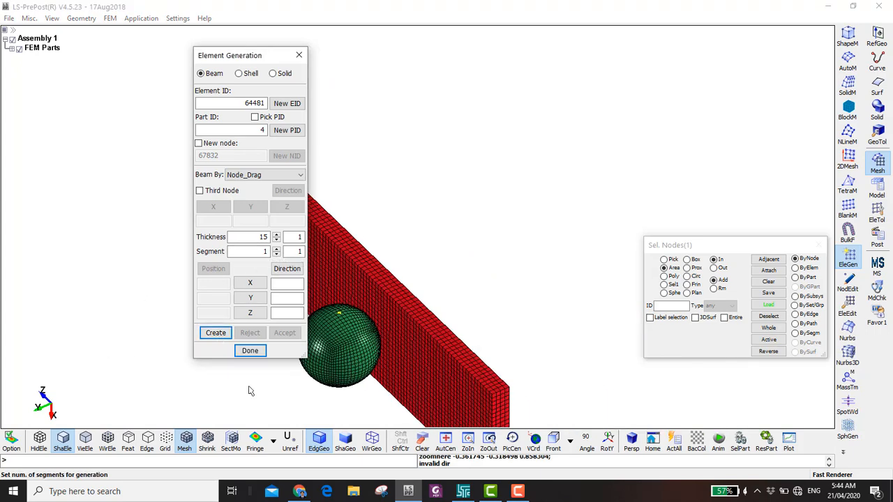
{"action": "scroll", "coordinate": [356, 333], "scroll_direction": "up", "scroll_amount": 2}
{"action": "right_click_drag", "start_coordinate": [369, 330], "coordinate": [452, 316], "text": "shift"}
{"action": "mouse_move", "coordinate": [86, 363]}
{"action": "left_mouse_down", "text": "shift"}
{"action": "mouse_move", "coordinate": [186, 273]}
{"action": "mouse_move", "coordinate": [92, 341]}
{"action": "mouse_move", "coordinate": [90, 357]}
{"action": "left_mouse_up", "text": "shift"}
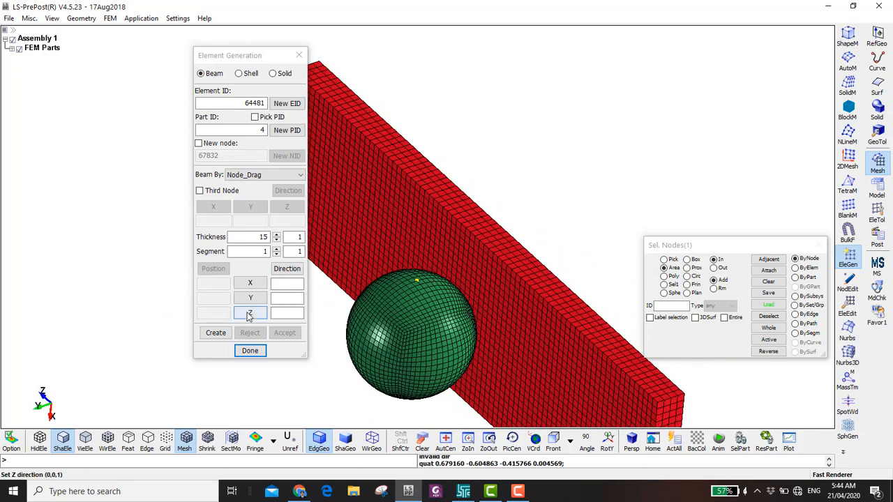
{"action": "left_click", "coordinate": [256, 281]}
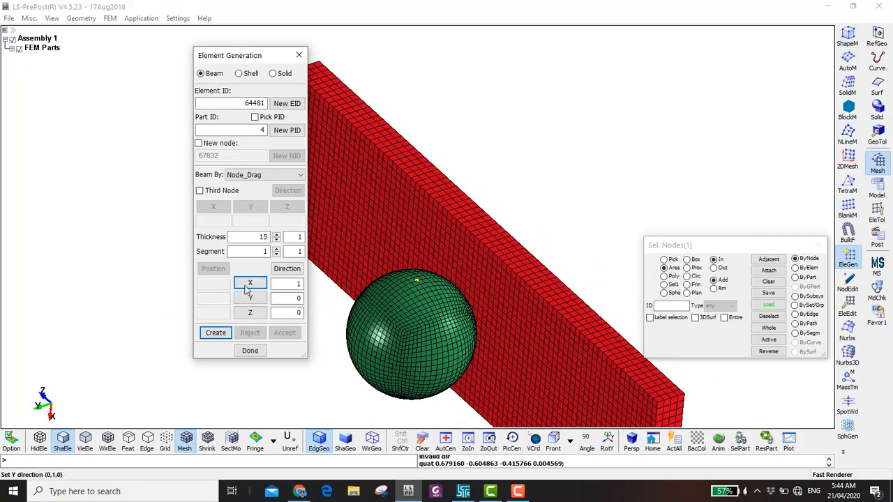
{"action": "left_click", "coordinate": [247, 283]}
{"action": "left_click", "coordinate": [214, 332]}
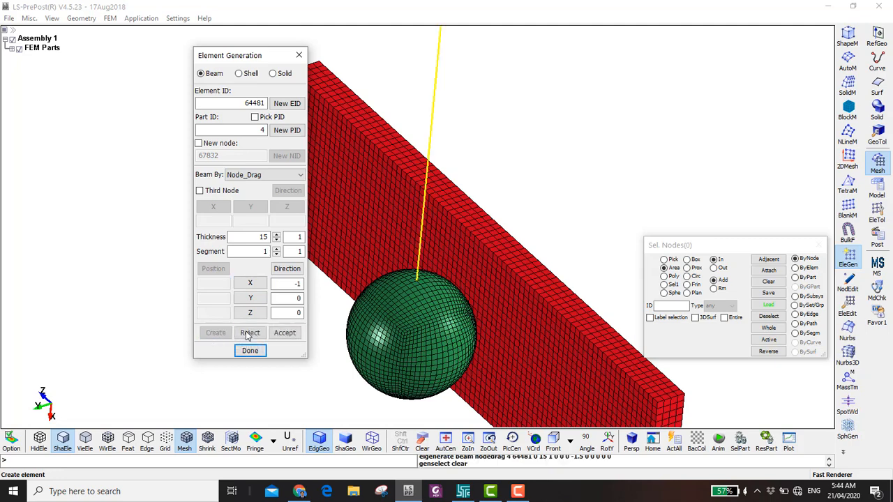
Inspect the beam extending from the wrecking ball and accept it as part 4.
{"action": "scroll", "coordinate": [462, 239], "scroll_direction": "down", "scroll_amount": 2}
{"action": "left_click_drag", "start_coordinate": [464, 239], "coordinate": [419, 217], "text": "shift"}
{"action": "left_click_drag", "start_coordinate": [367, 267], "coordinate": [371, 253], "text": "shift"}
{"action": "left_click", "coordinate": [285, 333]}
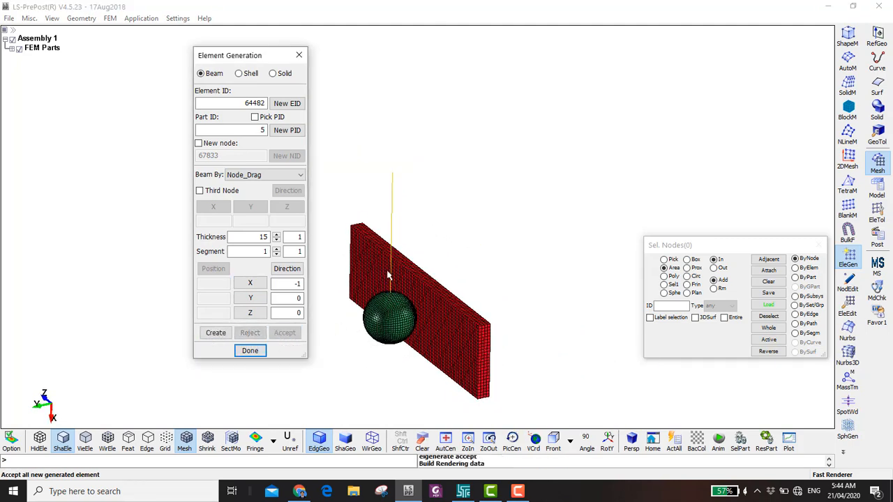
{"action": "scroll", "coordinate": [386, 362], "scroll_direction": "up", "scroll_amount": 2}
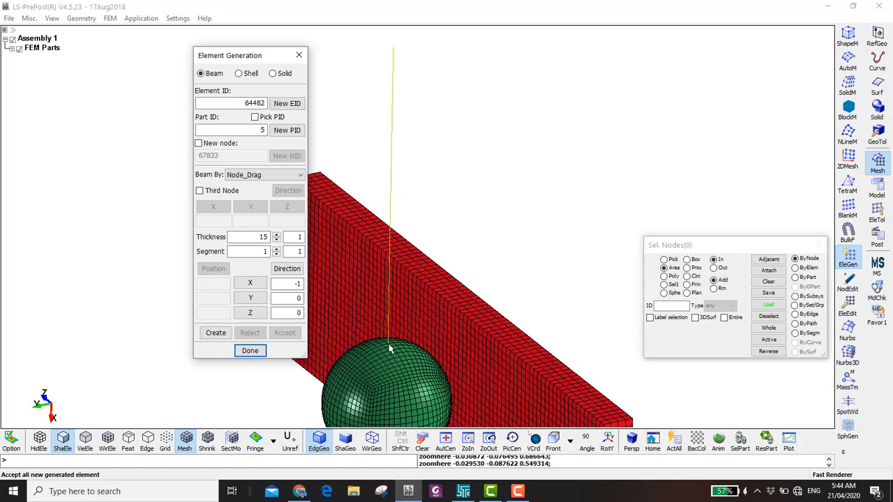
Examine where the beam attaches to the wrecking ball and bring the ball, beam and slab fully into view.
{"action": "scroll", "coordinate": [389, 348], "scroll_direction": "up", "scroll_amount": 2}
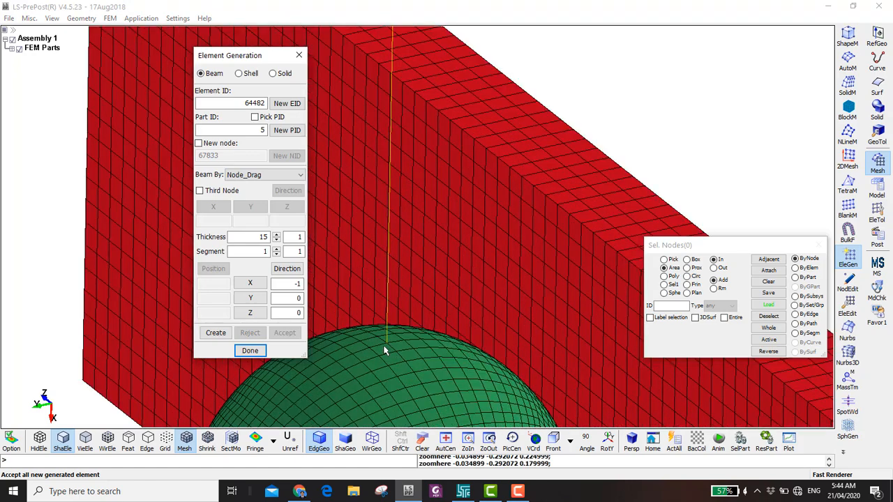
{"action": "scroll", "coordinate": [390, 348], "scroll_direction": "down", "scroll_amount": 3}
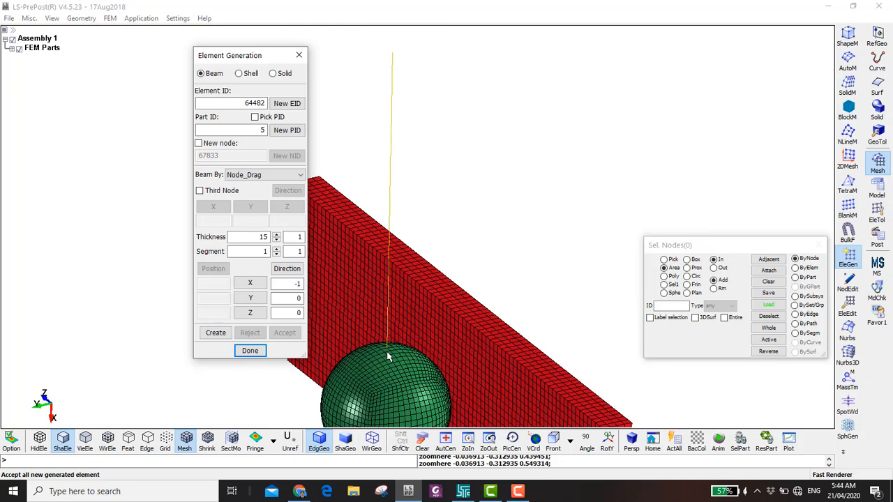
{"action": "scroll", "coordinate": [399, 372], "scroll_direction": "down", "scroll_amount": 2}
{"action": "middle_click_drag", "start_coordinate": [384, 388], "coordinate": [458, 289], "text": "shift"}
{"action": "scroll", "coordinate": [470, 328], "scroll_direction": "down", "scroll_amount": 1}
{"action": "middle_click_drag", "start_coordinate": [469, 329], "coordinate": [474, 346], "text": "shift"}
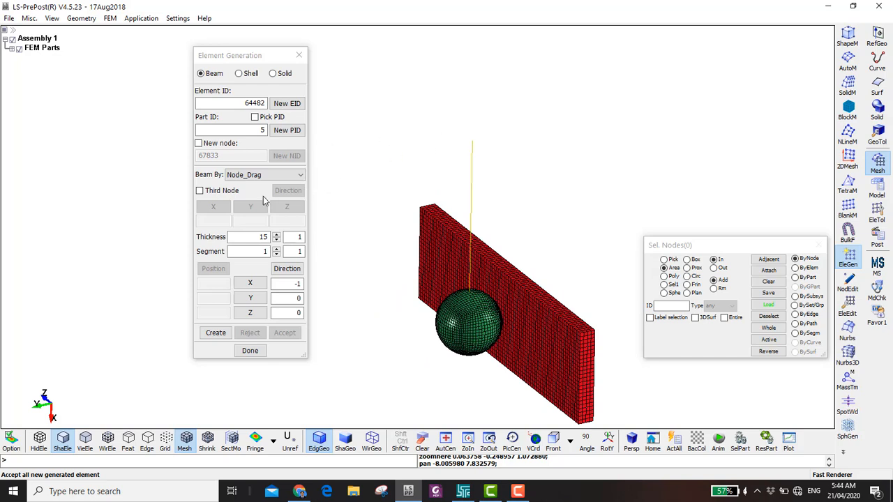
Set up a Rotate transformation and select the wrecking ball and its beam by part.
{"action": "left_click", "coordinate": [876, 212]}
{"action": "left_click", "coordinate": [847, 160]}
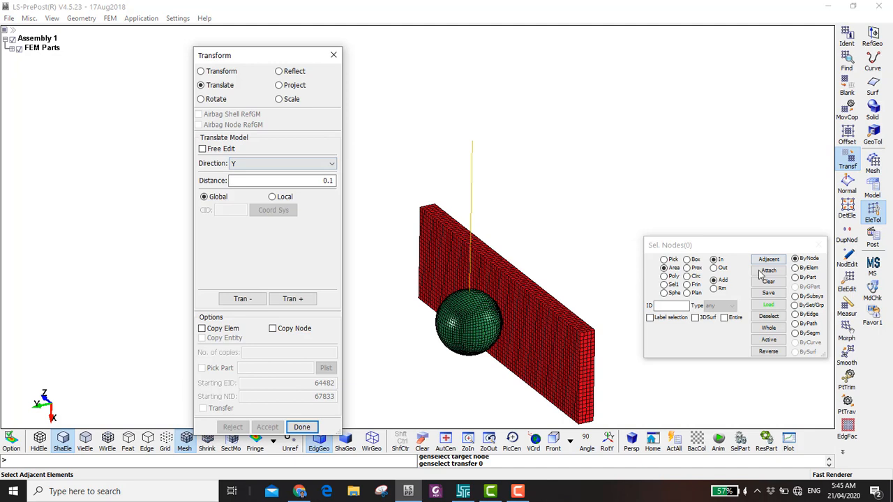
{"action": "left_click", "coordinate": [795, 277]}
{"action": "left_click", "coordinate": [472, 321]}
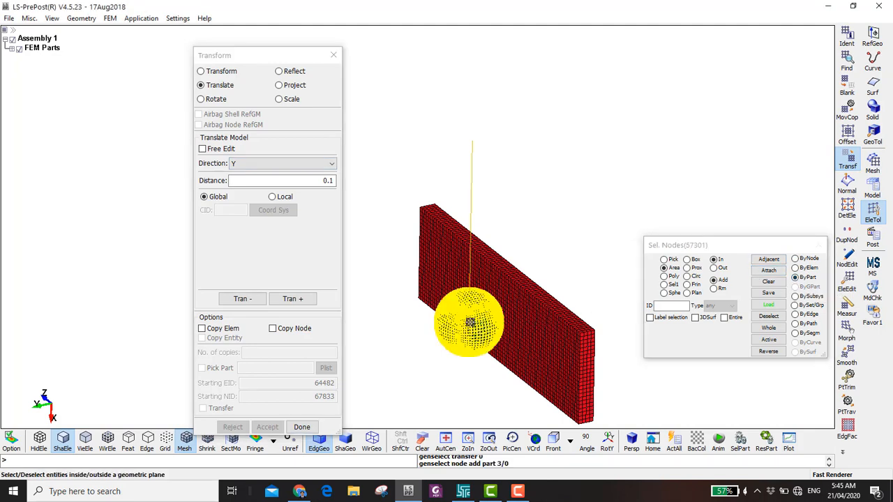
{"action": "left_click", "coordinate": [472, 178]}
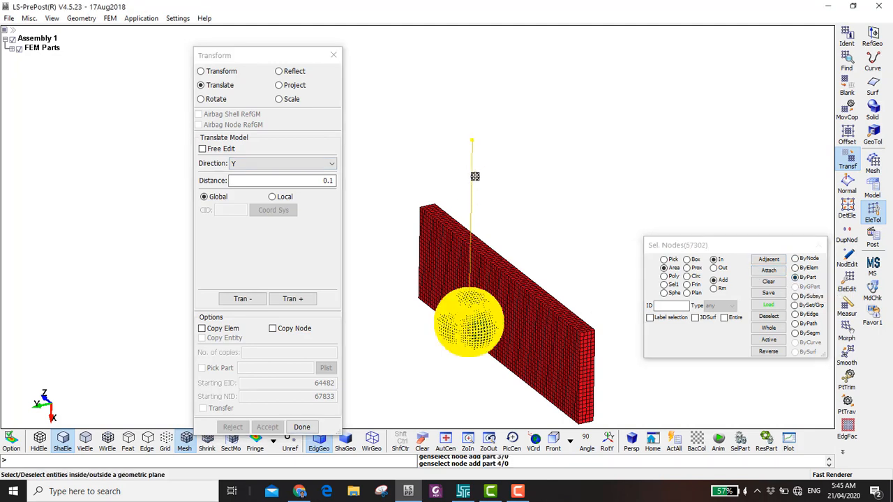
{"action": "left_click", "coordinate": [207, 99]}
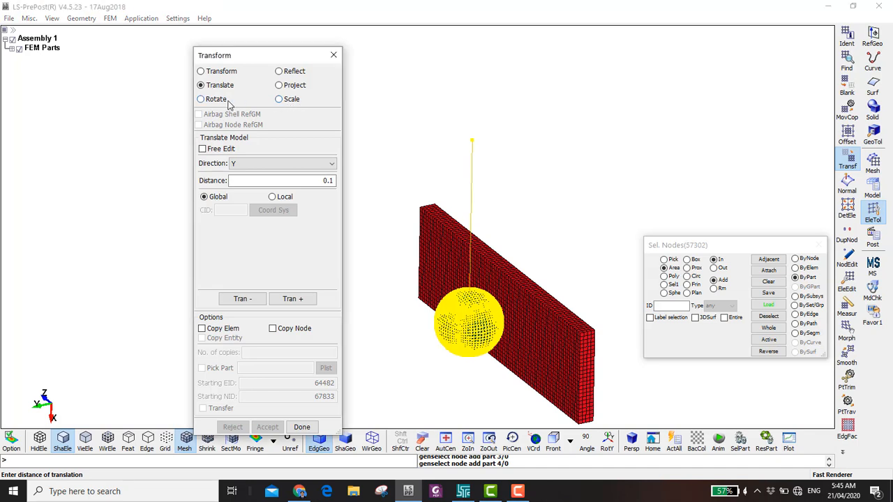
{"action": "left_click", "coordinate": [470, 327]}
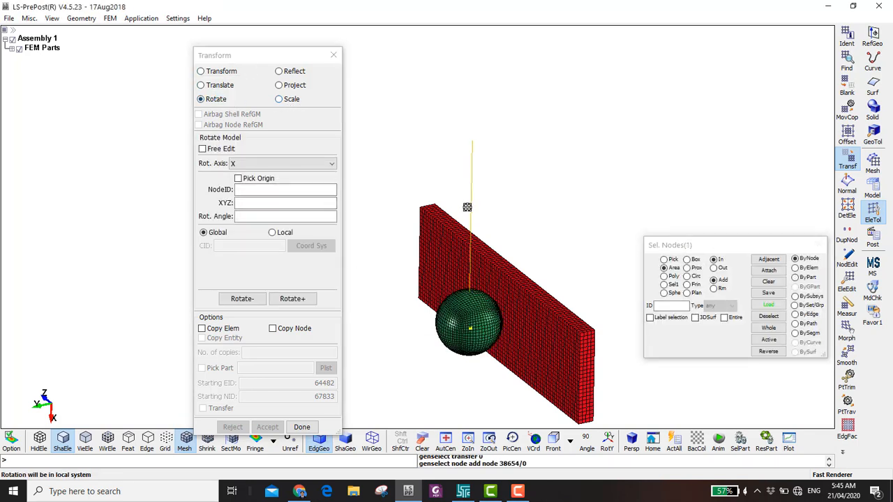
{"action": "left_click", "coordinate": [794, 277]}
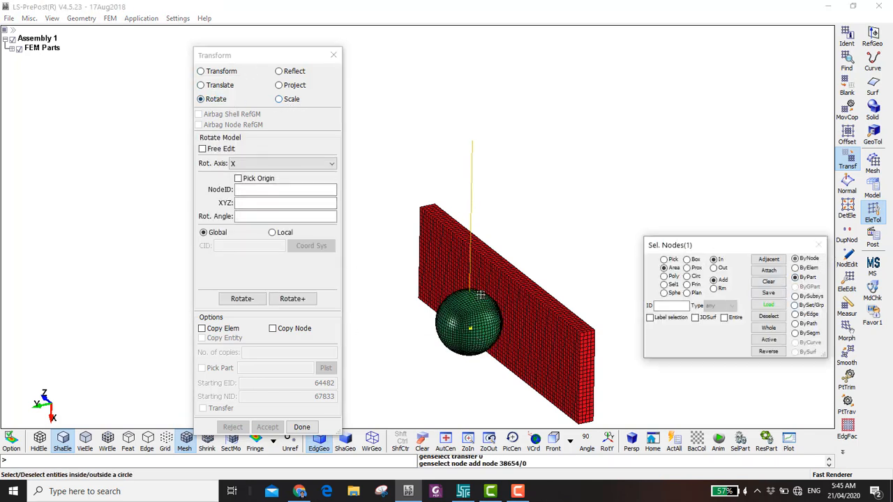
{"action": "left_click", "coordinate": [470, 316]}
{"action": "left_click", "coordinate": [472, 193]}
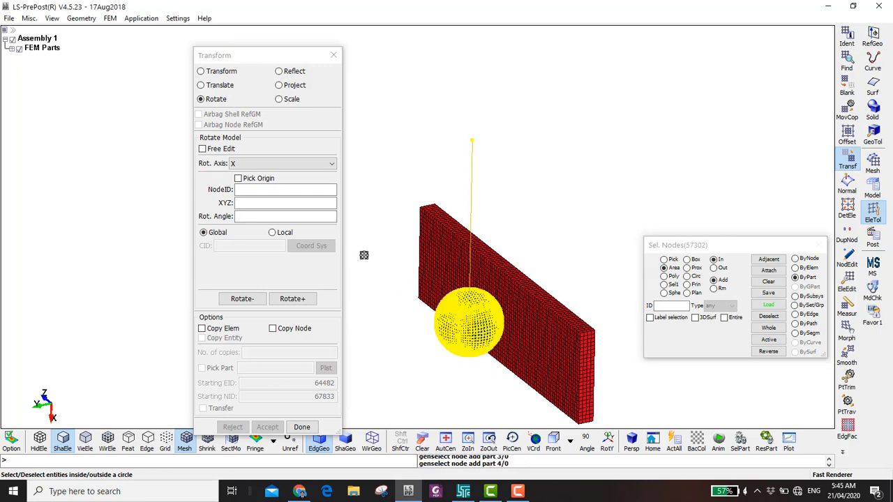
Set the rotation origin to the beam's free end node and the rotation axis to Z.
{"action": "left_click", "coordinate": [238, 178]}
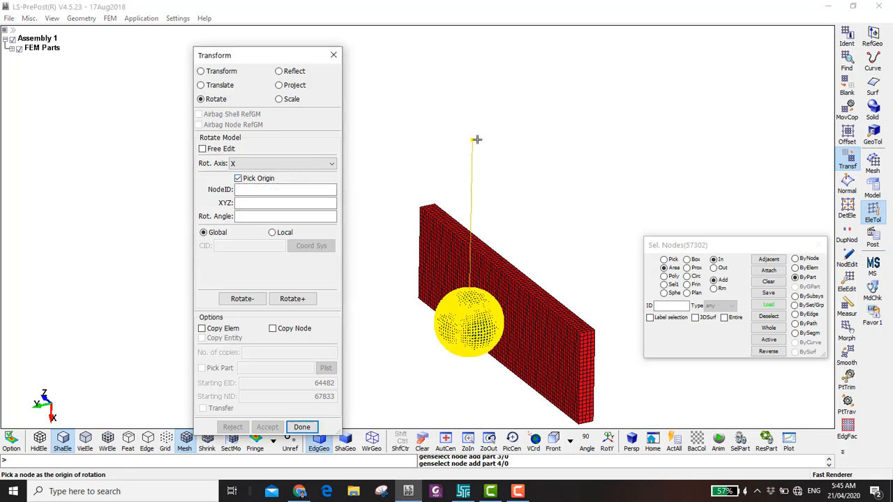
{"action": "left_click", "coordinate": [472, 143]}
{"action": "left_click", "coordinate": [272, 164]}
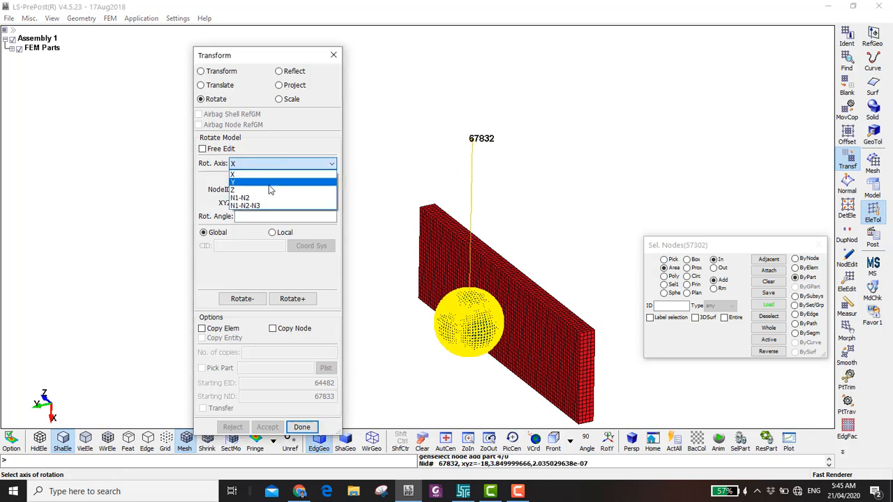
{"action": "left_click", "coordinate": [268, 190]}
Rotate the ball and beam about Z in three negative 90-degree increments and accept the new position beside the slab.
{"action": "left_click", "coordinate": [282, 218]}
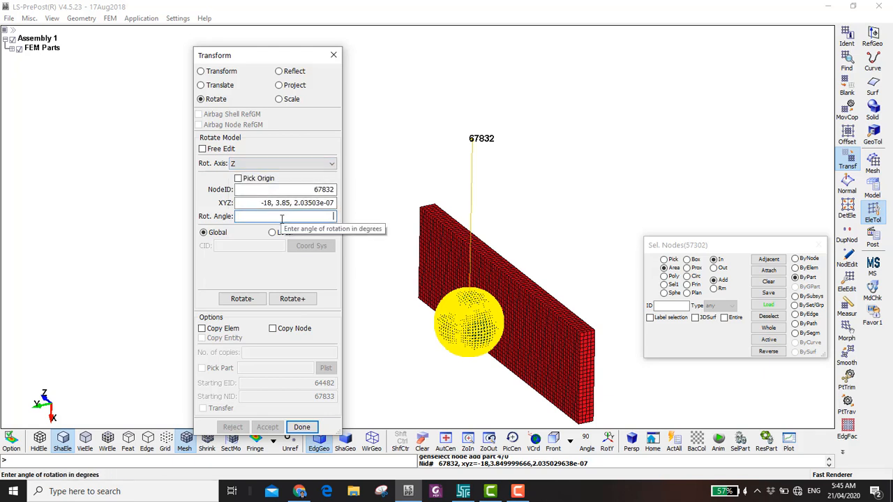
{"action": "left_click", "coordinate": [241, 300]}
{"action": "left_click", "coordinate": [237, 302]}
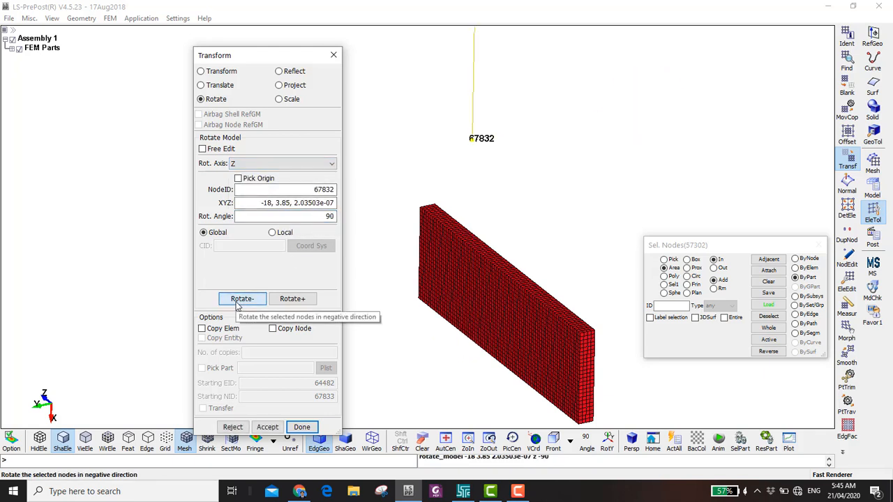
{"action": "left_click", "coordinate": [238, 301]}
{"action": "scroll", "coordinate": [548, 292], "scroll_direction": "down", "scroll_amount": 2}
{"action": "left_click_drag", "start_coordinate": [547, 292], "coordinate": [452, 271], "text": "shift"}
{"action": "scroll", "coordinate": [510, 276], "scroll_direction": "down", "scroll_amount": 1}
{"action": "left_click_drag", "start_coordinate": [563, 219], "coordinate": [469, 210], "text": "shift"}
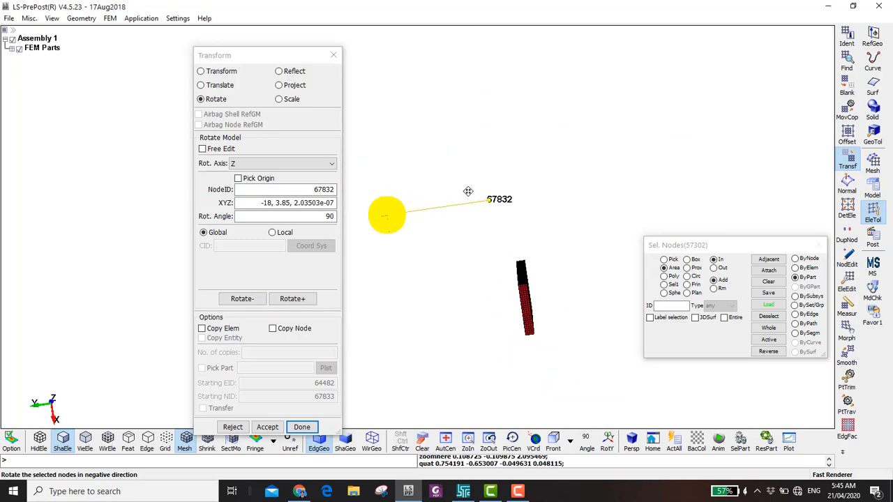
{"action": "middle_click_drag", "start_coordinate": [468, 194], "coordinate": [489, 198], "text": "shift"}
{"action": "left_click_drag", "start_coordinate": [446, 166], "coordinate": [467, 178], "text": "shift"}
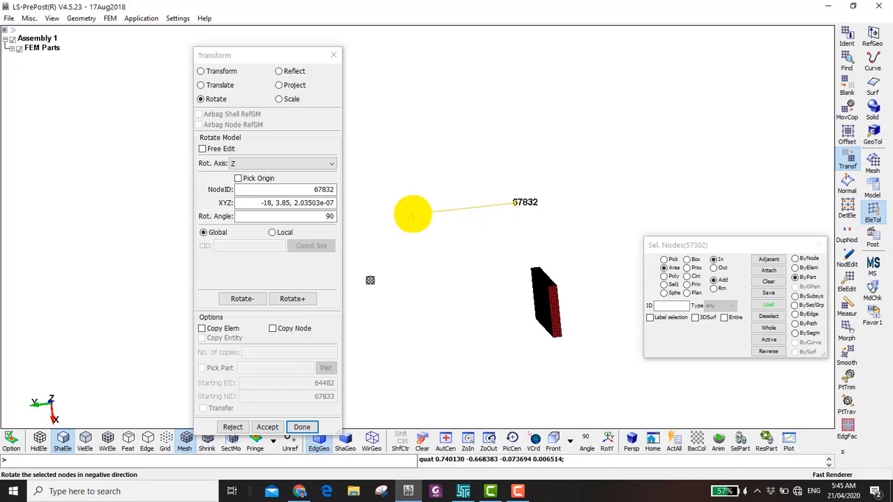
{"action": "left_click", "coordinate": [267, 427]}
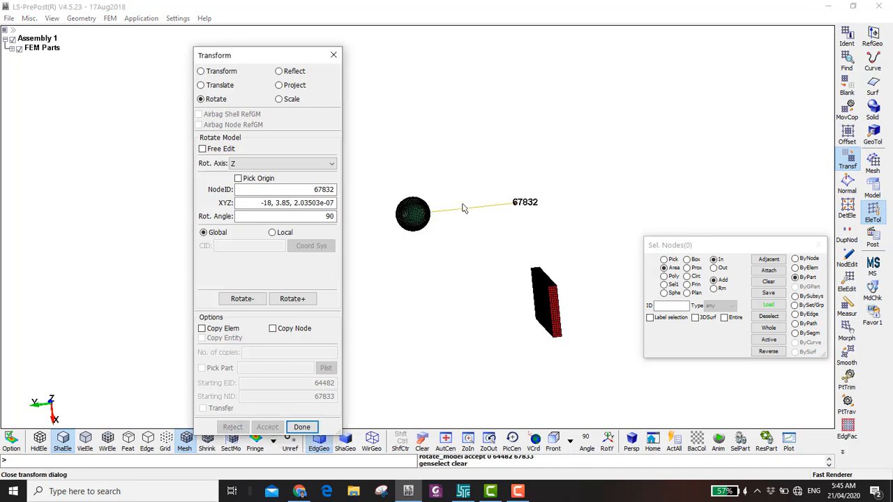
Start creating a Boundary SPC entity applied to a node set.
{"action": "scroll", "coordinate": [464, 208], "scroll_direction": "up", "scroll_amount": 1}
{"action": "middle_click_drag", "start_coordinate": [528, 235], "coordinate": [519, 200]}
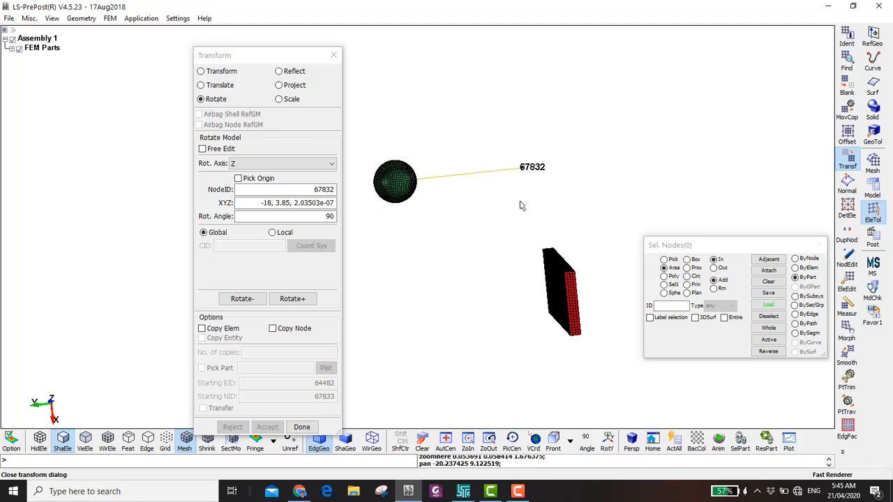
{"action": "left_click_drag", "start_coordinate": [520, 205], "coordinate": [564, 213]}
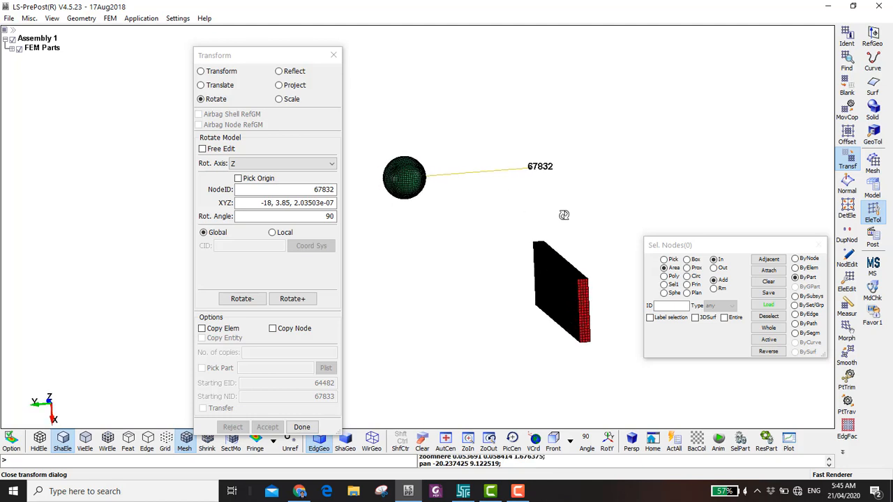
{"action": "left_click", "coordinate": [872, 187]}
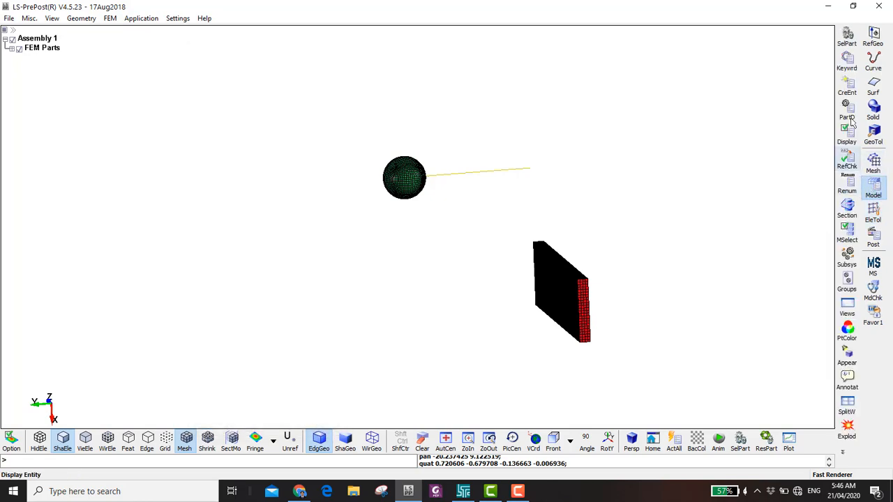
{"action": "left_click", "coordinate": [846, 92]}
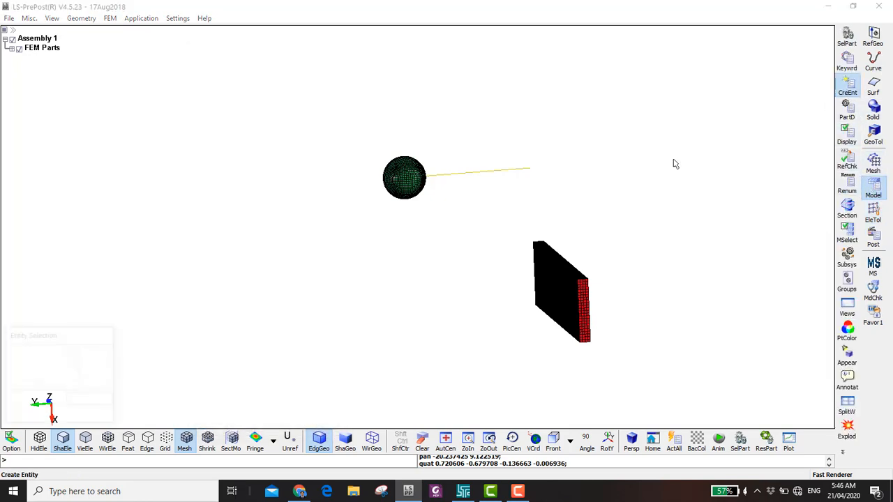
{"action": "scroll", "coordinate": [530, 183], "scroll_direction": "up", "scroll_amount": 2}
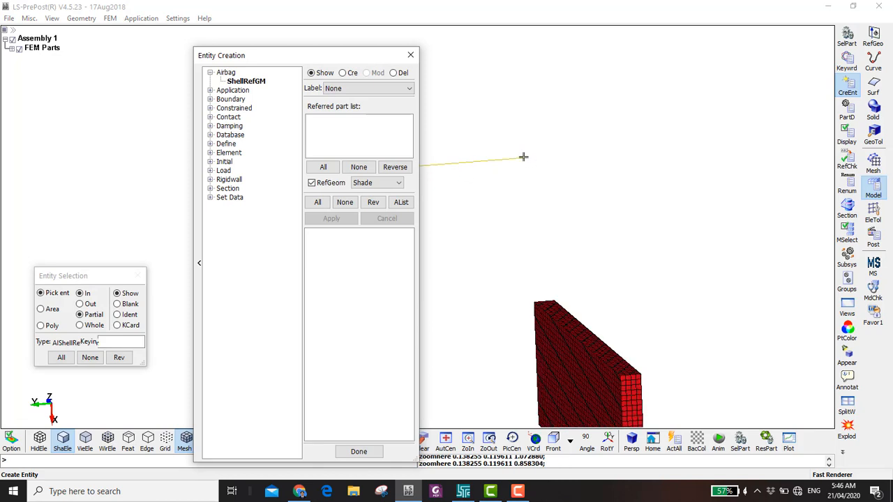
{"action": "left_click", "coordinate": [211, 100]}
{"action": "left_click", "coordinate": [232, 108]}
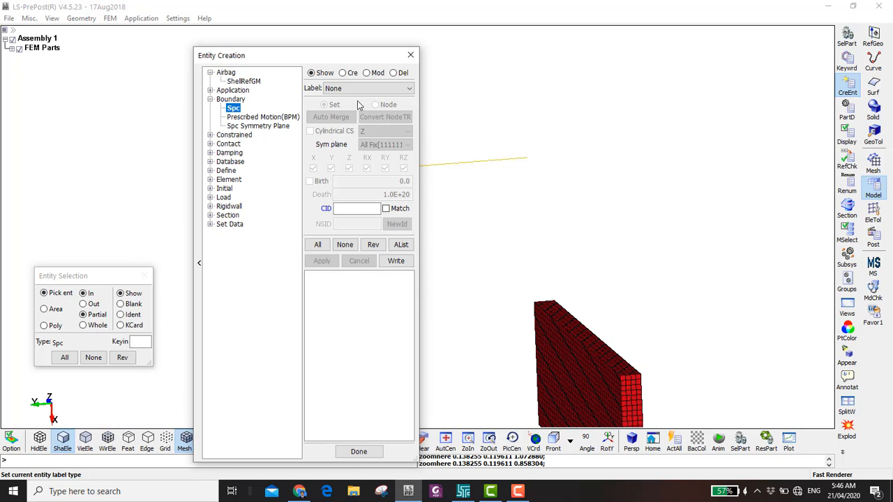
{"action": "left_click", "coordinate": [343, 73]}
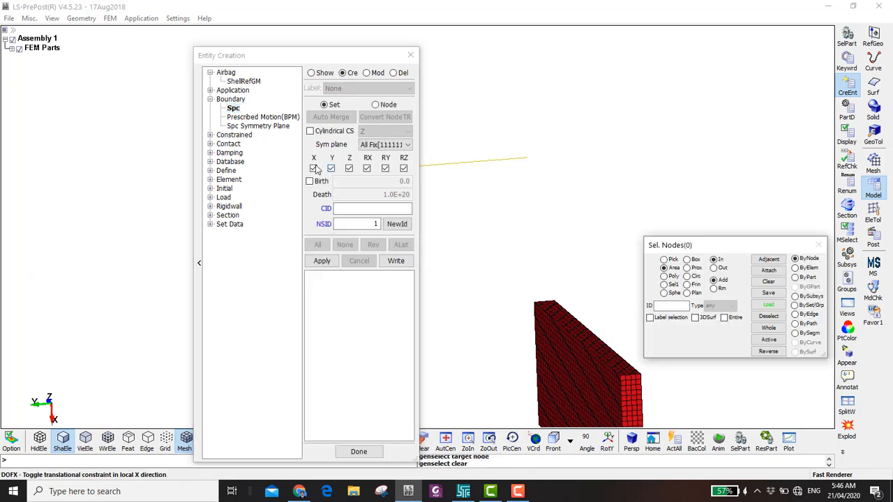
Constrain the beam's free end node in X, Y and Z only, leaving RX, RY and RZ free, as node set 1.
{"action": "left_click", "coordinate": [314, 169]}
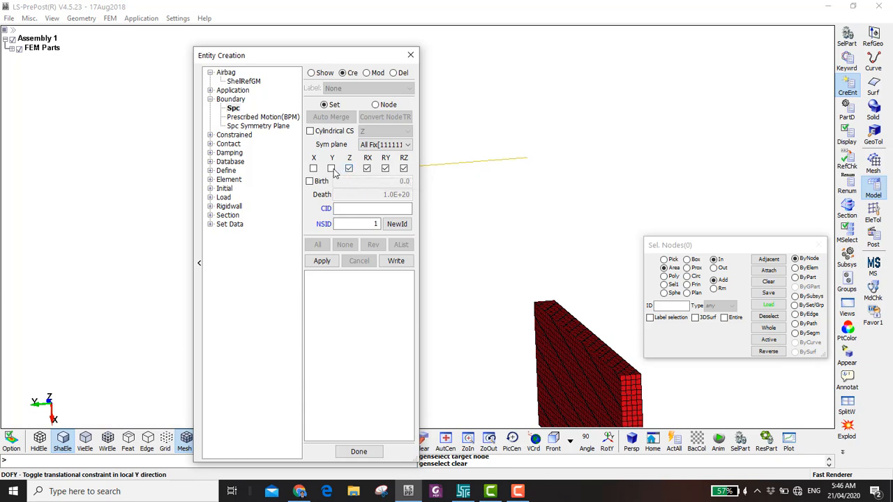
{"action": "left_click", "coordinate": [331, 169]}
{"action": "left_click", "coordinate": [314, 169]}
{"action": "left_click", "coordinate": [367, 168]}
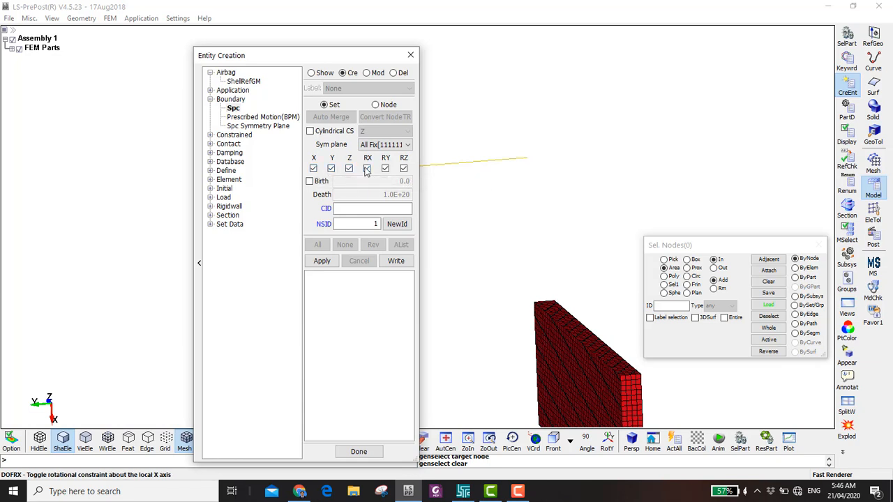
{"action": "left_click", "coordinate": [385, 169]}
{"action": "left_click", "coordinate": [403, 170]}
{"action": "scroll", "coordinate": [537, 164], "scroll_direction": "up", "scroll_amount": 3}
{"action": "left_click", "coordinate": [518, 154]}
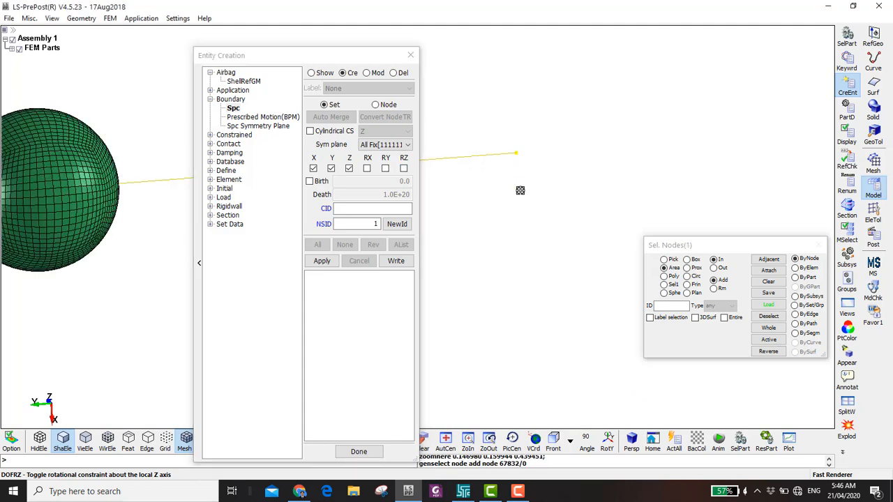
{"action": "scroll", "coordinate": [516, 194], "scroll_direction": "down", "scroll_amount": 4}
{"action": "left_click", "coordinate": [322, 261]}
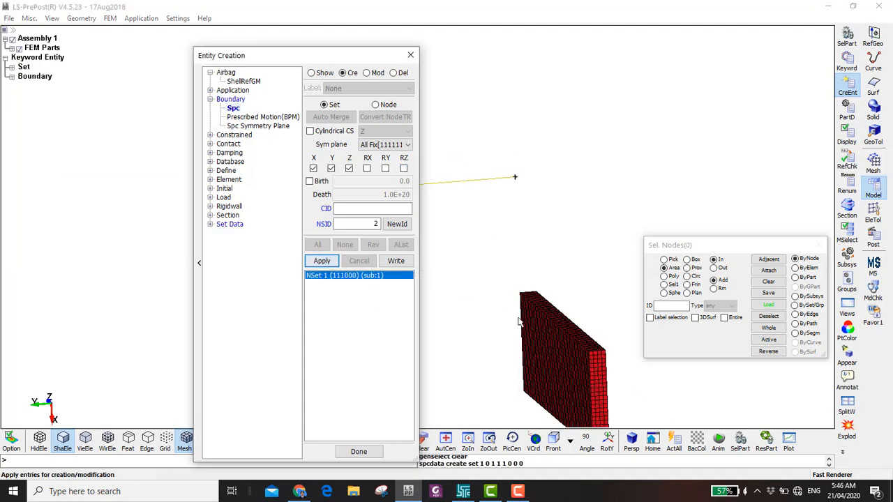
Switch to the Front view of the slab and add RX, RY and RZ to the constraints for node set 2.
{"action": "scroll", "coordinate": [581, 383], "scroll_direction": "down", "scroll_amount": 2}
{"action": "middle_click_drag", "start_coordinate": [514, 292], "coordinate": [472, 185], "text": "shift"}
{"action": "left_click_drag", "start_coordinate": [524, 258], "coordinate": [519, 370], "text": "shift"}
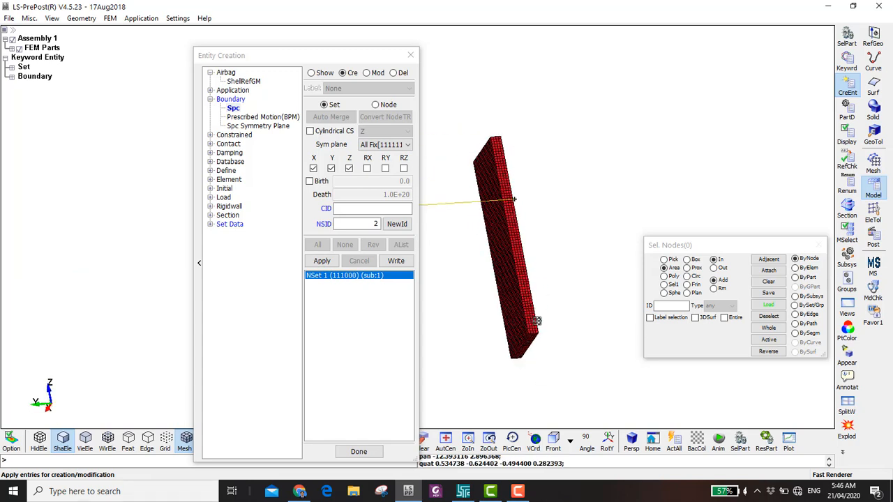
{"action": "left_click", "coordinate": [552, 440]}
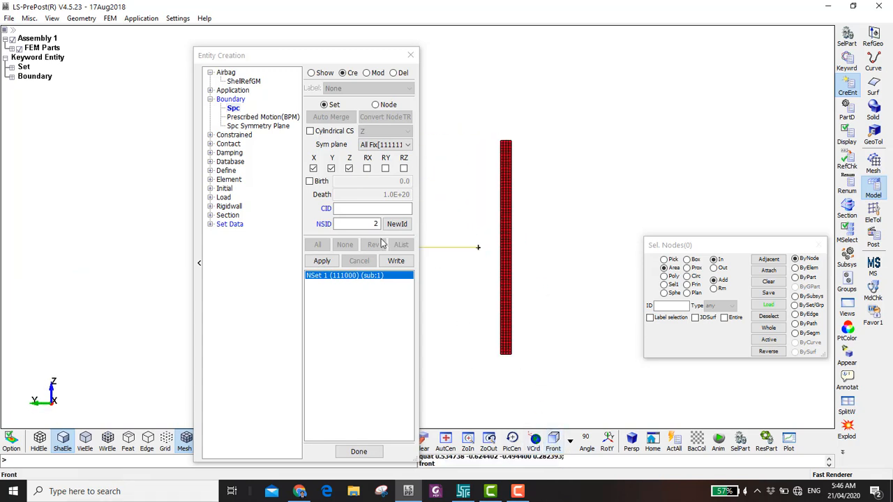
{"action": "left_click", "coordinate": [366, 168]}
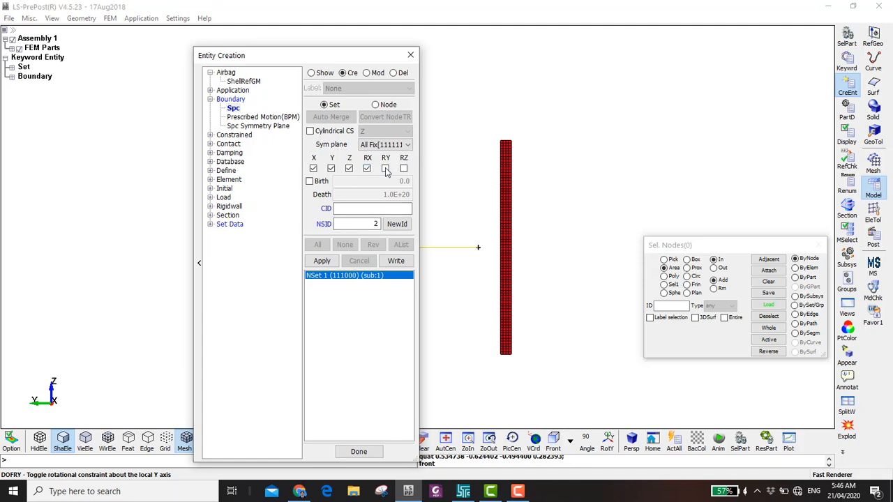
{"action": "left_click", "coordinate": [385, 168]}
{"action": "left_click", "coordinate": [403, 168]}
Select the nodes along the slab's lower and upper Z ends and apply the fully fixed SPC as node set 2.
{"action": "scroll", "coordinate": [508, 359], "scroll_direction": "up", "scroll_amount": 4}
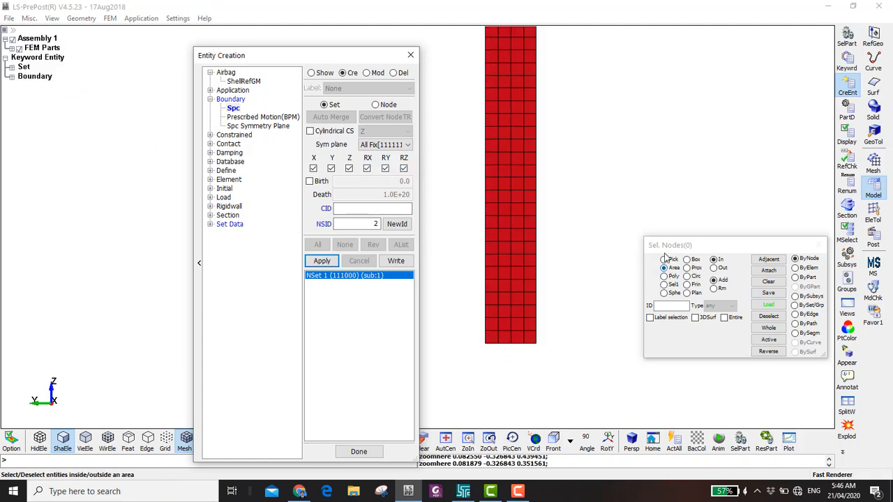
{"action": "left_click_drag", "start_coordinate": [465, 363], "coordinate": [556, 340]}
{"action": "scroll", "coordinate": [546, 290], "scroll_direction": "down", "scroll_amount": 4}
{"action": "middle_click_drag", "start_coordinate": [546, 290], "coordinate": [545, 420], "text": "ctrl"}
{"action": "scroll", "coordinate": [546, 179], "scroll_direction": "down", "scroll_amount": 2}
{"action": "middle_click_drag", "start_coordinate": [528, 127], "coordinate": [513, 219], "text": "ctrl"}
{"action": "scroll", "coordinate": [518, 209], "scroll_direction": "up", "scroll_amount": 6}
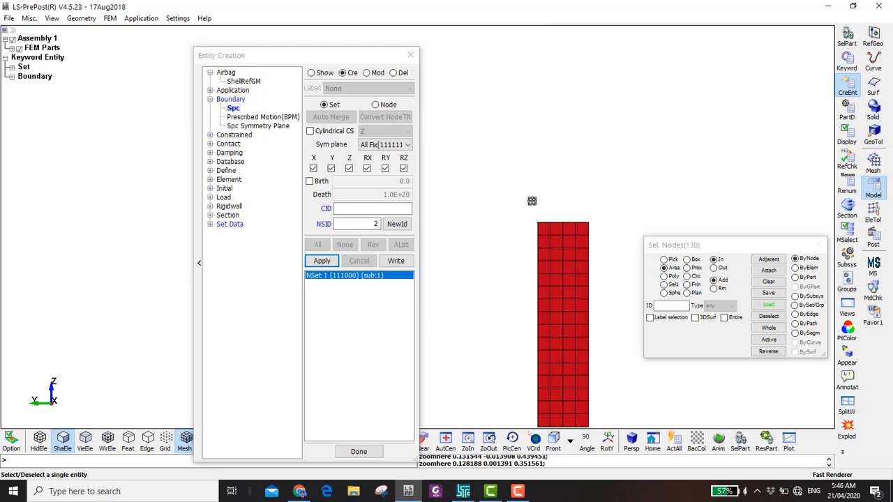
{"action": "left_click_drag", "start_coordinate": [531, 201], "coordinate": [606, 238]}
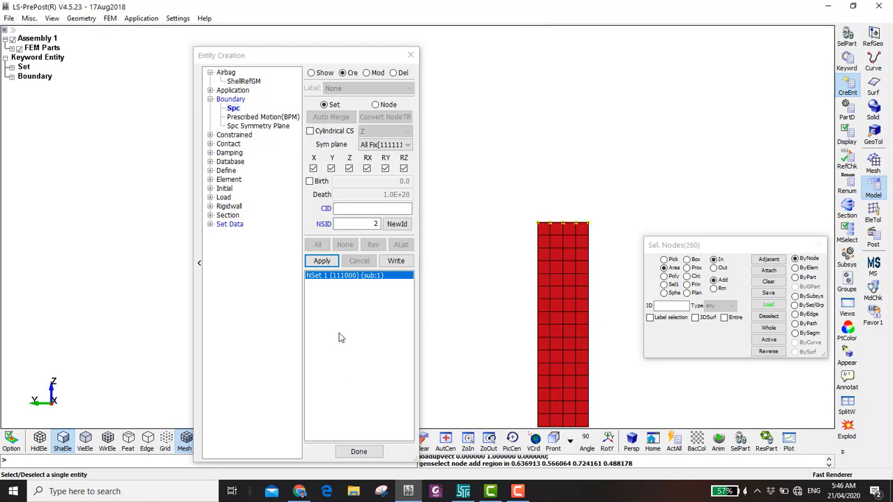
{"action": "left_click", "coordinate": [322, 260]}
{"action": "scroll", "coordinate": [497, 273], "scroll_direction": "down", "scroll_amount": 1}
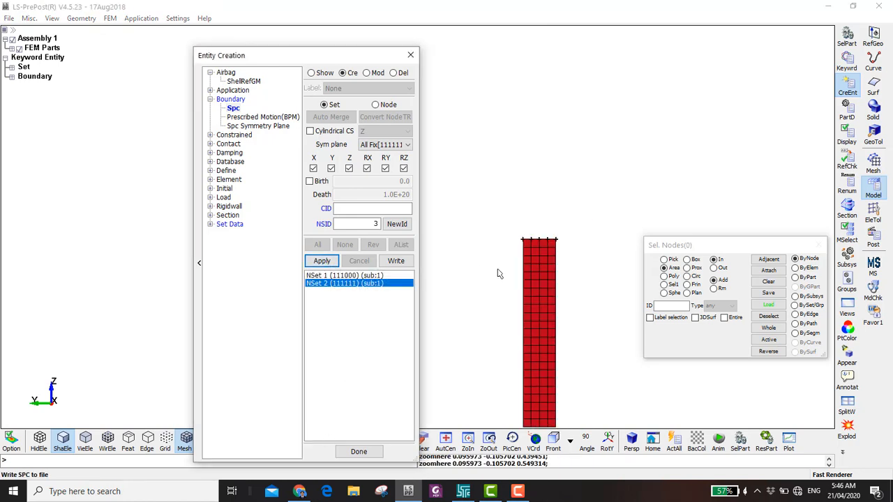
Examine the fixed SPC nodes along both ends of the slab in 3D, together with the ball and beam.
{"action": "left_click_drag", "start_coordinate": [498, 274], "coordinate": [497, 222], "text": "ctrl"}
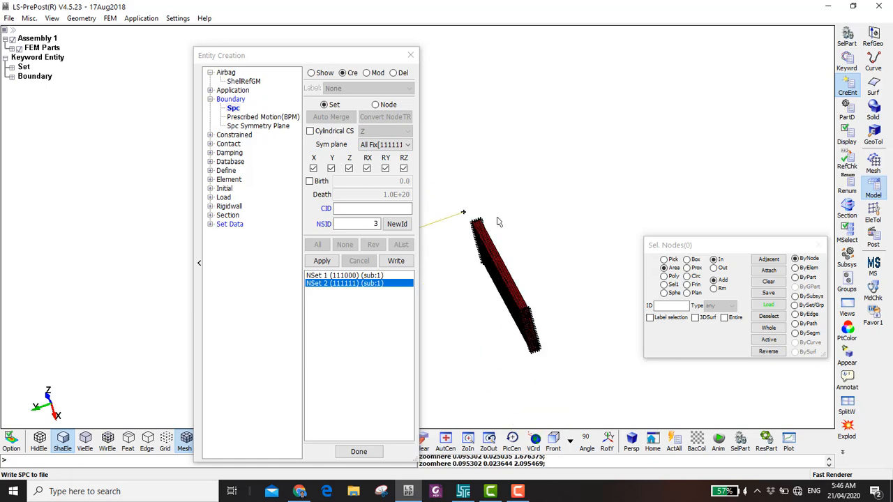
{"action": "scroll", "coordinate": [491, 400], "scroll_direction": "up", "scroll_amount": 5}
{"action": "scroll", "coordinate": [563, 273], "scroll_direction": "up", "scroll_amount": 1}
{"action": "right_click_drag", "start_coordinate": [606, 169], "coordinate": [566, 266], "text": "ctrl"}
{"action": "left_click_drag", "start_coordinate": [565, 182], "coordinate": [592, 175], "text": "ctrl"}
{"action": "scroll", "coordinate": [603, 165], "scroll_direction": "up", "scroll_amount": 5}
{"action": "right_click_drag", "start_coordinate": [603, 166], "coordinate": [602, 182], "text": "ctrl"}
{"action": "scroll", "coordinate": [603, 186], "scroll_direction": "down", "scroll_amount": 4}
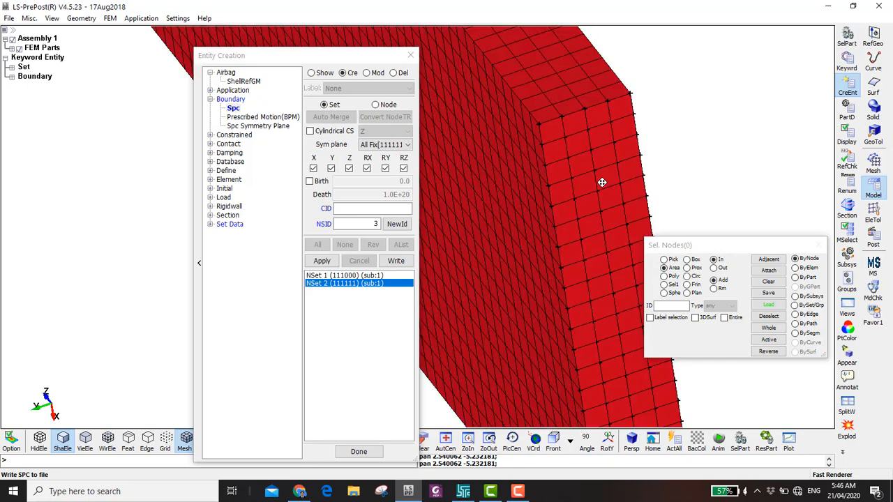
{"action": "scroll", "coordinate": [552, 127], "scroll_direction": "down", "scroll_amount": 4}
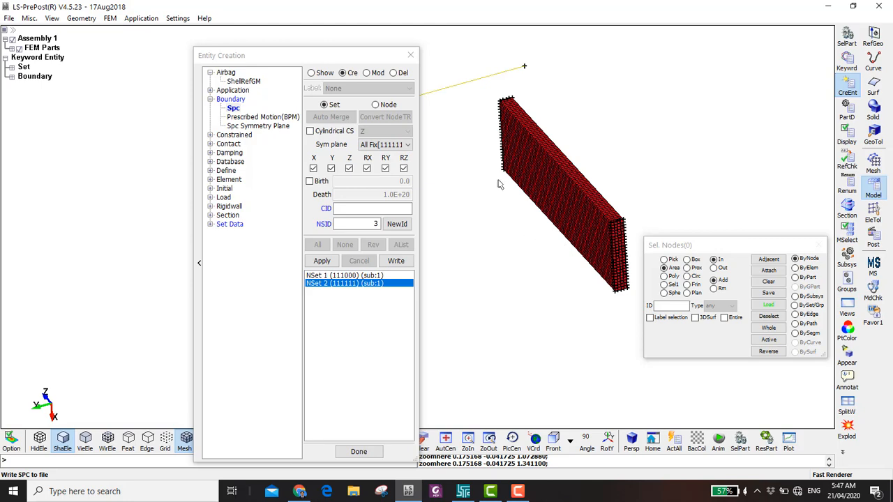
{"action": "left_click_drag", "start_coordinate": [354, 61], "coordinate": [217, 62]}
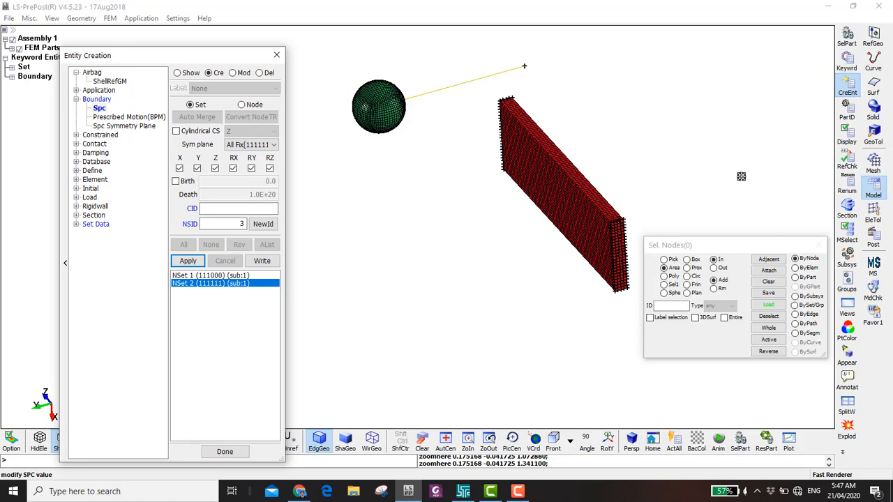
Show all keywords in the Keyword Manager and open a material form for MAT 159-CSCM_CONCRETE.
{"action": "left_click", "coordinate": [847, 62]}
{"action": "left_click", "coordinate": [847, 62]}
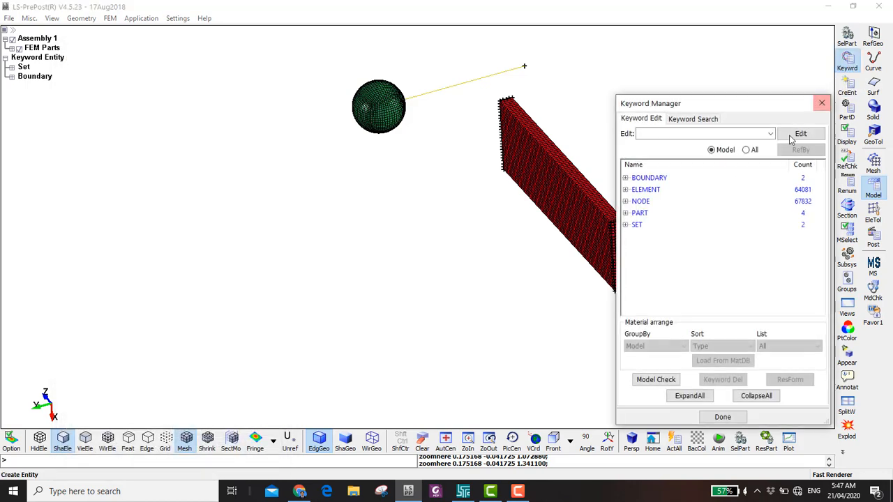
{"action": "left_click", "coordinate": [747, 152]}
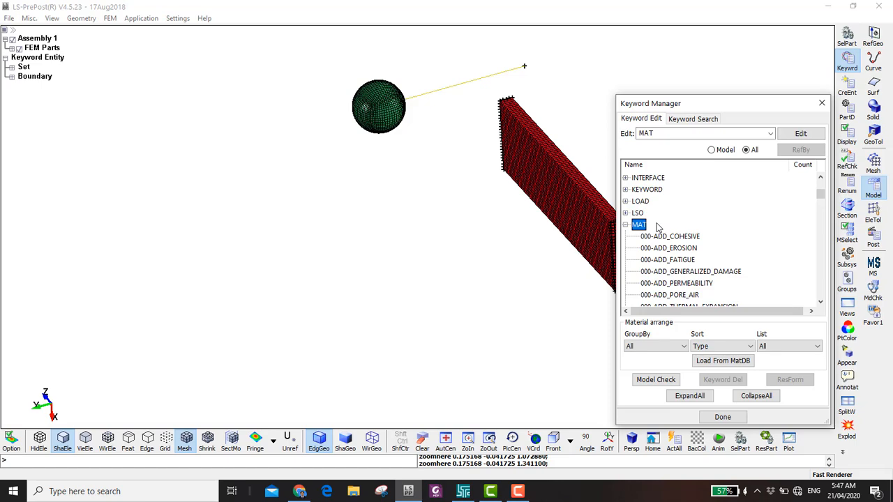
{"action": "scroll", "coordinate": [675, 271], "scroll_direction": "down", "scroll_amount": 20}
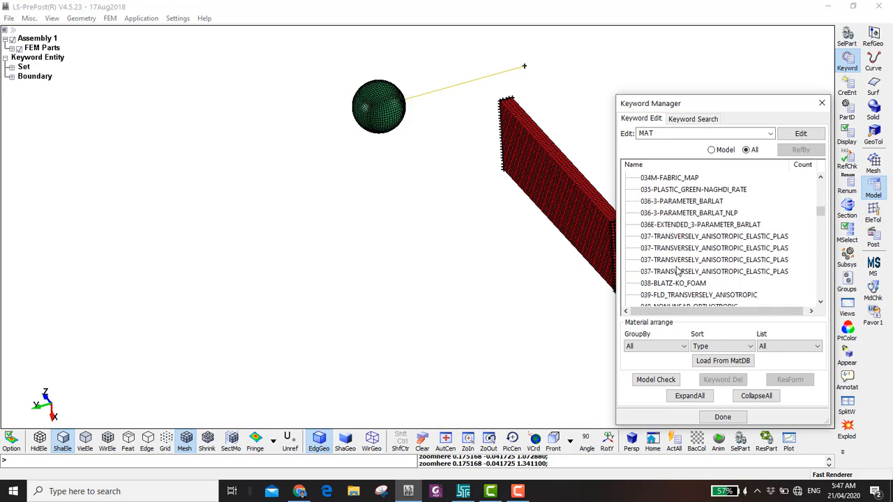
{"action": "scroll", "coordinate": [675, 271], "scroll_direction": "down", "scroll_amount": 20}
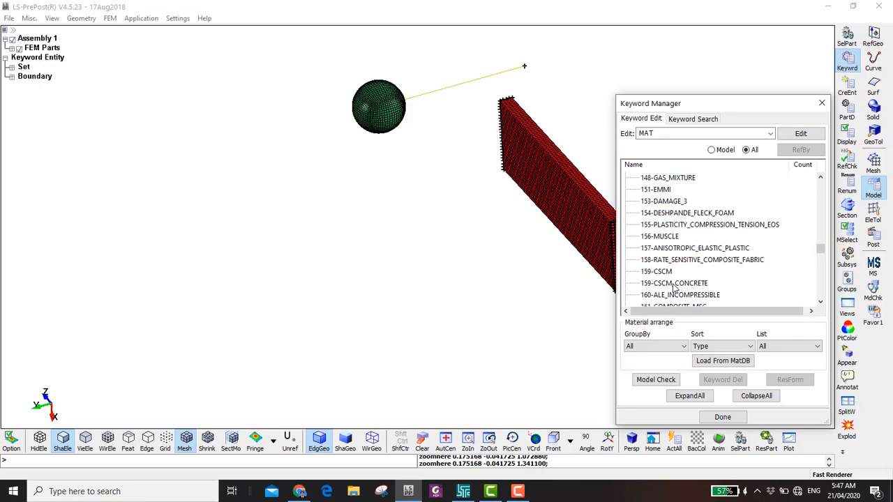
{"action": "double_click", "coordinate": [675, 286]}
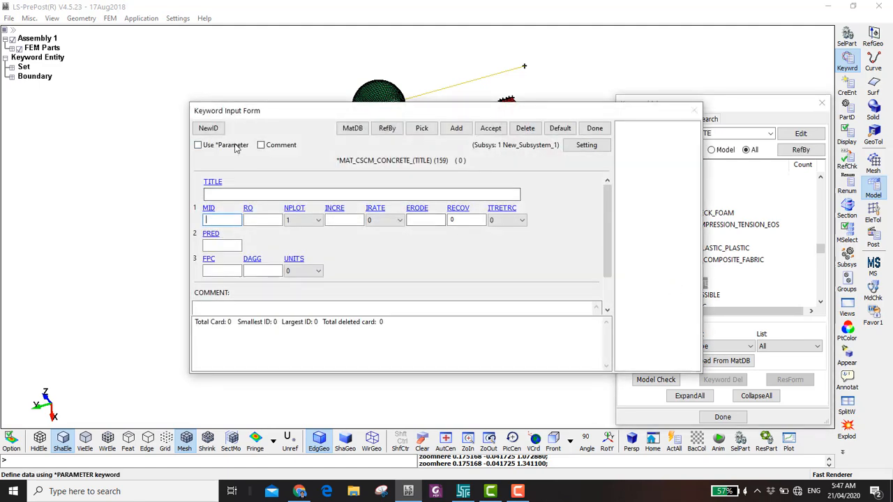
Assign a new material ID, title it Concrete, and set RO to 2.246e-4, INCRE to 0 and ERODE to 1.1.
{"action": "left_click", "coordinate": [208, 129]}
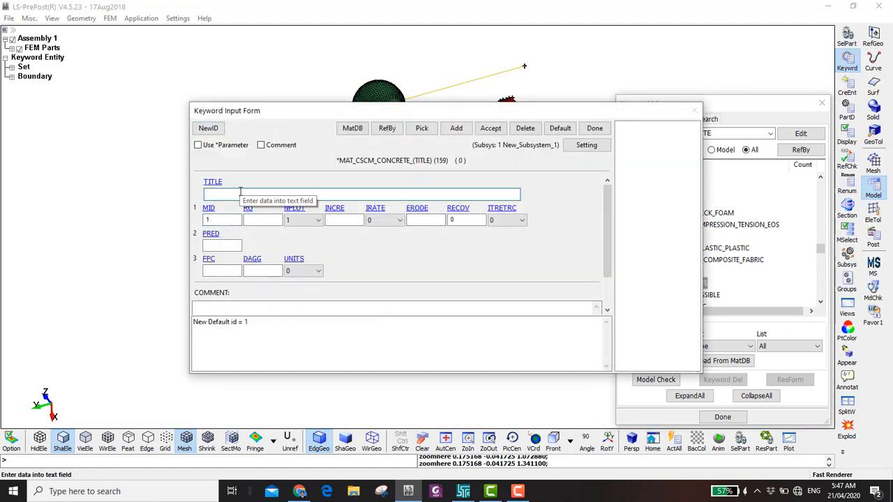
{"action": "type", "text": "Concrete"}
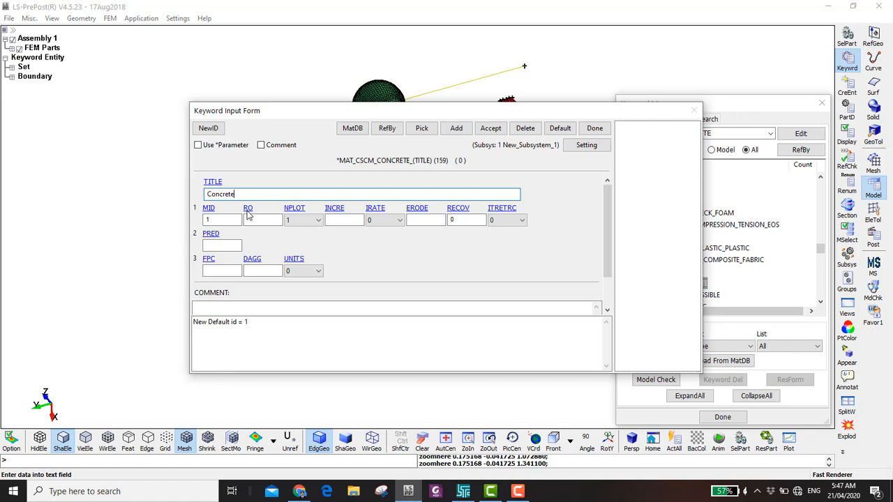
{"action": "left_click", "coordinate": [255, 219]}
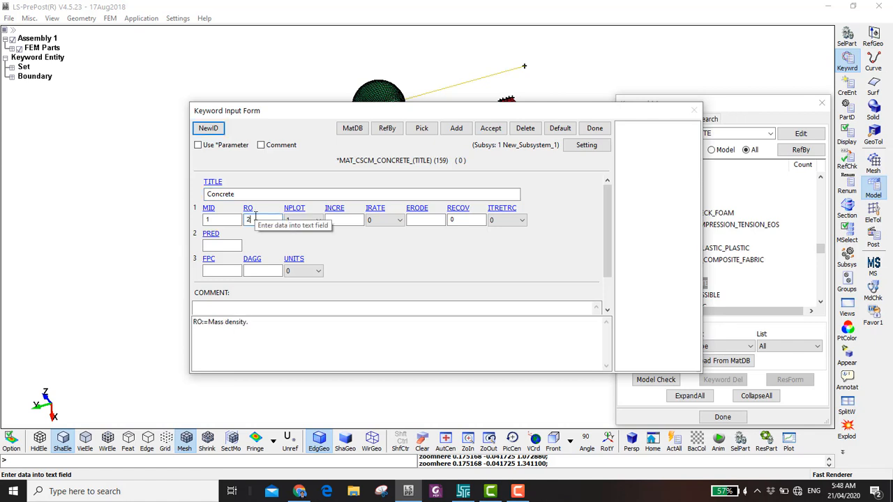
{"action": "type", "text": "2.246e-"}
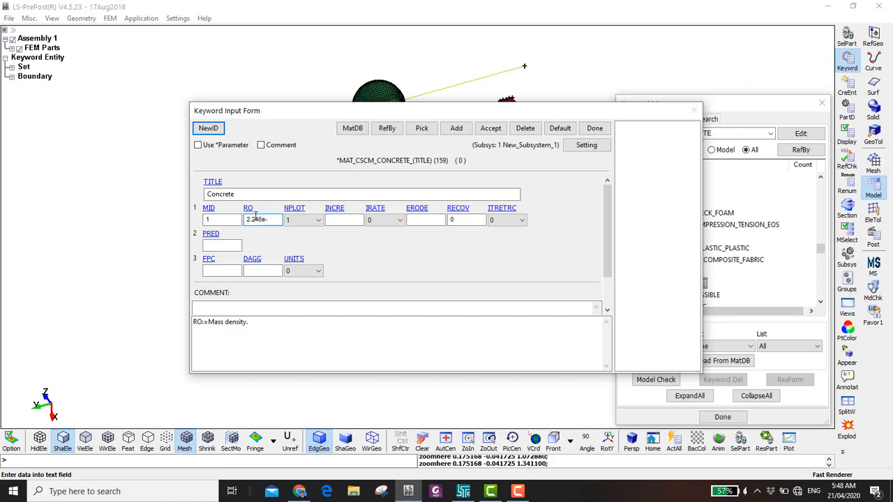
{"action": "type", "text": "4"}
{"action": "left_click", "coordinate": [342, 221]}
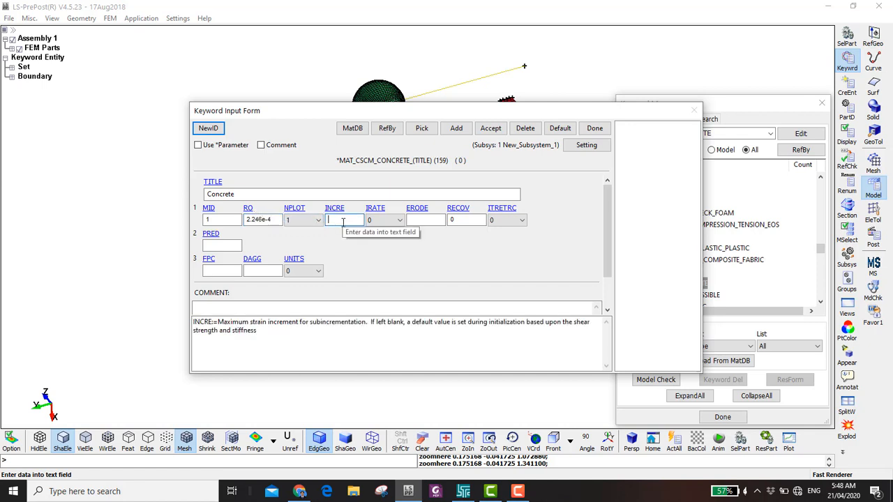
{"action": "left_click", "coordinate": [415, 220]}
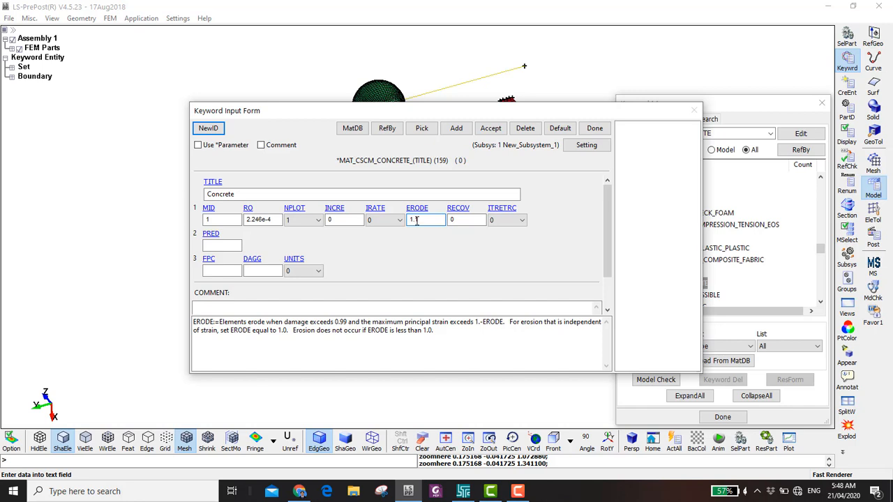
{"action": "type", "text": "1.1"}
Set the concrete's FPC to 1873, DAGG to 0.125 and UNITS to option 3 (psi, inch, sec), then save the material and close its form.
{"action": "left_click", "coordinate": [222, 271]}
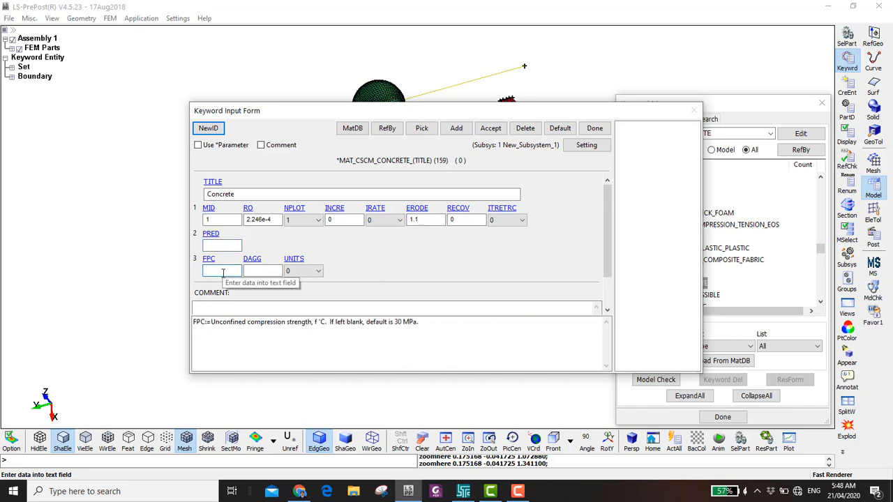
{"action": "type", "text": "1873"}
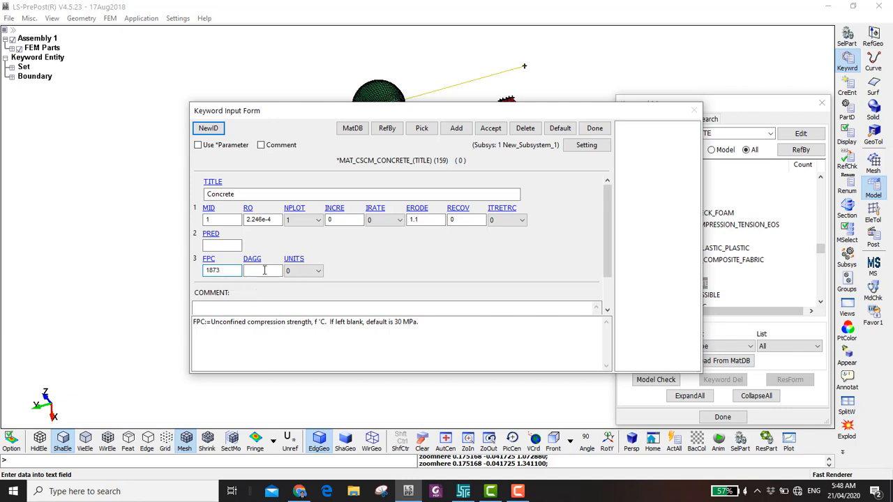
{"action": "left_click", "coordinate": [264, 270]}
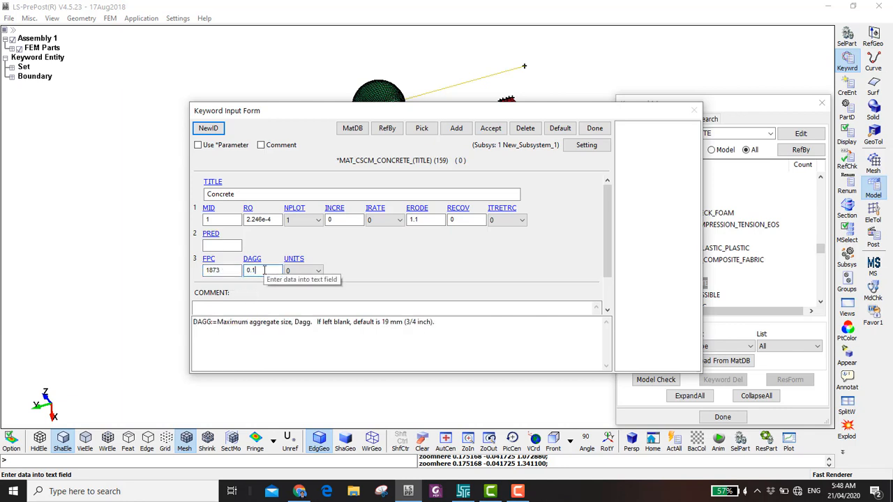
{"action": "left_click", "coordinate": [301, 271]}
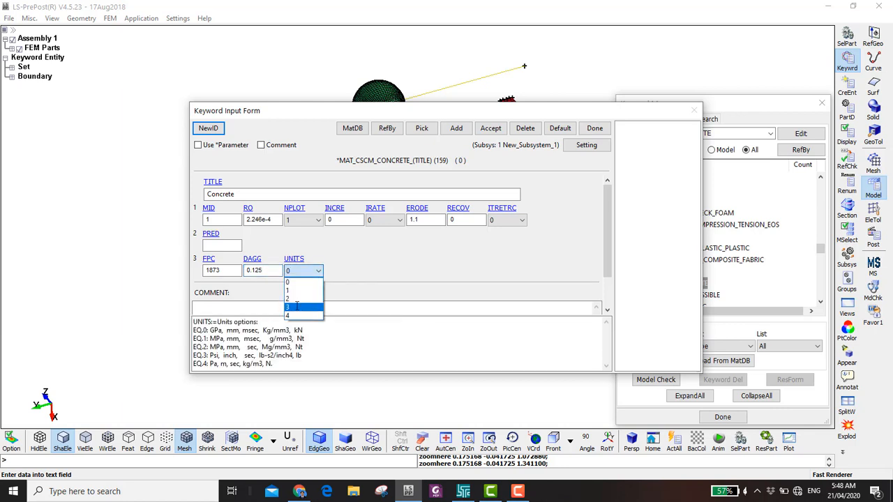
{"action": "left_click", "coordinate": [298, 305]}
{"action": "left_click_drag", "start_coordinate": [208, 356], "coordinate": [301, 357]}
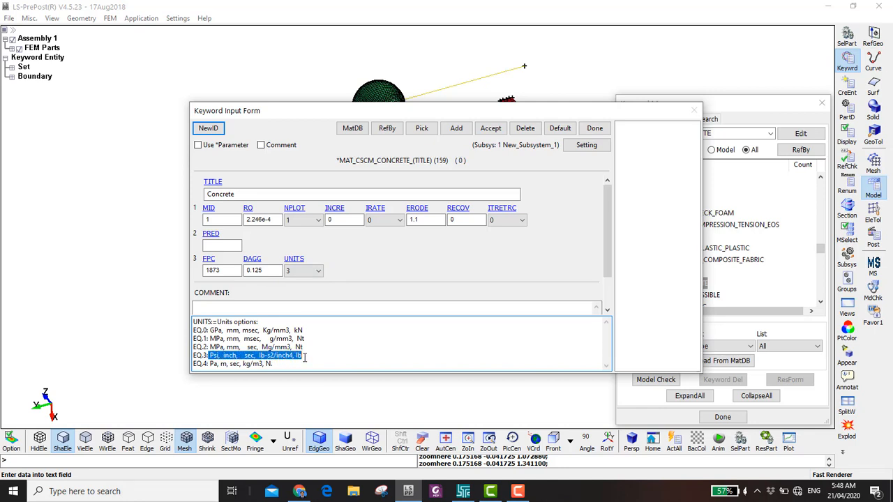
{"action": "left_click", "coordinate": [491, 127]}
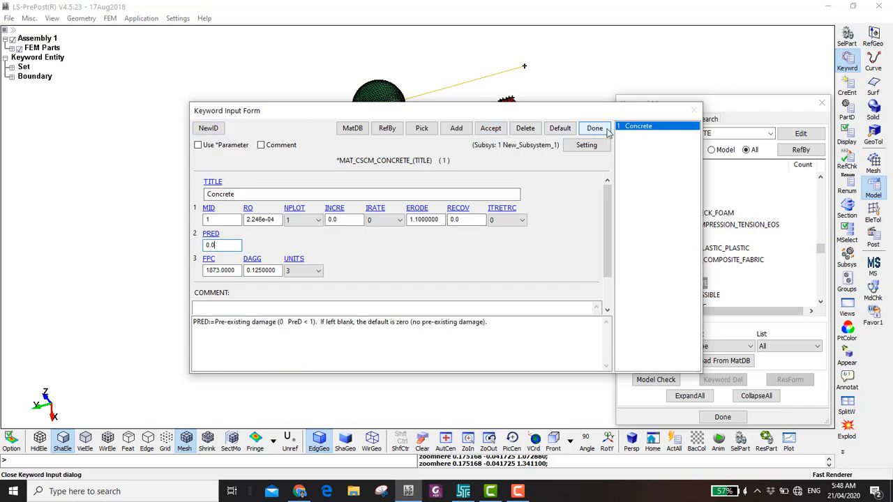
{"action": "left_click", "coordinate": [594, 127]}
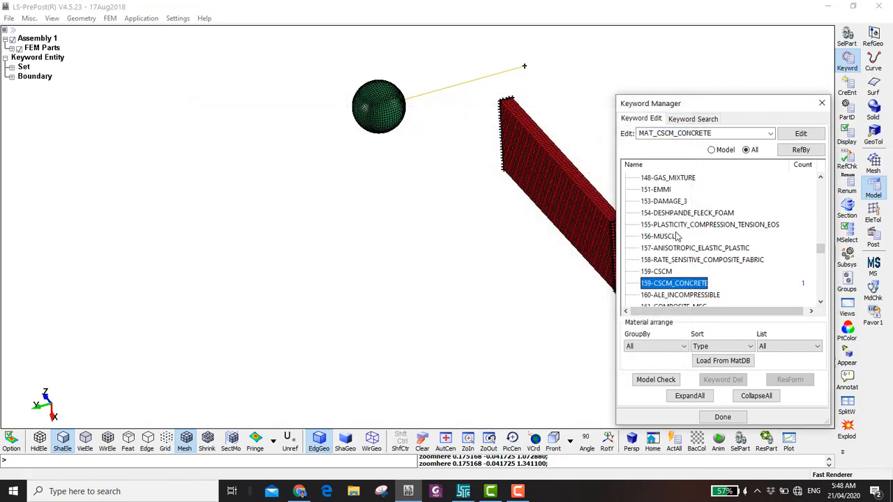
Open a material form for MAT 003-PLASTIC_KINEMATIC.
{"action": "scroll", "coordinate": [678, 237], "scroll_direction": "up", "scroll_amount": 8}
{"action": "scroll", "coordinate": [678, 237], "scroll_direction": "up", "scroll_amount": 5}
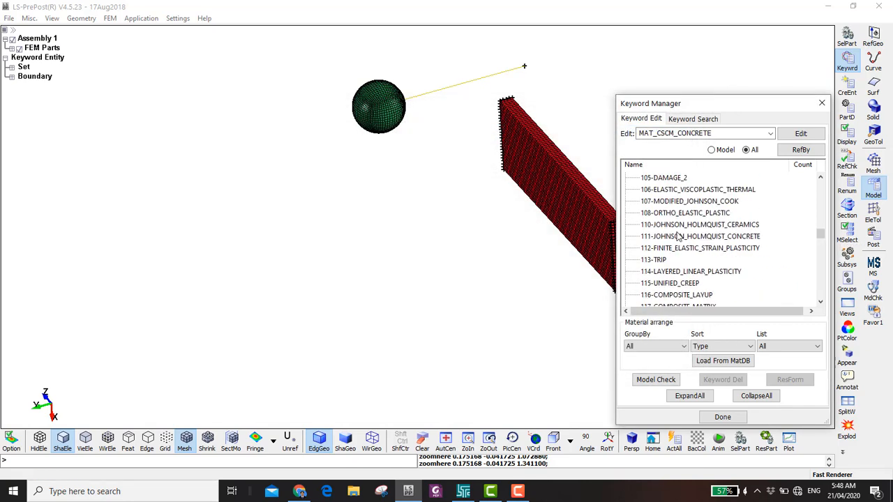
{"action": "scroll", "coordinate": [677, 237], "scroll_direction": "up", "scroll_amount": 12}
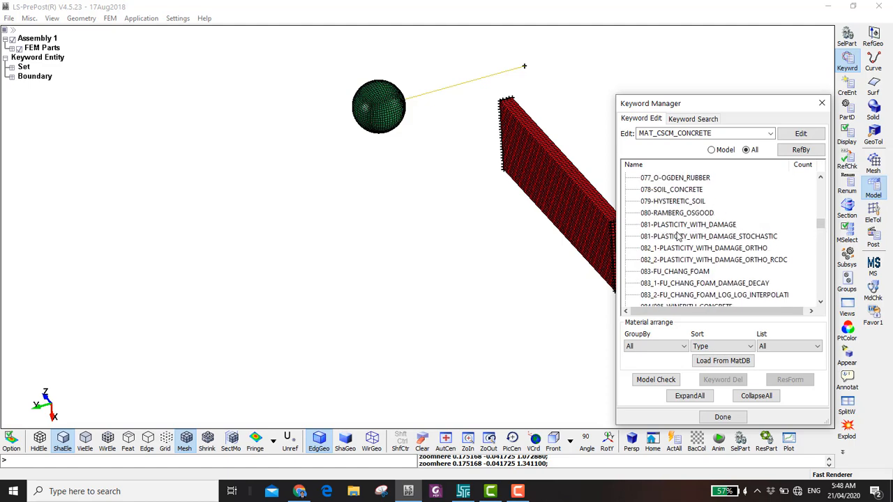
{"action": "scroll", "coordinate": [687, 209], "scroll_direction": "up", "scroll_amount": 20}
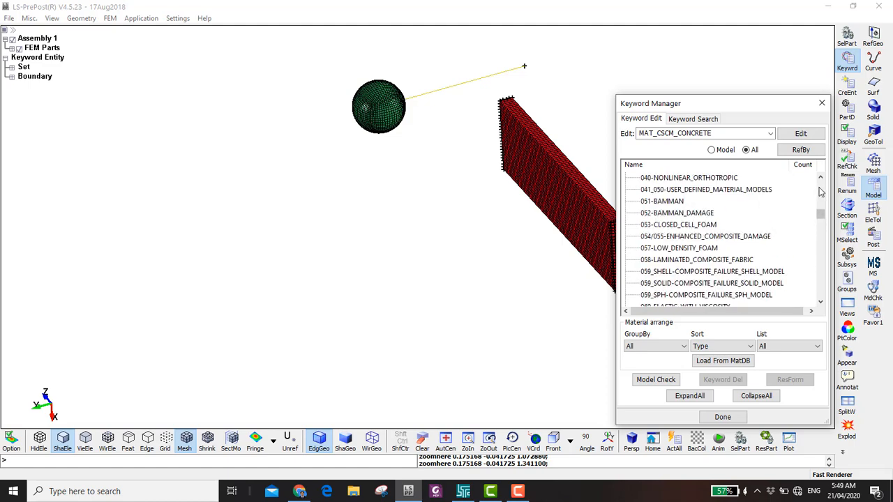
{"action": "scroll", "coordinate": [687, 208], "scroll_direction": "up", "scroll_amount": 10}
{"action": "scroll", "coordinate": [671, 257], "scroll_direction": "down", "scroll_amount": 5}
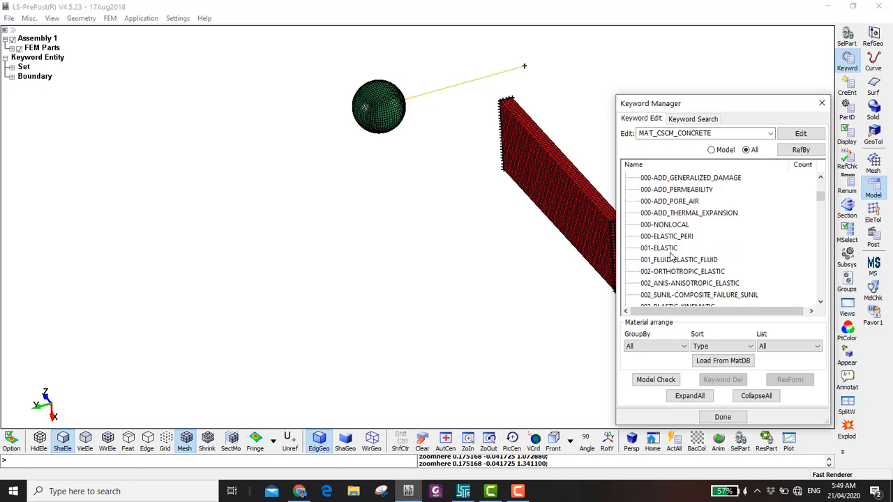
{"action": "double_click", "coordinate": [670, 237]}
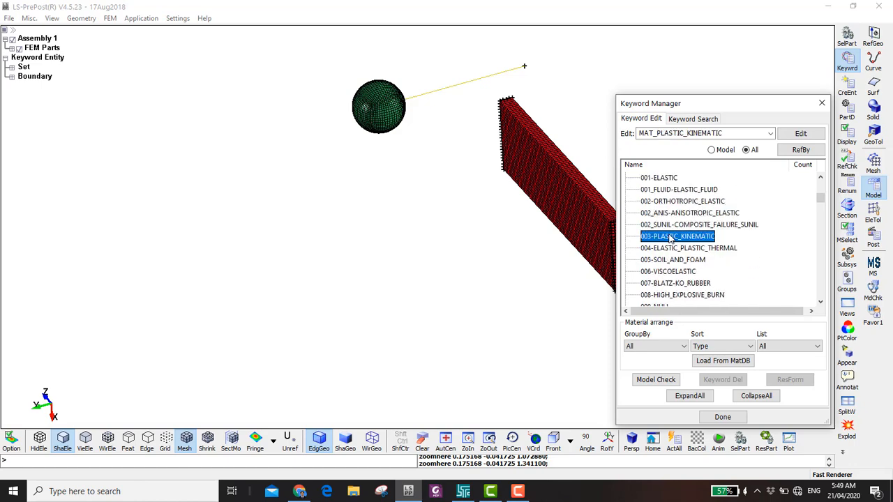
Create the material Rebar with a new ID, RO 7.2e-4, E 2.9e7, PR 0.3 and SIGY 3.9e4, then save it and close the form.
{"action": "left_click", "coordinate": [207, 127]}
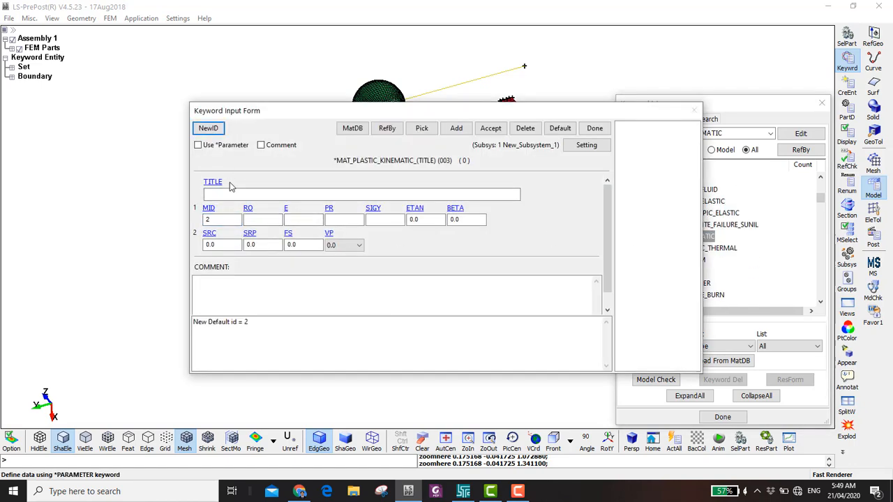
{"action": "left_click", "coordinate": [236, 192]}
{"action": "type", "text": "Rebar"}
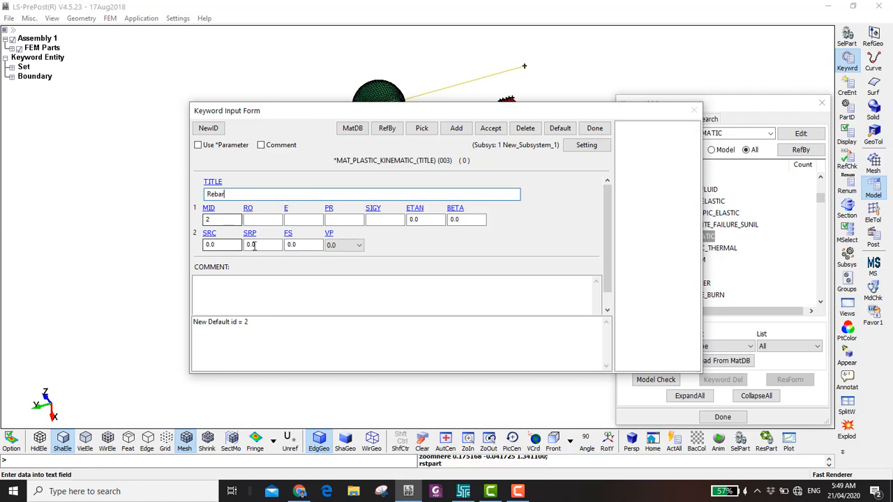
{"action": "left_click", "coordinate": [258, 220]}
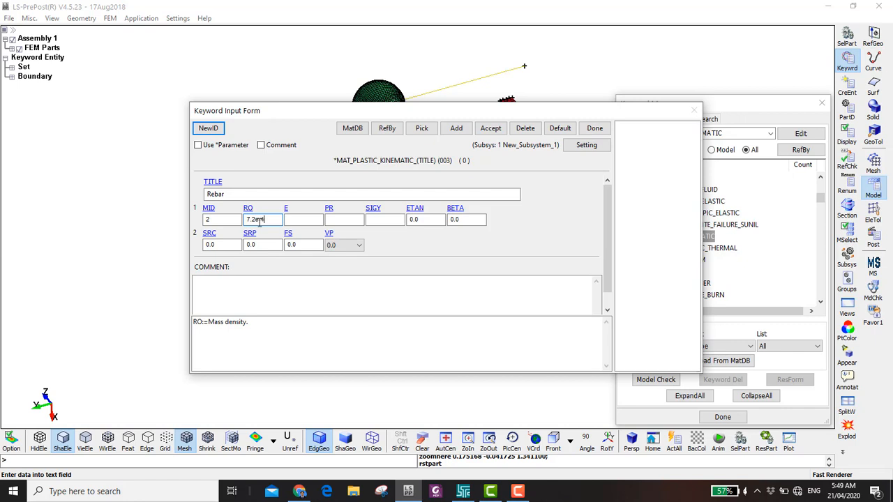
{"action": "key", "text": "Tab"}
{"action": "type", "text": "2."}
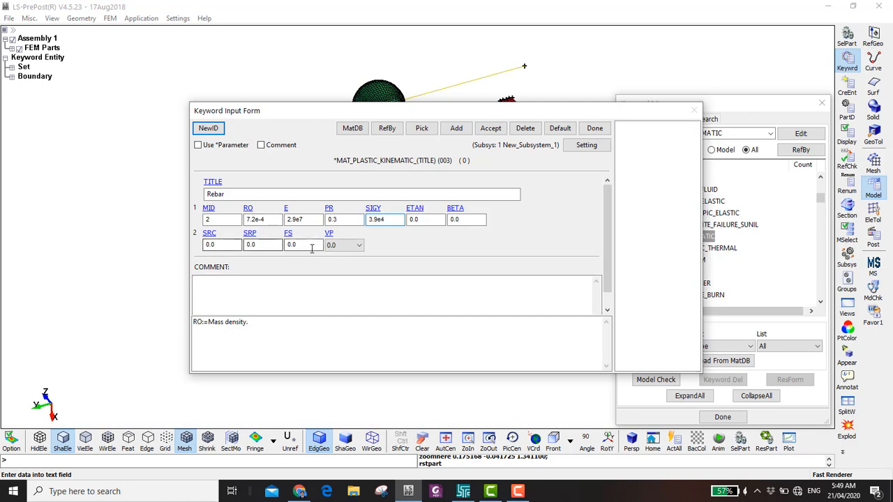
{"action": "left_click", "coordinate": [276, 245]}
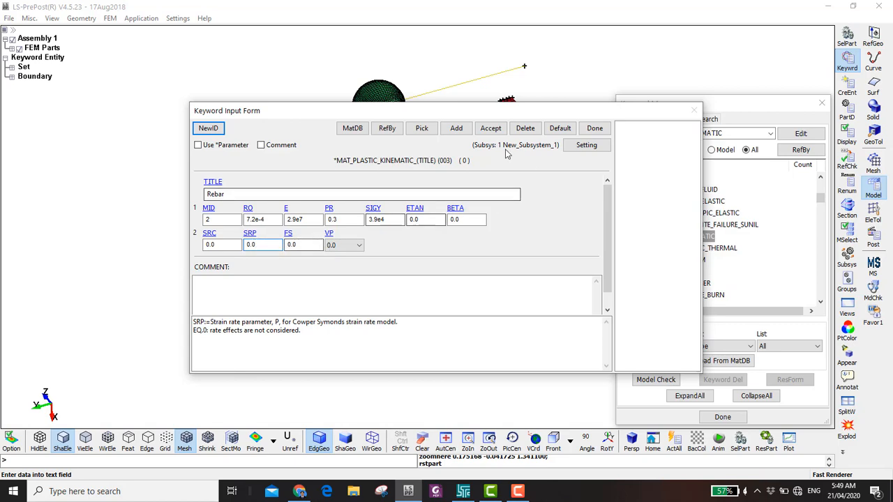
{"action": "left_click", "coordinate": [594, 129]}
Open a material form for MAT 020-RIGID.
{"action": "middle_click_drag", "start_coordinate": [530, 207], "coordinate": [416, 214], "text": "shift"}
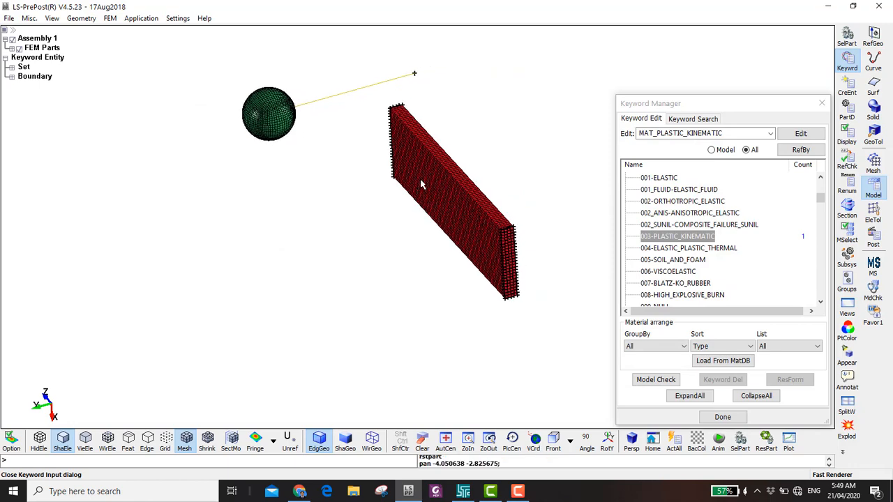
{"action": "scroll", "coordinate": [672, 265], "scroll_direction": "down", "scroll_amount": 1}
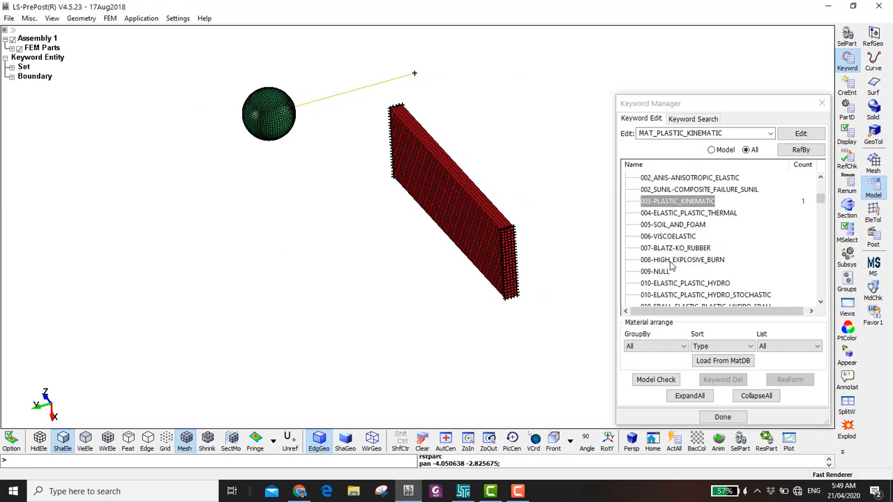
{"action": "scroll", "coordinate": [671, 265], "scroll_direction": "down", "scroll_amount": 8}
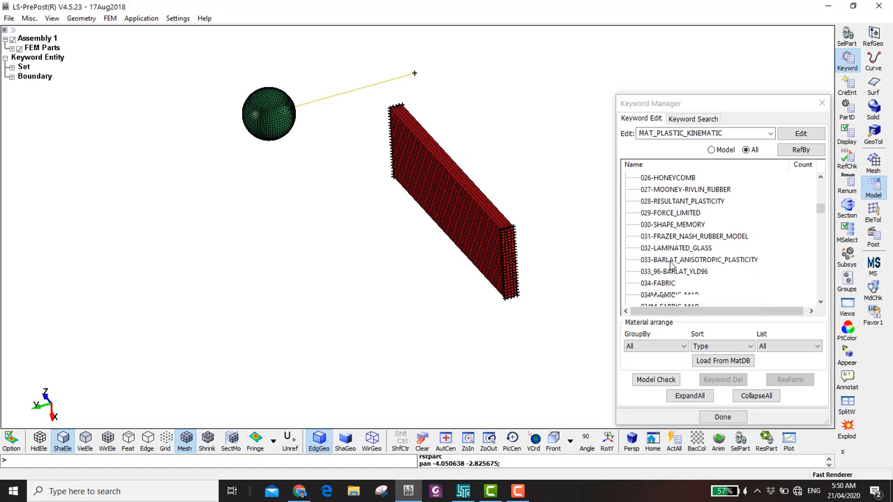
{"action": "scroll", "coordinate": [672, 265], "scroll_direction": "up", "scroll_amount": 1}
{"action": "scroll", "coordinate": [672, 266], "scroll_direction": "down", "scroll_amount": 2}
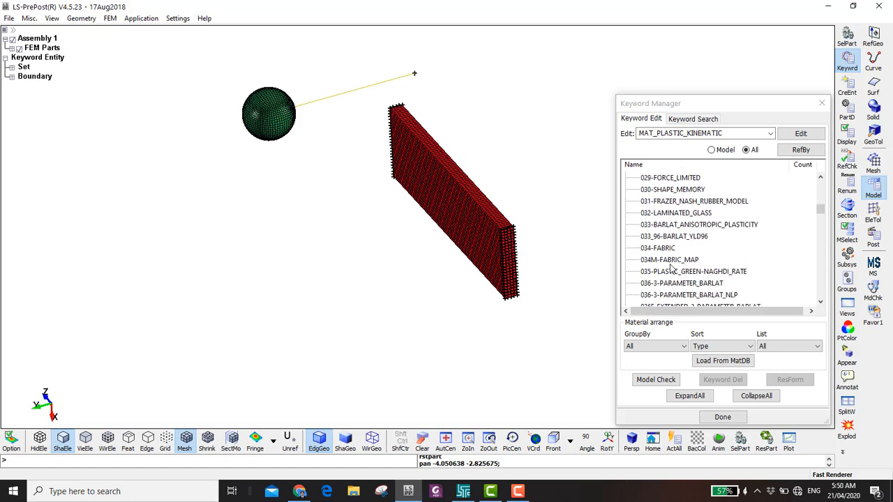
{"action": "scroll", "coordinate": [671, 268], "scroll_direction": "up", "scroll_amount": 5}
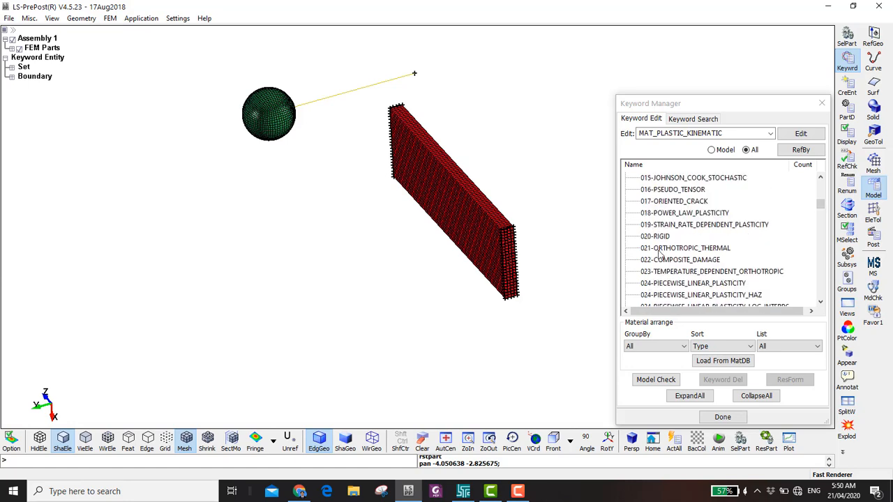
{"action": "double_click", "coordinate": [655, 237]}
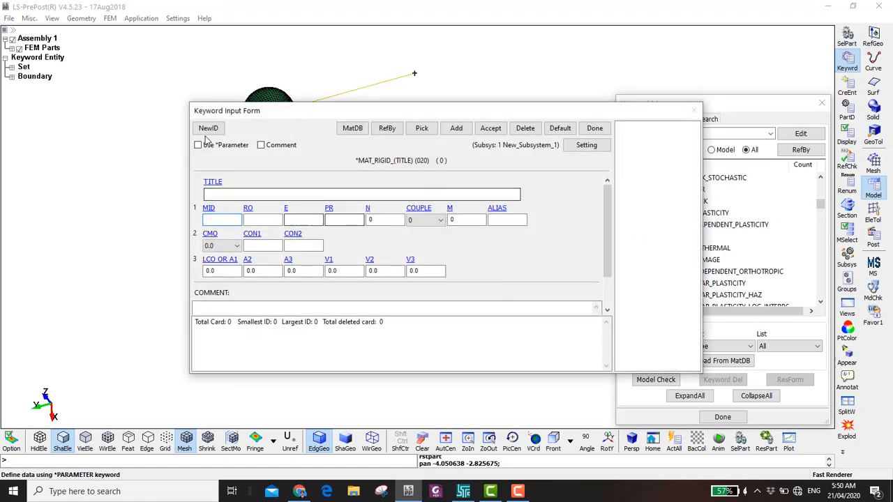
Assign a new material ID, title it Rigid Steel, and set RO to 7.3e-4.
{"action": "left_click", "coordinate": [208, 128]}
{"action": "left_click", "coordinate": [233, 194]}
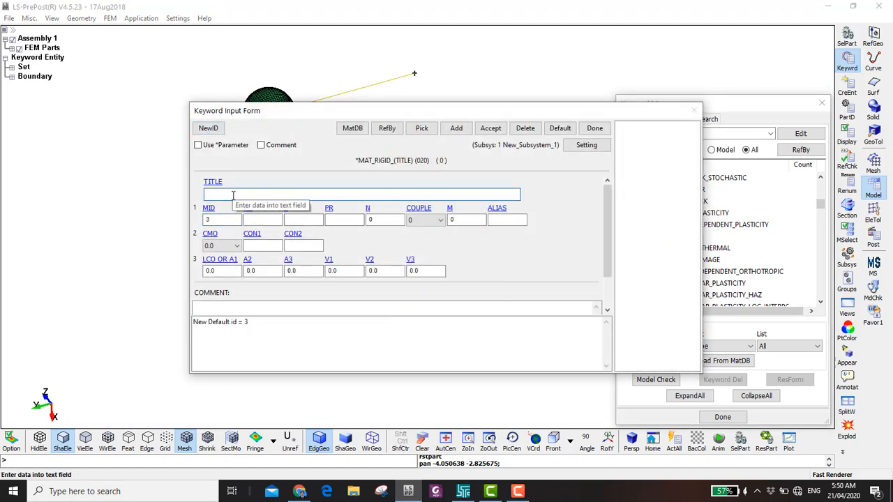
{"action": "type", "text": "Rigid Steel"}
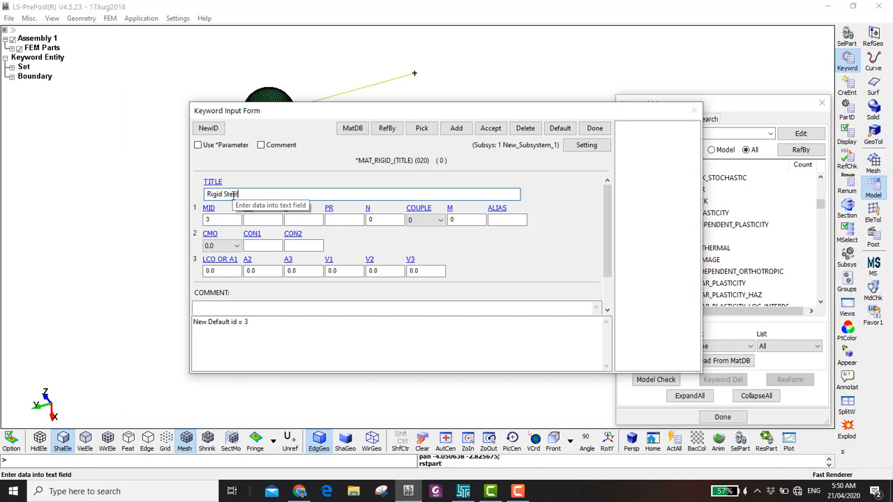
{"action": "left_click", "coordinate": [268, 221]}
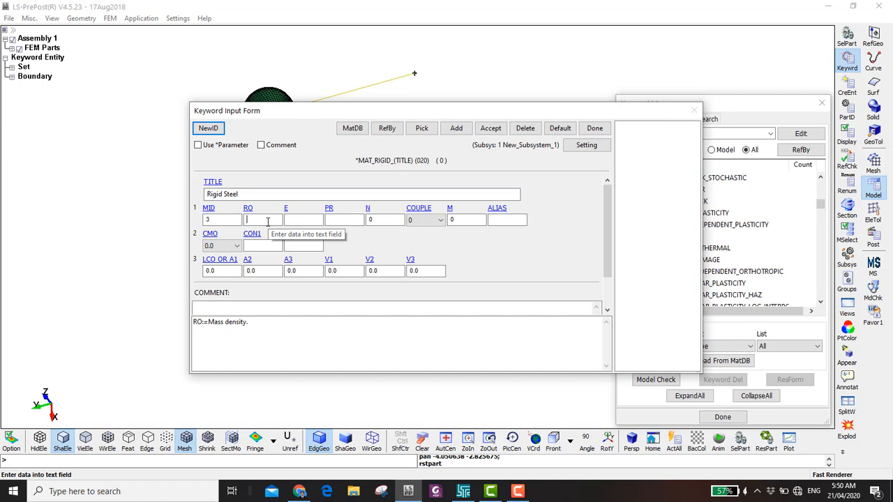
{"action": "type", "text": "7.3e-4"}
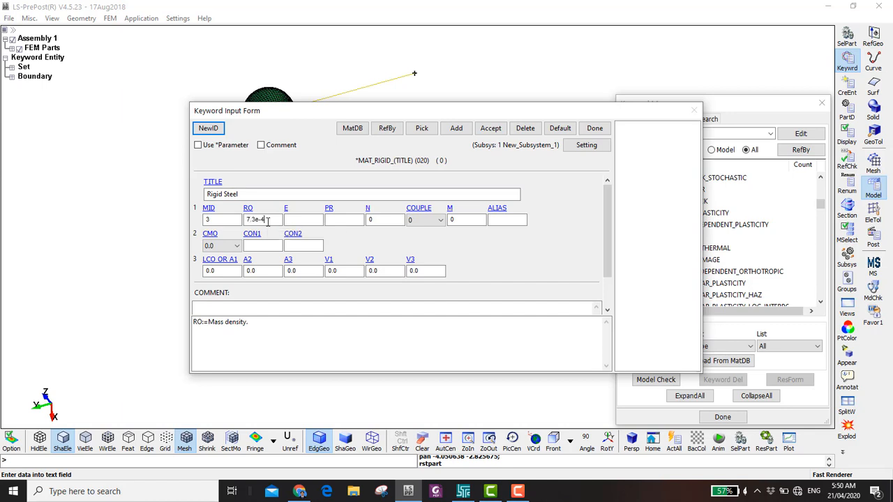
Set the rigid steel's E to 2.9e7 and PR to 0.3, then save the material and close its form.
{"action": "left_click", "coordinate": [307, 219]}
{"action": "type", "text": "2.9"}
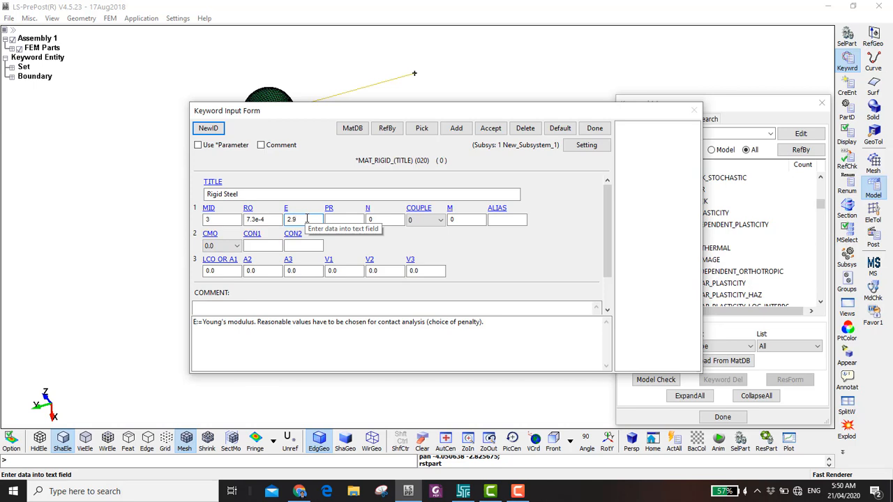
{"action": "type", "text": "e7"}
{"action": "left_click", "coordinate": [336, 220]}
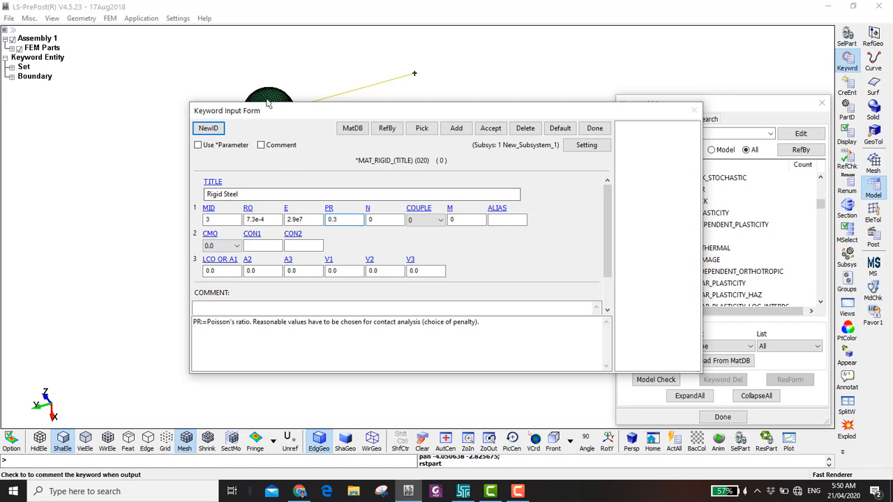
{"action": "left_click", "coordinate": [490, 128]}
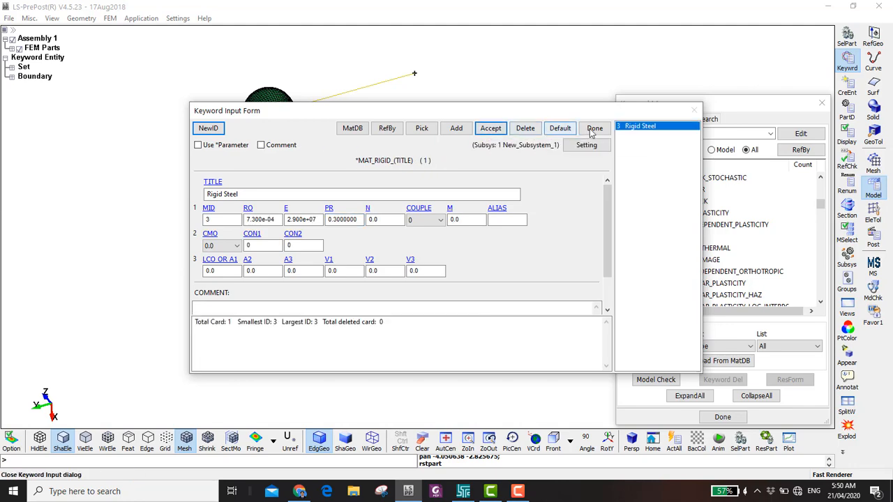
{"action": "left_click_drag", "start_coordinate": [505, 103], "coordinate": [527, 169]}
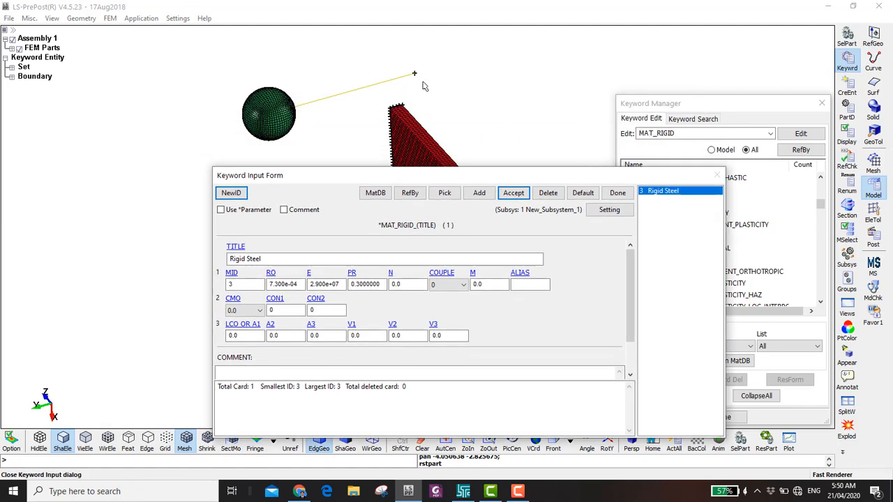
{"action": "left_click", "coordinate": [618, 193]}
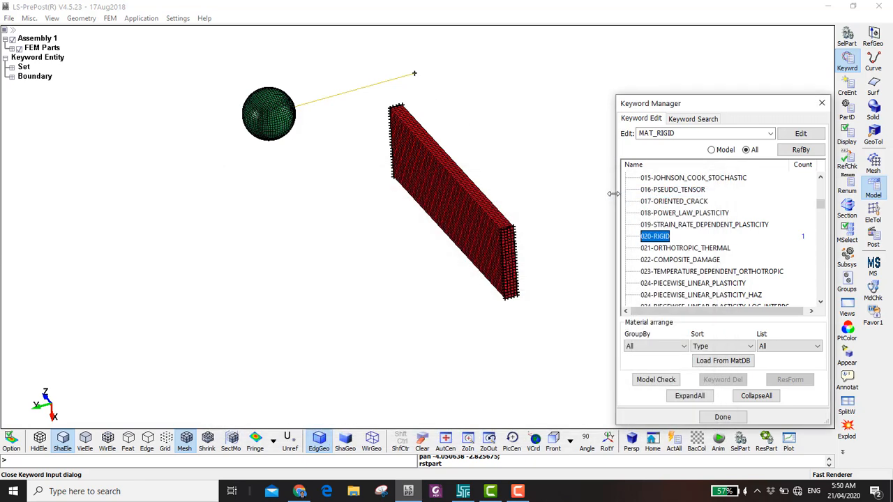
Create a SECTION_SOLID with a new ID, titled Solid Section, then save it and close the form.
{"action": "left_click", "coordinate": [712, 150]}
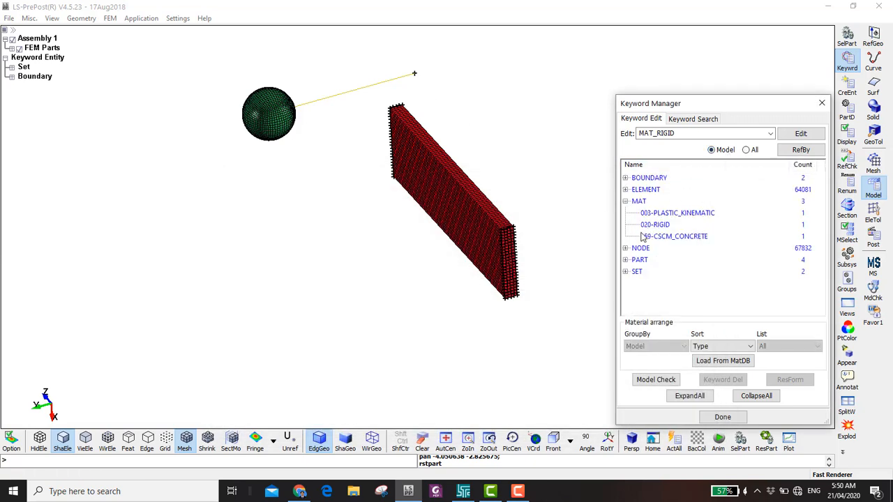
{"action": "left_click", "coordinate": [746, 150]}
{"action": "scroll", "coordinate": [671, 265], "scroll_direction": "down", "scroll_amount": 2}
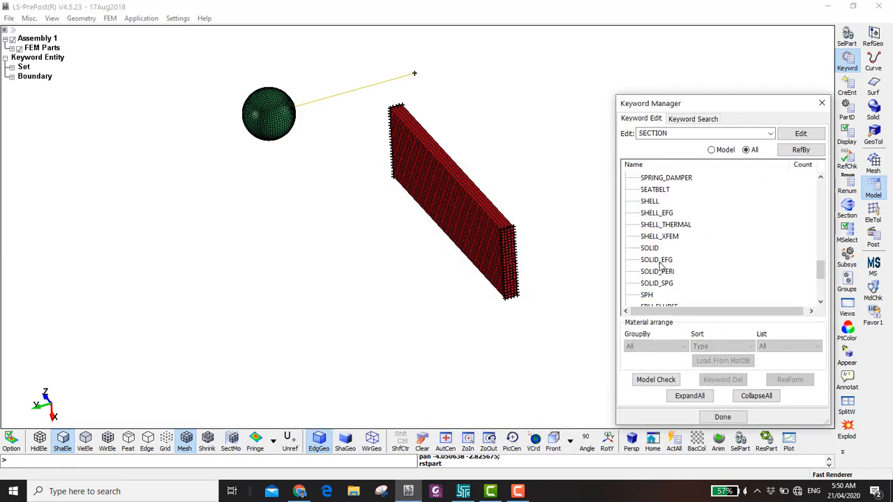
{"action": "left_click", "coordinate": [649, 247]}
{"action": "left_click", "coordinate": [212, 129]}
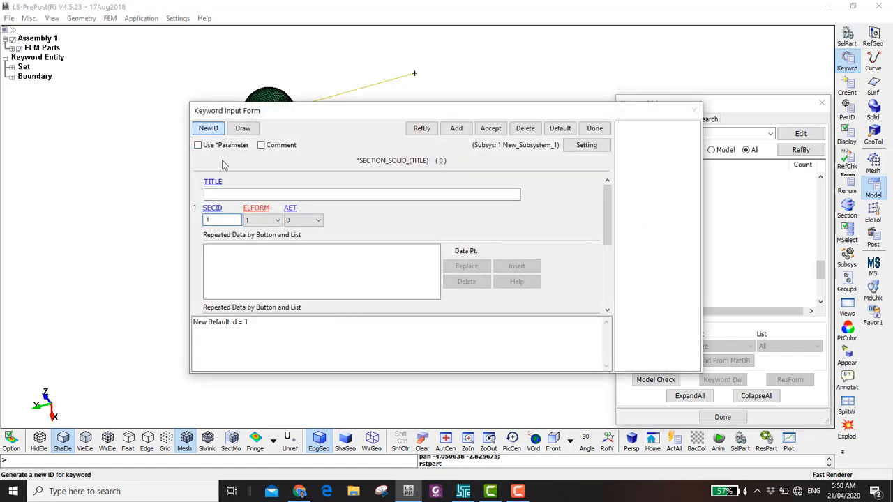
{"action": "left_click", "coordinate": [228, 196]}
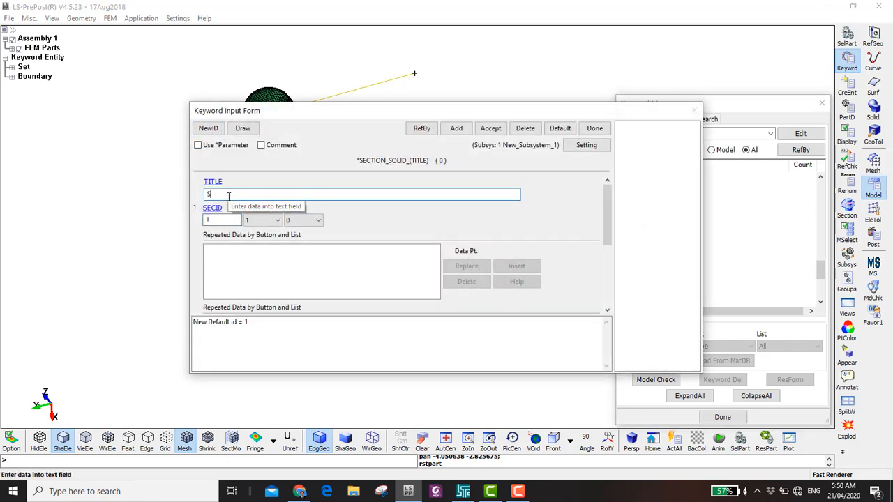
{"action": "type", "text": "Solid Section"}
{"action": "left_click", "coordinate": [490, 129]}
{"action": "left_click", "coordinate": [593, 131]}
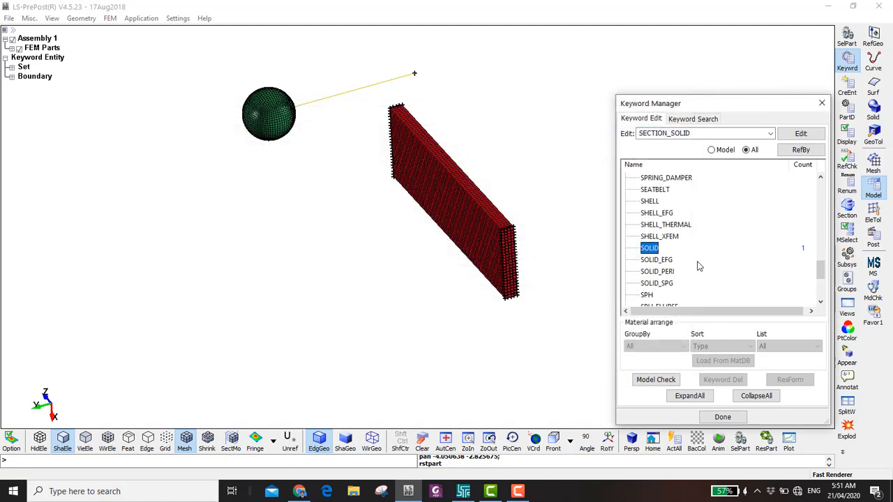
Start a SECTION_BEAM definition with a new ID and title it Rebar.
{"action": "scroll", "coordinate": [668, 256], "scroll_direction": "up", "scroll_amount": 3}
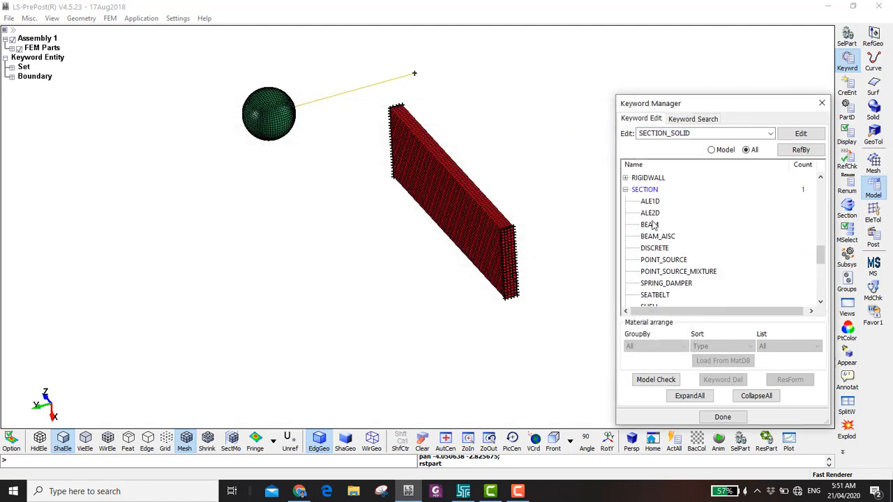
{"action": "double_click", "coordinate": [650, 225]}
{"action": "left_click", "coordinate": [208, 128]}
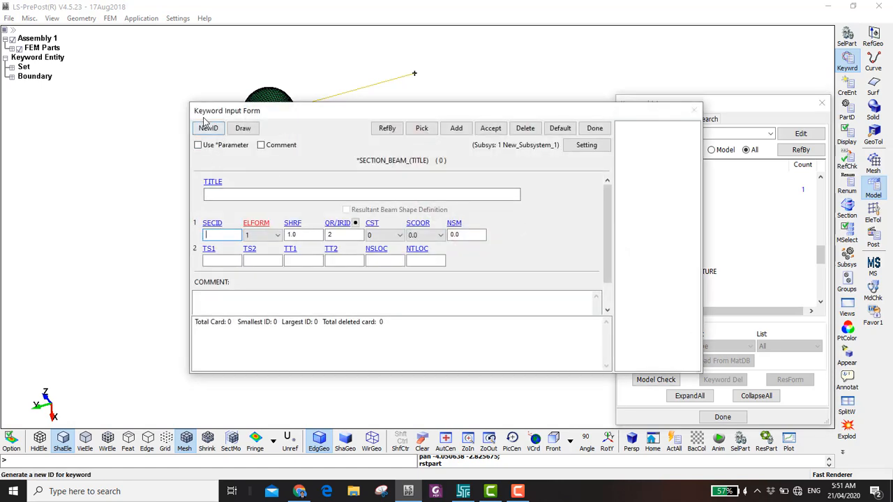
{"action": "left_click", "coordinate": [237, 193]}
{"action": "type", "text": "Rebar"}
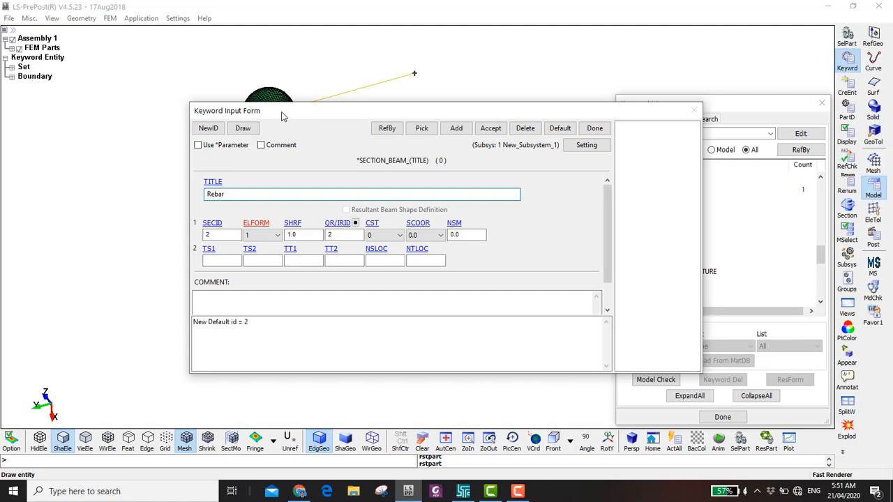
{"action": "left_click_drag", "start_coordinate": [283, 116], "coordinate": [319, 187]}
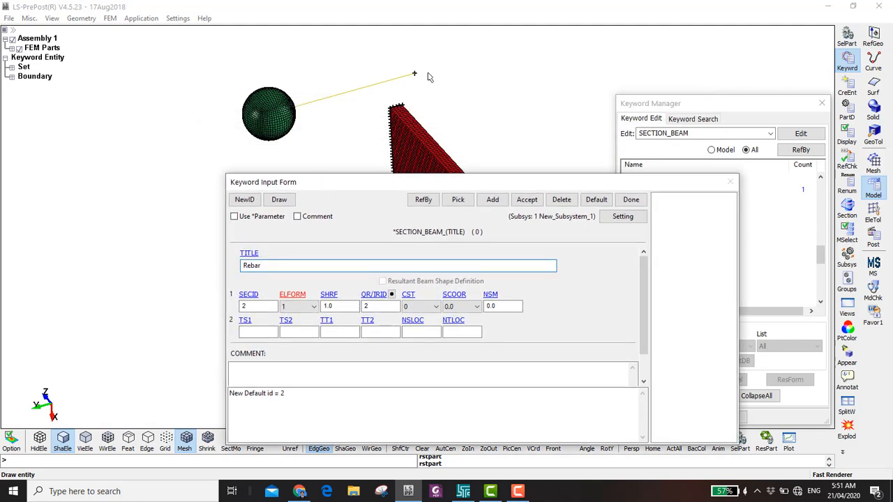
Set the rebar section's TS1 and TS2 to 0.5 and CST to 1 (tubular), then save it and close the form.
{"action": "left_click", "coordinate": [264, 331]}
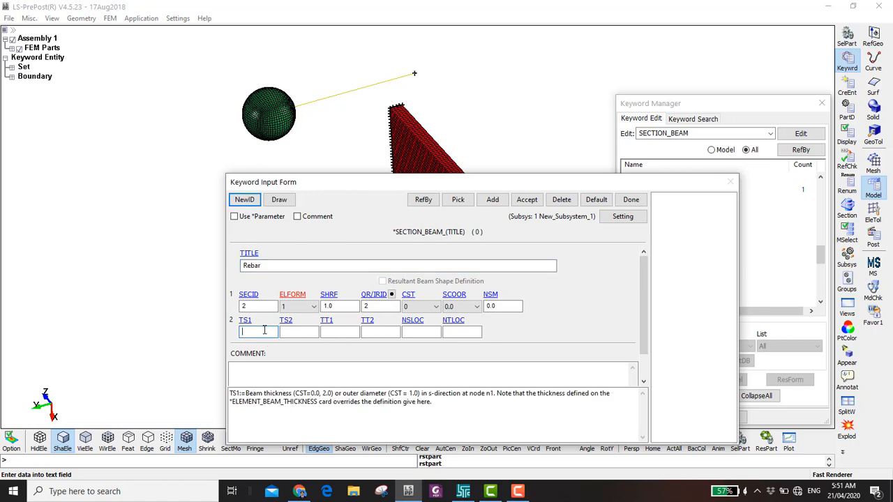
{"action": "key", "text": "Tab"}
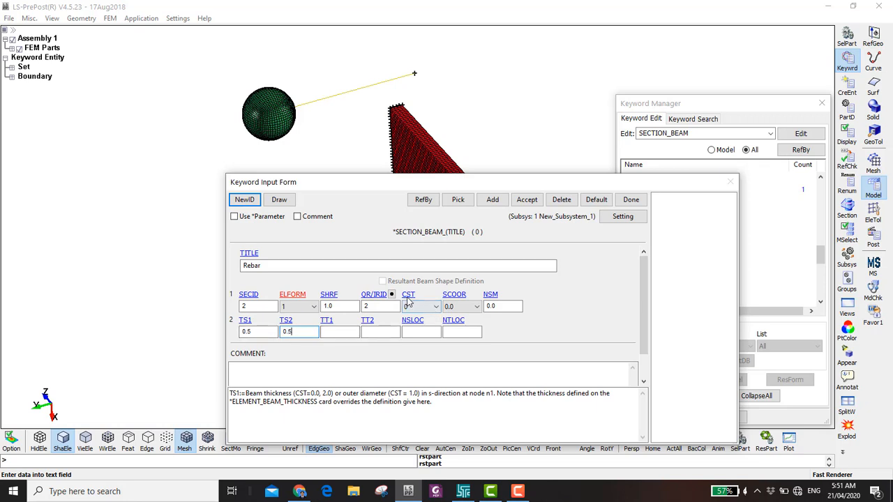
{"action": "left_click", "coordinate": [417, 309]}
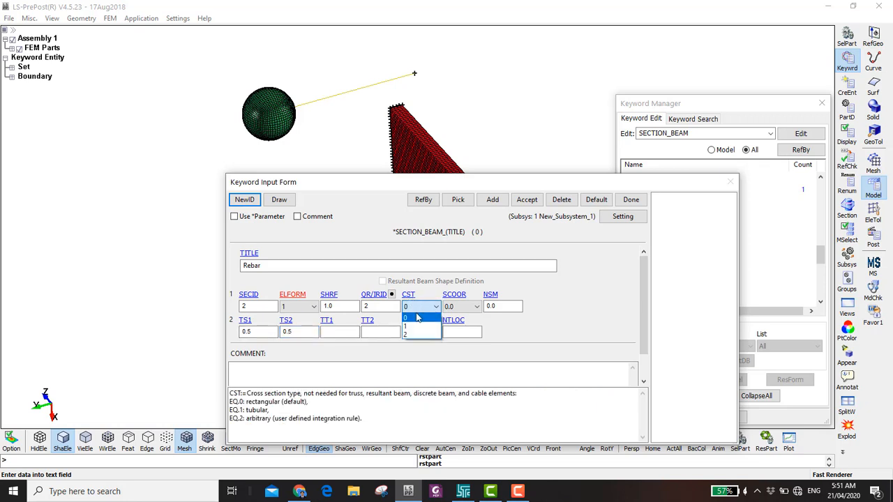
{"action": "left_click", "coordinate": [418, 326]}
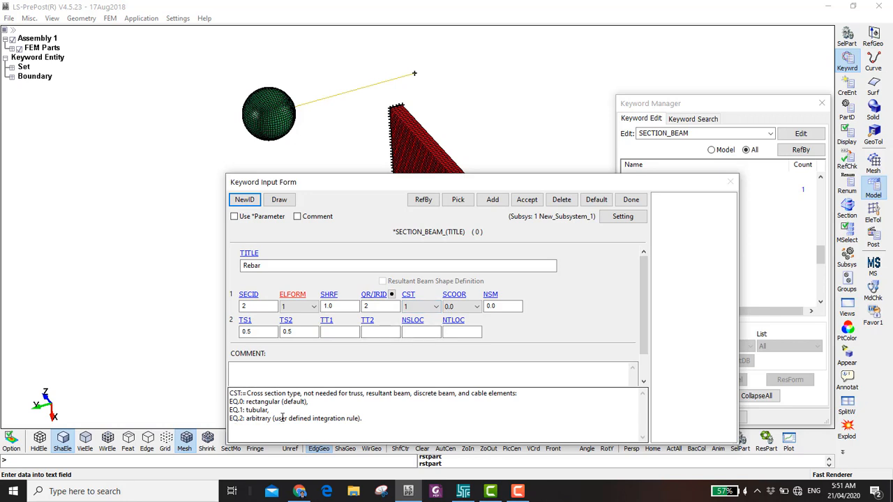
{"action": "left_click", "coordinate": [261, 332]}
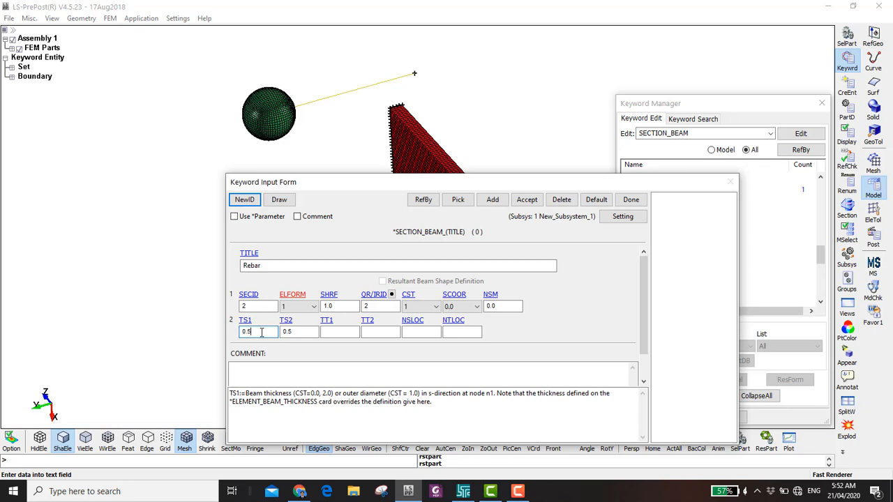
{"action": "left_click", "coordinate": [344, 332]}
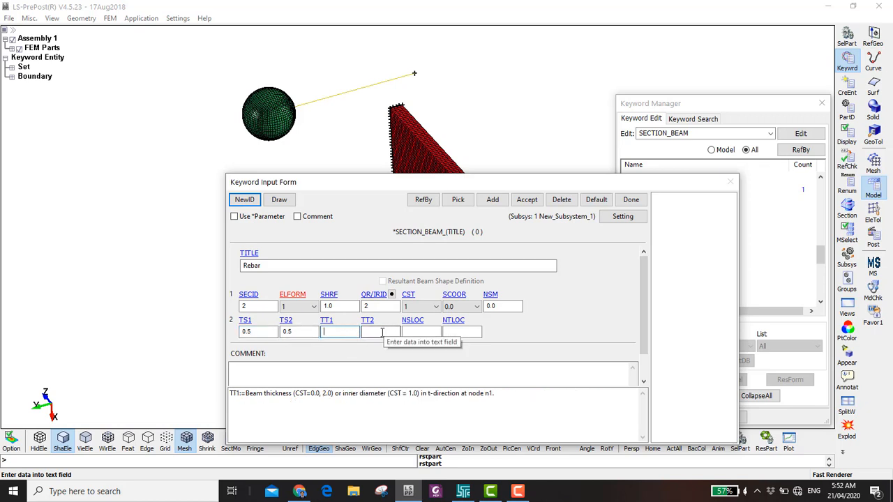
{"action": "left_click", "coordinate": [379, 332]}
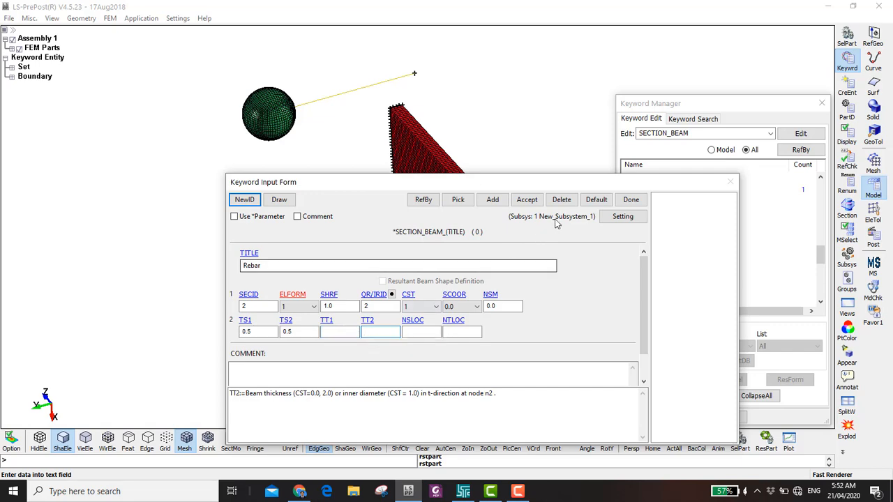
{"action": "left_click", "coordinate": [527, 200]}
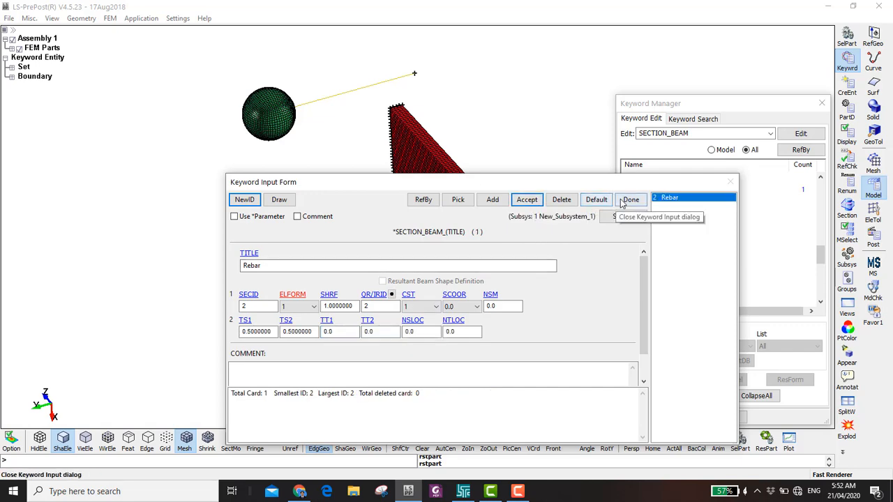
{"action": "left_click", "coordinate": [630, 199]}
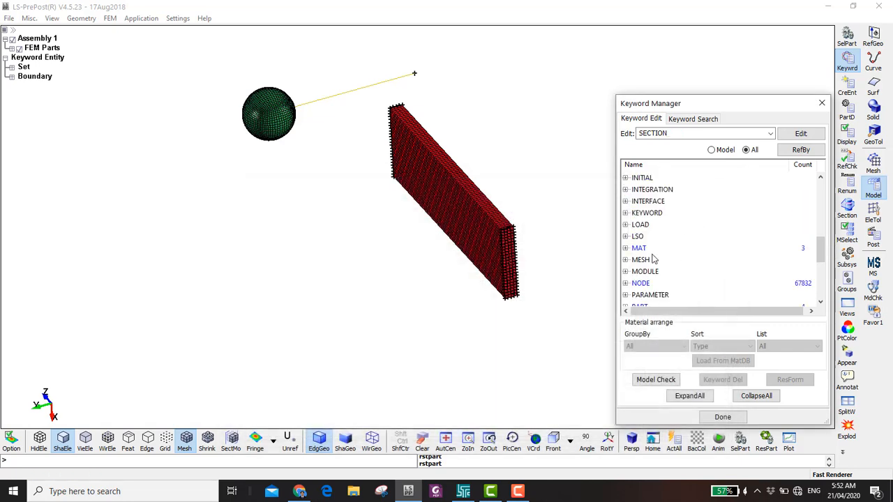
Open the PART keyword data and assign the Solid Section and the Concrete material to the Concrete Slab part, then accept.
{"action": "scroll", "coordinate": [652, 265], "scroll_direction": "down", "scroll_amount": 1}
{"action": "left_click", "coordinate": [640, 271]}
{"action": "double_click", "coordinate": [640, 272]}
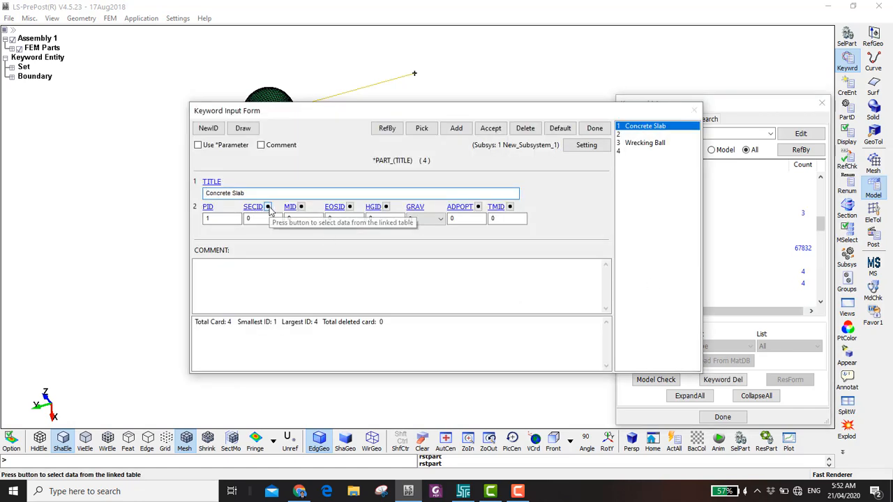
{"action": "left_click", "coordinate": [267, 207]}
{"action": "left_click", "coordinate": [692, 298]}
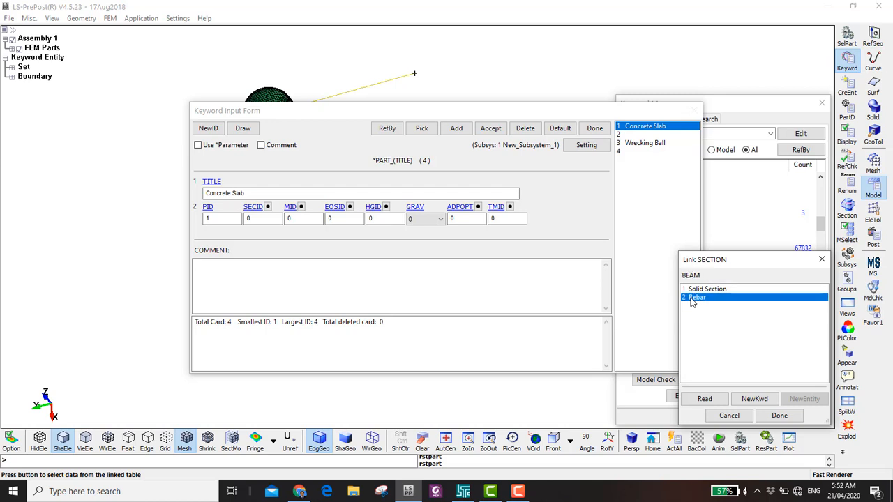
{"action": "double_click", "coordinate": [694, 290]}
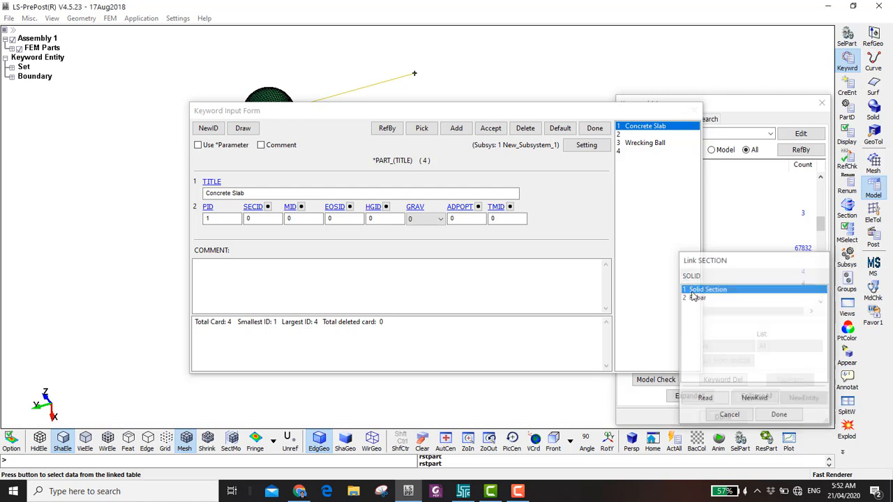
{"action": "left_click", "coordinate": [301, 207]}
{"action": "double_click", "coordinate": [687, 290]}
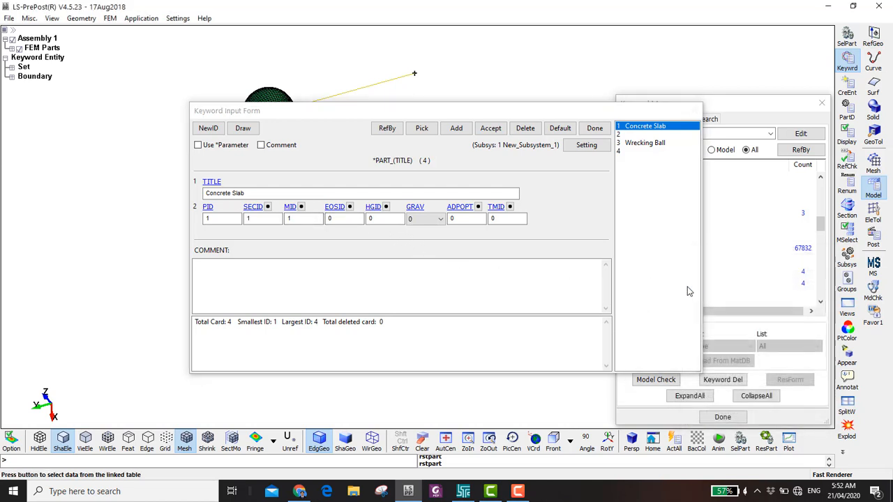
{"action": "left_click", "coordinate": [490, 127]}
Title part 2 Rebar, link it to the Rebar section and the Rebar material, and accept the changes.
{"action": "left_click", "coordinate": [630, 135]}
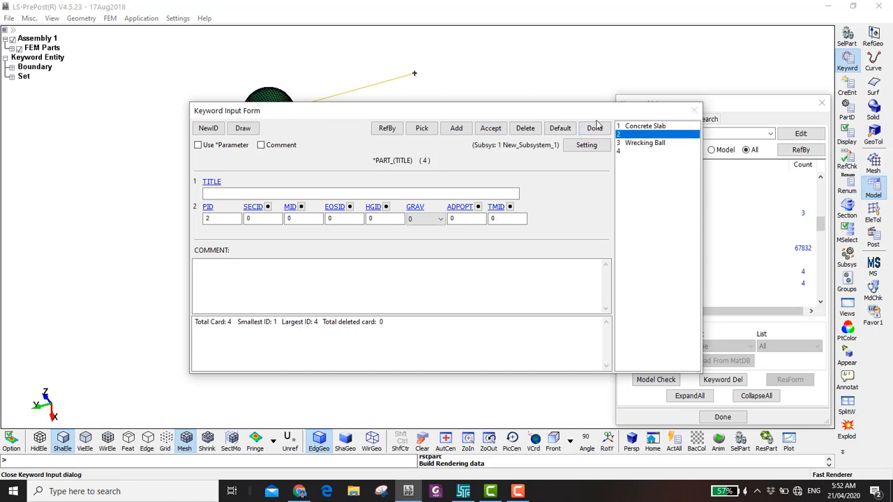
{"action": "left_click", "coordinate": [232, 194]}
{"action": "type", "text": "Rebar"}
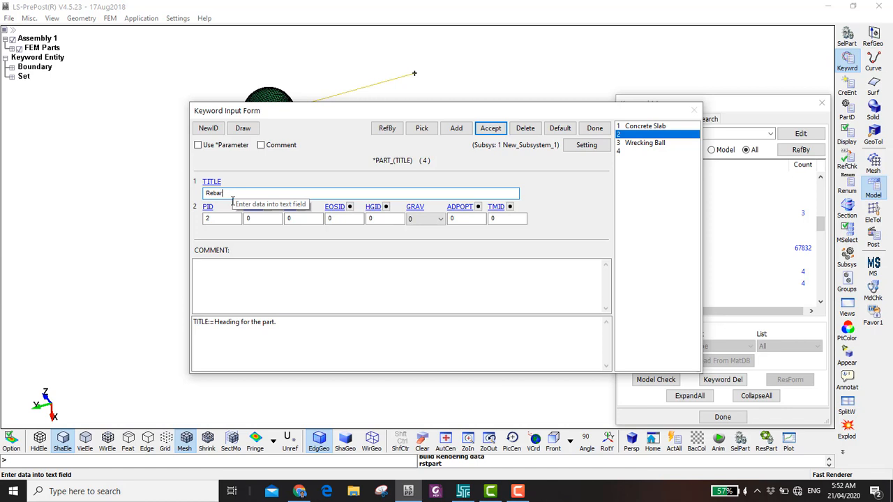
{"action": "left_click", "coordinate": [267, 206]}
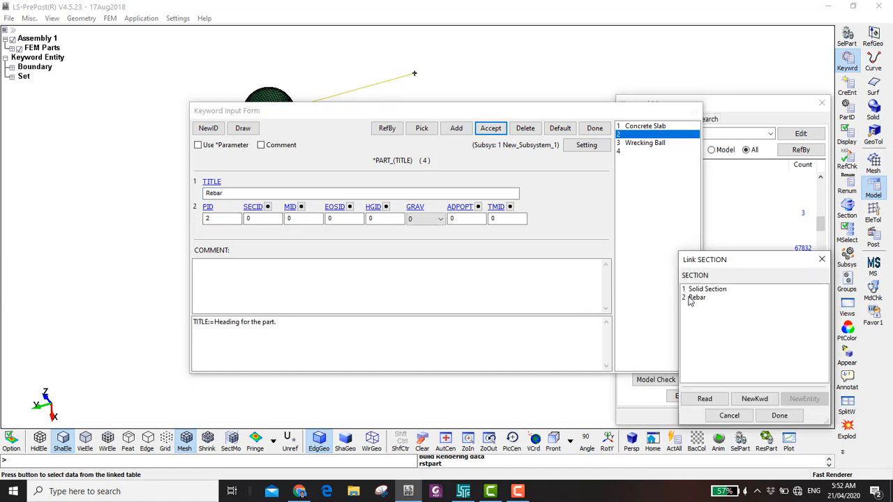
{"action": "left_click", "coordinate": [696, 298]}
{"action": "double_click", "coordinate": [688, 298]}
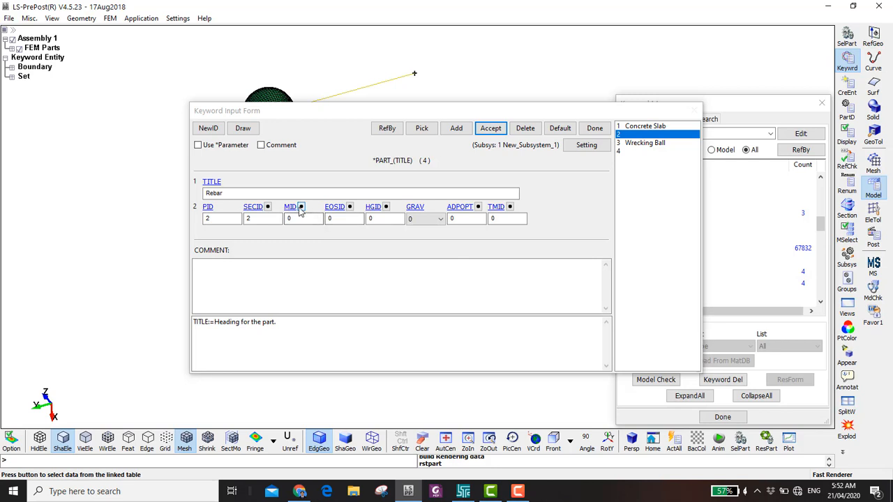
{"action": "left_click", "coordinate": [301, 208]}
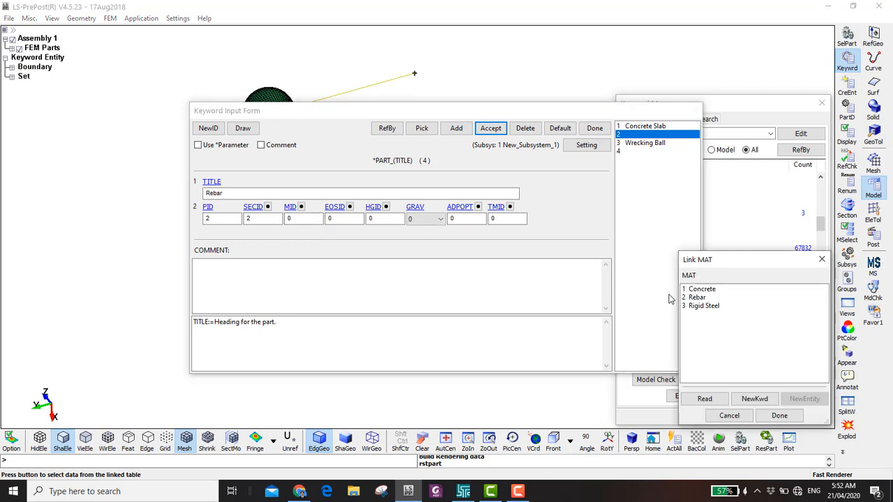
{"action": "left_click", "coordinate": [700, 298]}
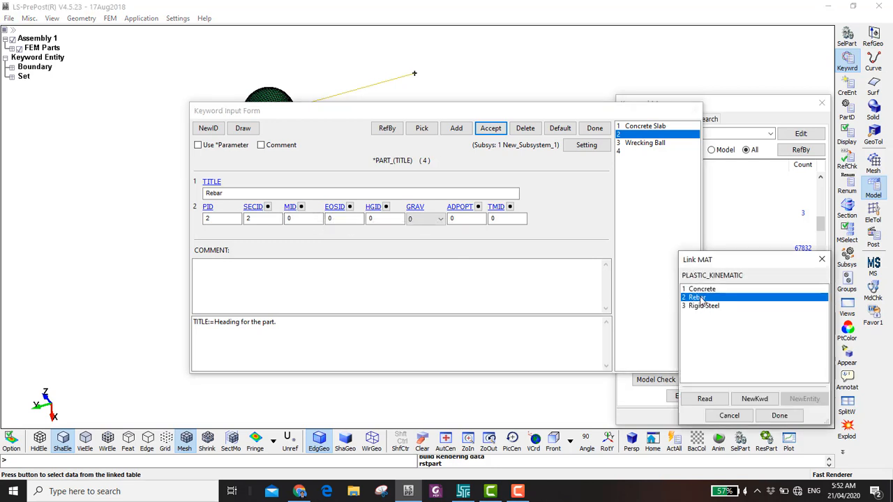
{"action": "double_click", "coordinate": [701, 299]}
{"action": "left_click", "coordinate": [491, 128]}
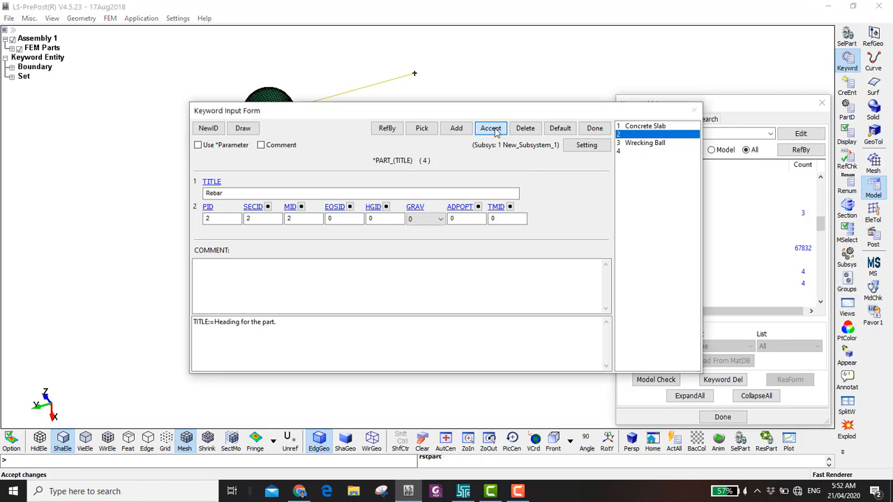
Assign the Solid Section and the Rigid Steel material to the Wrecking Ball part and accept the changes.
{"action": "left_click", "coordinate": [637, 143]}
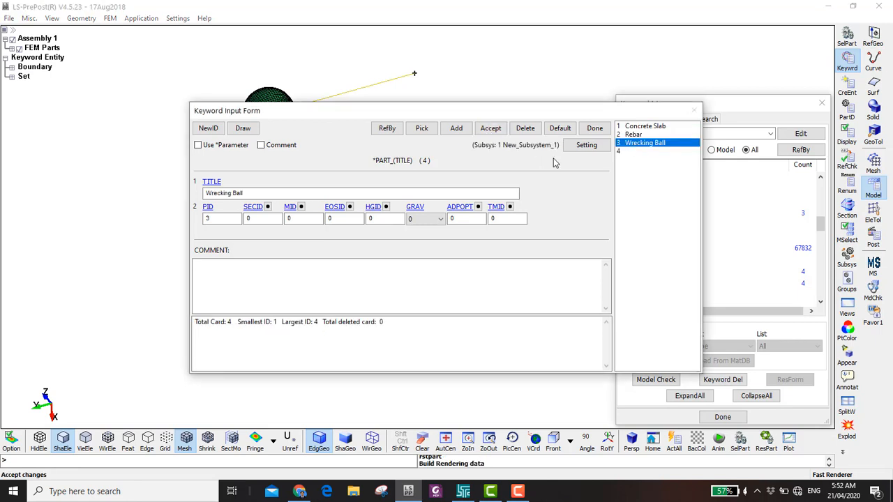
{"action": "left_click", "coordinate": [267, 207]}
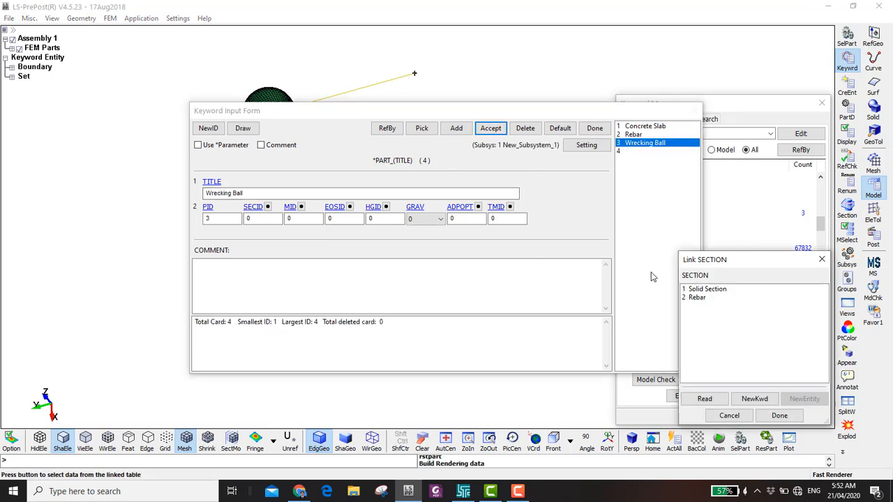
{"action": "double_click", "coordinate": [693, 290]}
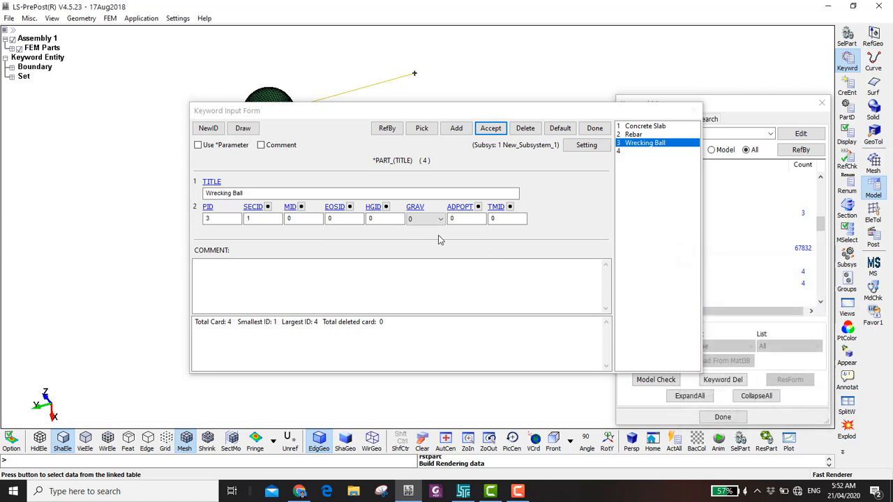
{"action": "left_click", "coordinate": [301, 208]}
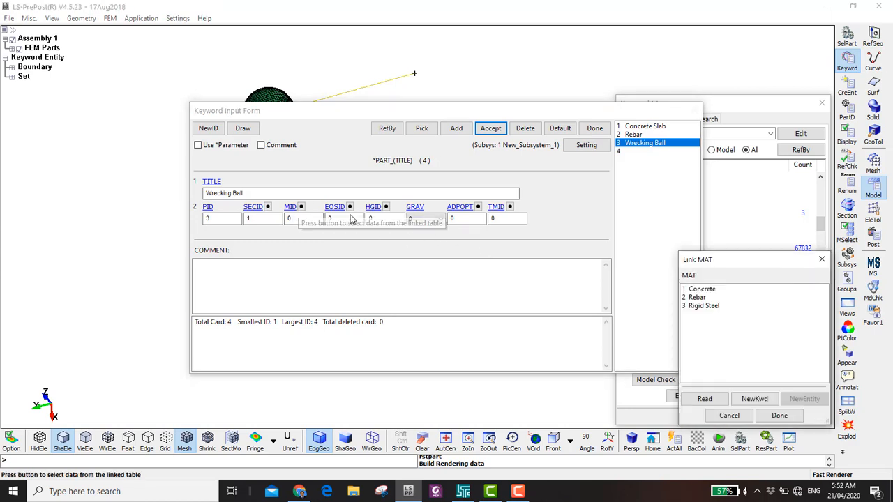
{"action": "double_click", "coordinate": [703, 307]}
{"action": "left_click", "coordinate": [490, 127]}
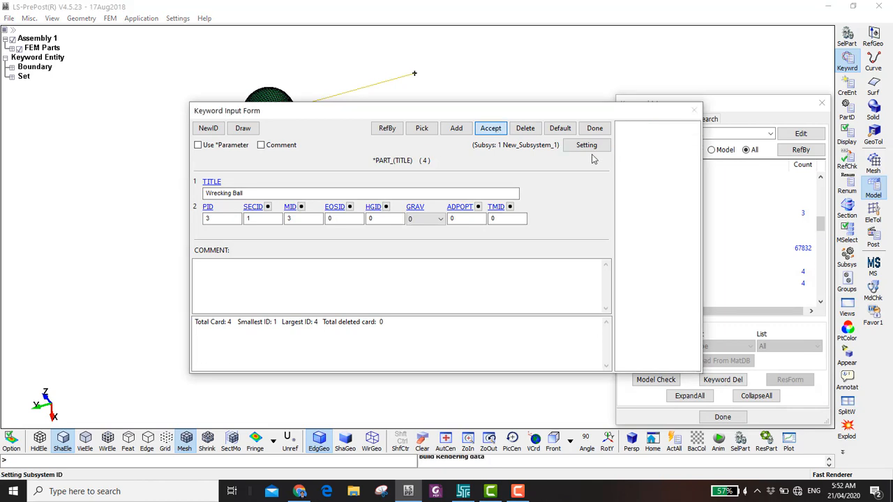
Title part 4 Cable, link it to the Rebar section and Rebar material, then accept and close the part form.
{"action": "left_click", "coordinate": [620, 151]}
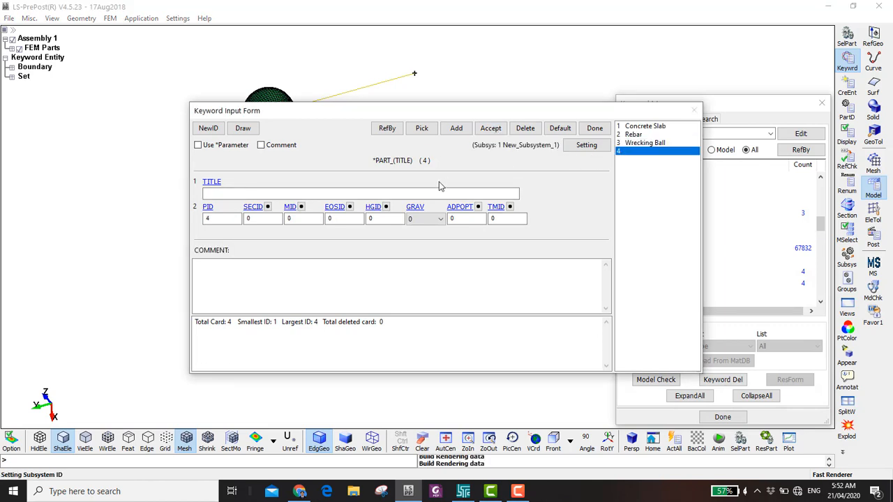
{"action": "left_click", "coordinate": [352, 194]}
{"action": "type", "text": "Cable"}
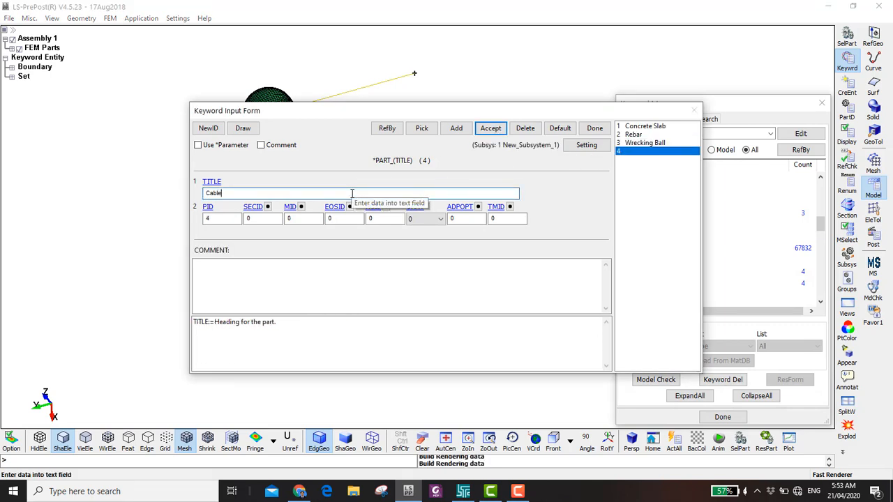
{"action": "left_click", "coordinate": [267, 207]}
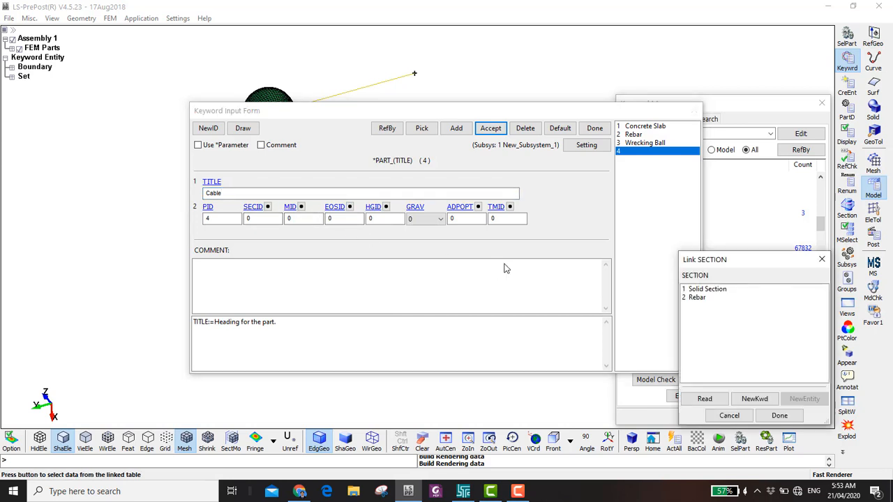
{"action": "double_click", "coordinate": [693, 298]}
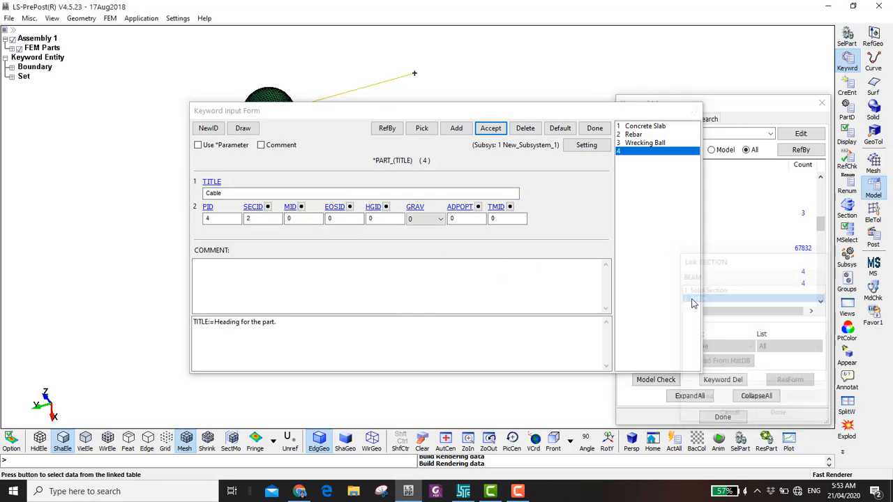
{"action": "left_click", "coordinate": [302, 207]}
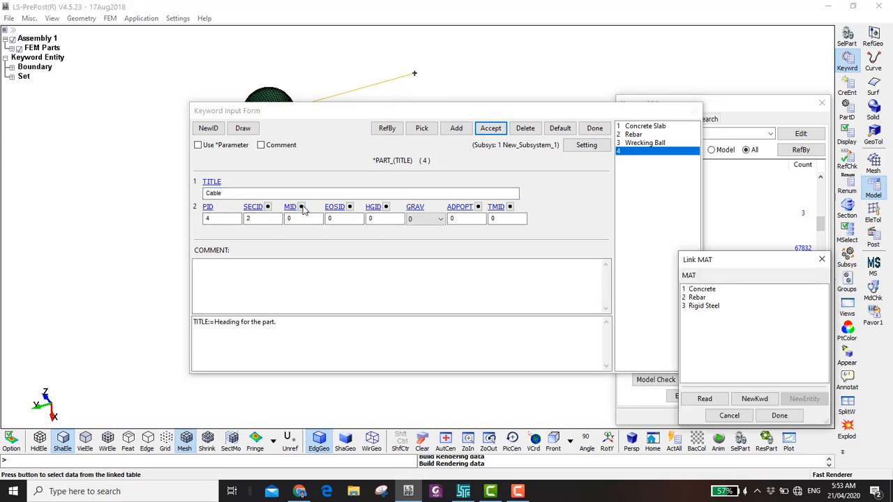
{"action": "left_click", "coordinate": [697, 298]}
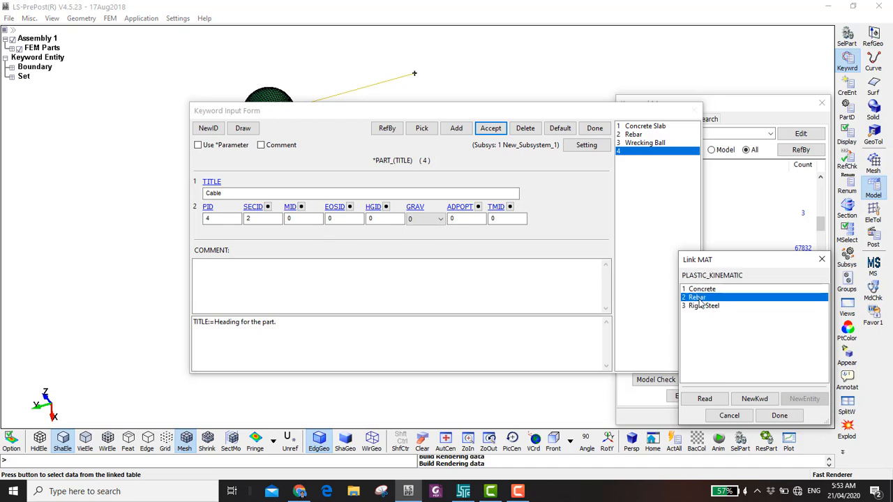
{"action": "double_click", "coordinate": [697, 298]}
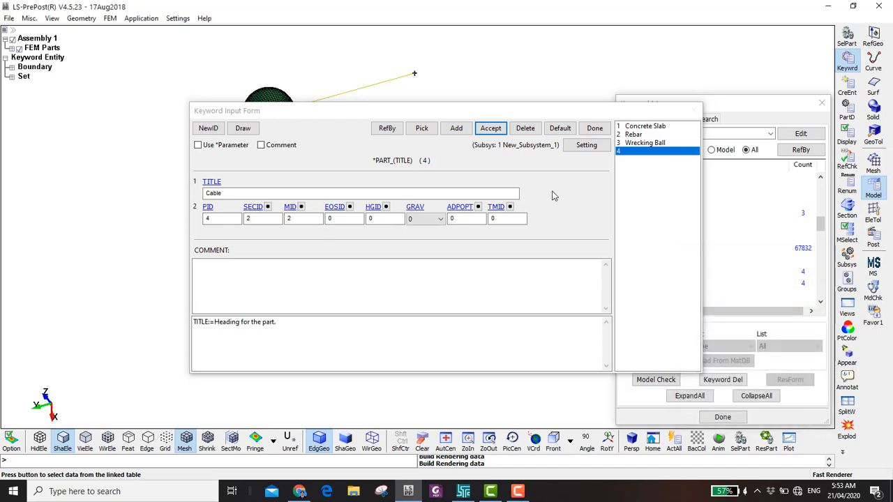
{"action": "left_click", "coordinate": [489, 128]}
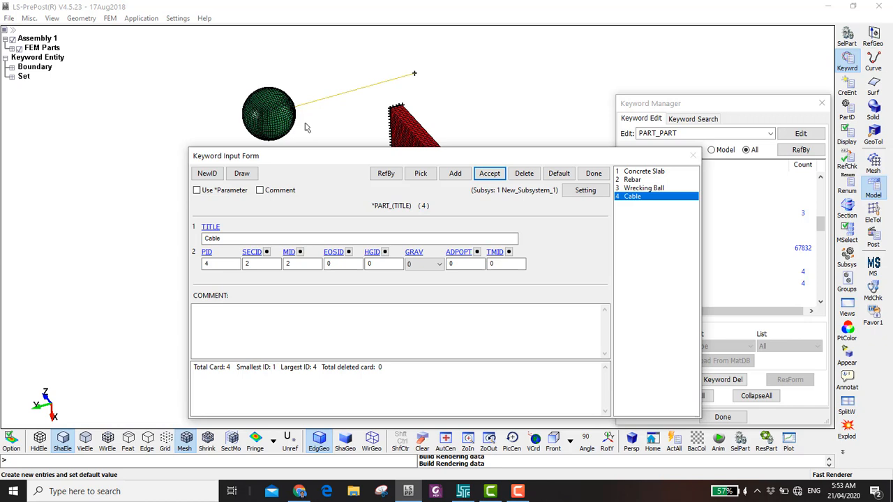
{"action": "left_click", "coordinate": [593, 174]}
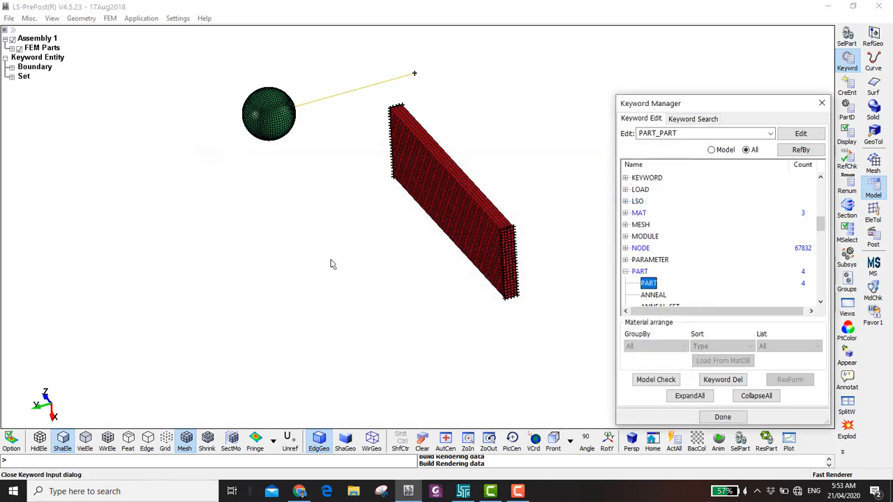
Save the keyword file as MAT159 in a new folder MAT159_1 inside D:\YOUTUBE\Concrete.
{"action": "key", "text": "ctrl+s"}
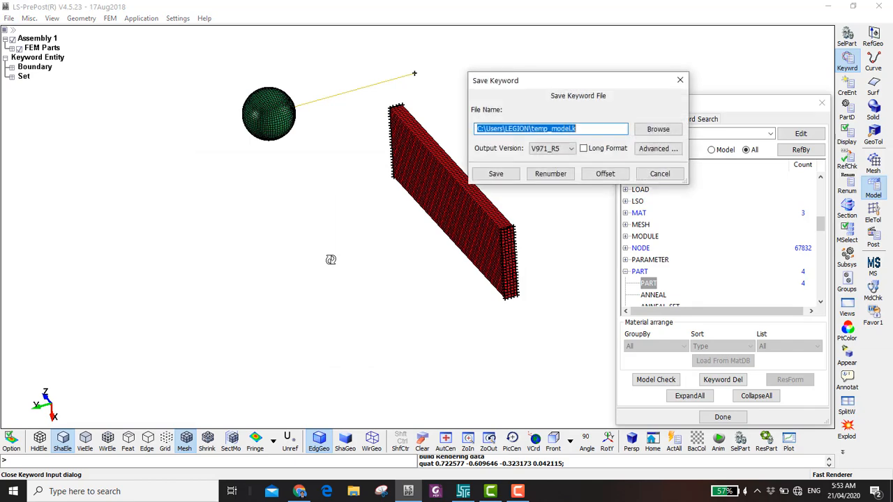
{"action": "left_click", "coordinate": [657, 129]}
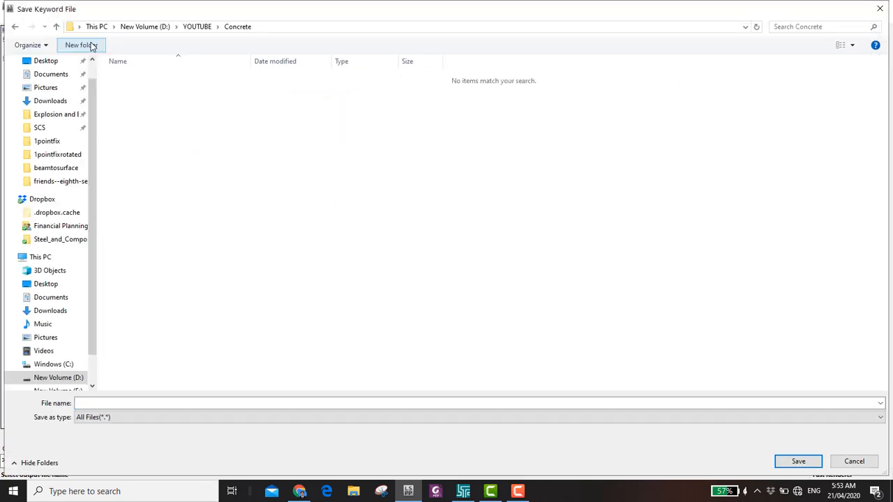
{"action": "left_click", "coordinate": [81, 45]}
{"action": "type", "text": "MAT159_1"}
{"action": "key", "text": "Return"}
{"action": "key", "text": "Return"}
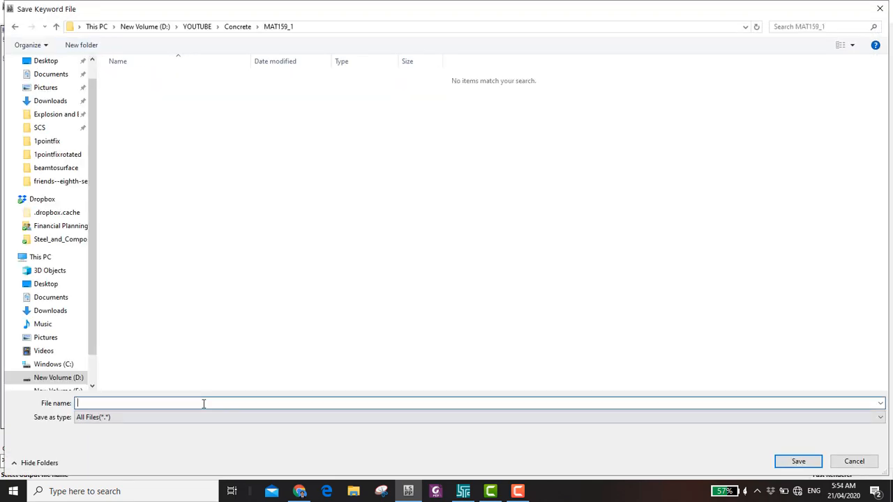
{"action": "type", "text": "MAT159"}
{"action": "left_click", "coordinate": [798, 461]}
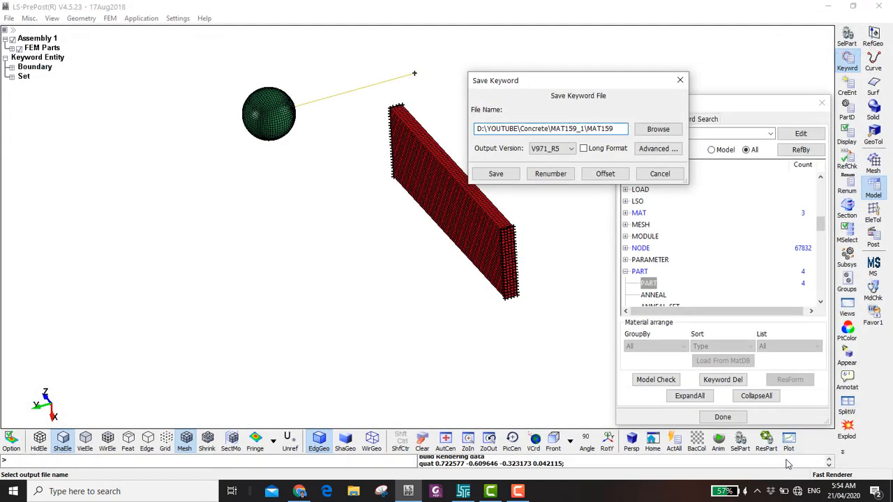
{"action": "left_click", "coordinate": [506, 174]}
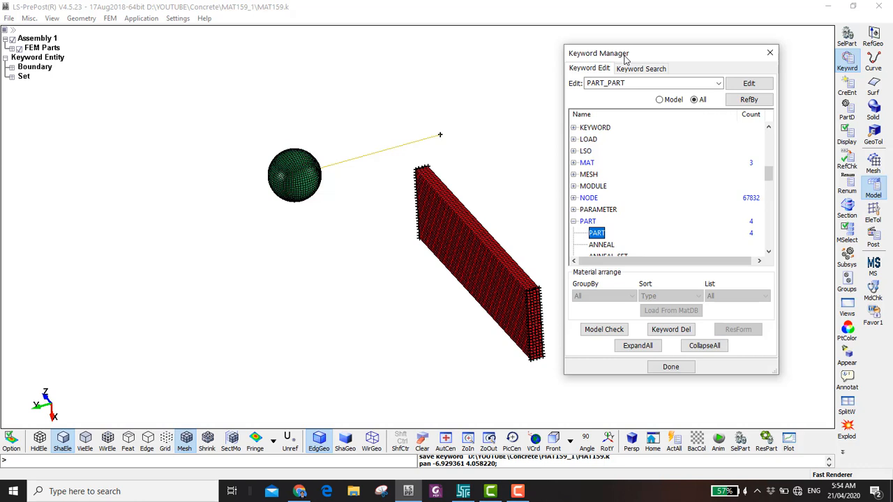
Measure the mass of the wrecking ball by part.
{"action": "left_click", "coordinate": [873, 213]}
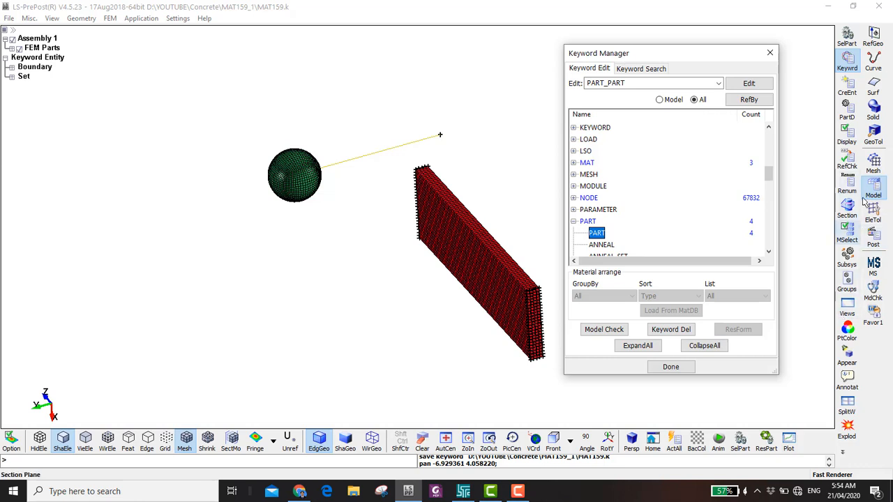
{"action": "left_click", "coordinate": [845, 313]}
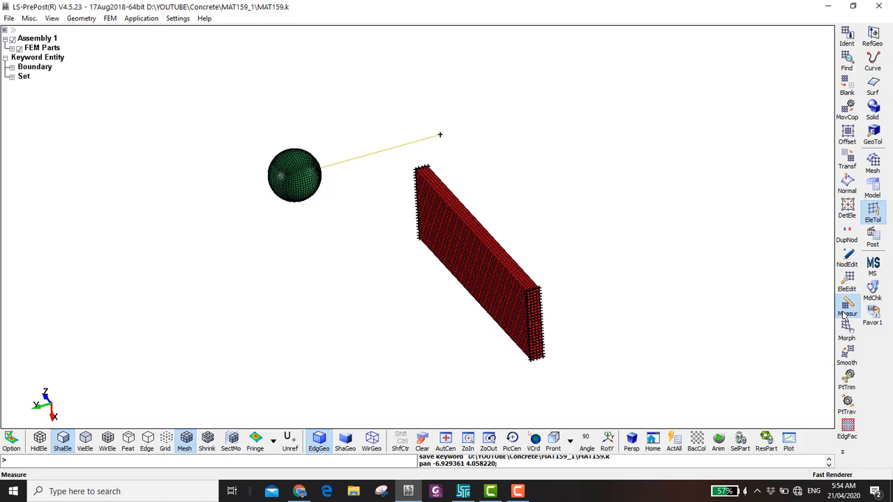
{"action": "left_click", "coordinate": [636, 69]}
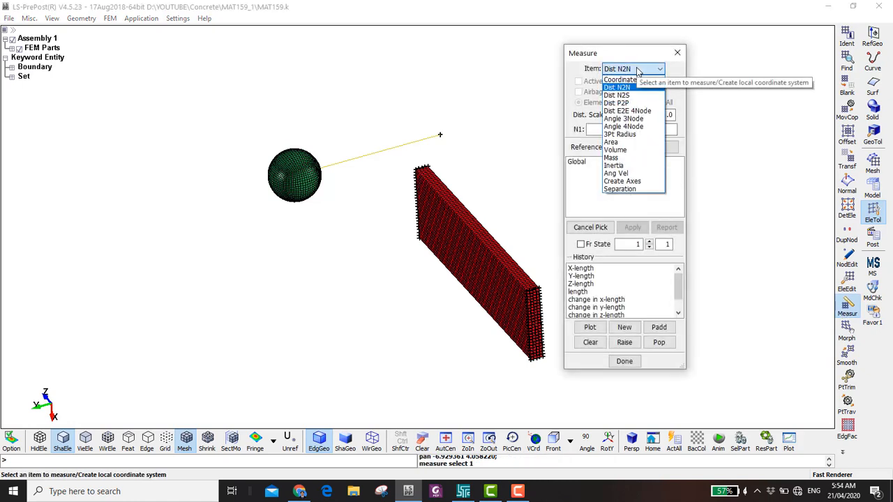
{"action": "left_click", "coordinate": [606, 158]}
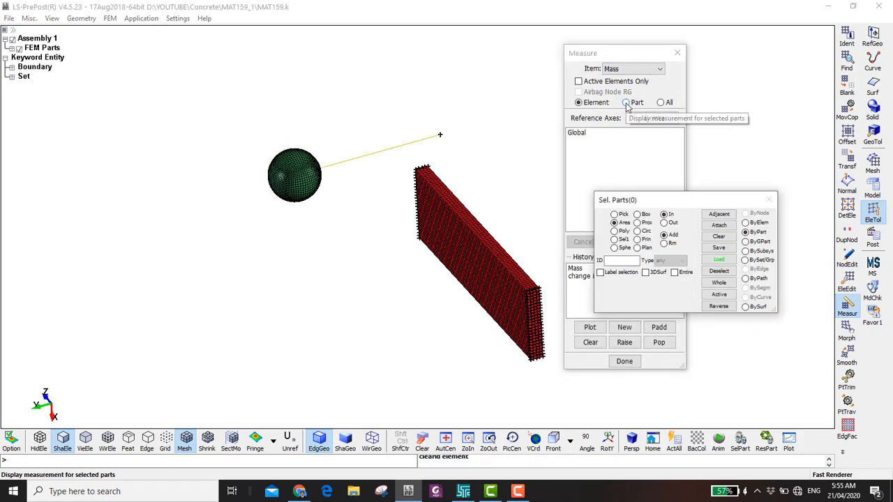
{"action": "left_click", "coordinate": [302, 168]}
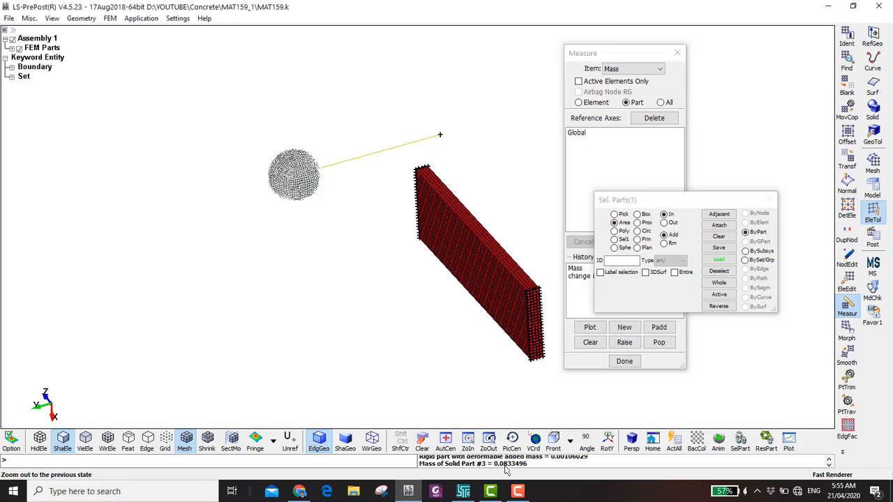
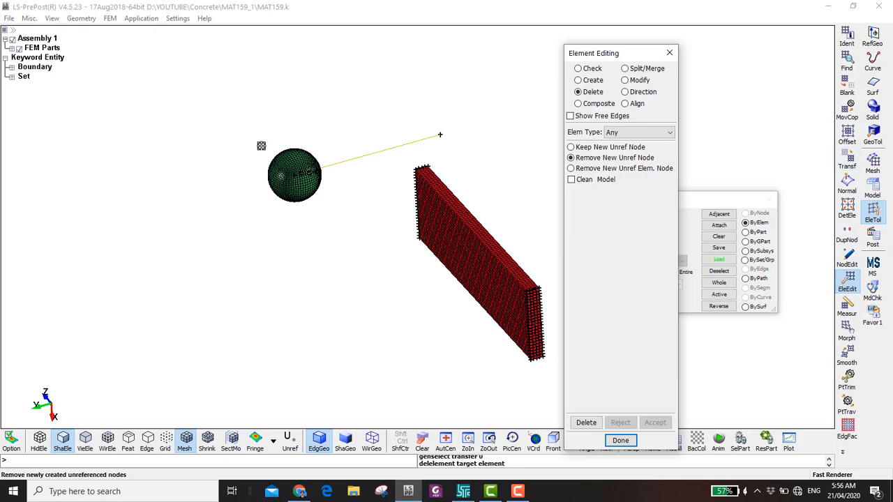
Copy the wrecking ball part's elements by translating them 0.5 along Z, ending in the negative direction, and accept the copy.
{"action": "left_click", "coordinate": [846, 162]}
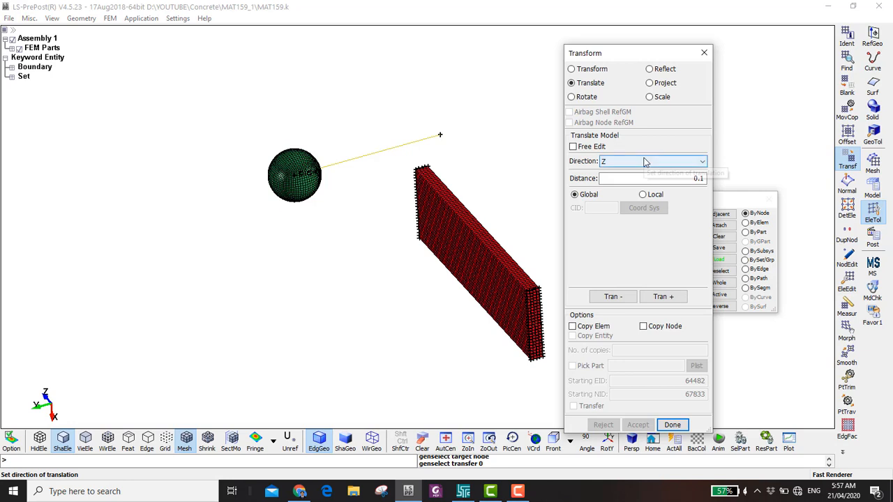
{"action": "left_click", "coordinate": [660, 180]}
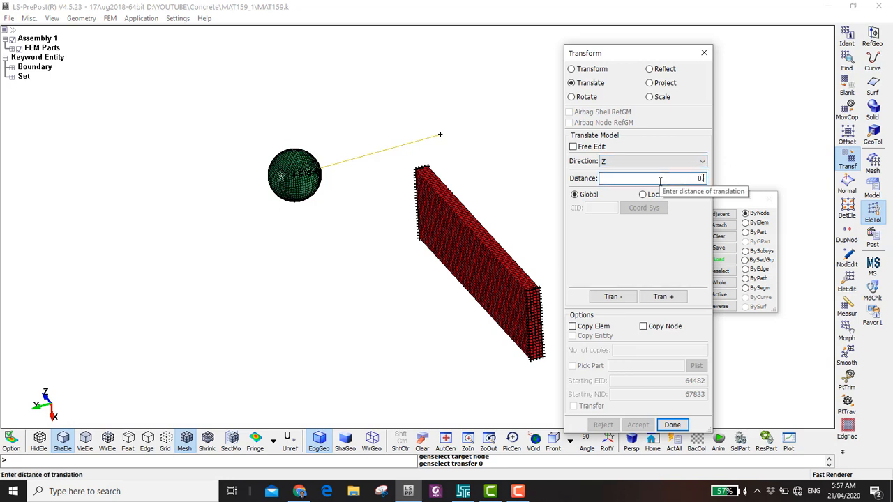
{"action": "type", "text": "0.5"}
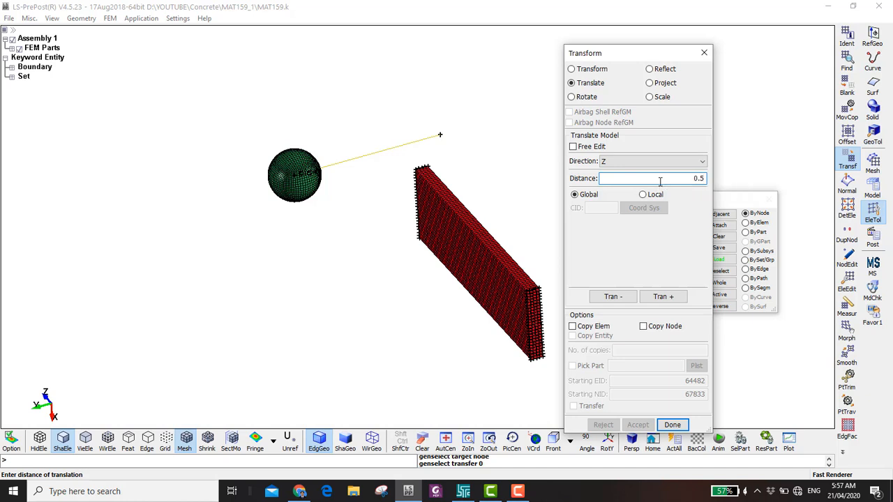
{"action": "left_click", "coordinate": [746, 232]}
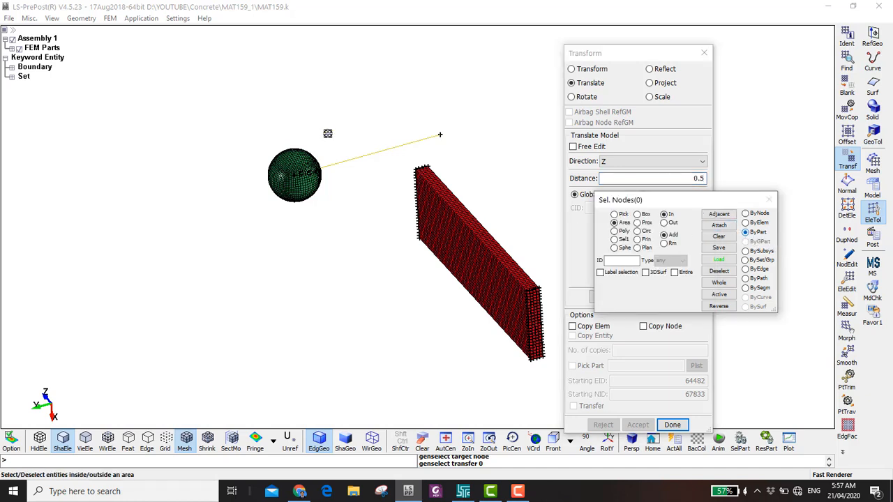
{"action": "left_click", "coordinate": [289, 170]}
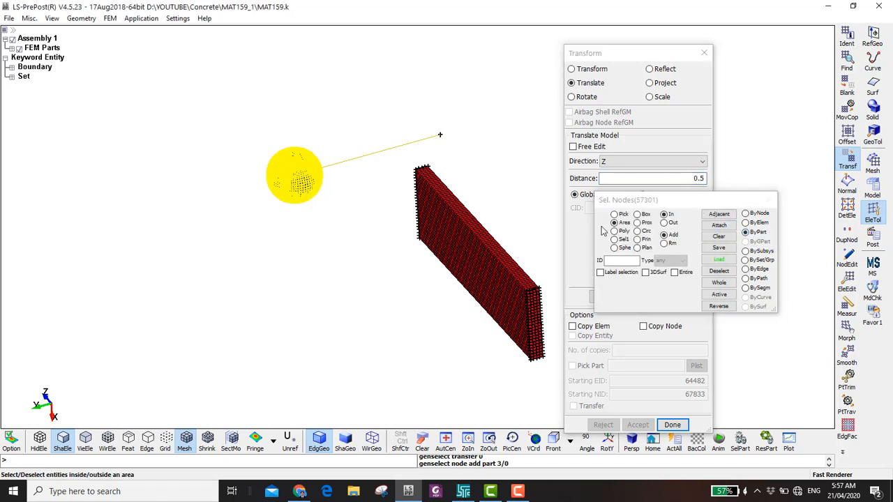
{"action": "left_click_drag", "start_coordinate": [604, 201], "coordinate": [29, 210]}
{"action": "left_click", "coordinate": [571, 326]}
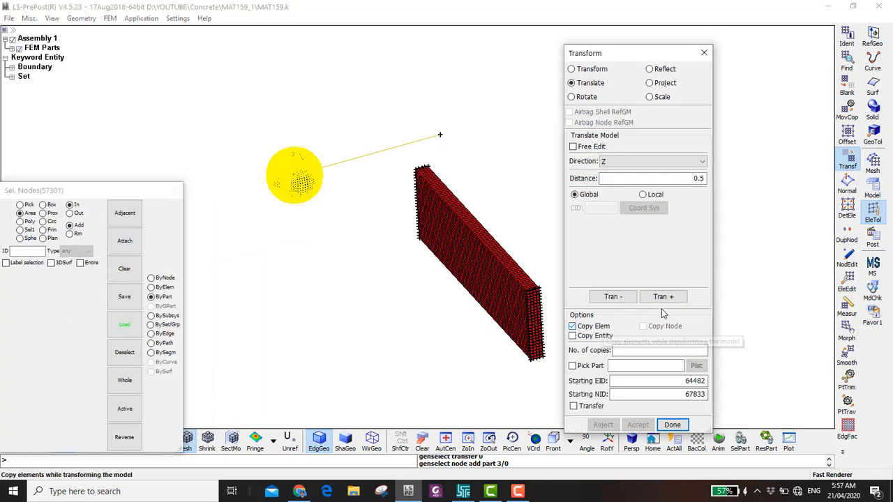
{"action": "left_click", "coordinate": [666, 298]}
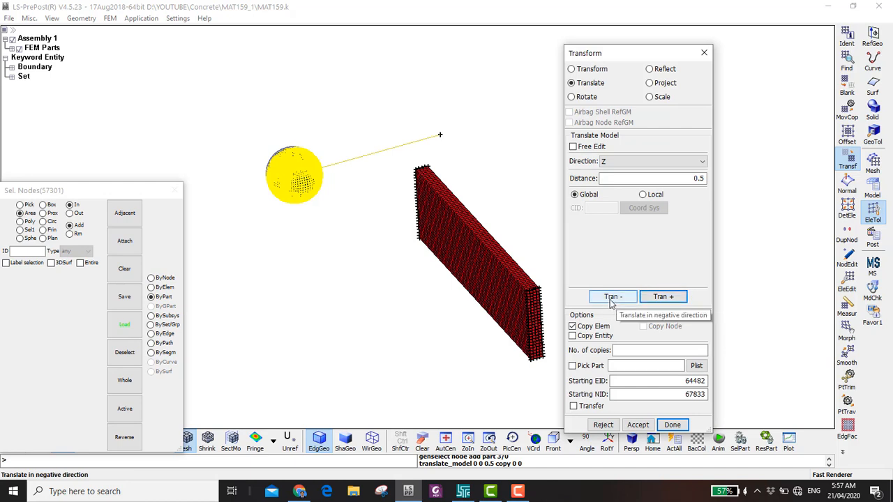
{"action": "left_click", "coordinate": [592, 328]}
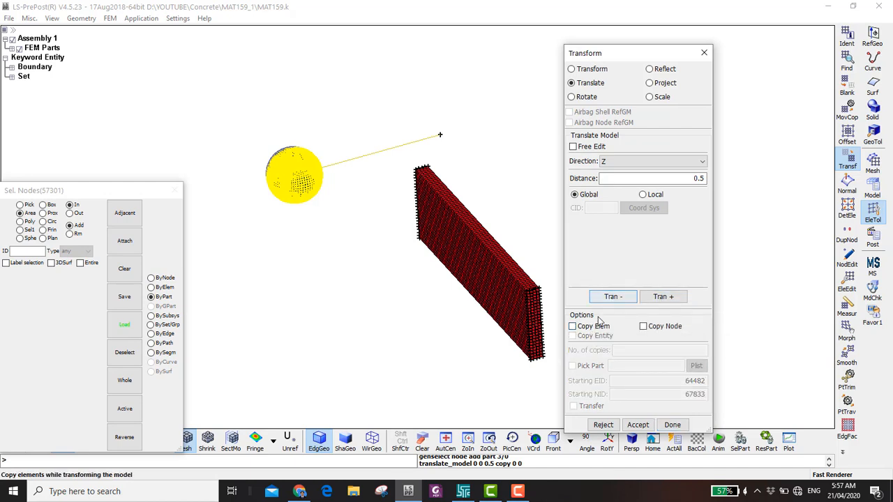
{"action": "left_click", "coordinate": [594, 328]}
{"action": "left_click", "coordinate": [606, 298]}
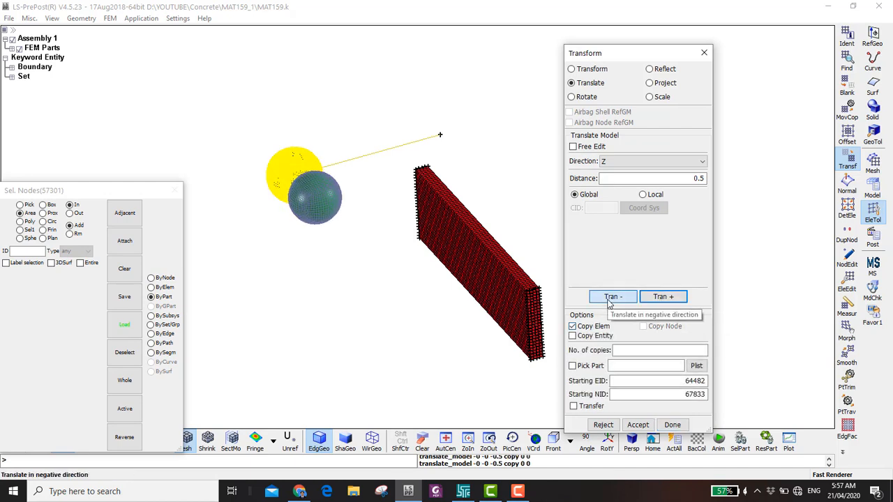
{"action": "left_click", "coordinate": [637, 425]}
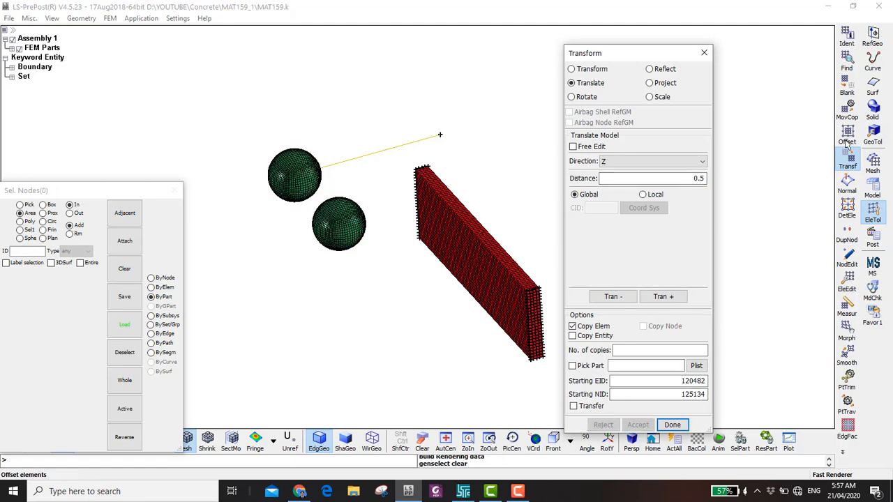
Start deleting elements and select both balls as a whole part, switching back to selection by element.
{"action": "scroll", "coordinate": [282, 178], "scroll_direction": "up", "scroll_amount": 5}
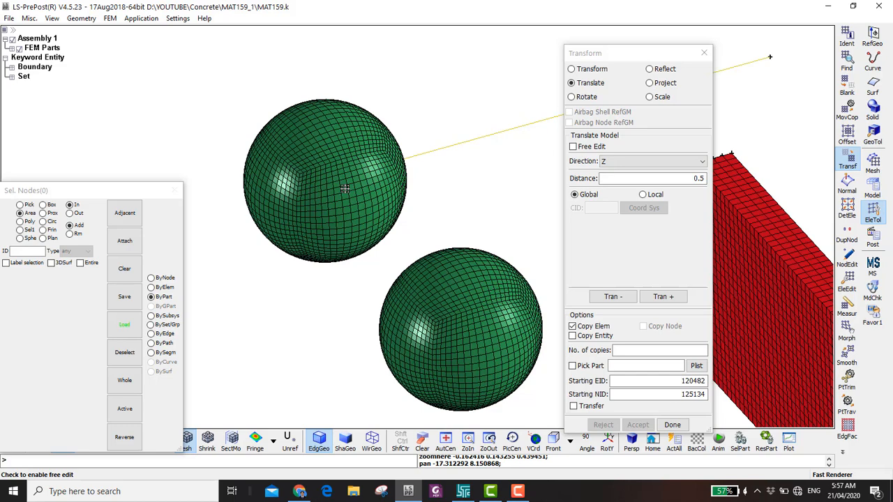
{"action": "left_click", "coordinate": [846, 281]}
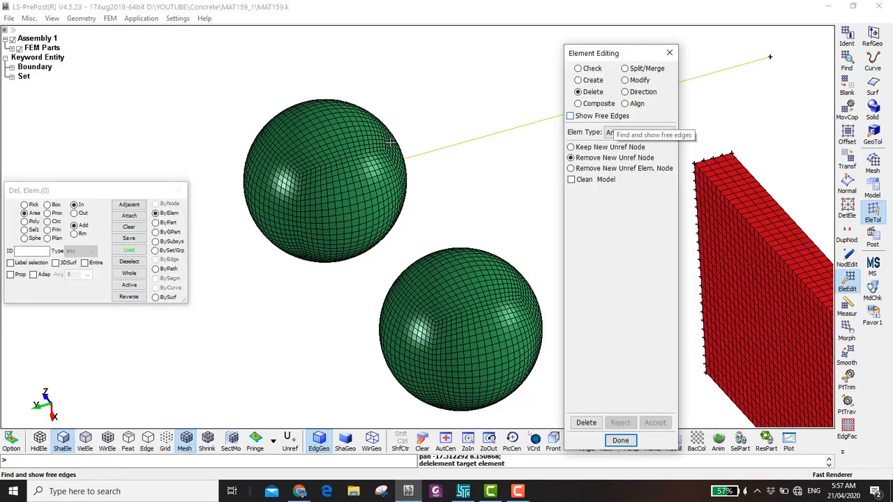
{"action": "left_click", "coordinate": [166, 222]}
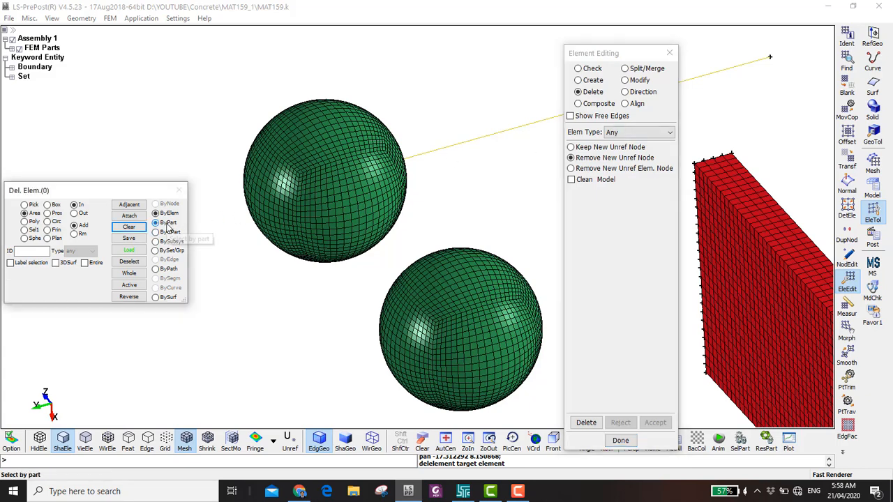
{"action": "left_click", "coordinate": [311, 184]}
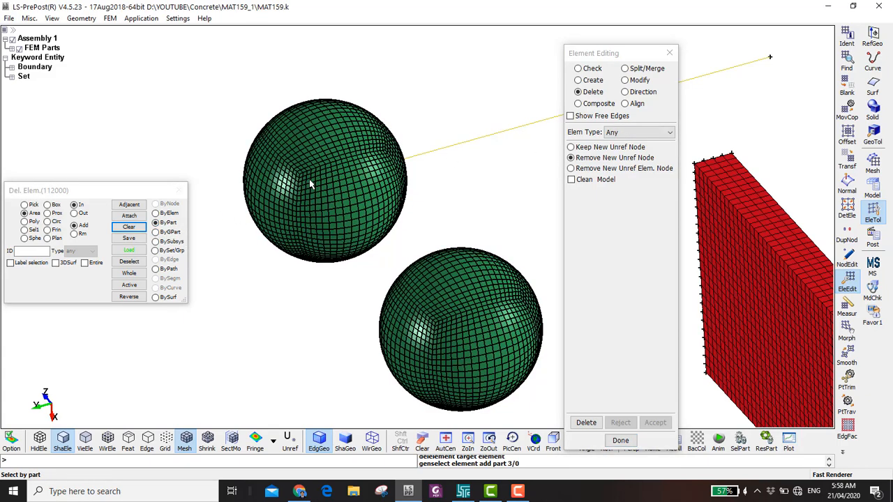
{"action": "left_click", "coordinate": [163, 215]}
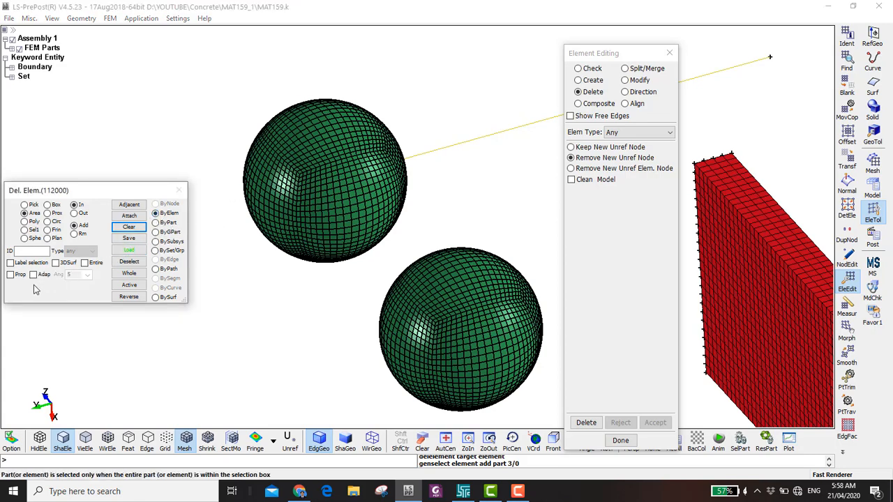
Take the original ball's outer surface elements out of the deletion selection by propagating with a 45-degree feature angle.
{"action": "left_click", "coordinate": [11, 275]}
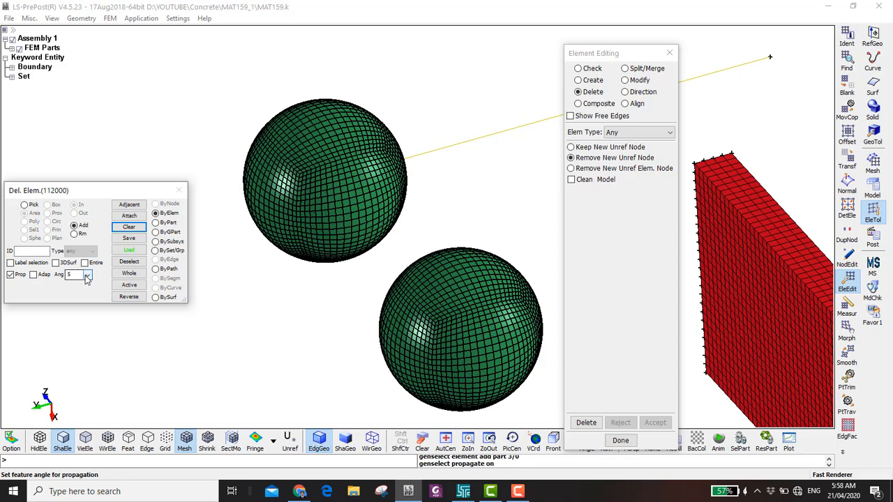
{"action": "left_click", "coordinate": [86, 275]}
{"action": "left_click", "coordinate": [77, 327]}
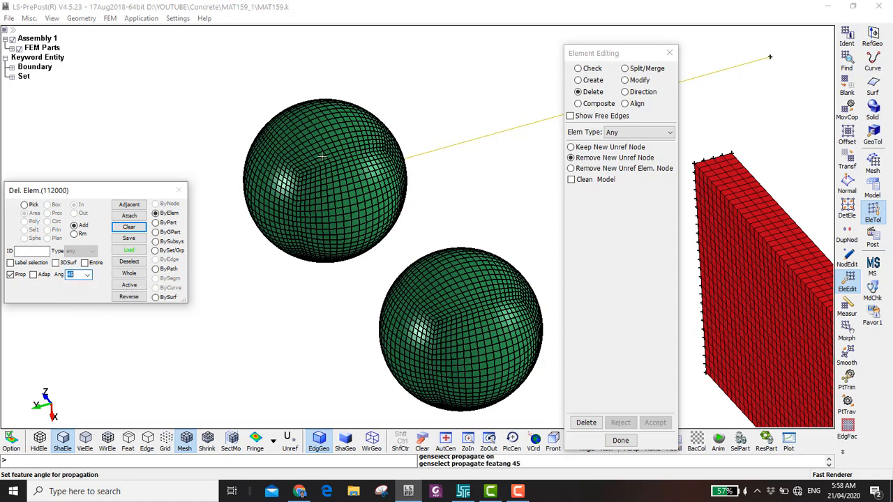
{"action": "left_click", "coordinate": [322, 156]}
{"action": "middle_click_drag", "start_coordinate": [383, 194], "coordinate": [366, 168], "text": "ctrl"}
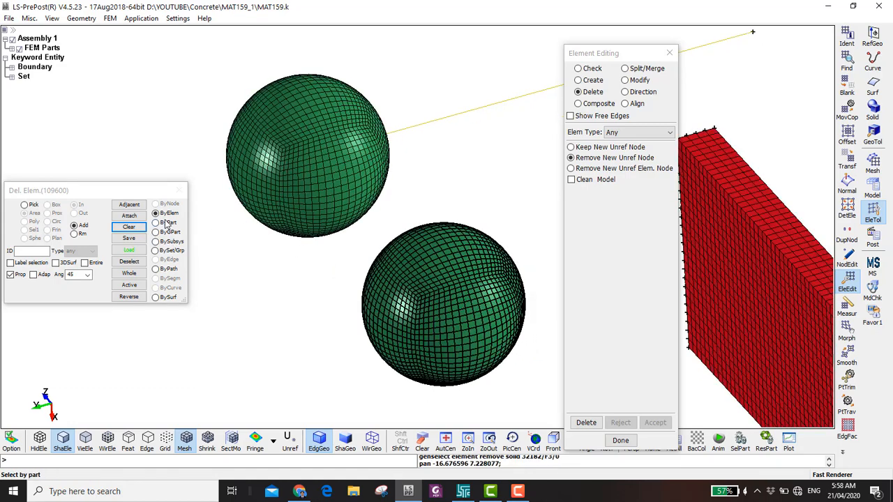
Take the copied ball's elements out of the deletion selection with an area, then delete the remaining selected elements and accept.
{"action": "left_click", "coordinate": [30, 275]}
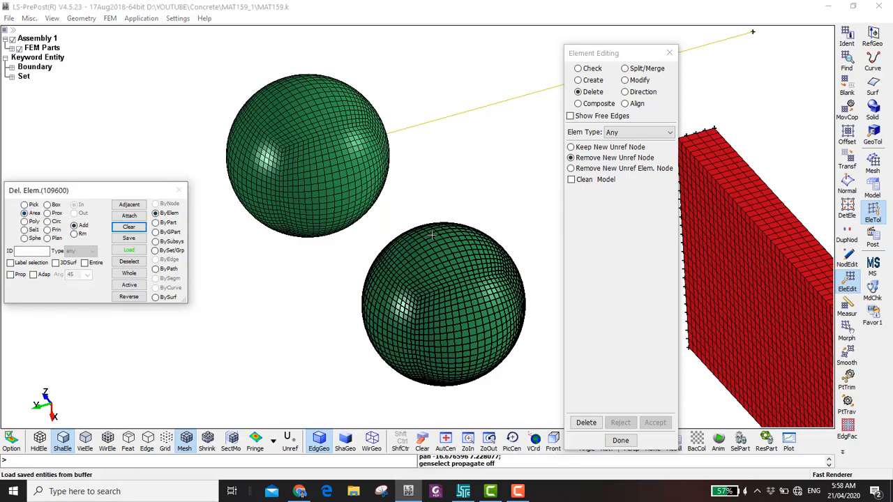
{"action": "left_click", "coordinate": [444, 322]}
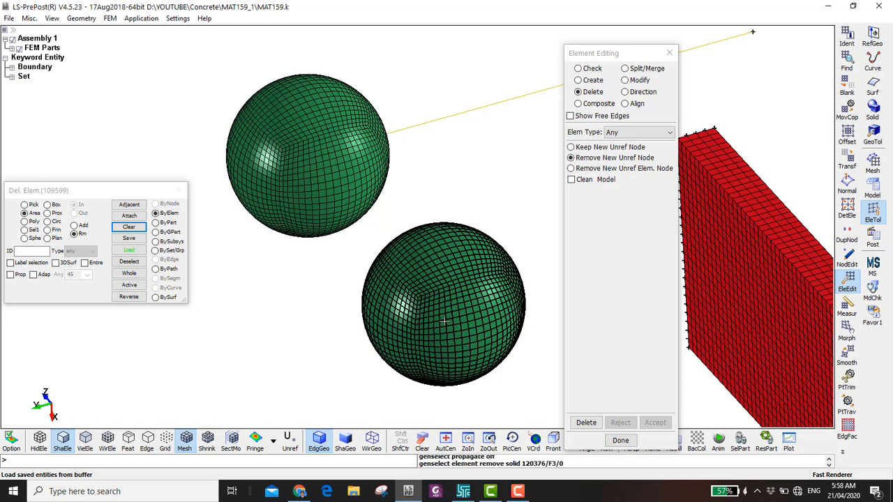
{"action": "left_click", "coordinate": [31, 213]}
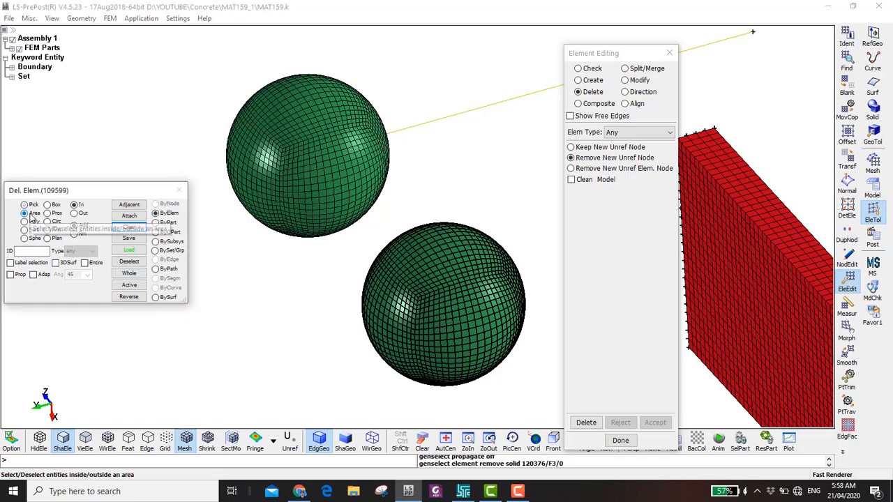
{"action": "left_click_drag", "start_coordinate": [367, 418], "coordinate": [554, 233]}
{"action": "right_click_drag", "start_coordinate": [328, 372], "coordinate": [448, 262]}
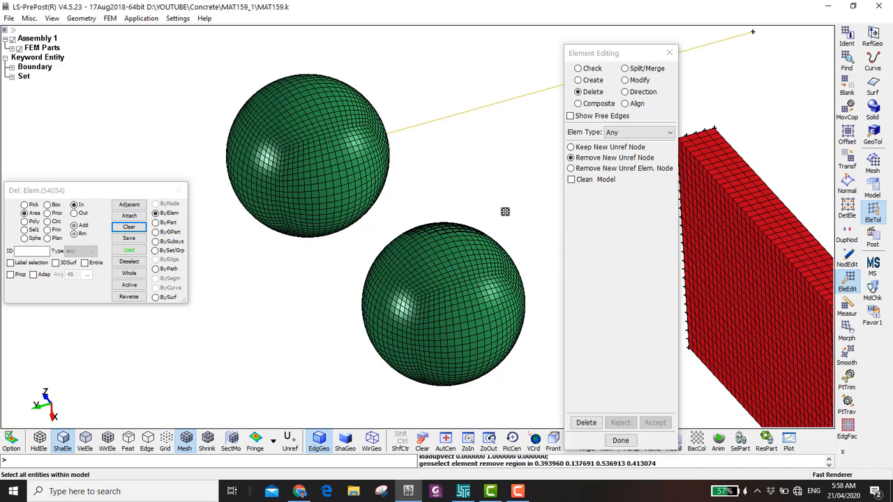
{"action": "right_click_drag", "start_coordinate": [504, 211], "coordinate": [392, 271]}
{"action": "middle_click_drag", "start_coordinate": [379, 287], "coordinate": [381, 284], "text": "ctrl"}
{"action": "left_click", "coordinate": [585, 423]}
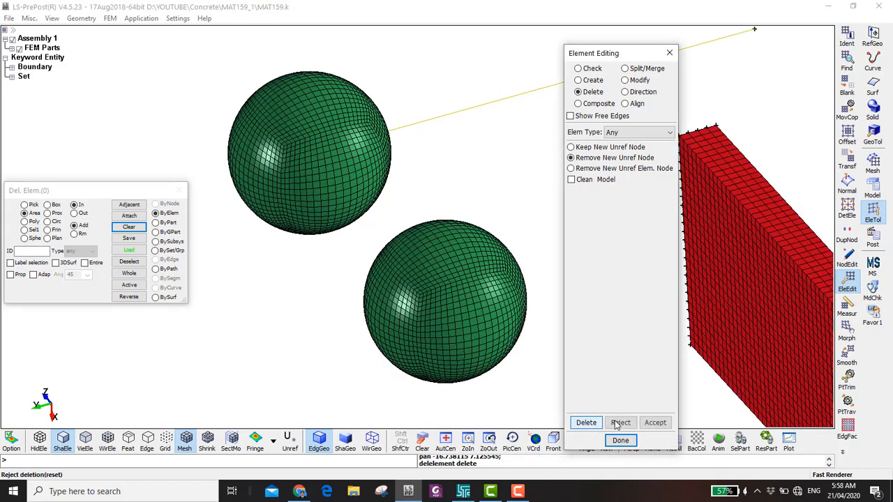
{"action": "left_click", "coordinate": [655, 423]}
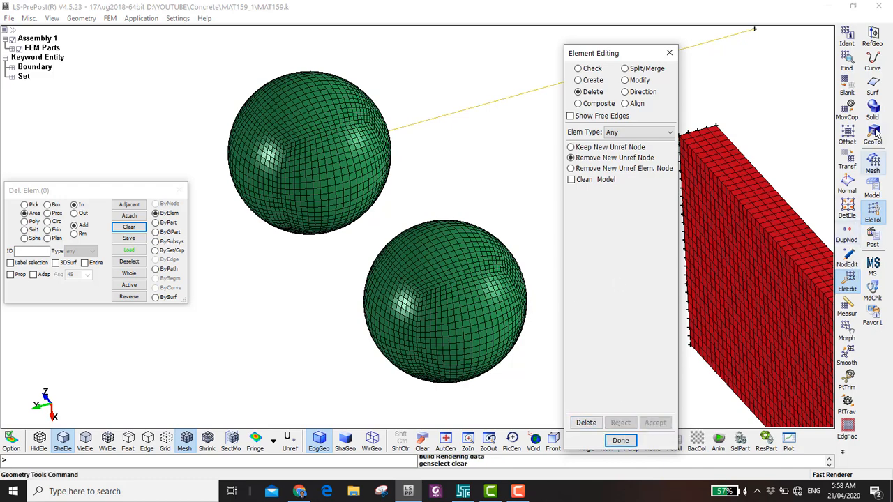
Blank about half of the original ball and examine its interior from several angles.
{"action": "left_click", "coordinate": [851, 92]}
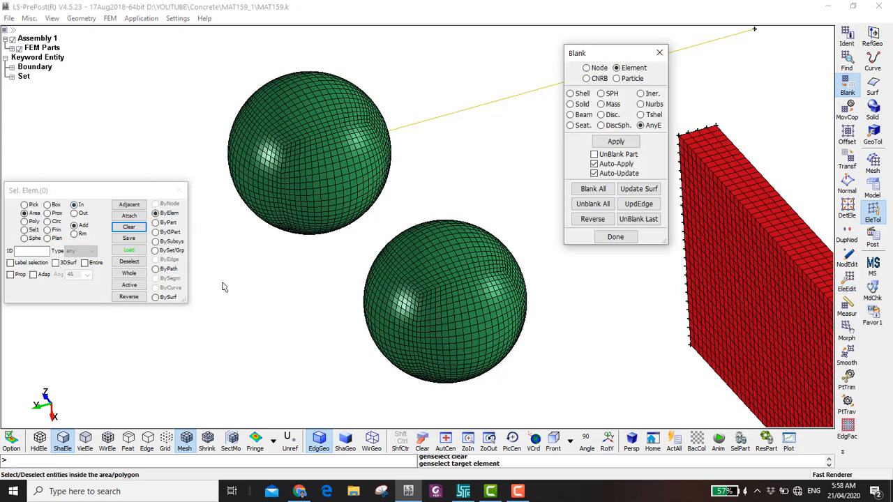
{"action": "left_click_drag", "start_coordinate": [212, 312], "coordinate": [328, 53]}
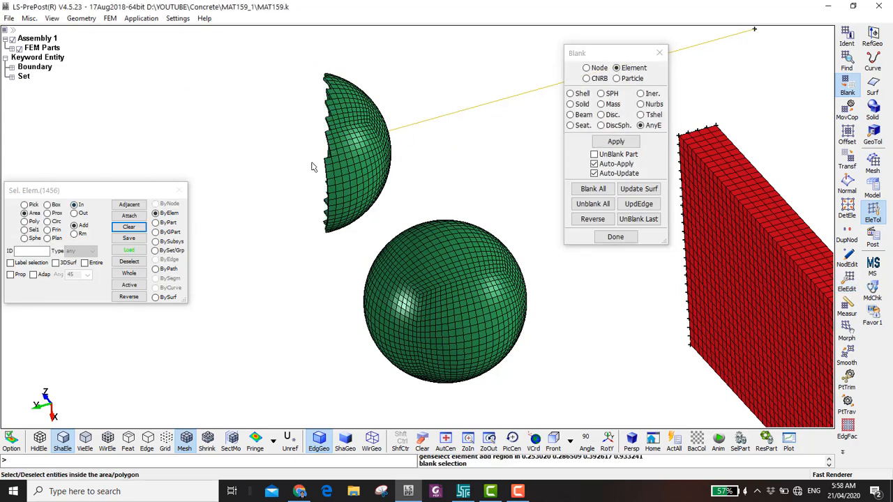
{"action": "left_click_drag", "start_coordinate": [315, 165], "coordinate": [416, 172], "text": "shift"}
{"action": "right_click_drag", "start_coordinate": [416, 171], "coordinate": [305, 139], "text": "shift"}
{"action": "scroll", "coordinate": [333, 156], "scroll_direction": "down", "scroll_amount": 3}
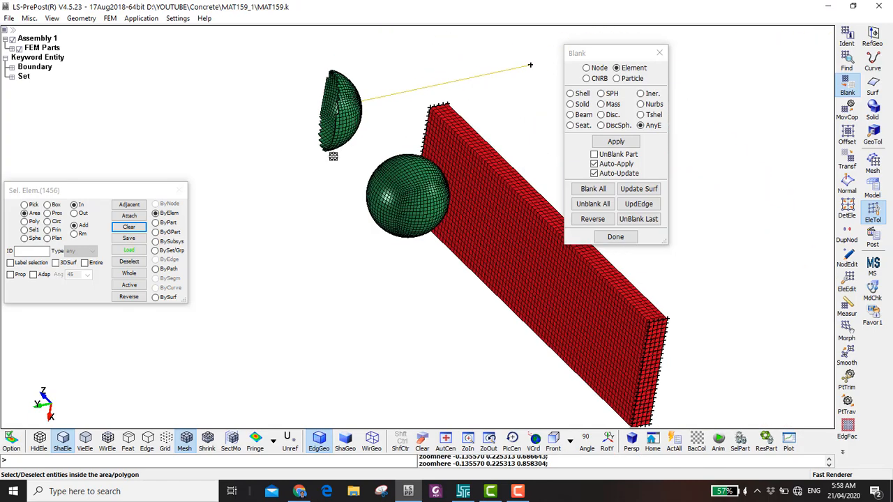
{"action": "mouse_move", "coordinate": [332, 155]}
{"action": "left_mouse_down", "text": "shift"}
{"action": "mouse_move", "coordinate": [467, 178]}
{"action": "mouse_move", "coordinate": [357, 156]}
{"action": "left_mouse_up", "text": "shift"}
{"action": "scroll", "coordinate": [469, 189], "scroll_direction": "up", "scroll_amount": 3}
{"action": "scroll", "coordinate": [436, 133], "scroll_direction": "down", "scroll_amount": 4}
{"action": "scroll", "coordinate": [482, 171], "scroll_direction": "down", "scroll_amount": 2}
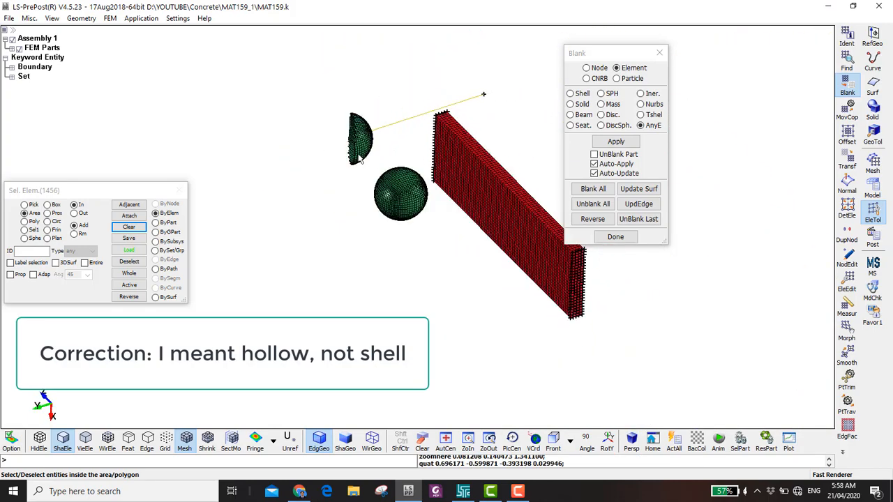
{"action": "scroll", "coordinate": [356, 158], "scroll_direction": "up", "scroll_amount": 5}
{"action": "scroll", "coordinate": [363, 142], "scroll_direction": "down", "scroll_amount": 5}
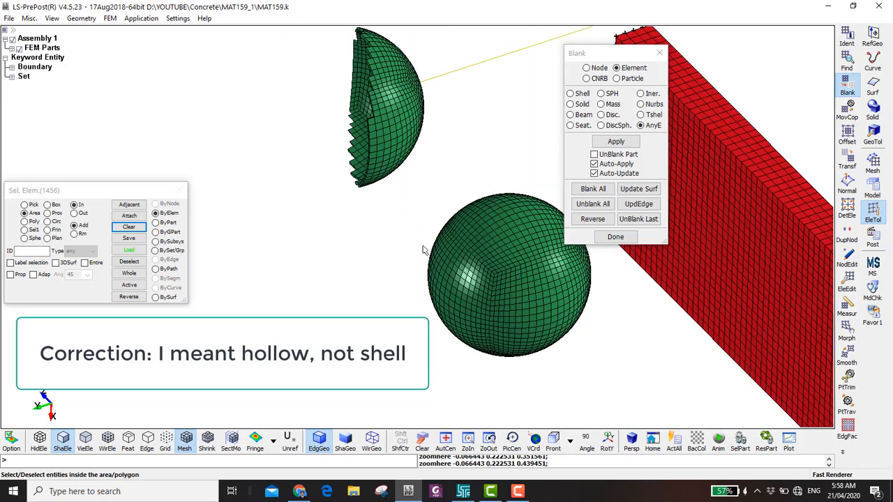
{"action": "scroll", "coordinate": [423, 249], "scroll_direction": "down", "scroll_amount": 3}
Blank part of the copied ball and examine its cut interior.
{"action": "left_click_drag", "start_coordinate": [405, 334], "coordinate": [471, 205]}
{"action": "mouse_move", "coordinate": [460, 240]}
{"action": "left_mouse_down", "text": "ctrl"}
{"action": "mouse_move", "coordinate": [500, 256]}
{"action": "mouse_move", "coordinate": [520, 249]}
{"action": "left_mouse_up", "text": "ctrl"}
{"action": "scroll", "coordinate": [387, 199], "scroll_direction": "down", "scroll_amount": 4}
{"action": "left_click_drag", "start_coordinate": [387, 199], "coordinate": [495, 204], "text": "shift"}
{"action": "scroll", "coordinate": [466, 183], "scroll_direction": "up", "scroll_amount": 6}
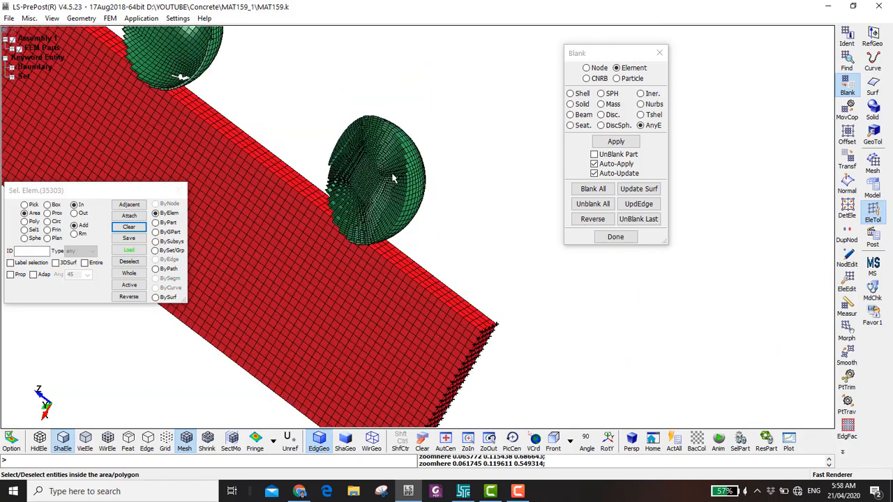
{"action": "scroll", "coordinate": [385, 125], "scroll_direction": "down", "scroll_amount": 7}
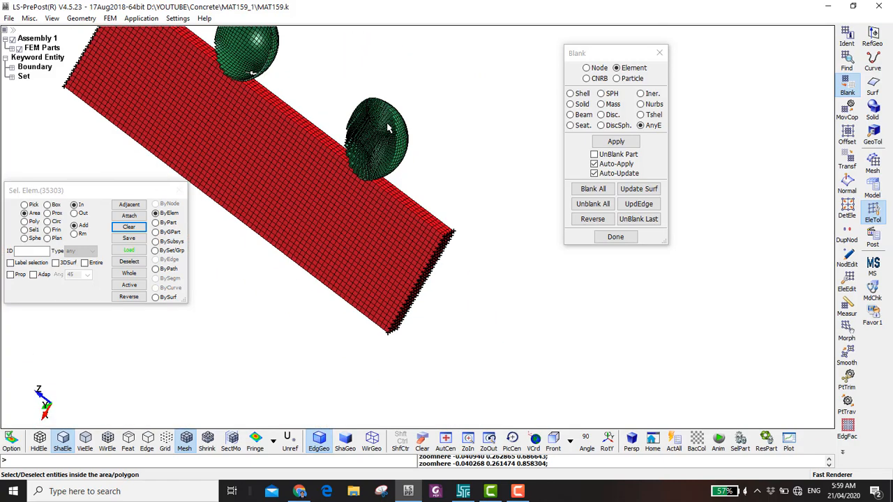
{"action": "right_click_drag", "start_coordinate": [398, 130], "coordinate": [520, 210], "text": "shift"}
Unblank all elements and view both complete balls with the slab.
{"action": "left_click", "coordinate": [578, 203]}
{"action": "right_click_drag", "start_coordinate": [493, 141], "coordinate": [505, 153], "text": "shift"}
{"action": "scroll", "coordinate": [453, 136], "scroll_direction": "down", "scroll_amount": 4}
{"action": "left_click_drag", "start_coordinate": [447, 136], "coordinate": [344, 124], "text": "shift"}
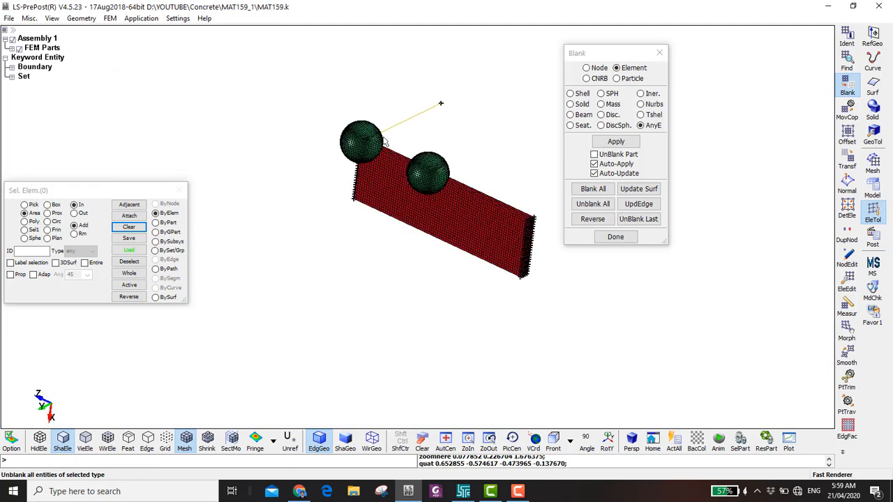
{"action": "middle_click_drag", "start_coordinate": [384, 141], "coordinate": [418, 240], "text": "shift"}
{"action": "scroll", "coordinate": [478, 249], "scroll_direction": "up", "scroll_amount": 2}
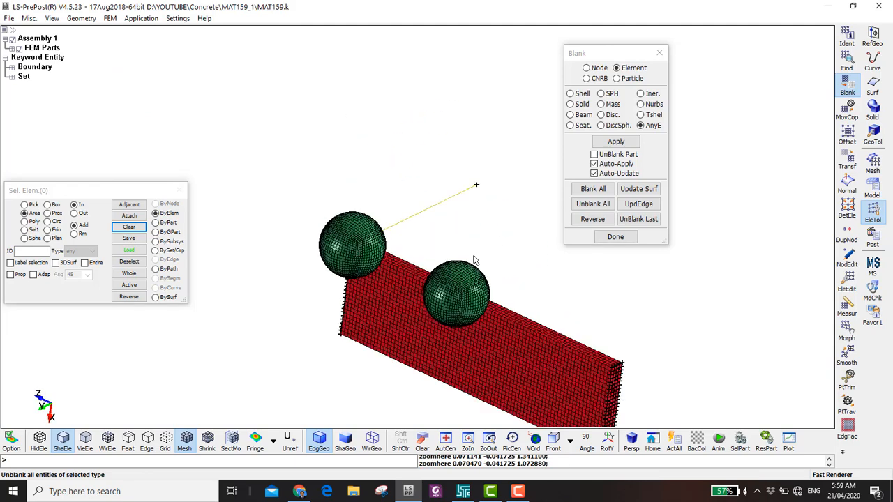
Move all elements of the copied ball into a new part with ID 10 and accept the change.
{"action": "left_click", "coordinate": [847, 111]}
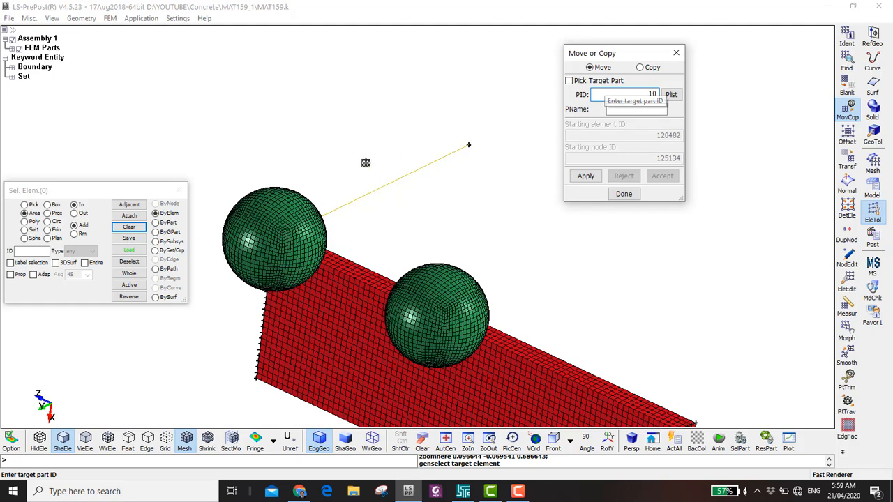
{"action": "scroll", "coordinate": [382, 276], "scroll_direction": "down", "scroll_amount": 2}
{"action": "left_click_drag", "start_coordinate": [383, 277], "coordinate": [565, 201], "text": "ctrl"}
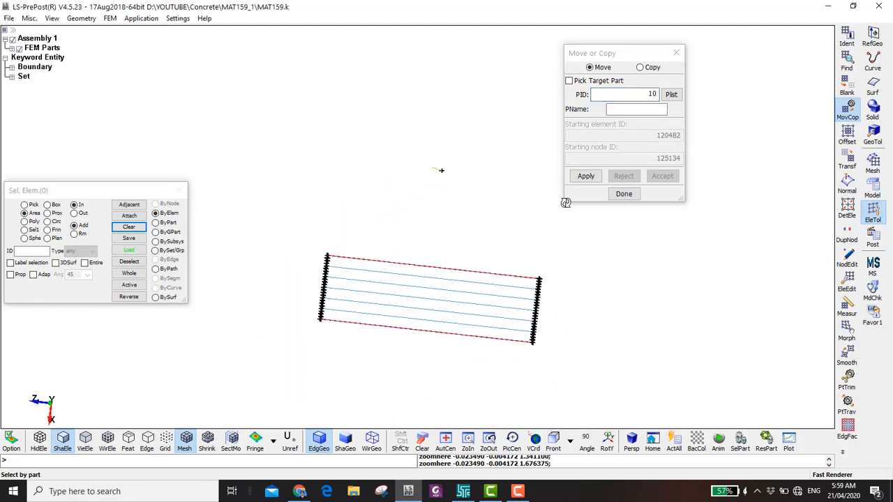
{"action": "scroll", "coordinate": [507, 184], "scroll_direction": "up", "scroll_amount": 1}
{"action": "middle_click_drag", "start_coordinate": [508, 183], "coordinate": [376, 285], "text": "ctrl"}
{"action": "scroll", "coordinate": [392, 259], "scroll_direction": "up", "scroll_amount": 2}
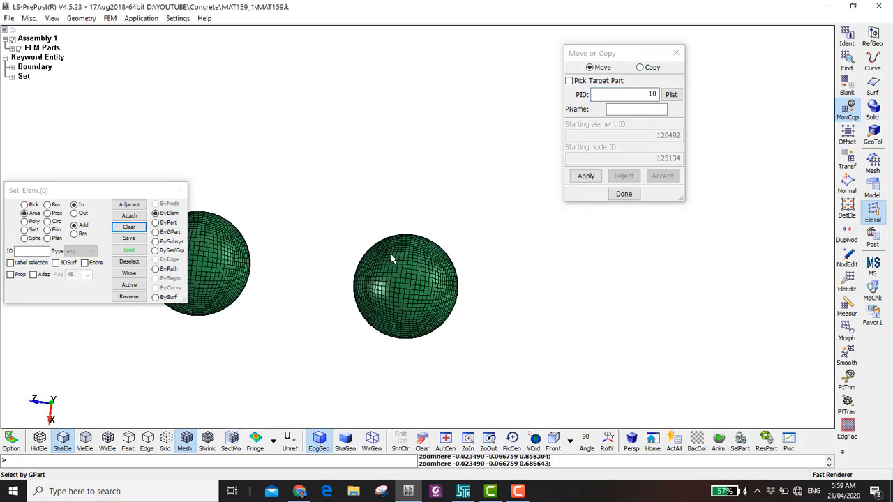
{"action": "left_click_drag", "start_coordinate": [333, 349], "coordinate": [527, 202]}
{"action": "left_click", "coordinate": [585, 175]}
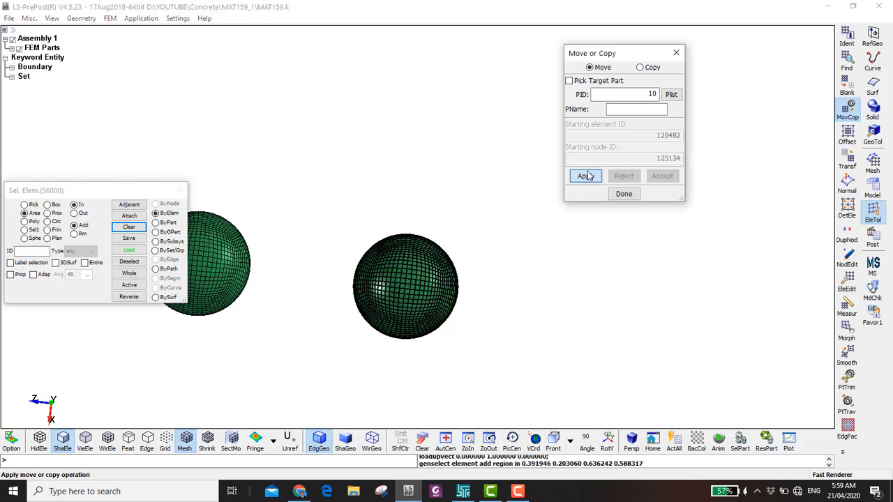
{"action": "left_click", "coordinate": [671, 179]}
{"action": "scroll", "coordinate": [546, 258], "scroll_direction": "down", "scroll_amount": 3}
{"action": "mouse_move", "coordinate": [470, 237]}
{"action": "left_mouse_down", "text": "ctrl"}
{"action": "mouse_move", "coordinate": [412, 195]}
{"action": "mouse_move", "coordinate": [447, 215]}
{"action": "mouse_move", "coordinate": [349, 259]}
{"action": "mouse_move", "coordinate": [213, 287]}
{"action": "mouse_move", "coordinate": [307, 295]}
{"action": "left_mouse_up", "text": "ctrl"}
{"action": "middle_click_drag", "start_coordinate": [307, 295], "coordinate": [393, 284], "text": "ctrl"}
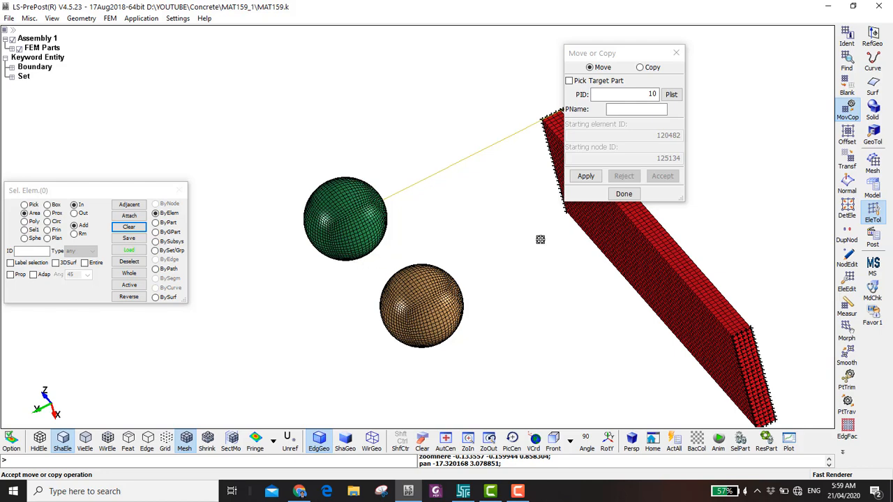
Assign material 3, Rigid Steel, to part 10 in its part definition and accept it.
{"action": "left_click", "coordinate": [873, 188]}
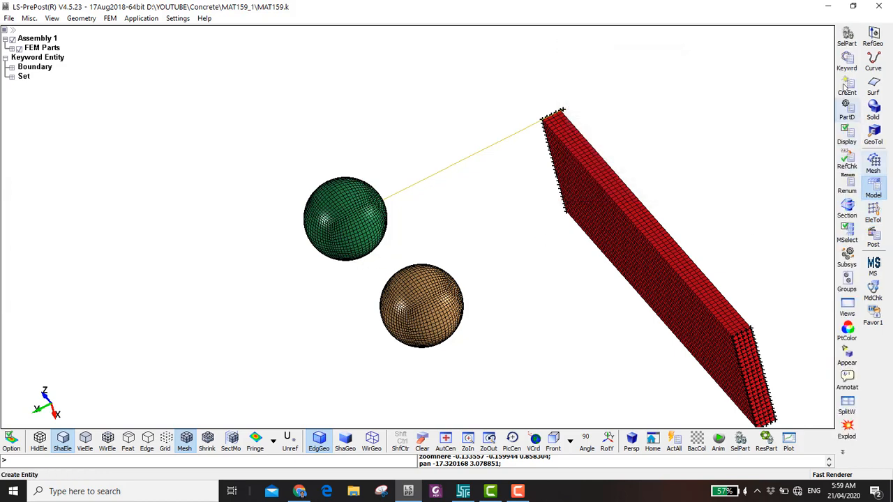
{"action": "left_click", "coordinate": [846, 60]}
{"action": "double_click", "coordinate": [601, 234]}
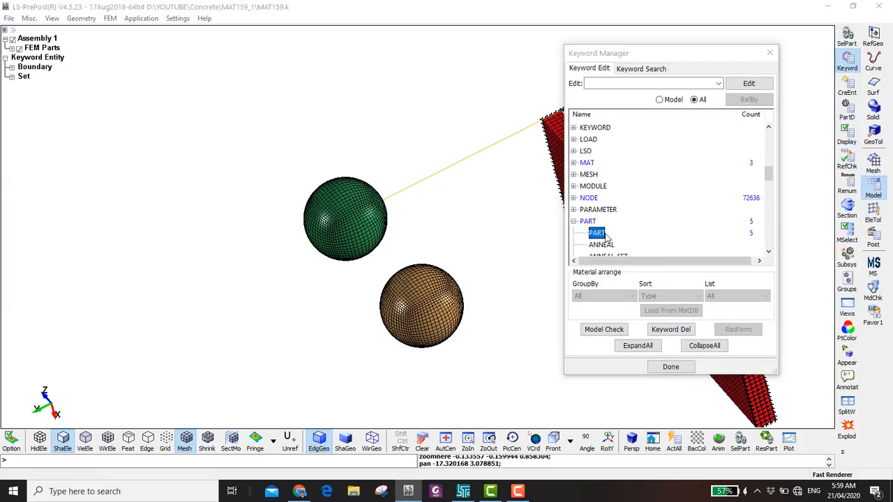
{"action": "left_click", "coordinate": [301, 207]}
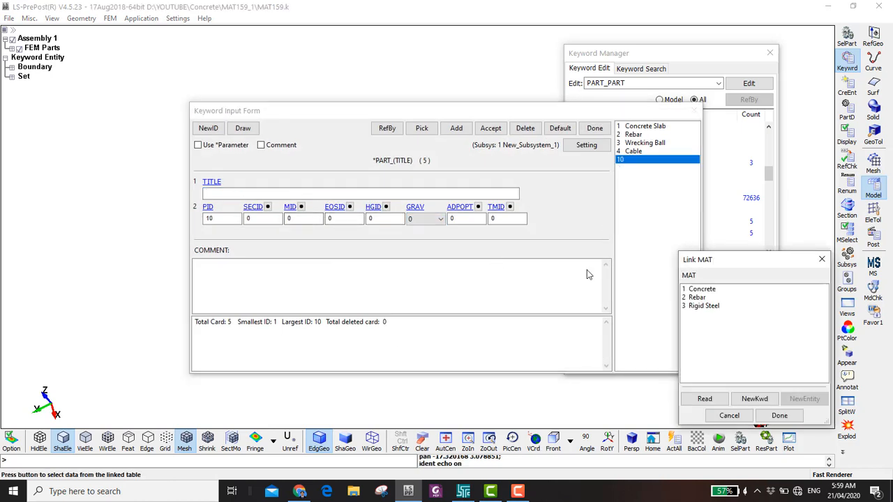
{"action": "left_click", "coordinate": [705, 307]}
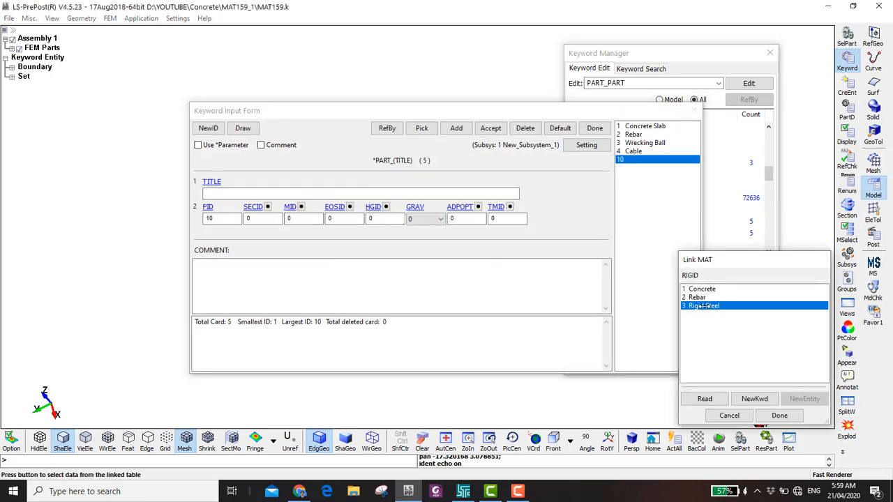
{"action": "double_click", "coordinate": [704, 307]}
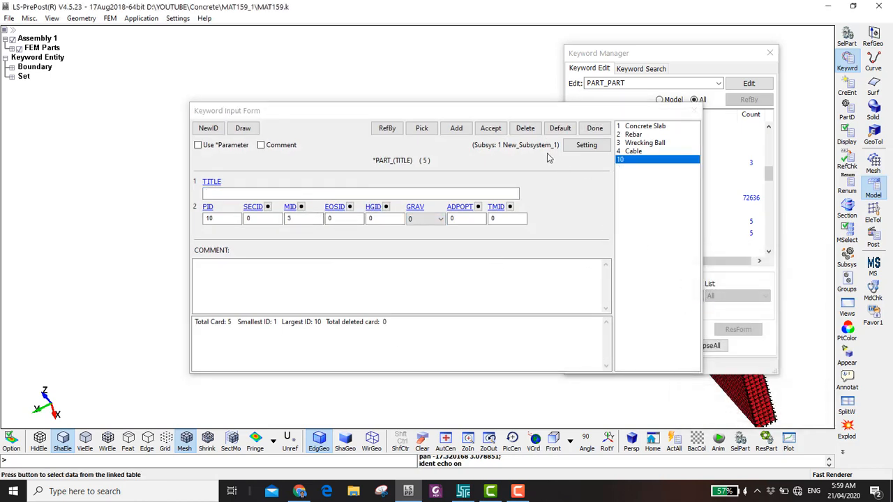
{"action": "left_click", "coordinate": [491, 130]}
{"action": "left_click", "coordinate": [595, 129]}
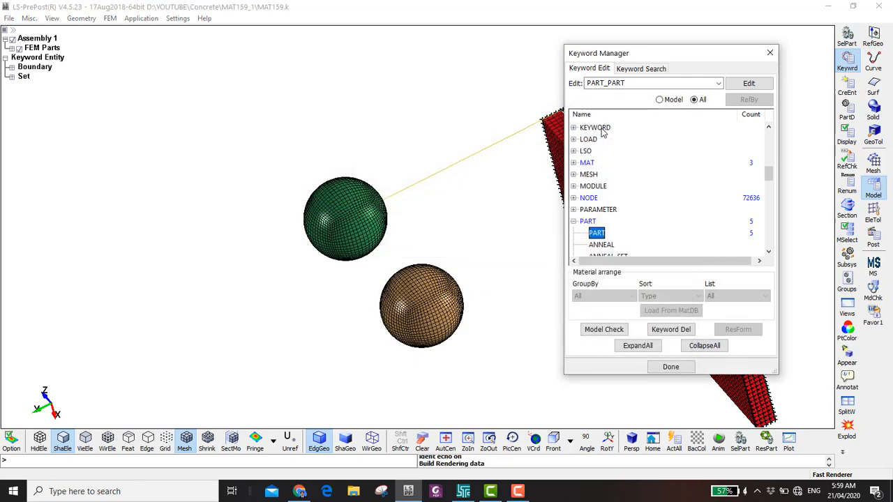
Create a second Rigid Steel material with ID 4 and a mass density of 0.0078385, based on the existing rigid material.
{"action": "left_click", "coordinate": [659, 100]}
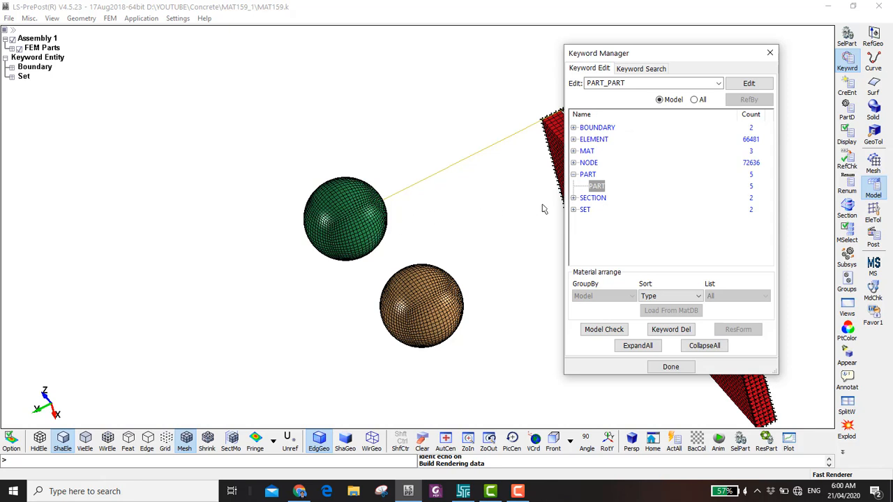
{"action": "left_click", "coordinate": [573, 175]}
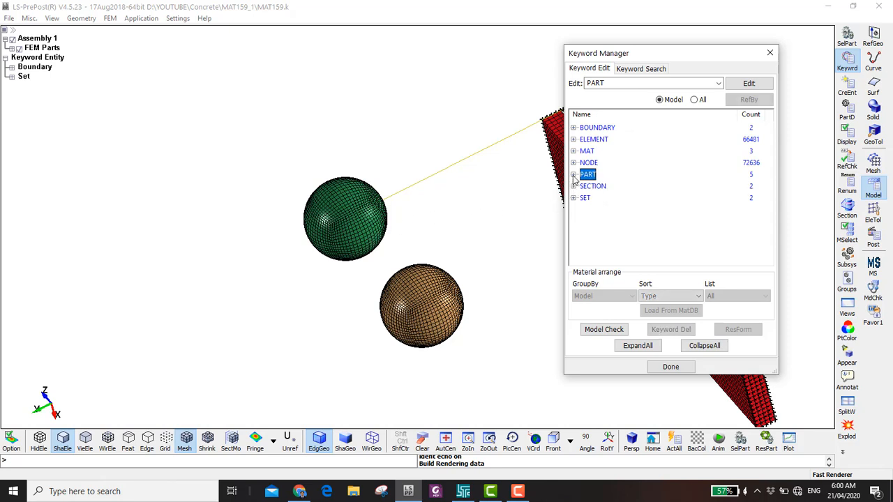
{"action": "double_click", "coordinate": [586, 152]}
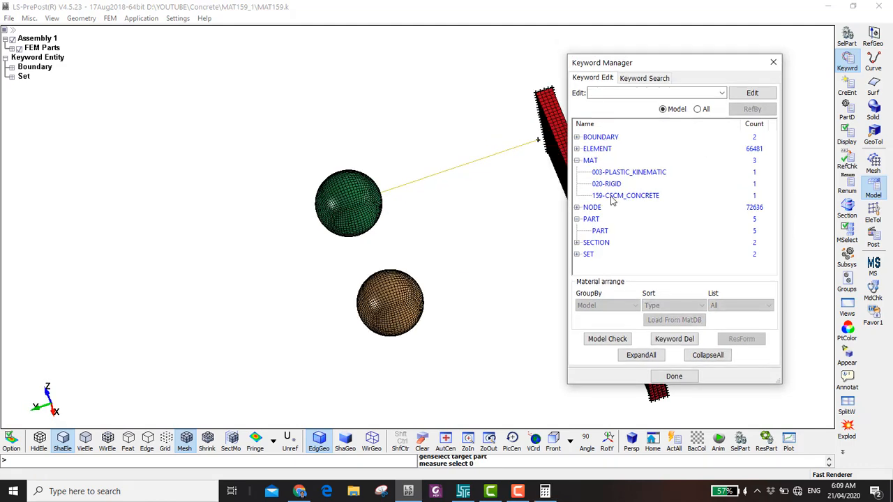
{"action": "double_click", "coordinate": [612, 184]}
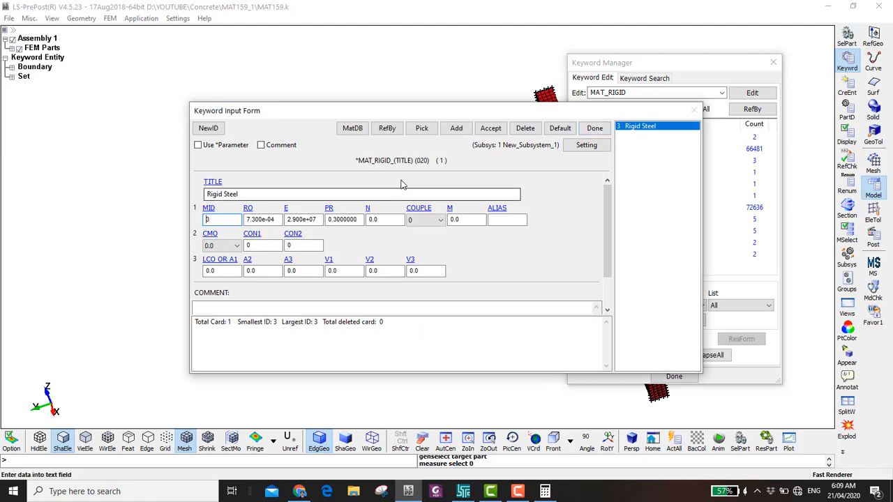
{"action": "left_click", "coordinate": [209, 129]}
{"action": "left_click_drag", "start_coordinate": [275, 114], "coordinate": [543, 74]}
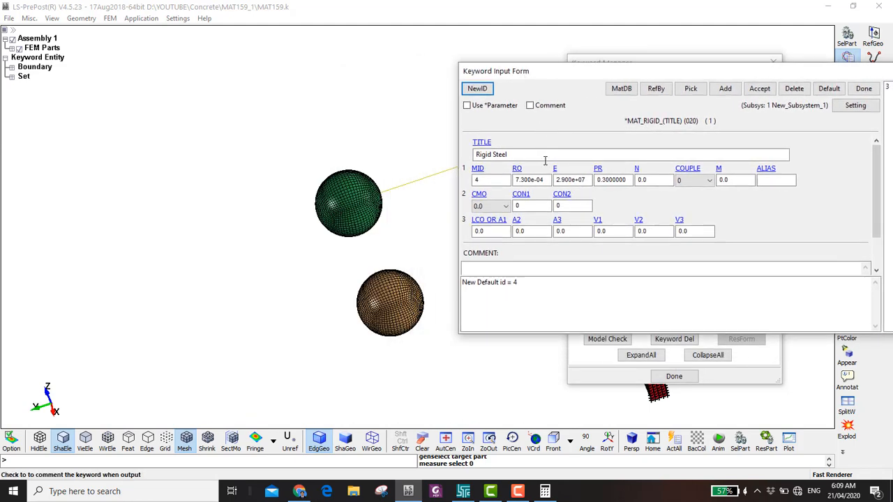
{"action": "double_click", "coordinate": [535, 179]}
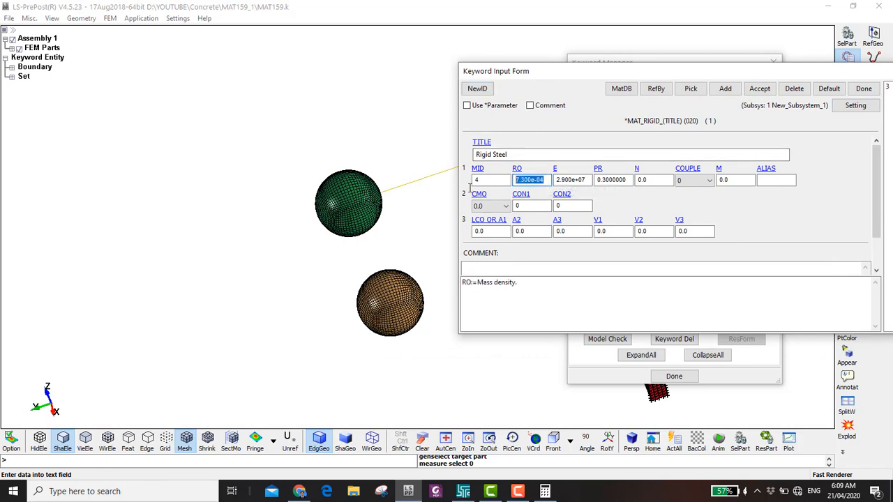
{"action": "type", "text": "0.0078385"}
{"action": "left_click_drag", "start_coordinate": [546, 180], "coordinate": [513, 180]}
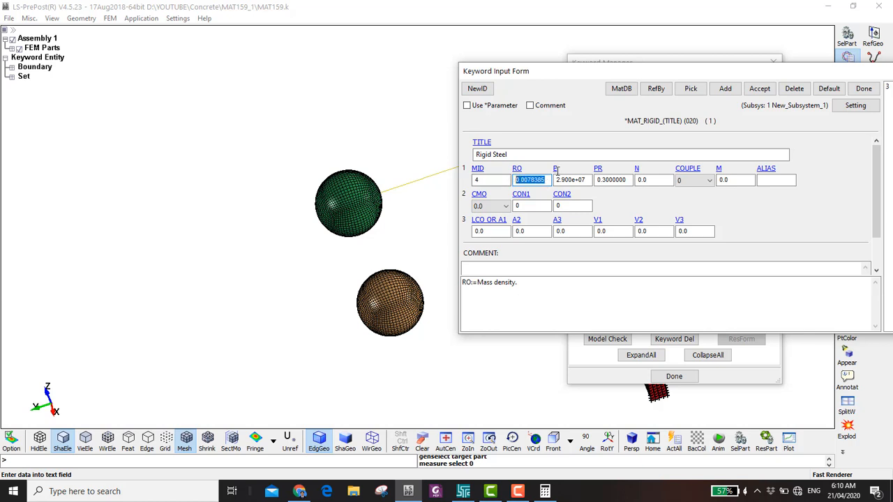
{"action": "left_click", "coordinate": [761, 88]}
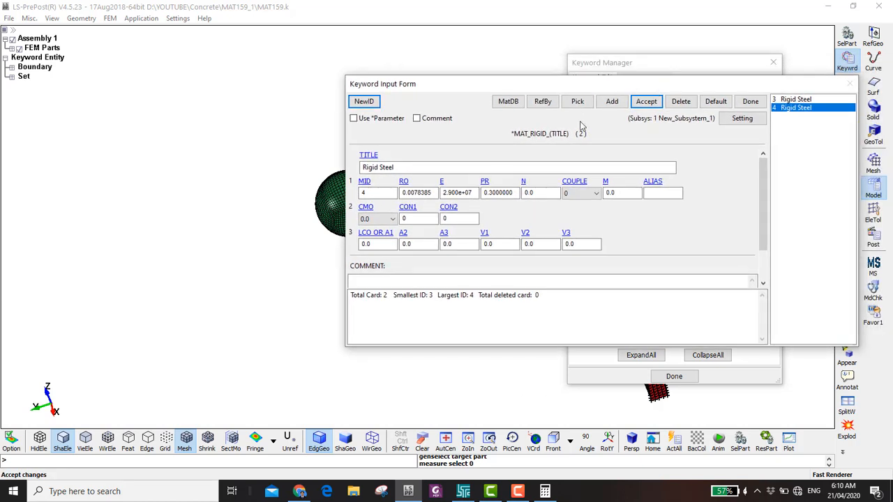
{"action": "left_click", "coordinate": [749, 103]}
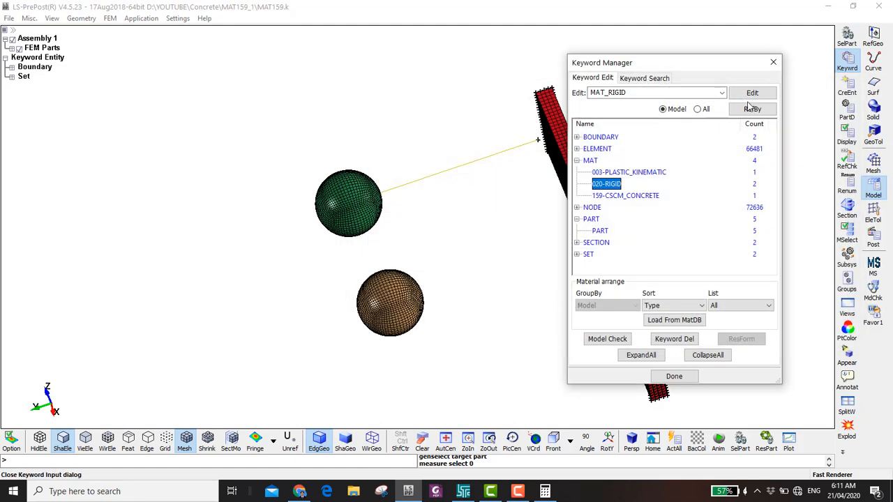
Link the Wrecking Ball part to Rigid Steel material 4 and accept the change.
{"action": "left_click", "coordinate": [630, 174]}
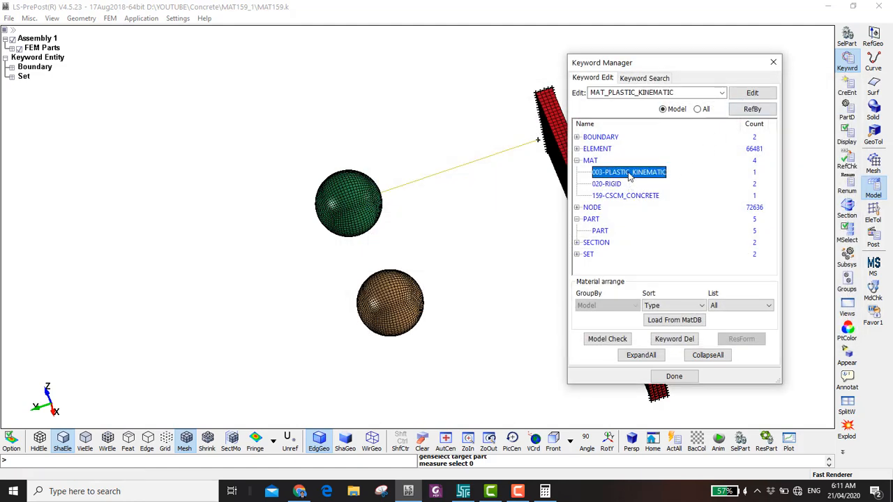
{"action": "double_click", "coordinate": [599, 232]}
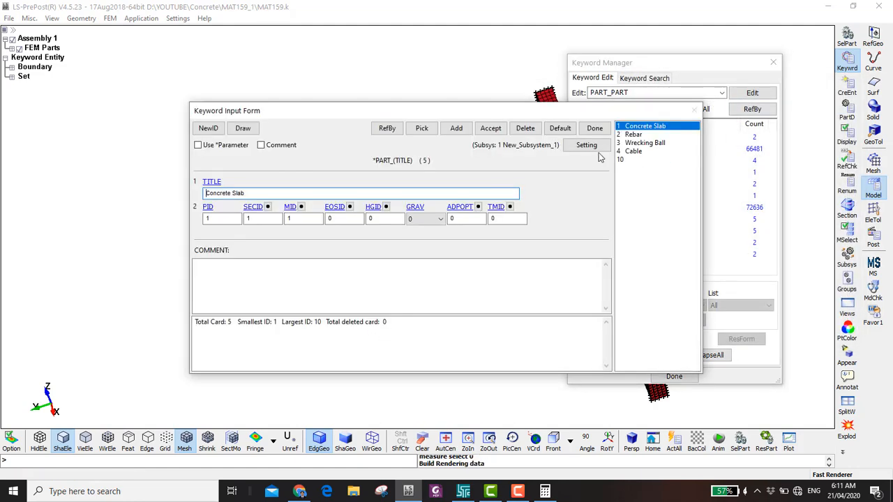
{"action": "left_click", "coordinate": [634, 143]}
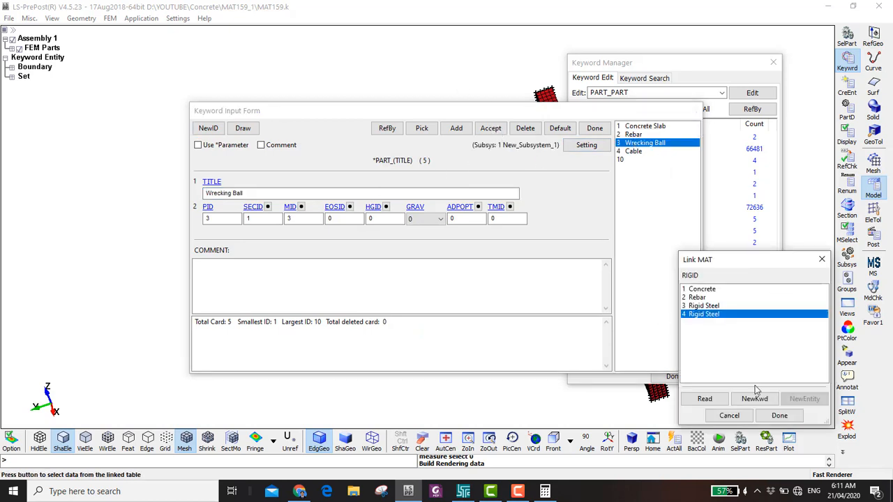
{"action": "left_click", "coordinate": [779, 415]}
{"action": "left_click", "coordinate": [500, 132]}
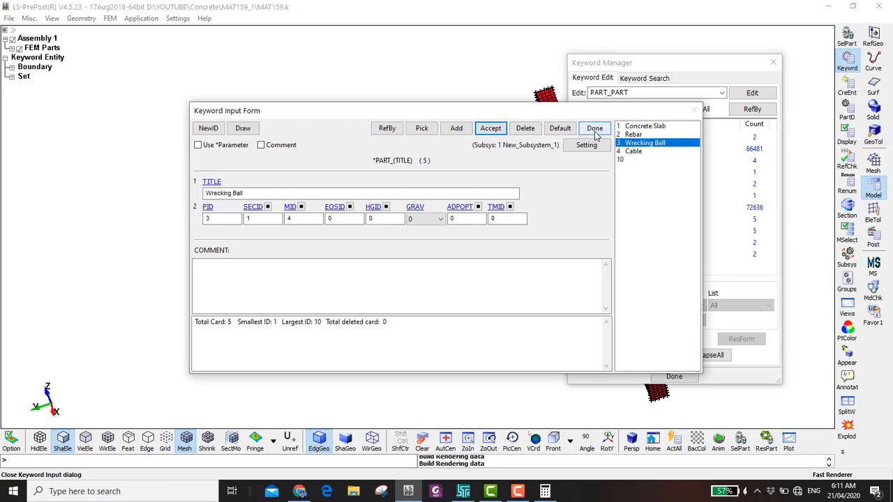
{"action": "left_click", "coordinate": [595, 130]}
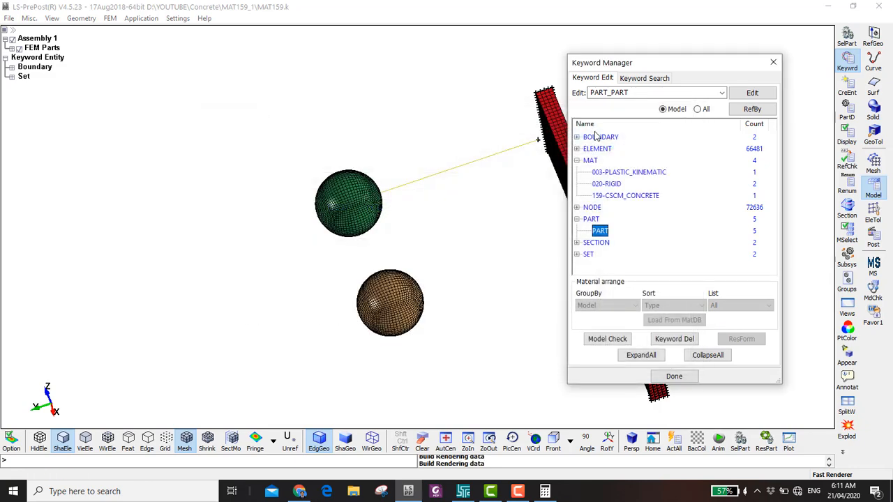
Measure the mass of part 10 and of the wrecking ball, and compare both in the message log.
{"action": "left_click", "coordinate": [873, 213]}
{"action": "left_click", "coordinate": [846, 307]}
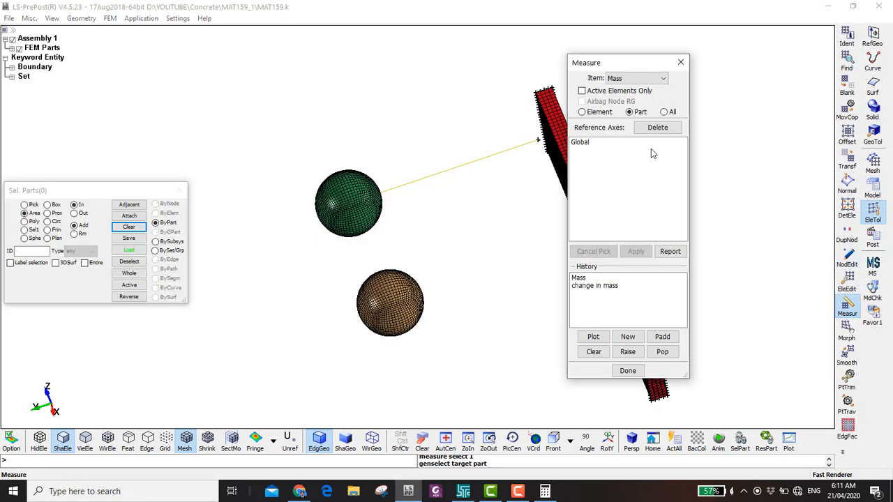
{"action": "left_click", "coordinate": [396, 297]}
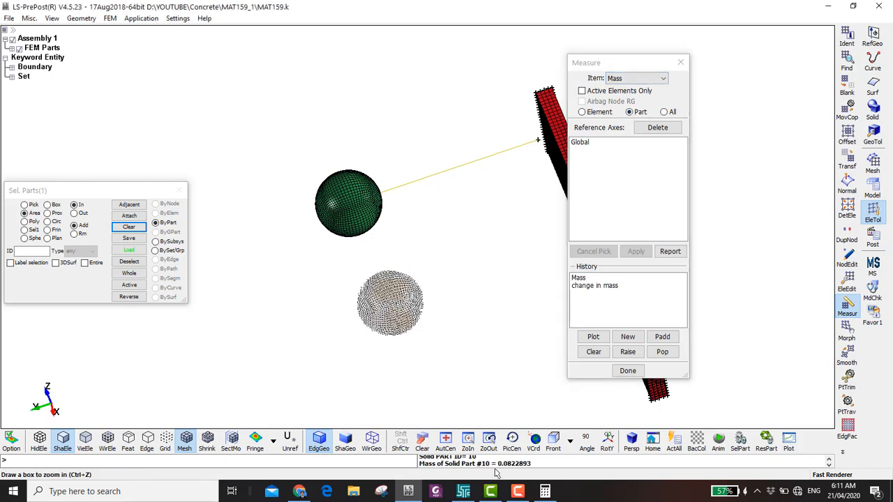
{"action": "left_click", "coordinate": [348, 213]}
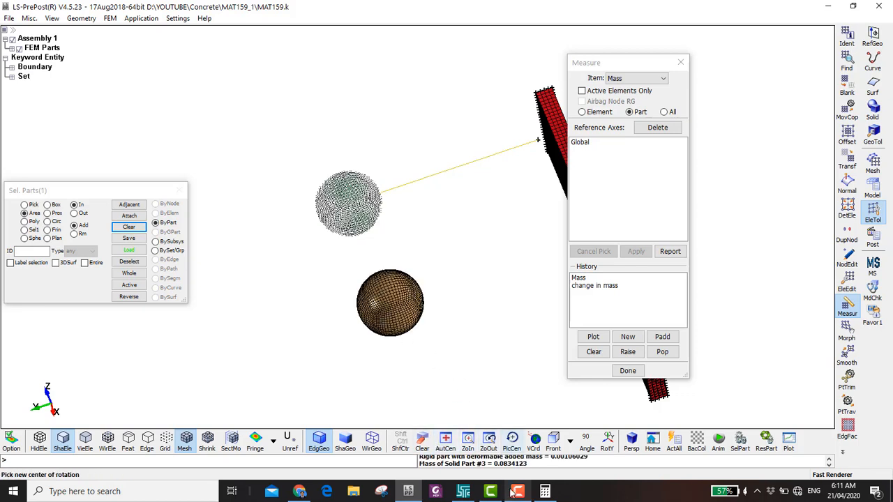
{"action": "left_click", "coordinate": [556, 464]}
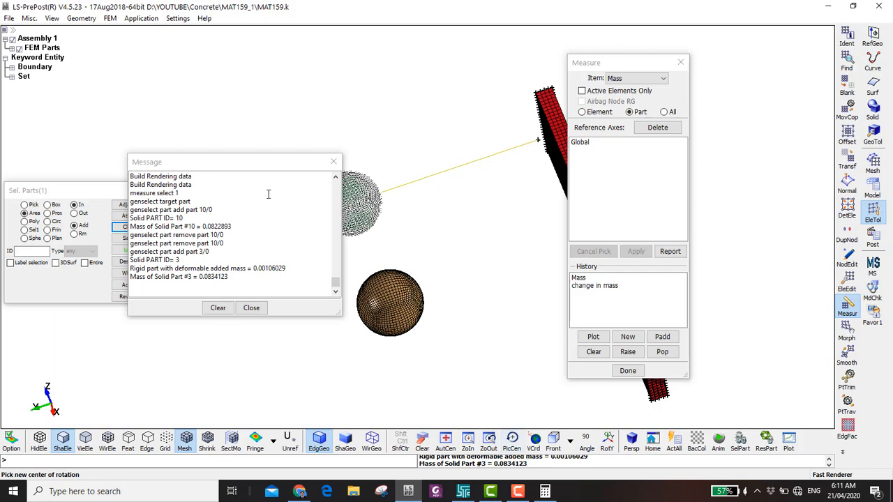
{"action": "left_click_drag", "start_coordinate": [259, 159], "coordinate": [203, 75]}
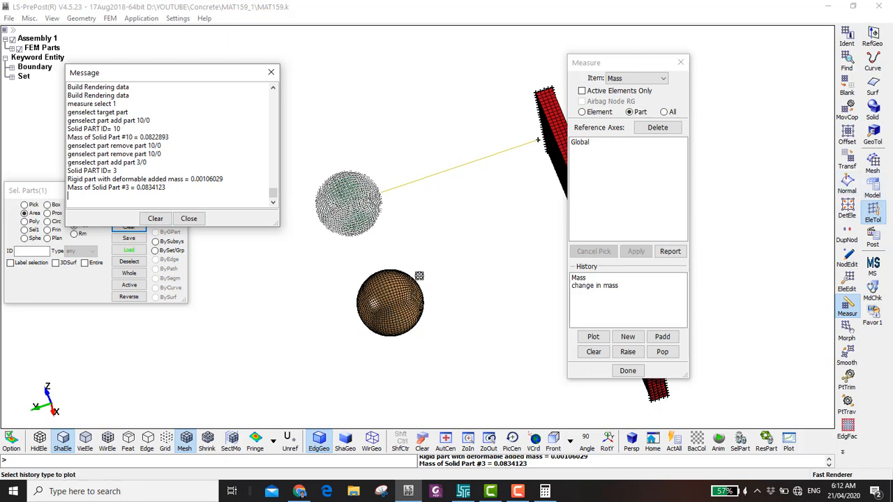
Delete part 10, the copied ball, from the part definitions and confirm its removal.
{"action": "left_click", "coordinate": [871, 187]}
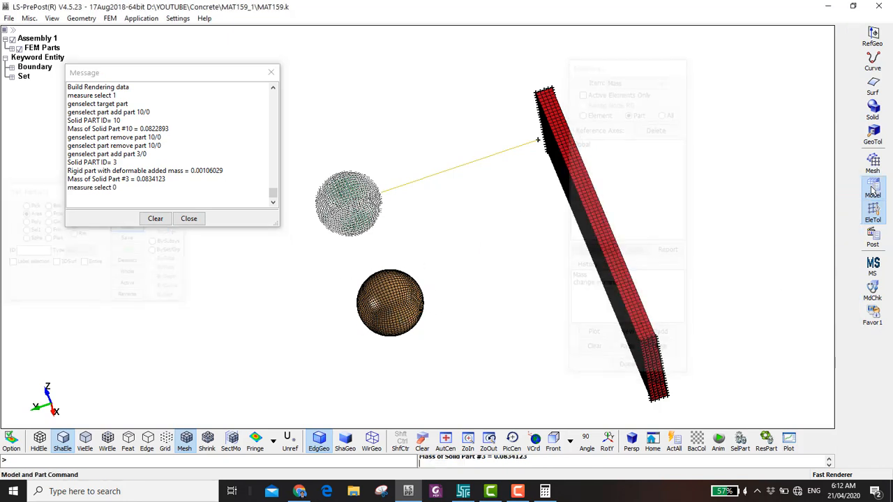
{"action": "left_click", "coordinate": [847, 64]}
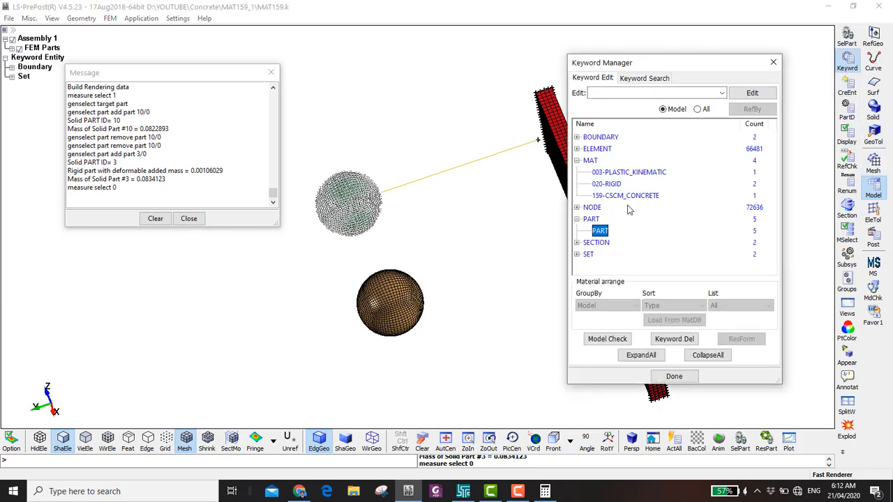
{"action": "double_click", "coordinate": [600, 231]}
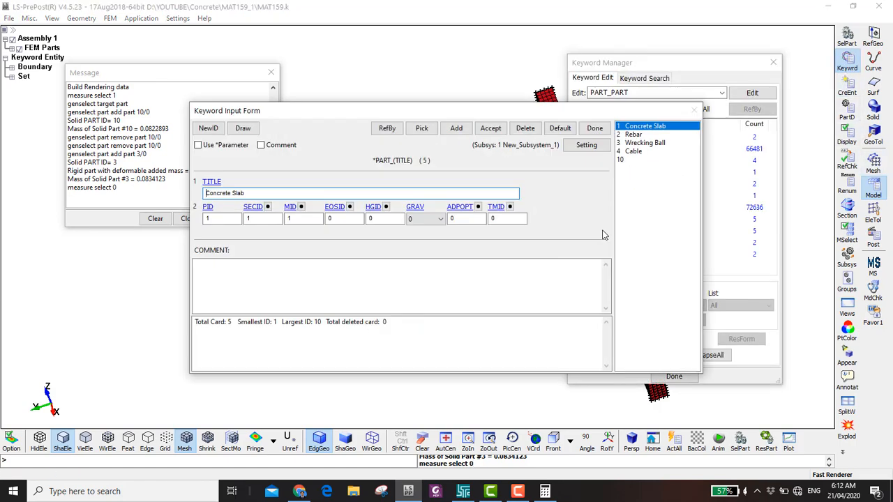
{"action": "left_click", "coordinate": [627, 161]}
{"action": "left_click", "coordinate": [525, 128]}
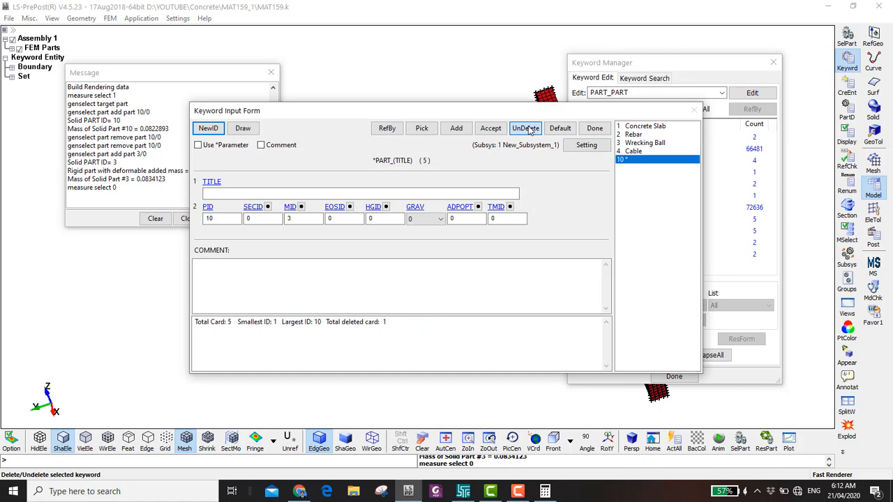
{"action": "left_click", "coordinate": [593, 129]}
{"action": "left_click", "coordinate": [469, 282]}
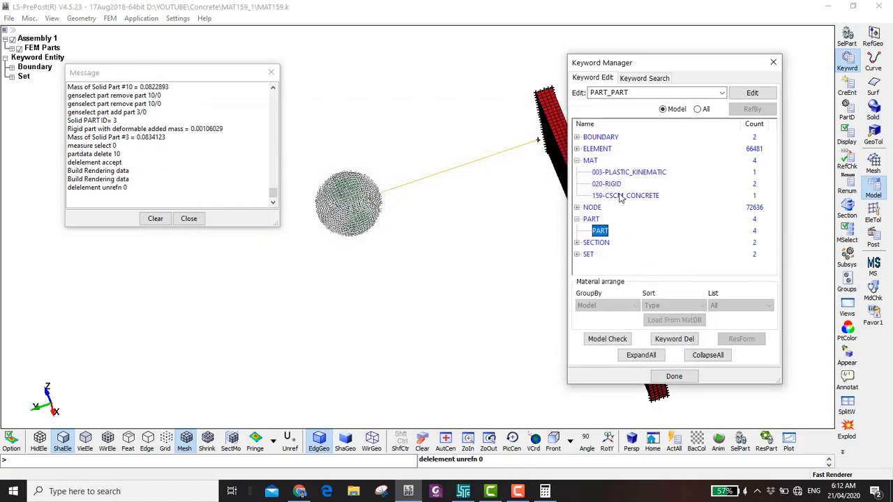
Delete the original Rigid Steel material with ID 3 from the rigid material definitions and confirm its removal.
{"action": "double_click", "coordinate": [607, 184]}
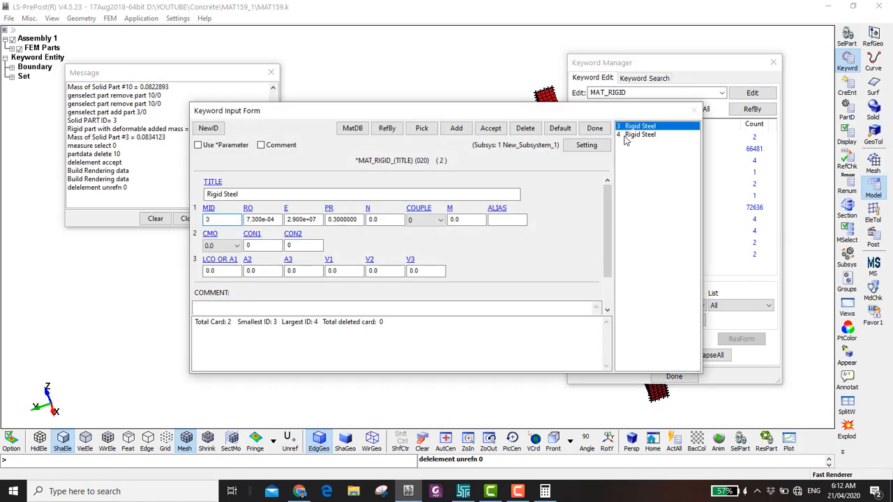
{"action": "left_click", "coordinate": [526, 128]}
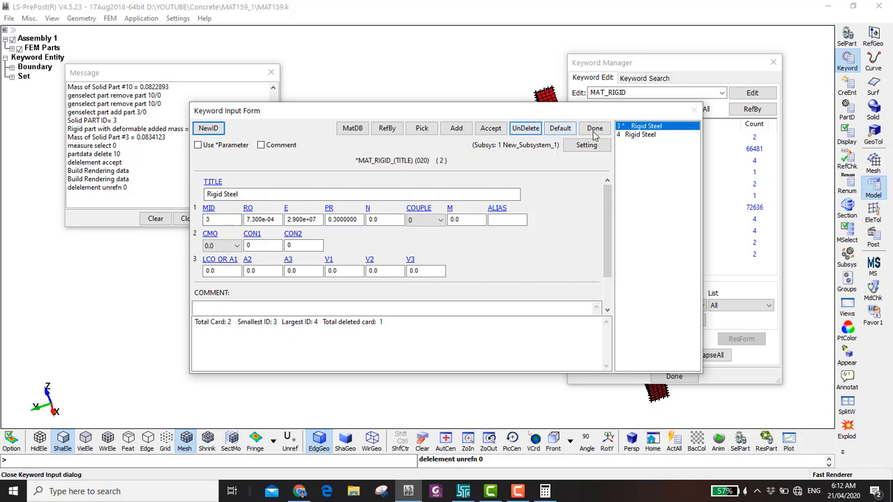
{"action": "left_click", "coordinate": [594, 128]}
{"action": "left_click", "coordinate": [465, 282]}
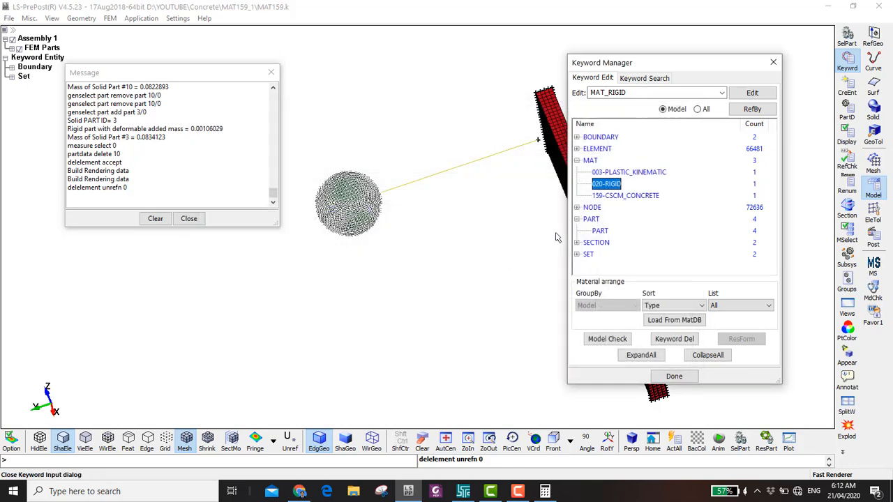
Renumber the remaining Rigid Steel material to ID 3 and accept the change.
{"action": "double_click", "coordinate": [606, 183]}
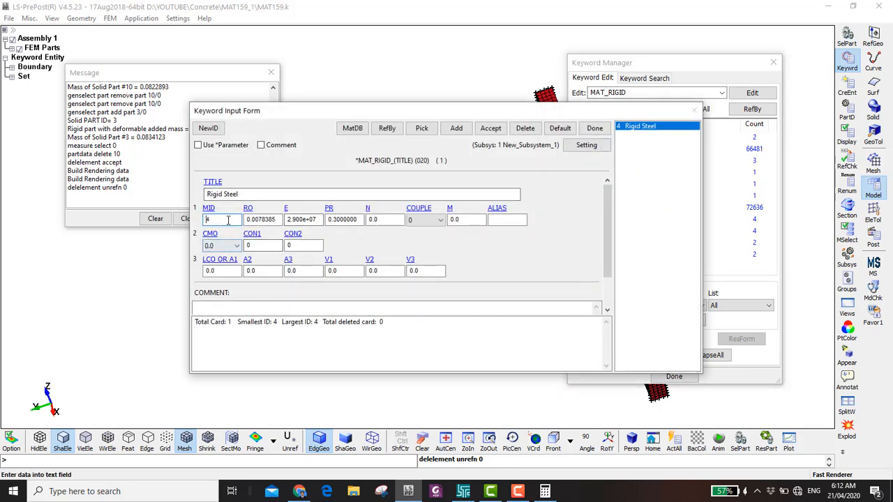
{"action": "left_click", "coordinate": [228, 219]}
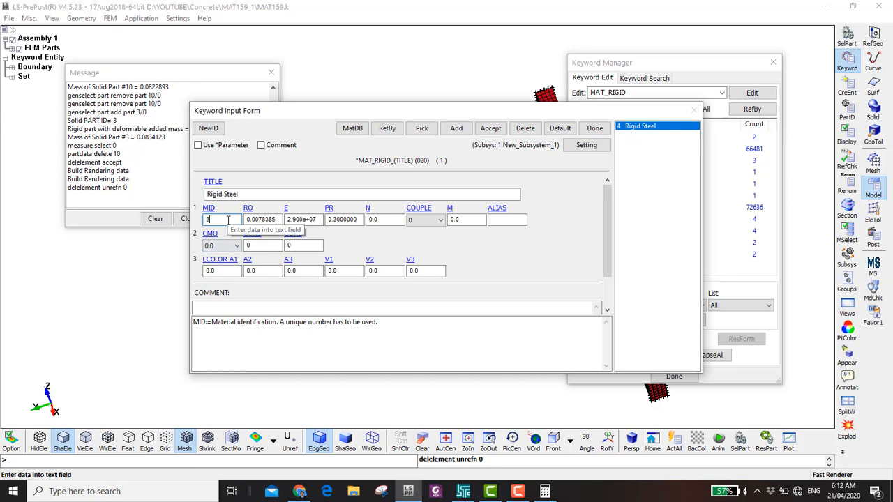
{"action": "left_click", "coordinate": [490, 128]}
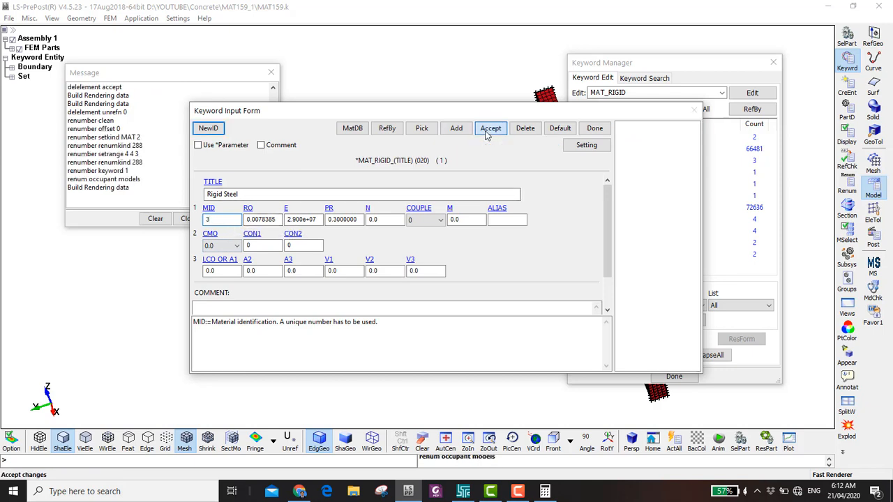
{"action": "left_click", "coordinate": [594, 129]}
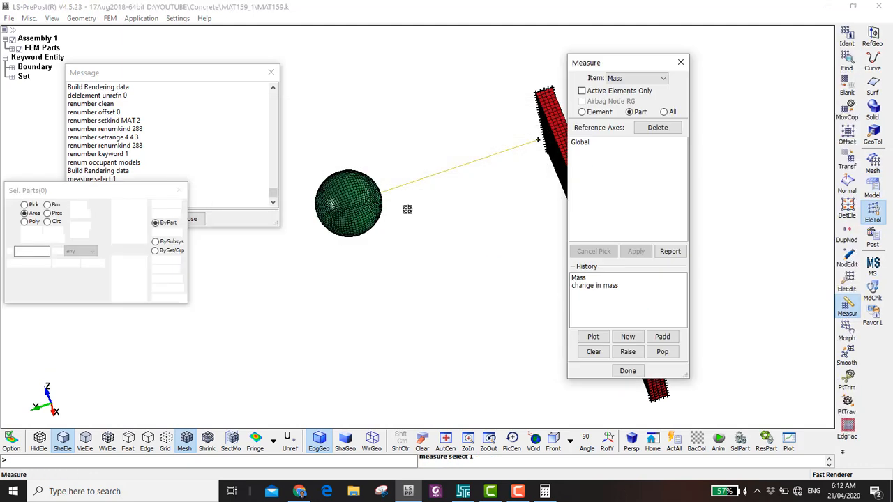
Open a new CONTACT_AUTOMATIC_SURFACE_TO_SURFACE definition from the full list of keywords.
{"action": "left_click", "coordinate": [873, 190]}
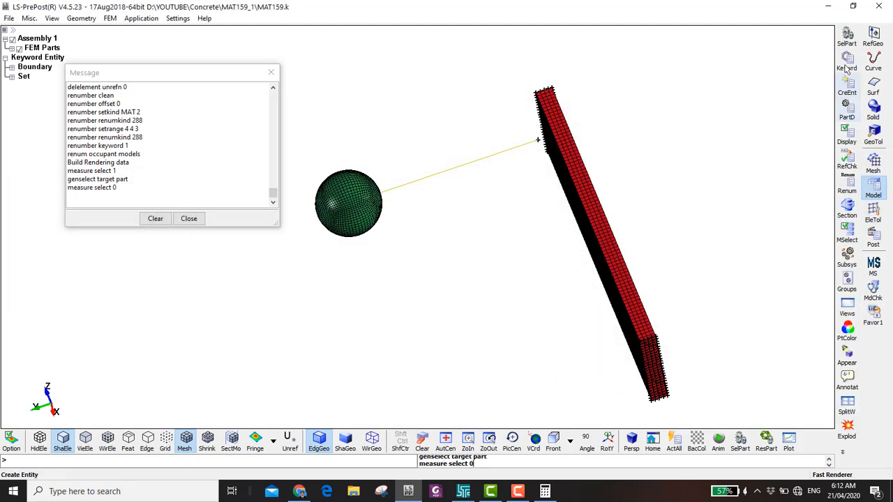
{"action": "left_click", "coordinate": [846, 65]}
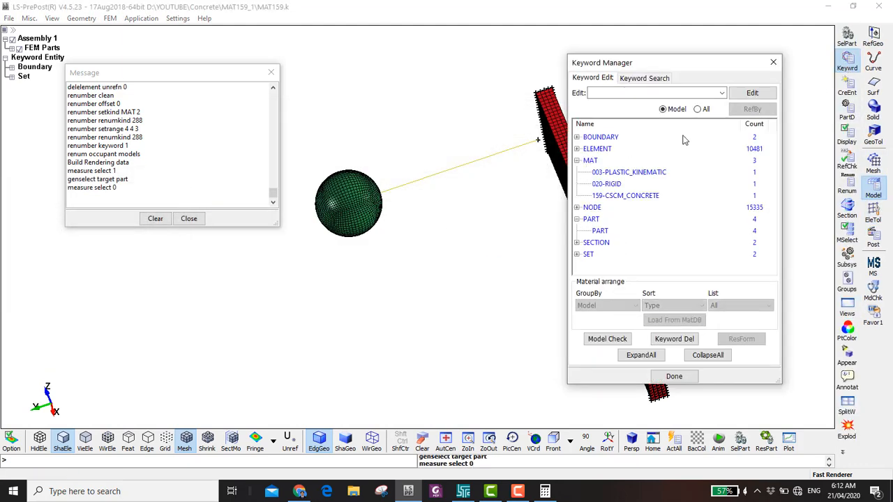
{"action": "scroll", "coordinate": [602, 219], "scroll_direction": "down", "scroll_amount": 2}
{"action": "double_click", "coordinate": [600, 187]}
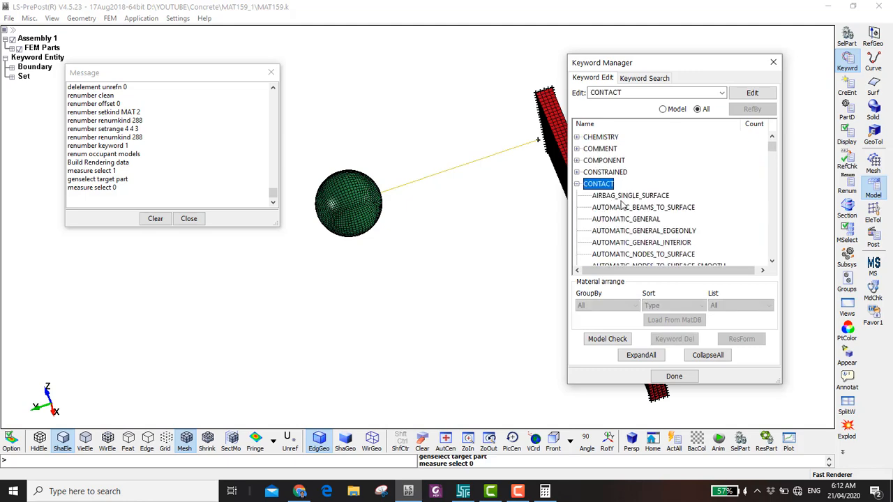
{"action": "scroll", "coordinate": [621, 202], "scroll_direction": "down", "scroll_amount": 3}
{"action": "scroll", "coordinate": [635, 213], "scroll_direction": "down", "scroll_amount": 3}
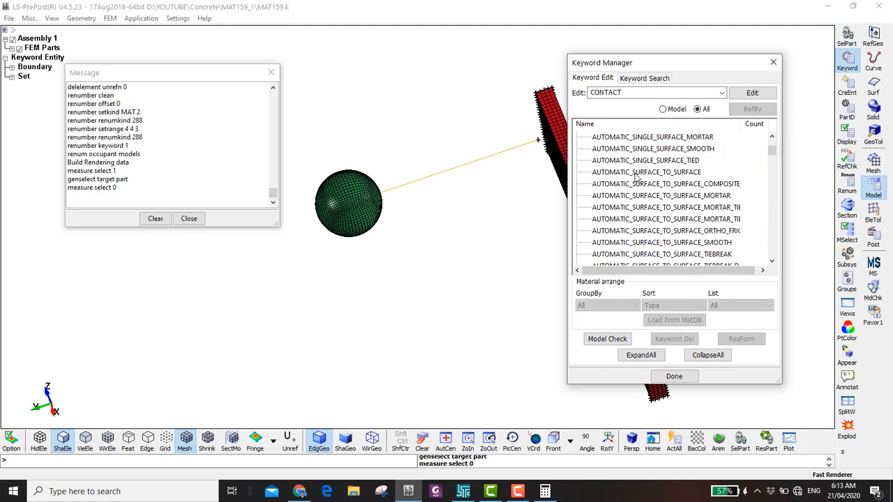
{"action": "left_click", "coordinate": [635, 172]}
{"action": "double_click", "coordinate": [635, 174]}
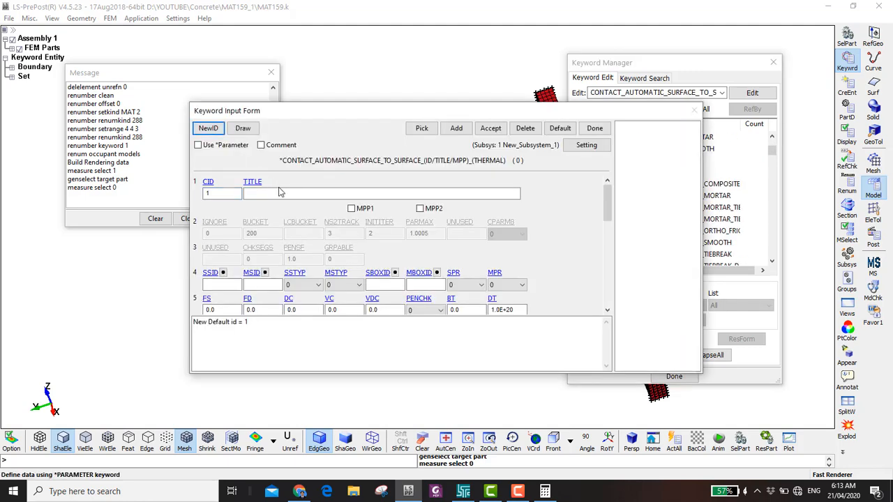
Title the new surface-to-surface contact "Wrecking Ball to Concrete Slab".
{"action": "left_click", "coordinate": [282, 193]}
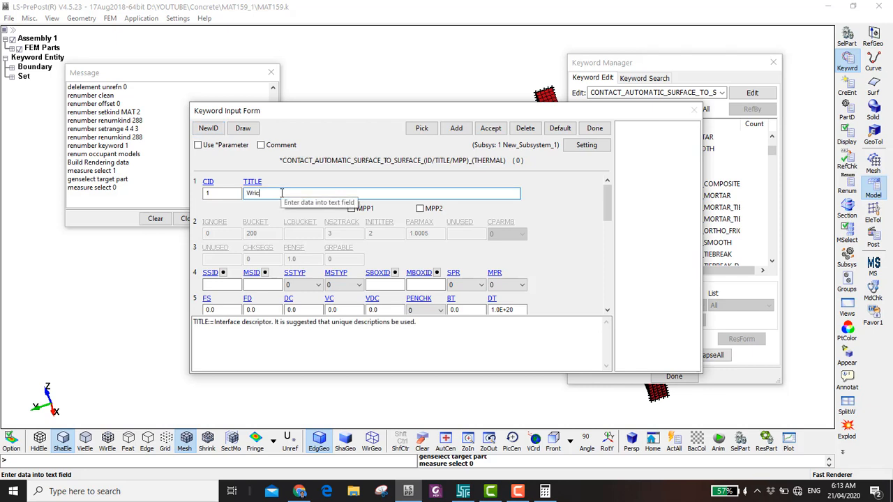
{"action": "type", "text": "Wrecking Ball to "}
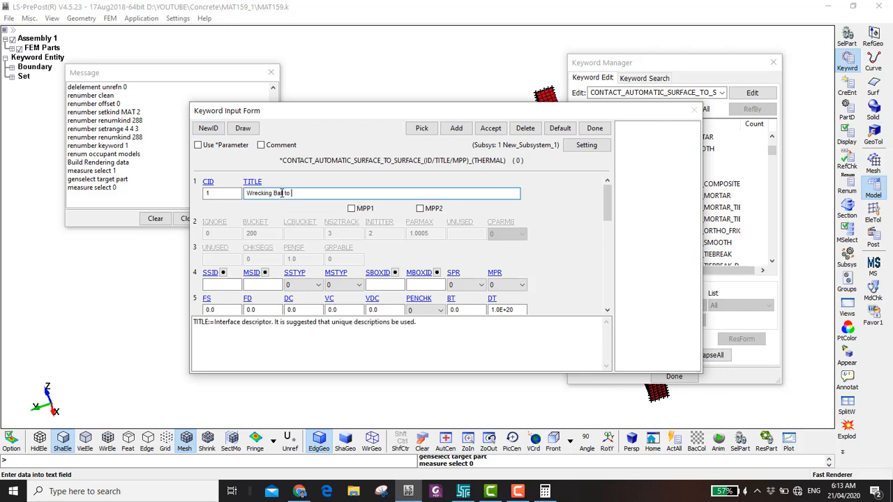
{"action": "type", "text": "Concrete Slab"}
Set the contact's slave and master types to 3 (part ID) and open the part choices for the slave side.
{"action": "left_click", "coordinate": [317, 284]}
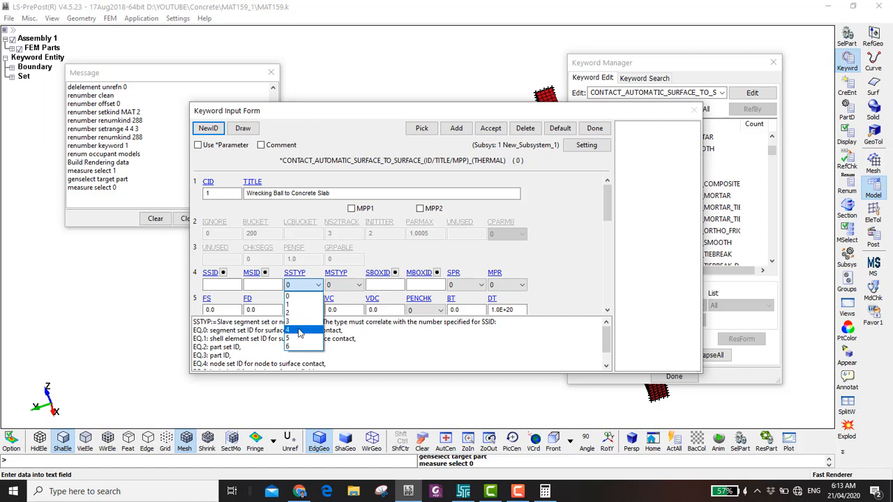
{"action": "left_click", "coordinate": [300, 320]}
{"action": "left_click", "coordinate": [345, 284]}
{"action": "left_click", "coordinate": [336, 321]}
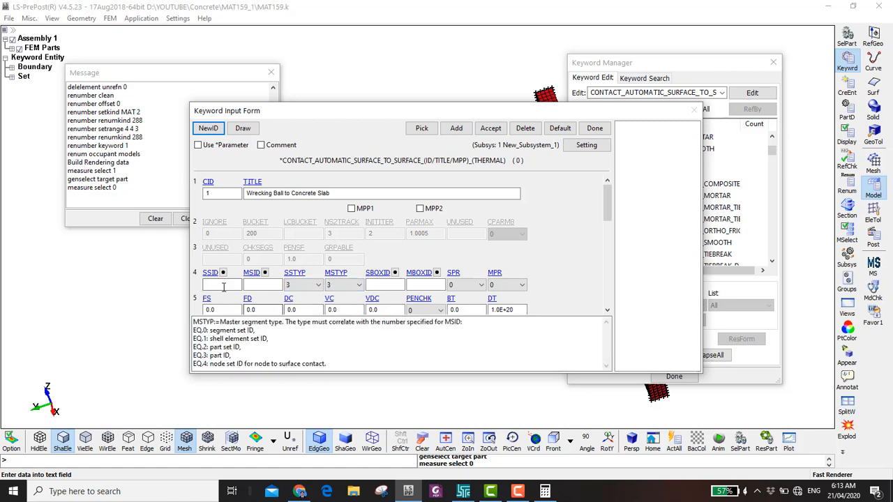
{"action": "left_click", "coordinate": [223, 273]}
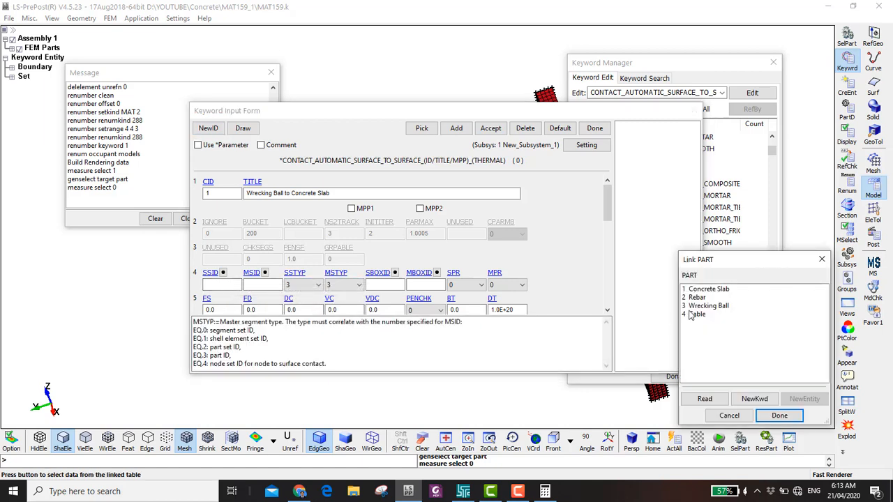
Assign the Wrecking Ball as slave and the Concrete Slab as master of the surface-to-surface contact, and save the card.
{"action": "left_click", "coordinate": [718, 311]}
{"action": "left_click", "coordinate": [778, 415]}
{"action": "left_click", "coordinate": [265, 273]}
{"action": "left_click", "coordinate": [708, 288]}
{"action": "left_click", "coordinate": [779, 415]}
{"action": "left_click", "coordinate": [491, 129]}
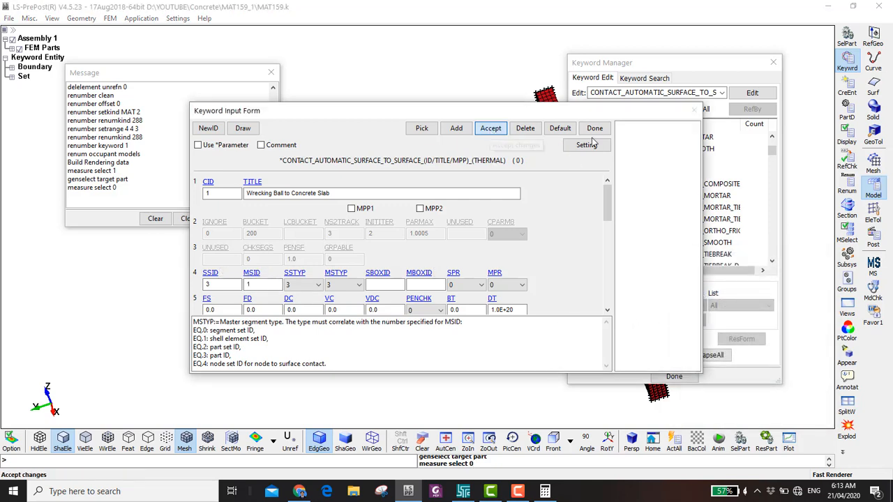
{"action": "left_click", "coordinate": [594, 128]}
{"action": "scroll", "coordinate": [663, 175], "scroll_direction": "up", "scroll_amount": 1}
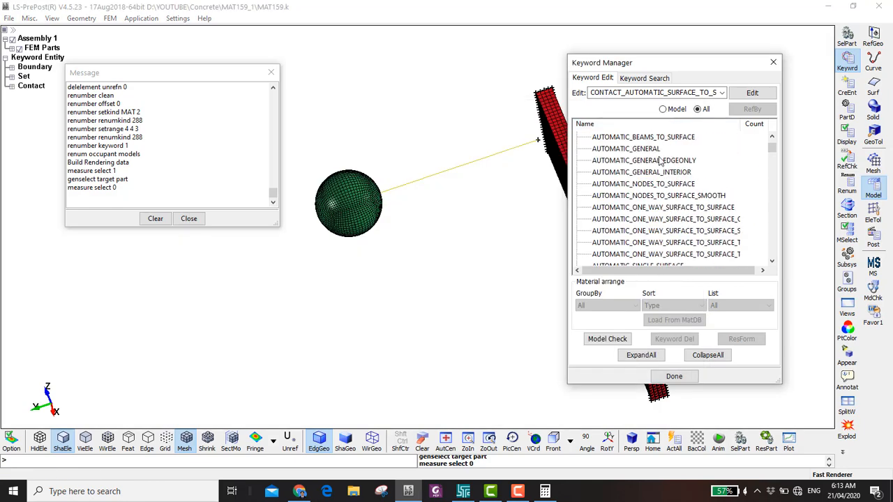
Review the keywords defined in the model and examine the concrete slab's mesh up close.
{"action": "left_click", "coordinate": [662, 110]}
{"action": "middle_click_drag", "start_coordinate": [428, 173], "coordinate": [340, 163], "text": "ctrl"}
{"action": "right_click_drag", "start_coordinate": [341, 164], "coordinate": [347, 162], "text": "ctrl"}
{"action": "scroll", "coordinate": [351, 215], "scroll_direction": "up", "scroll_amount": 1}
{"action": "left_click_drag", "start_coordinate": [351, 214], "coordinate": [460, 276], "text": "ctrl"}
{"action": "scroll", "coordinate": [458, 278], "scroll_direction": "up", "scroll_amount": 3}
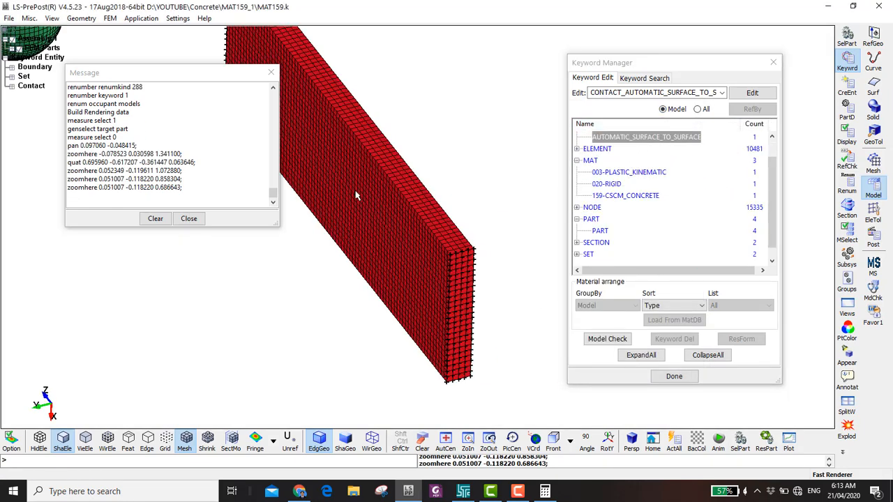
{"action": "middle_click_drag", "start_coordinate": [456, 275], "coordinate": [516, 296], "text": "ctrl"}
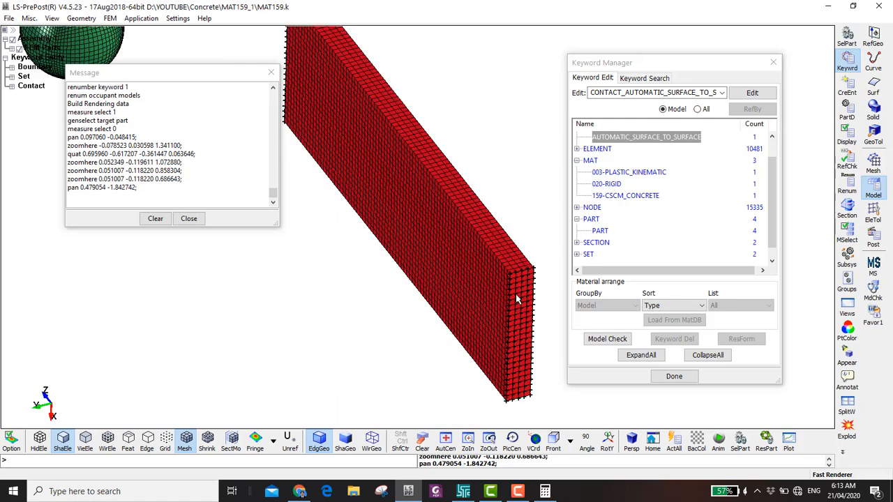
{"action": "scroll", "coordinate": [516, 296], "scroll_direction": "down", "scroll_amount": 1}
{"action": "scroll", "coordinate": [691, 201], "scroll_direction": "up", "scroll_amount": 1}
Open a CONSTRAINED_LAGRANGE_IN_SOLID card from the full list of keywords.
{"action": "left_click", "coordinate": [697, 109]}
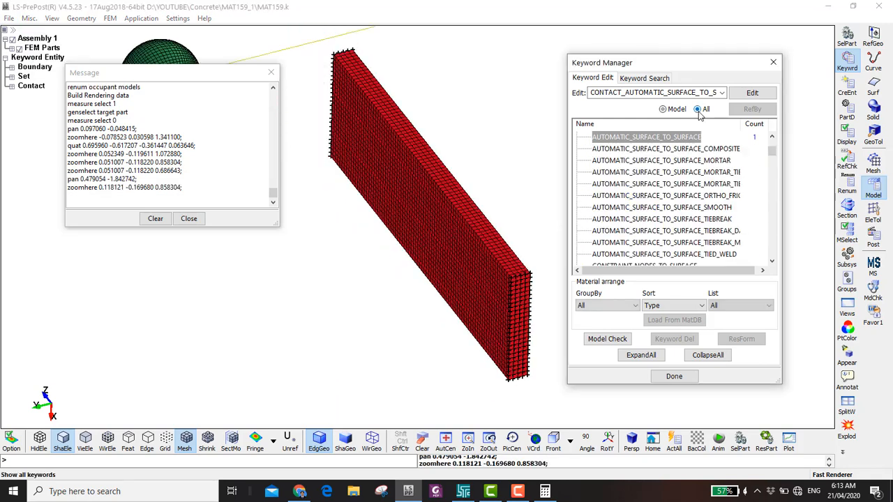
{"action": "scroll", "coordinate": [683, 181], "scroll_direction": "up", "scroll_amount": 10}
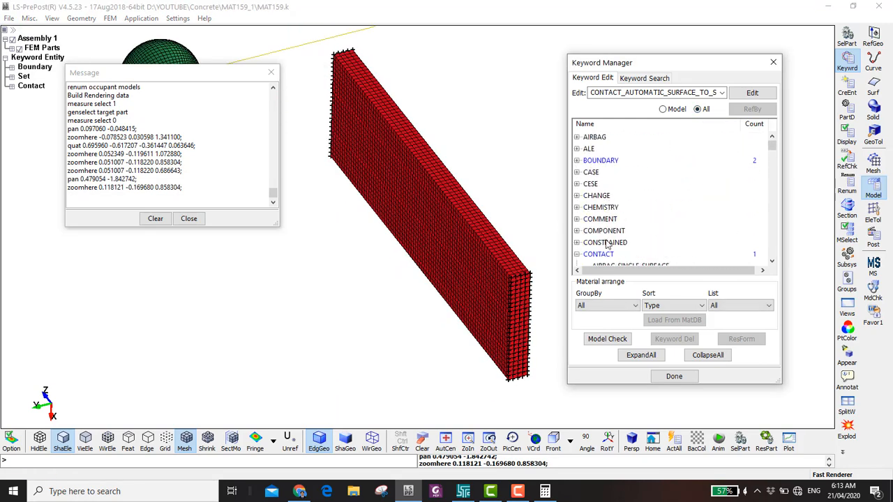
{"action": "double_click", "coordinate": [608, 243]}
{"action": "scroll", "coordinate": [616, 238], "scroll_direction": "down", "scroll_amount": 3}
{"action": "scroll", "coordinate": [627, 223], "scroll_direction": "up", "scroll_amount": 2}
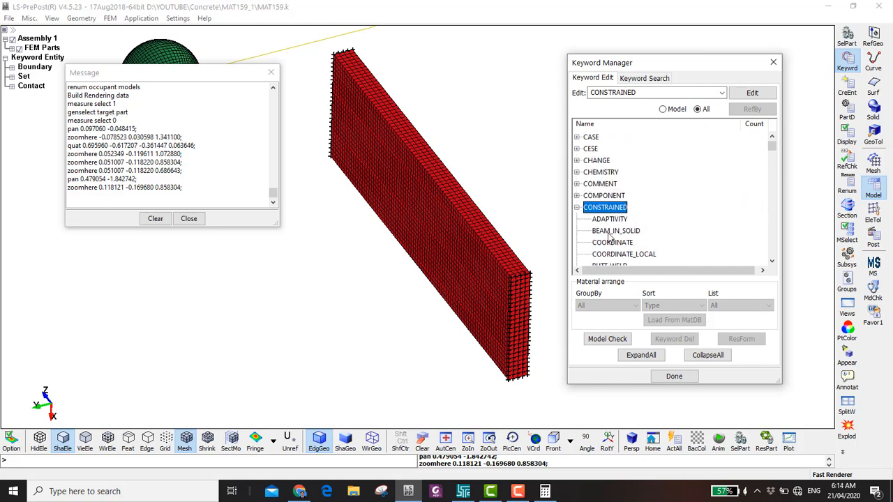
{"action": "scroll", "coordinate": [608, 237], "scroll_direction": "down", "scroll_amount": 15}
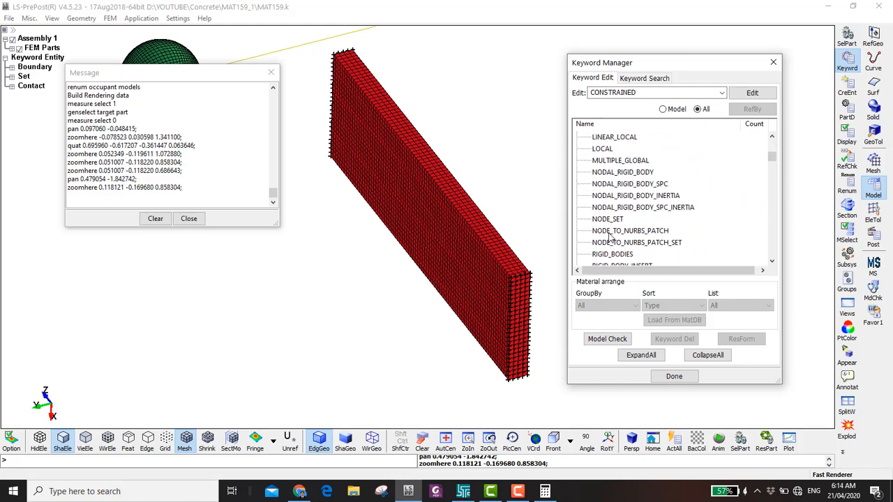
{"action": "scroll", "coordinate": [613, 195], "scroll_direction": "up", "scroll_amount": 2}
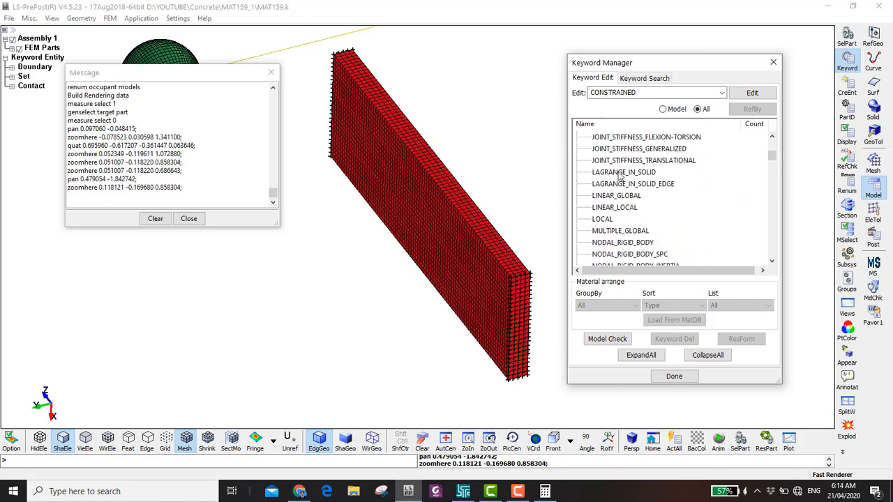
{"action": "left_click", "coordinate": [620, 174]}
{"action": "double_click", "coordinate": [620, 175]}
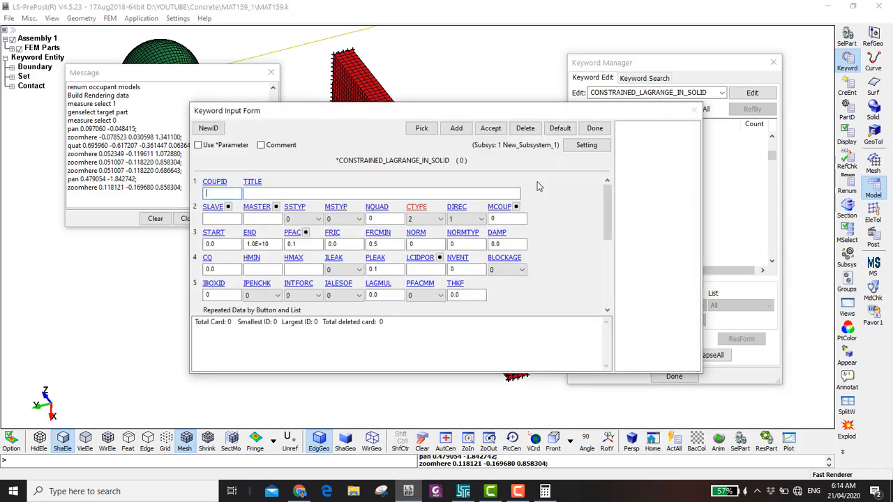
Title the Lagrange-in-solid coupling card "Beams and Concrete Slab".
{"action": "left_click", "coordinate": [208, 129]}
{"action": "left_click", "coordinate": [258, 193]}
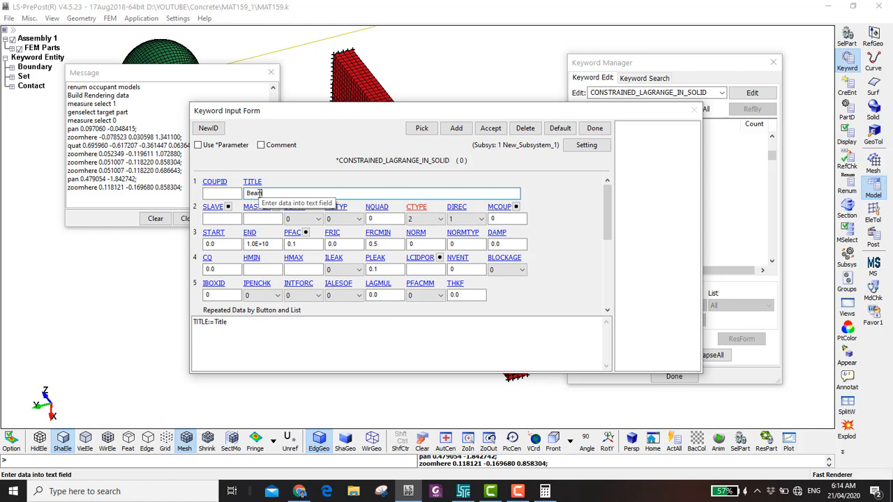
{"action": "type", "text": "Beams and Conc"}
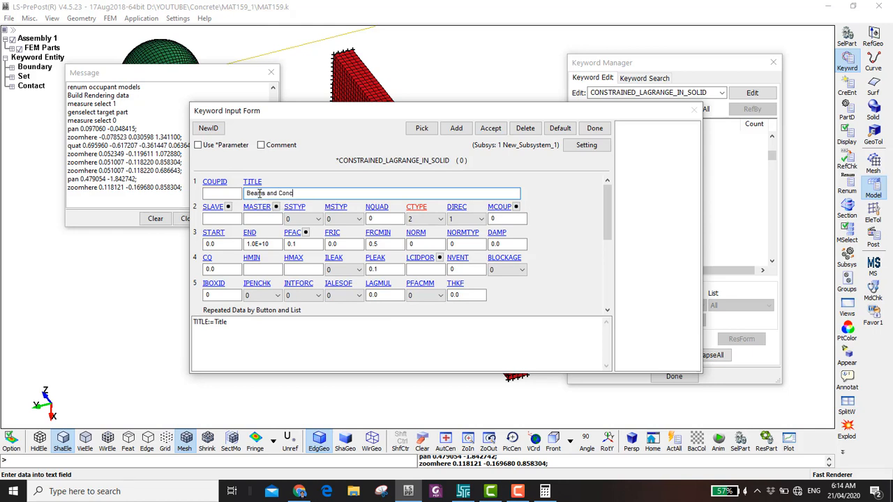
{"action": "type", "text": "rete Slab"}
Set SSTYP and MSTYP to 1 (part ID), with Rebar as the slave and Concrete Slab as the master.
{"action": "left_click", "coordinate": [303, 219]}
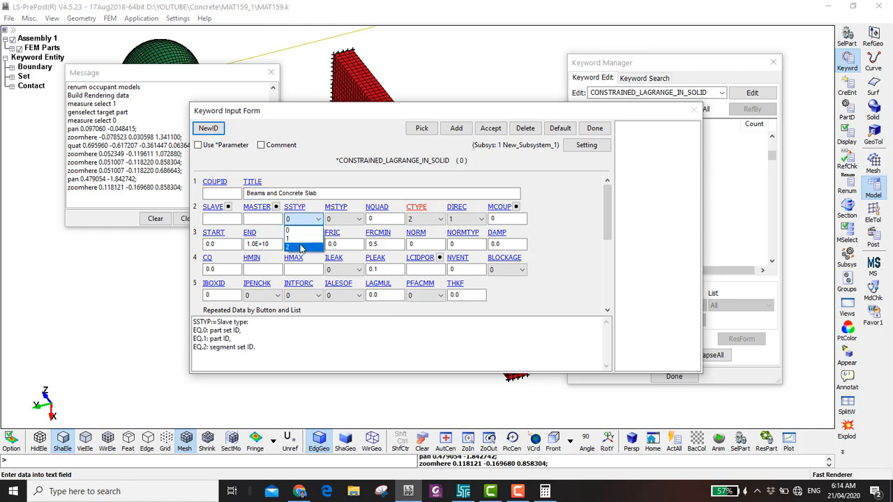
{"action": "left_click", "coordinate": [296, 238]}
{"action": "left_click", "coordinate": [344, 219]}
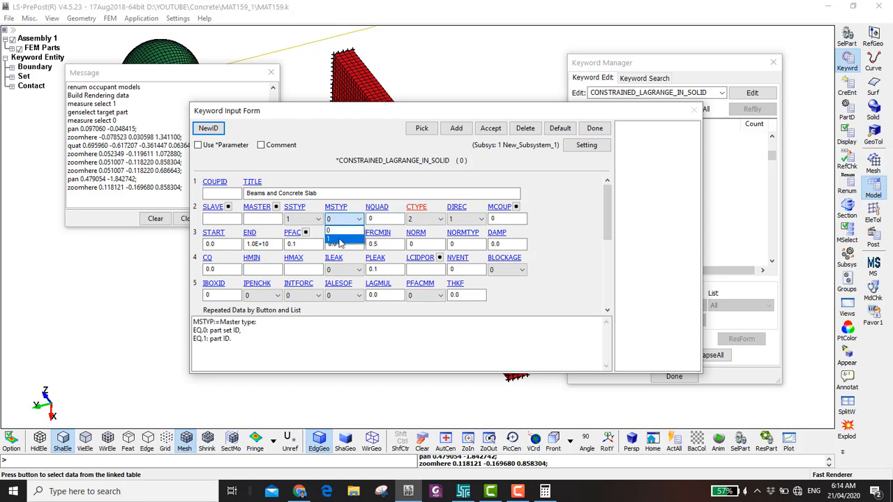
{"action": "left_click", "coordinate": [339, 242]}
{"action": "left_click", "coordinate": [230, 219]}
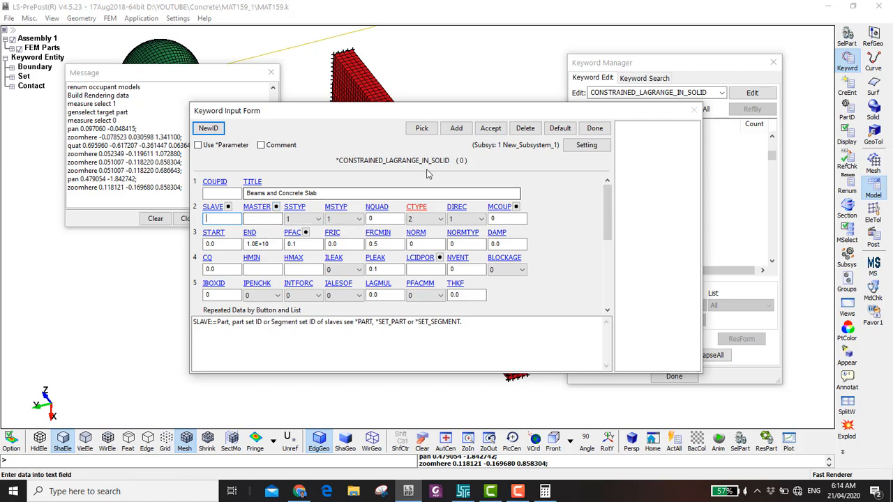
{"action": "left_click", "coordinate": [275, 207]}
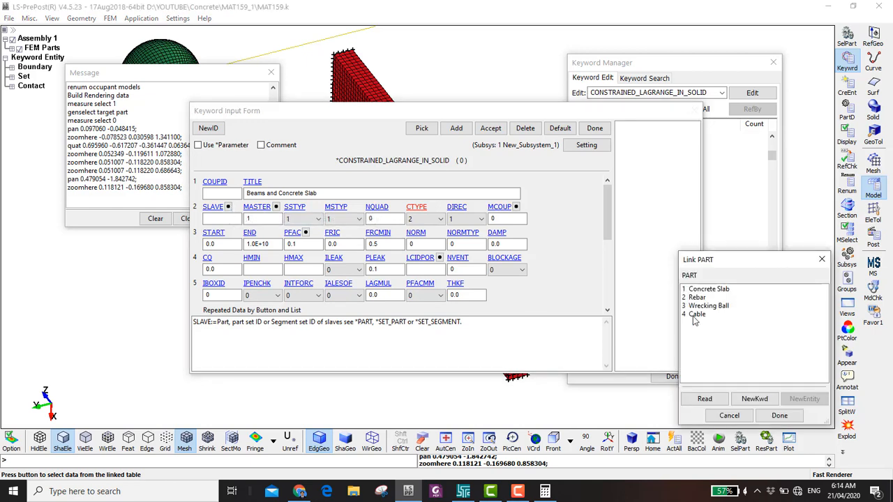
{"action": "double_click", "coordinate": [695, 298]}
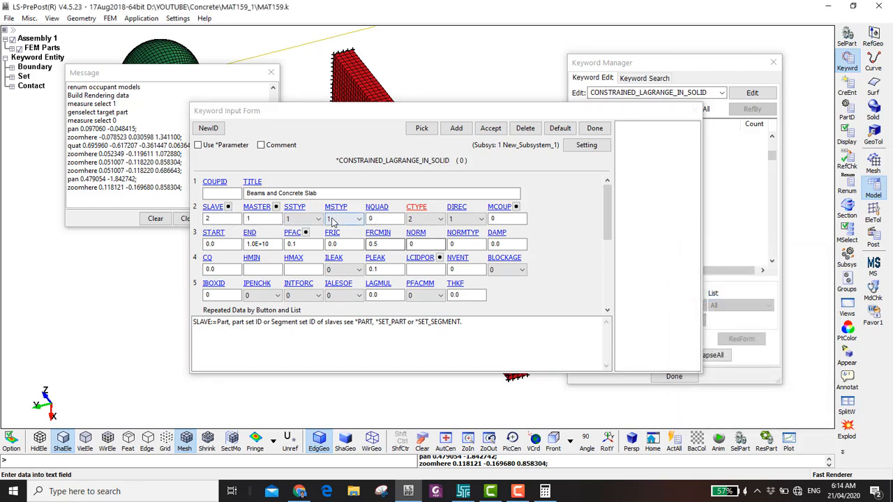
Check the CTYPE, DIREC and PFAC descriptions, keep their defaults, and save the coupling card.
{"action": "left_click", "coordinate": [419, 208]}
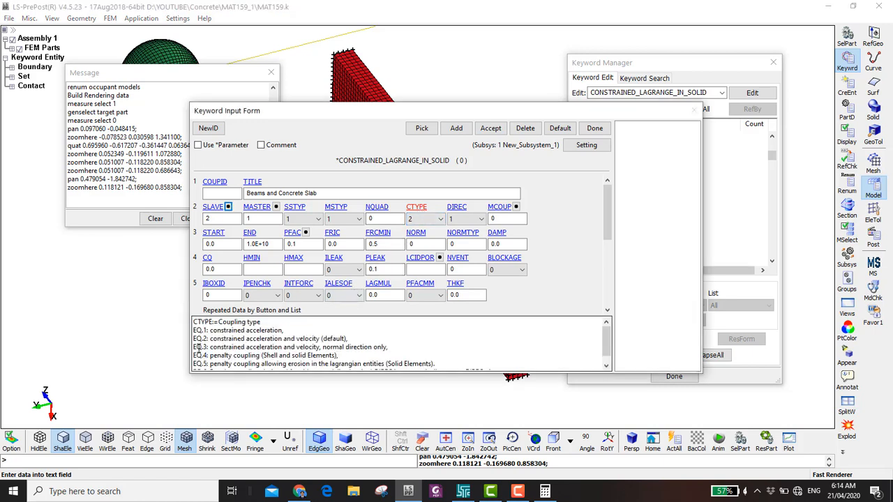
{"action": "left_click", "coordinate": [455, 208]}
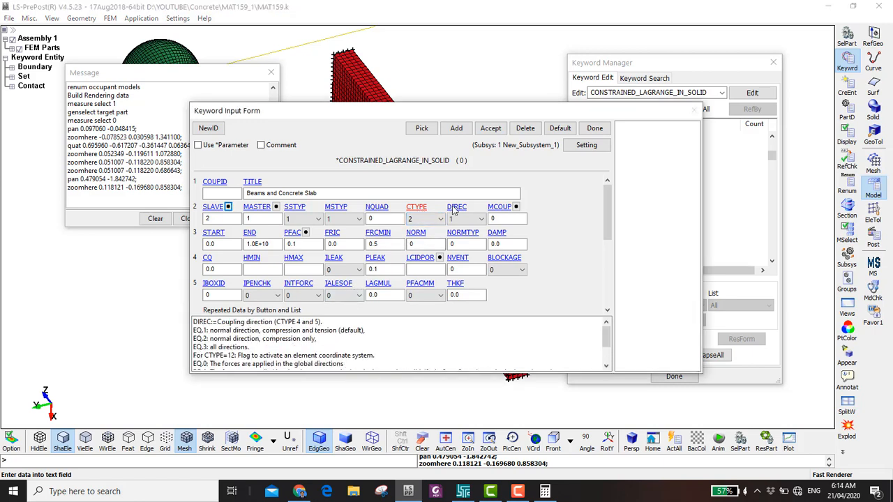
{"action": "double_click", "coordinate": [313, 244]}
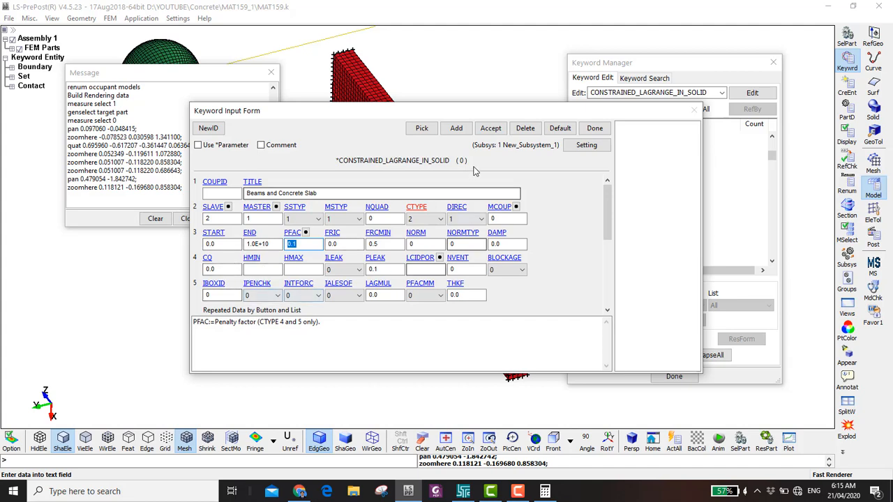
{"action": "left_click", "coordinate": [493, 131]}
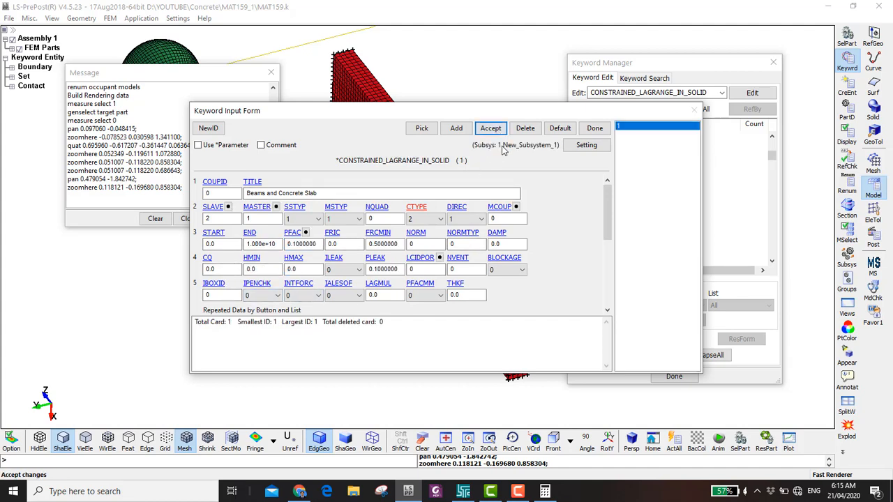
{"action": "left_click", "coordinate": [594, 128]}
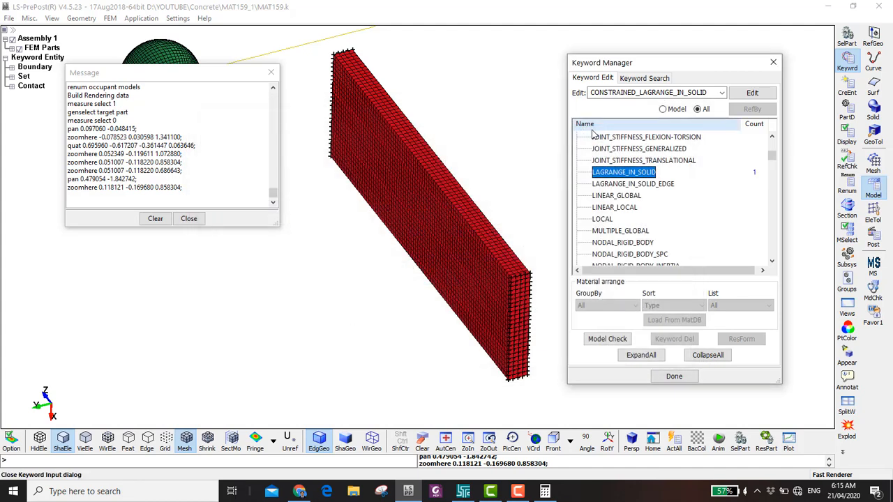
Move the message window clear of the wrecking ball and open a DEFINE_CURVE card from the full list of keywords.
{"action": "left_click", "coordinate": [663, 109]}
{"action": "left_click_drag", "start_coordinate": [229, 75], "coordinate": [321, 220]}
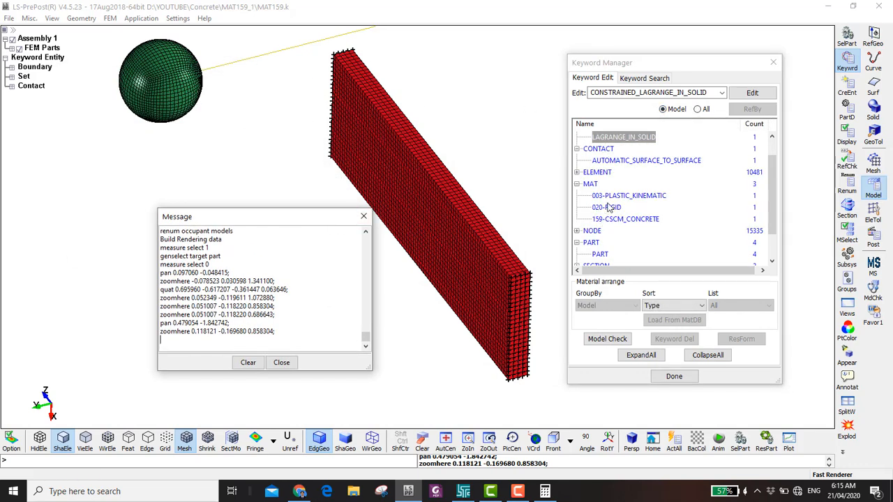
{"action": "left_click", "coordinate": [696, 108]}
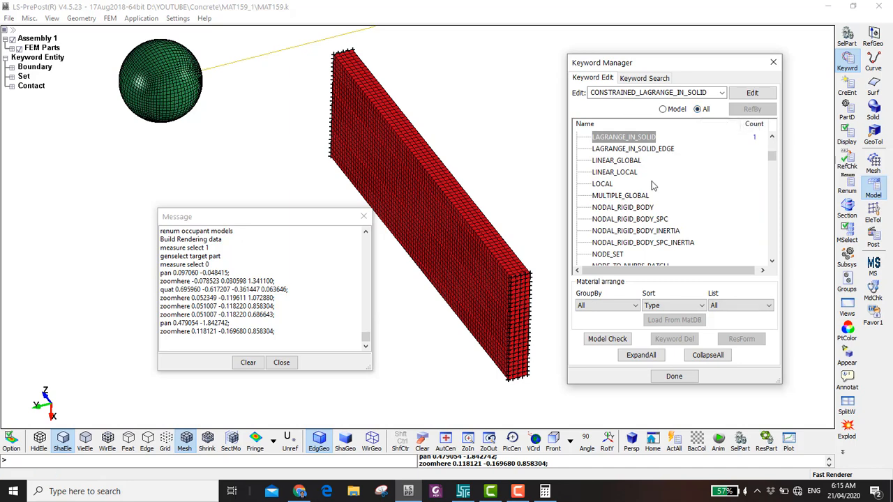
{"action": "scroll", "coordinate": [642, 197], "scroll_direction": "down", "scroll_amount": 2}
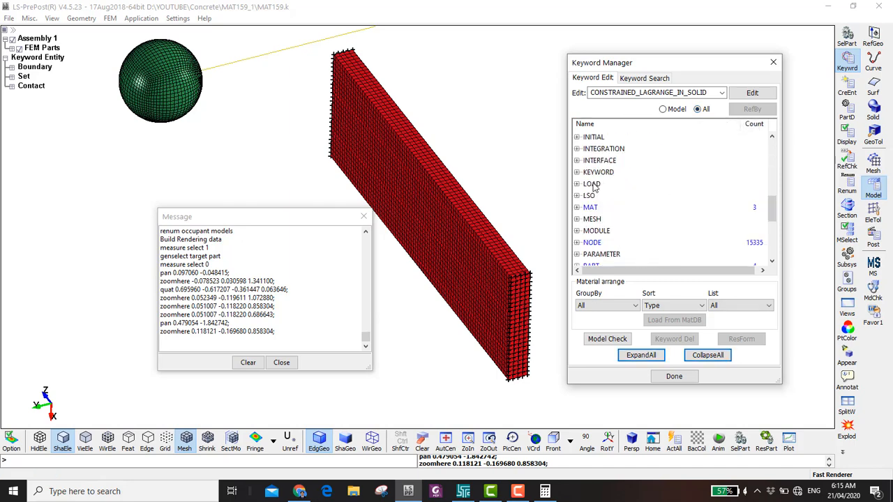
{"action": "scroll", "coordinate": [596, 202], "scroll_direction": "down", "scroll_amount": 3}
{"action": "scroll", "coordinate": [595, 202], "scroll_direction": "down", "scroll_amount": 2}
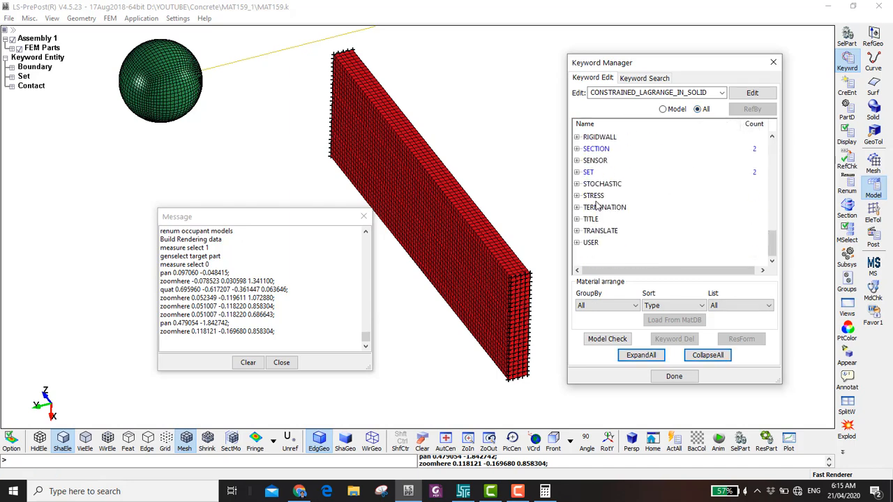
{"action": "scroll", "coordinate": [598, 210], "scroll_direction": "up", "scroll_amount": 7}
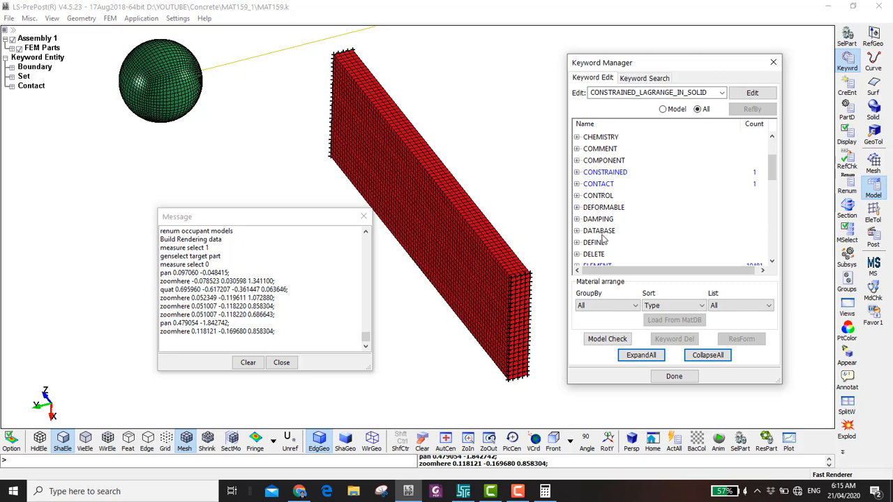
{"action": "left_click", "coordinate": [600, 242]}
{"action": "double_click", "coordinate": [593, 196]}
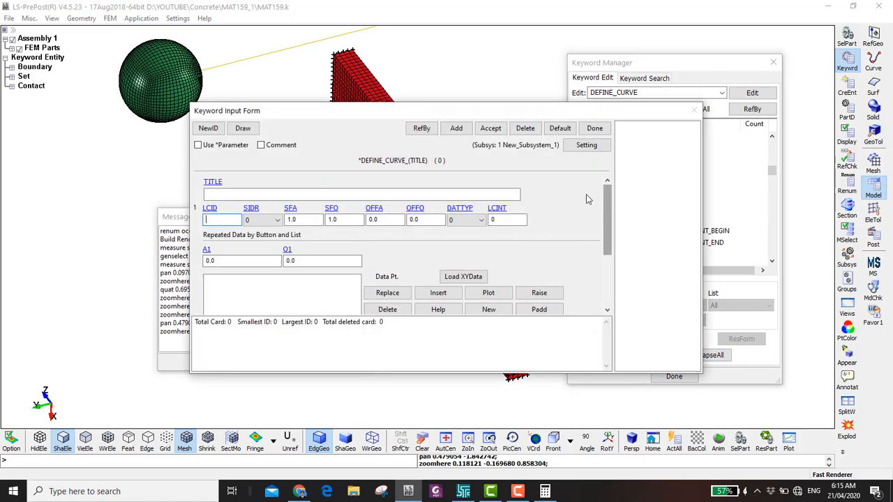
Give the new curve ID 1 and title it "Gravity".
{"action": "left_click", "coordinate": [208, 128]}
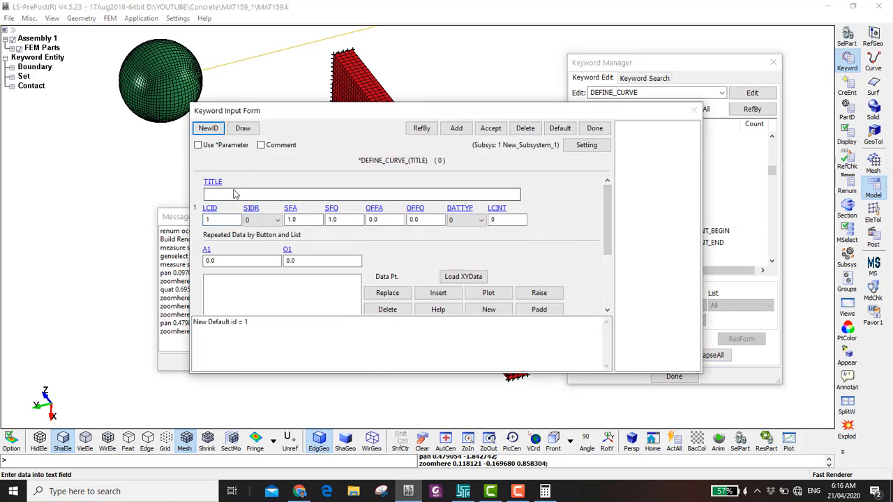
{"action": "left_click", "coordinate": [235, 193]}
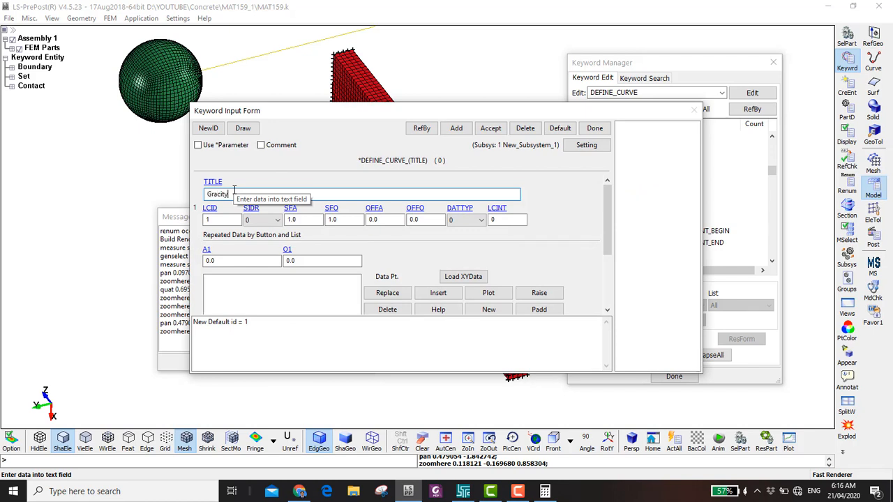
{"action": "type", "text": "Gravity"}
Add two data points to the Gravity curve: abscissa 0 and 10, both with ordinate 386.
{"action": "left_click", "coordinate": [307, 260]}
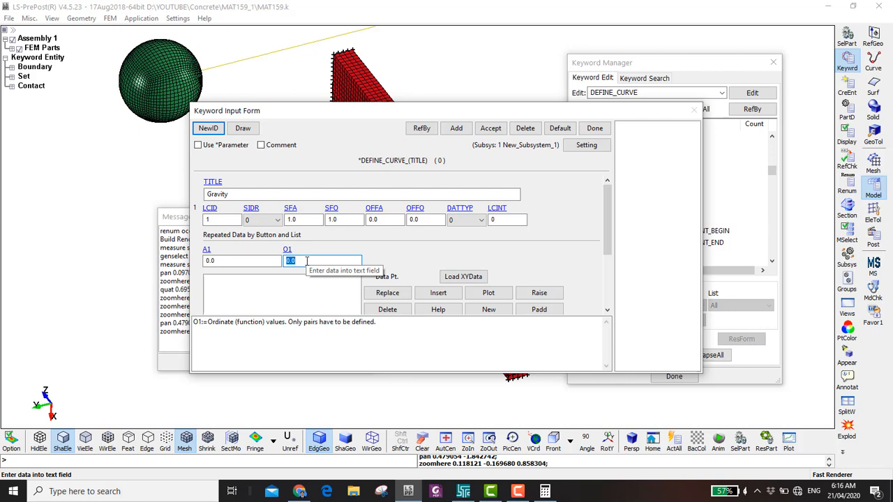
{"action": "type", "text": "386"}
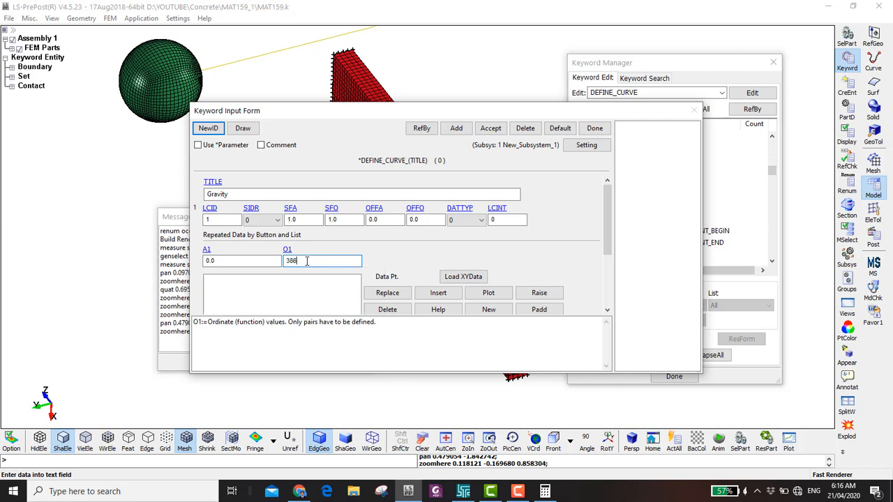
{"action": "key", "text": "Return"}
{"action": "left_click", "coordinate": [254, 261]}
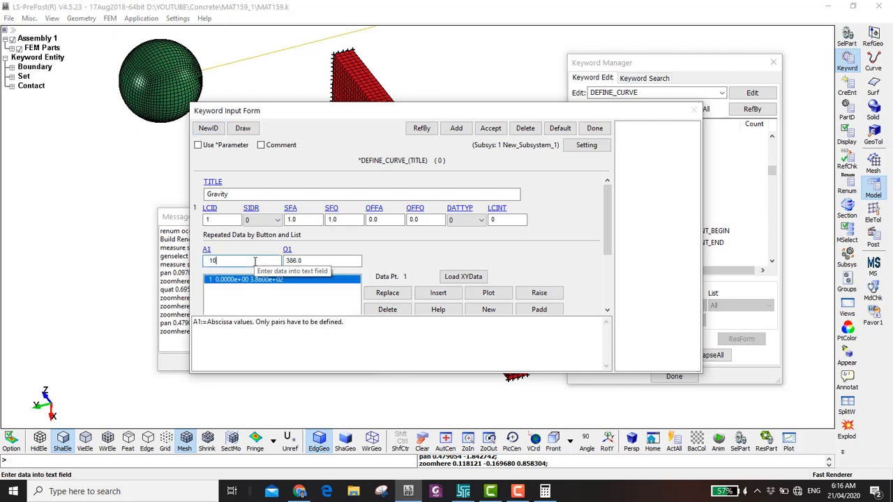
{"action": "type", "text": "10"}
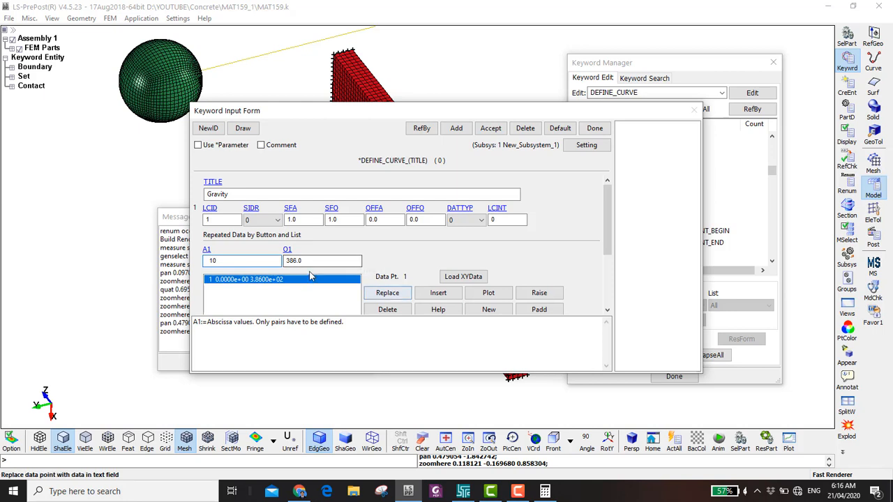
{"action": "left_click", "coordinate": [439, 295]}
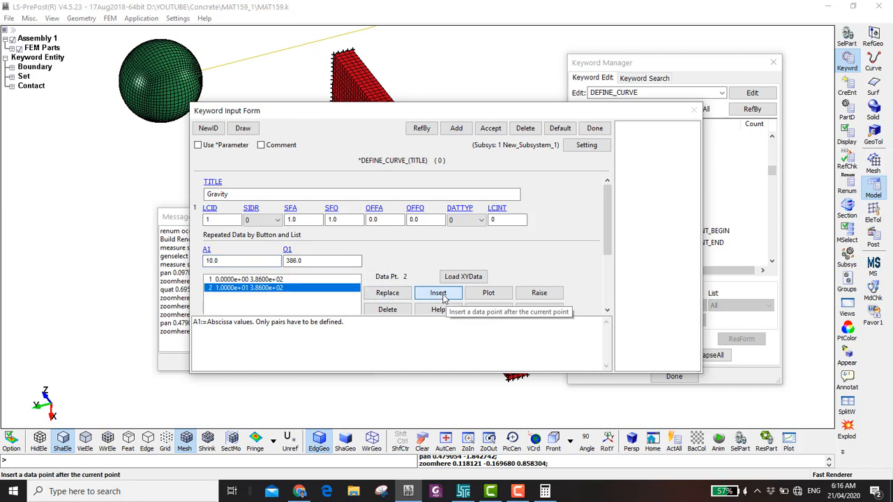
Save and close the Gravity curve card, comparing its ordinate with the lbf-s²/in row of the consistent-units page in the browser.
{"action": "left_click", "coordinate": [491, 129]}
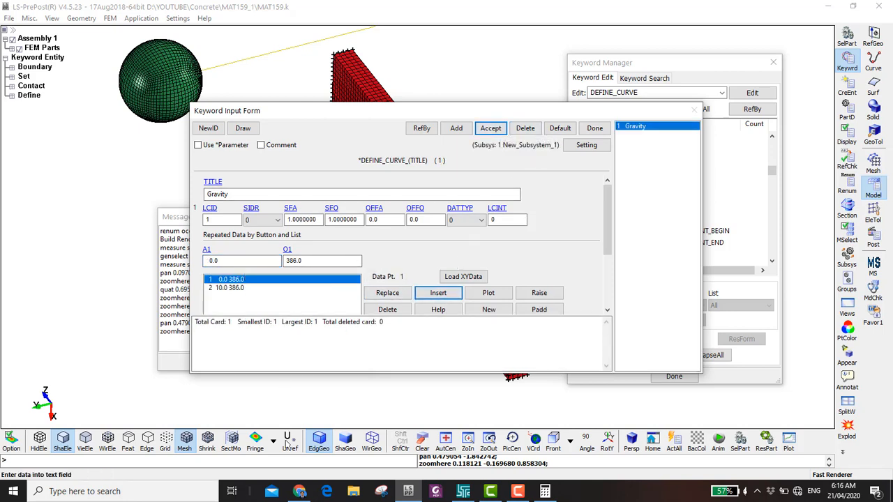
{"action": "left_click", "coordinate": [300, 492]}
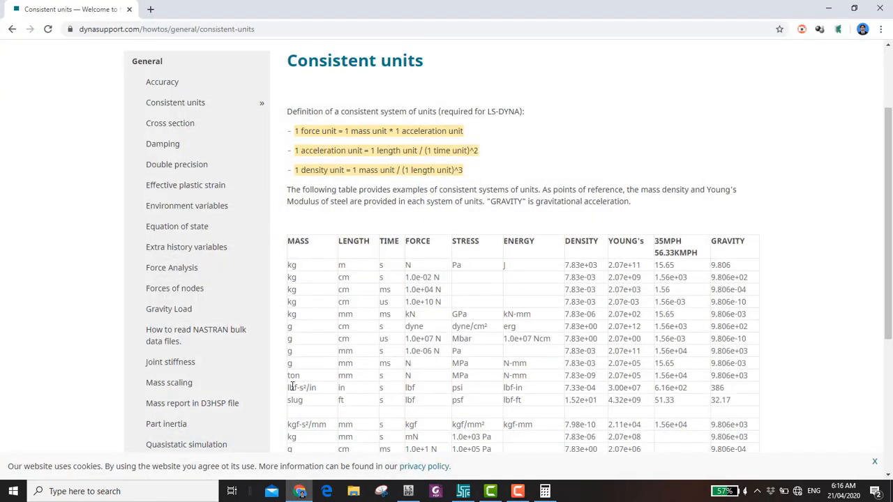
{"action": "mouse_move", "coordinate": [304, 386]}
{"action": "left_mouse_down"}
{"action": "mouse_move", "coordinate": [340, 387]}
{"action": "mouse_move", "coordinate": [301, 388]}
{"action": "mouse_move", "coordinate": [317, 388]}
{"action": "left_mouse_up"}
{"action": "left_click_drag", "start_coordinate": [713, 388], "coordinate": [726, 389]}
{"action": "left_click", "coordinate": [408, 491]}
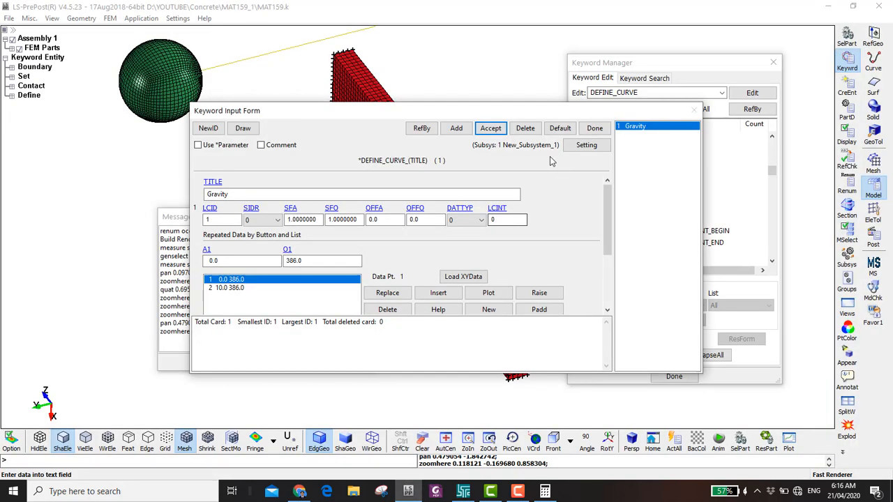
{"action": "left_click", "coordinate": [594, 128]}
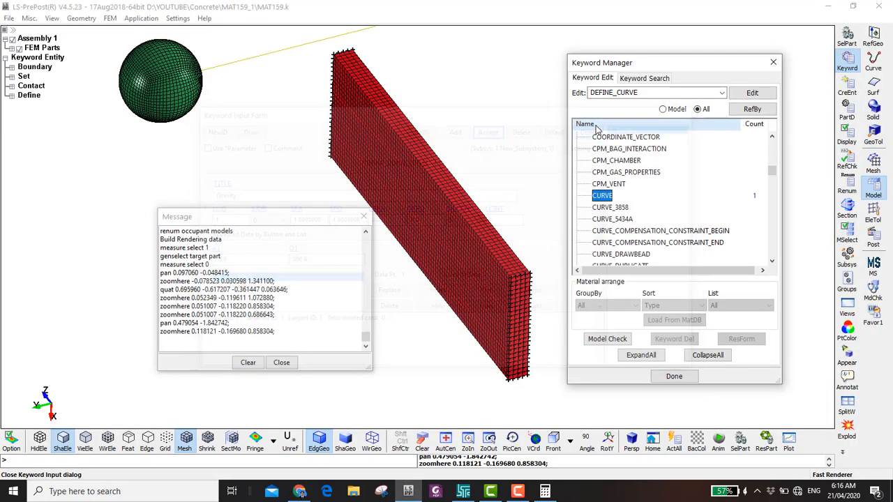
Open a LOAD_BODY_X card from the full keyword list and link its LCID to the Gravity curve.
{"action": "left_click", "coordinate": [673, 110]}
{"action": "left_click", "coordinate": [697, 109]}
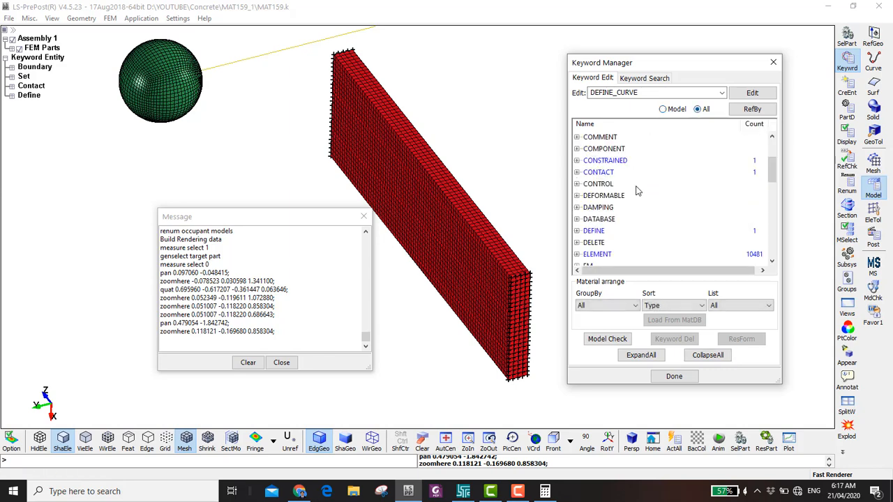
{"action": "scroll", "coordinate": [607, 198], "scroll_direction": "down", "scroll_amount": 3}
{"action": "scroll", "coordinate": [605, 197], "scroll_direction": "down", "scroll_amount": 1}
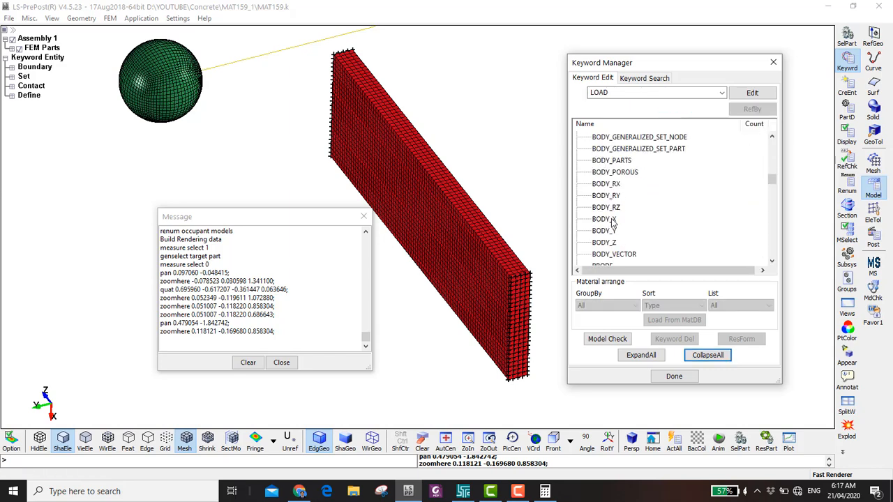
{"action": "left_click", "coordinate": [611, 220]}
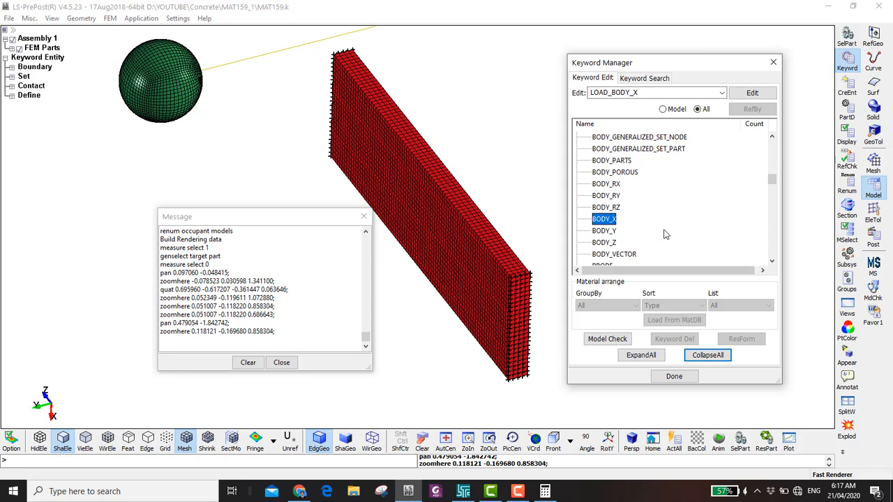
{"action": "double_click", "coordinate": [604, 219]}
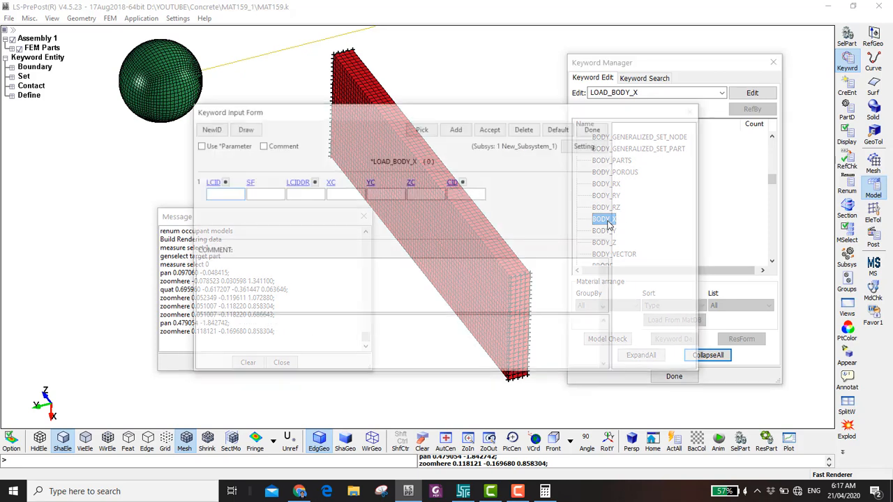
{"action": "double_click", "coordinate": [221, 193]}
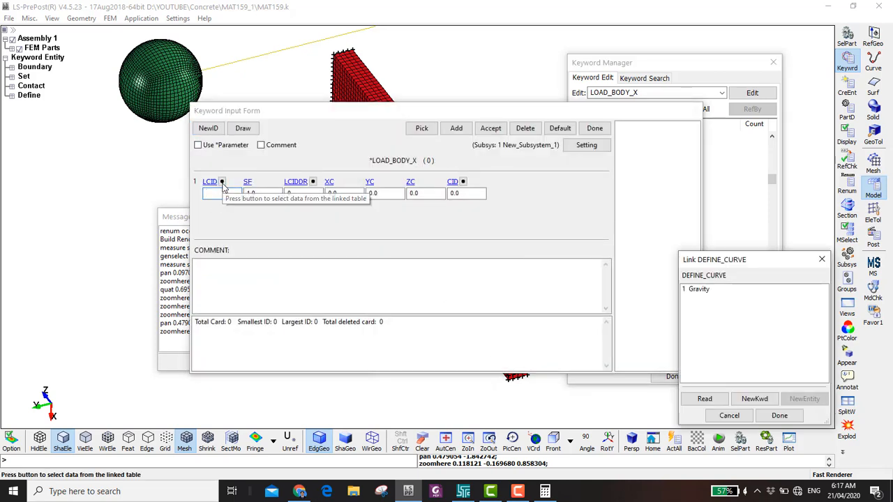
{"action": "double_click", "coordinate": [700, 289]}
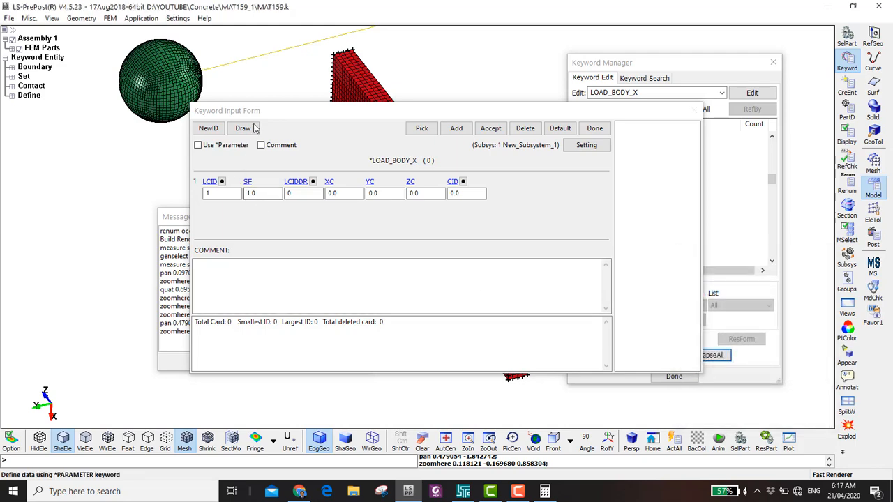
{"action": "left_click_drag", "start_coordinate": [257, 111], "coordinate": [416, 177]}
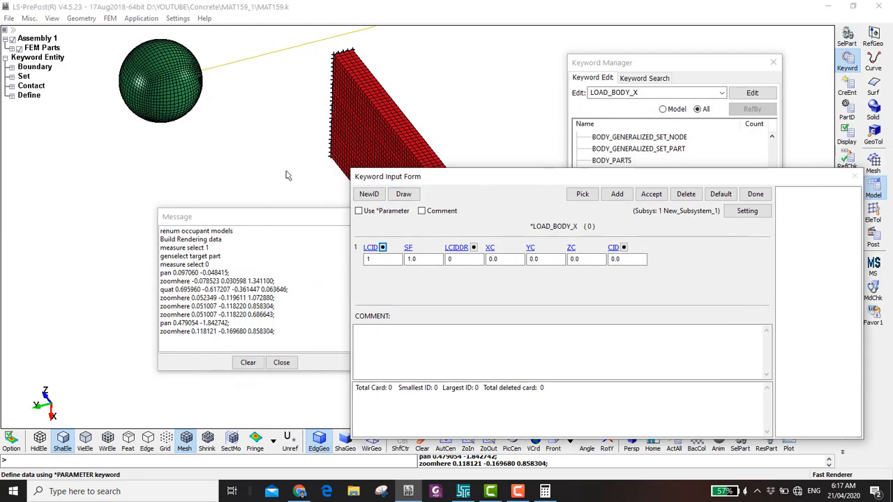
Set the body load's scale factor SF to -1.0, then save and close the card.
{"action": "left_click", "coordinate": [409, 260]}
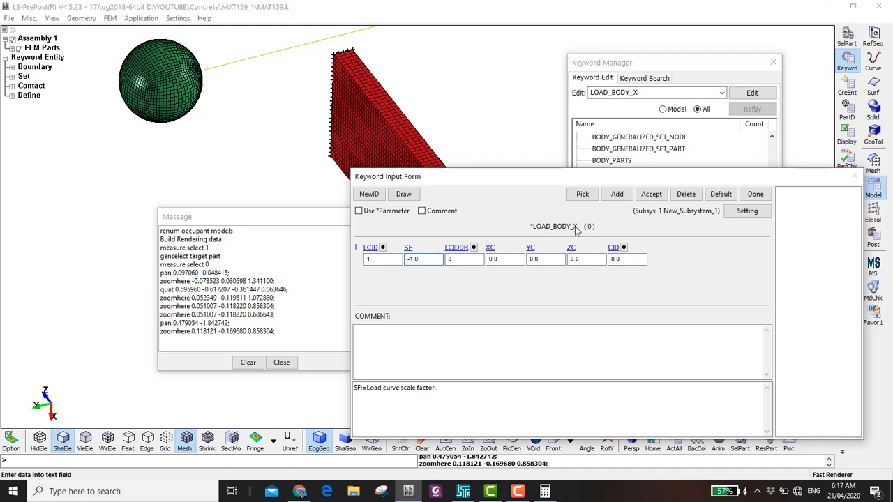
{"action": "left_click_drag", "start_coordinate": [571, 183], "coordinate": [552, 149]}
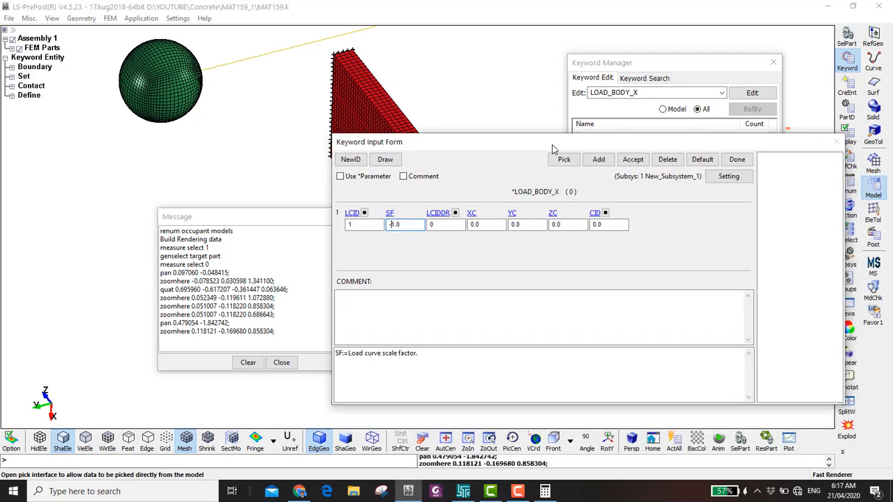
{"action": "left_click", "coordinate": [633, 161]}
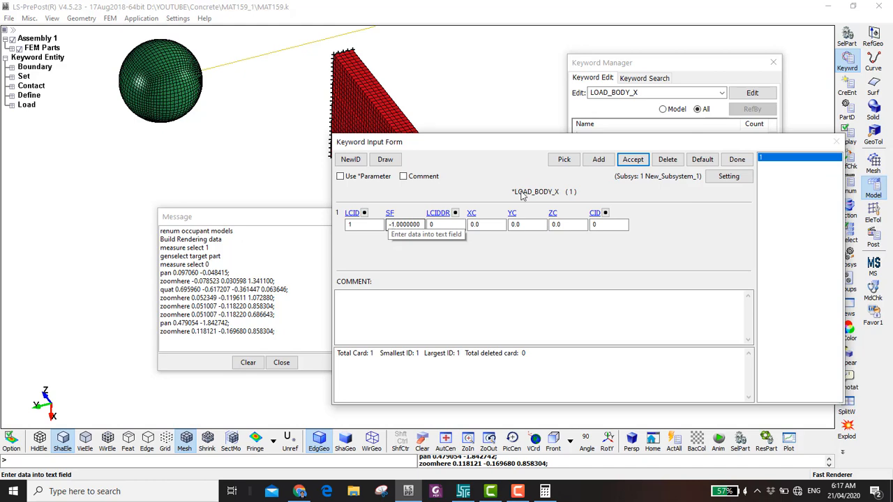
{"action": "left_click", "coordinate": [736, 159]}
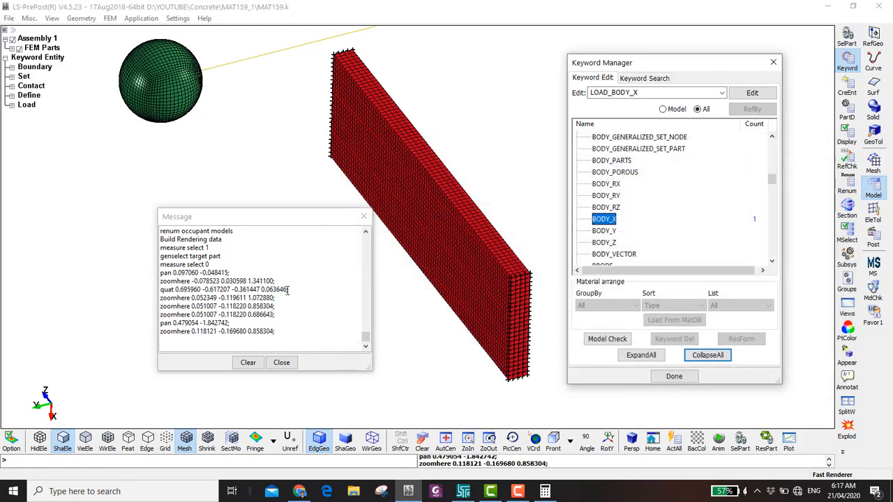
Examine how the slab and wrecking ball are oriented to the X axis and review the LOAD_BODY_X scale factor.
{"action": "scroll", "coordinate": [107, 317], "scroll_direction": "down", "scroll_amount": 3}
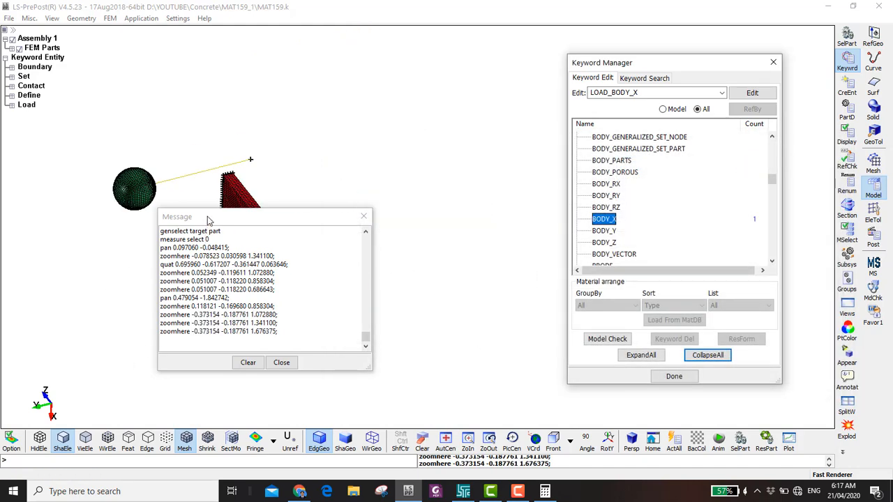
{"action": "left_click_drag", "start_coordinate": [209, 220], "coordinate": [471, 251]}
{"action": "scroll", "coordinate": [188, 277], "scroll_direction": "down", "scroll_amount": 2}
{"action": "left_click_drag", "start_coordinate": [177, 244], "coordinate": [95, 327], "text": "shift"}
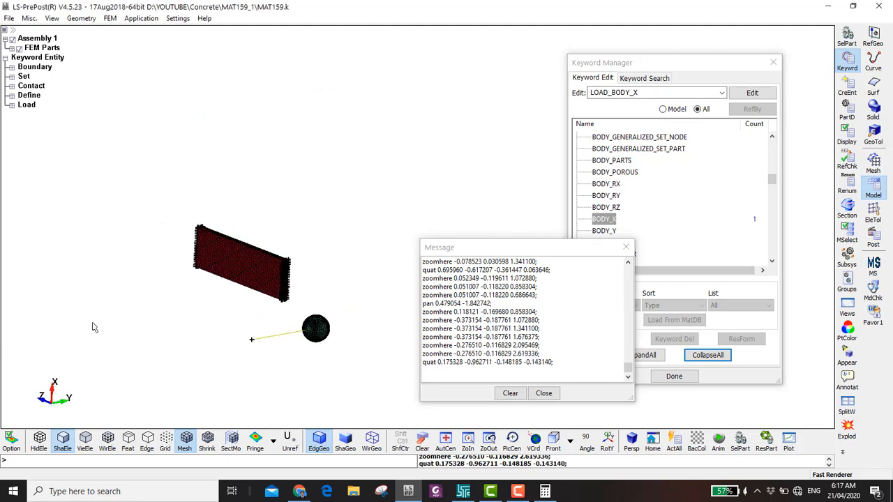
{"action": "scroll", "coordinate": [263, 313], "scroll_direction": "up", "scroll_amount": 3}
{"action": "right_click_drag", "start_coordinate": [249, 341], "coordinate": [233, 334], "text": "shift"}
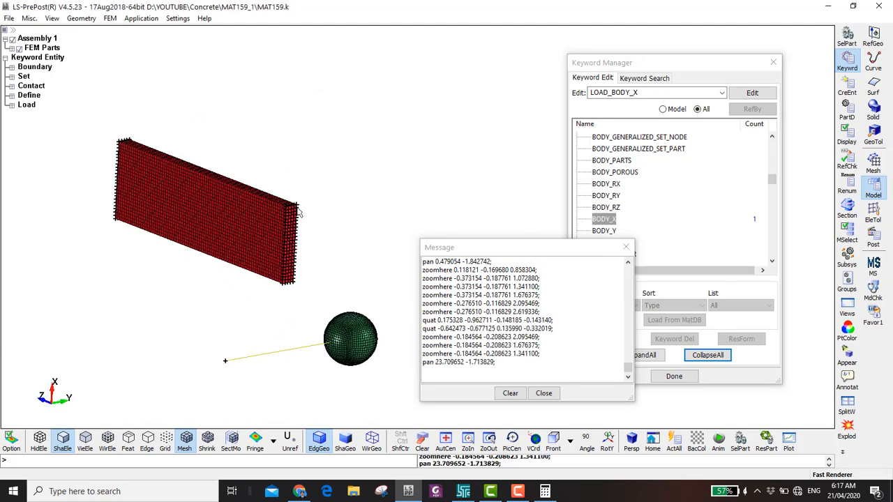
{"action": "left_click_drag", "start_coordinate": [298, 213], "coordinate": [279, 212], "text": "shift"}
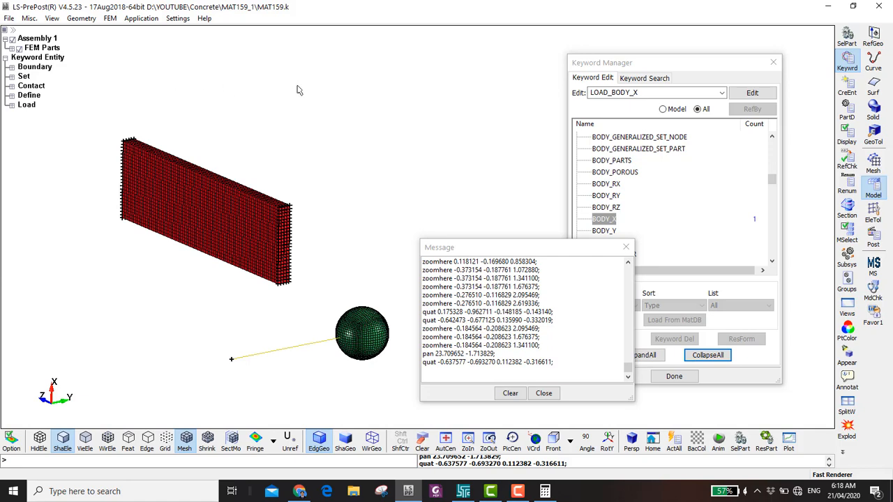
{"action": "double_click", "coordinate": [604, 221]}
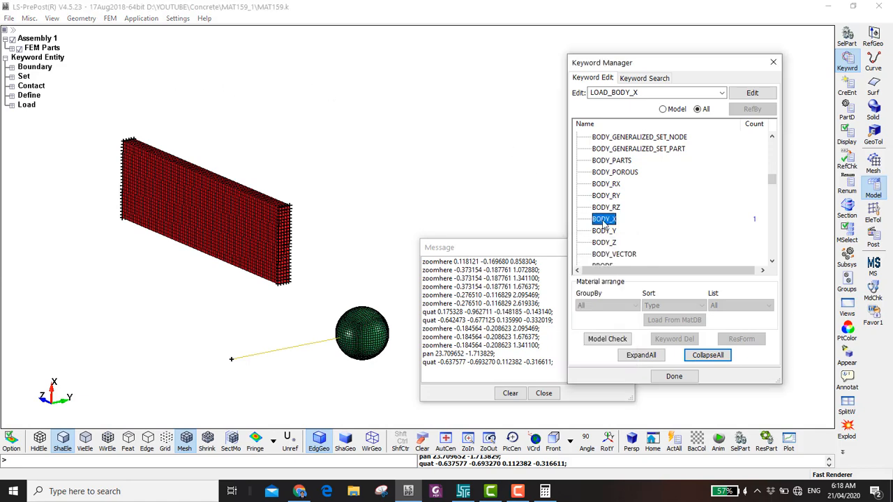
{"action": "left_click", "coordinate": [246, 193]}
{"action": "type", "text": "-1.0000000"}
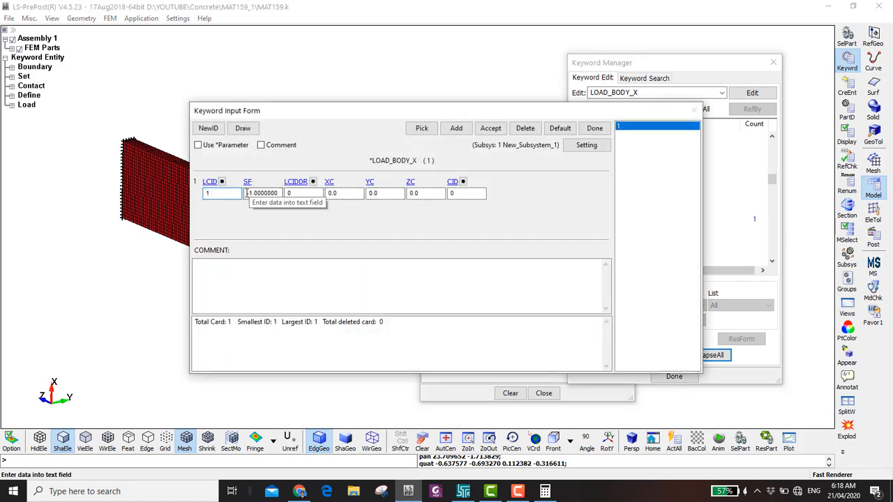
{"action": "left_click", "coordinate": [594, 128]}
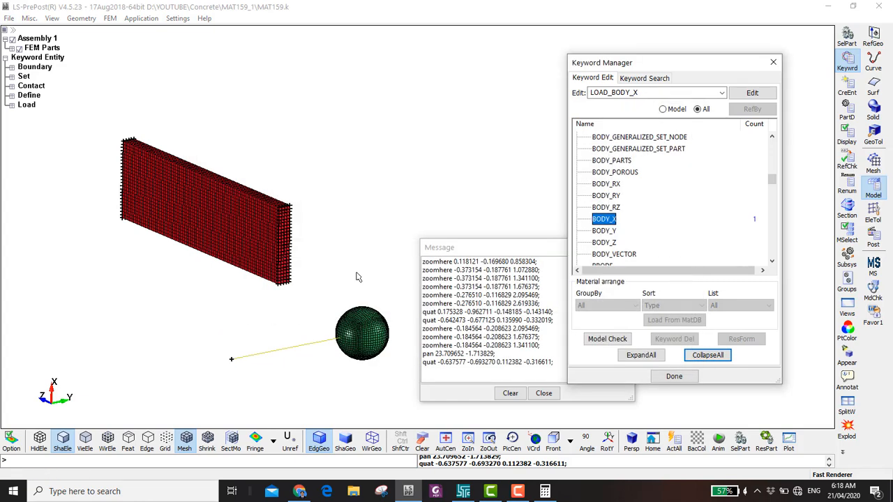
Reopen the LOAD_BODY_X card, set its scale factor SF to 1, and save it.
{"action": "double_click", "coordinate": [606, 220]}
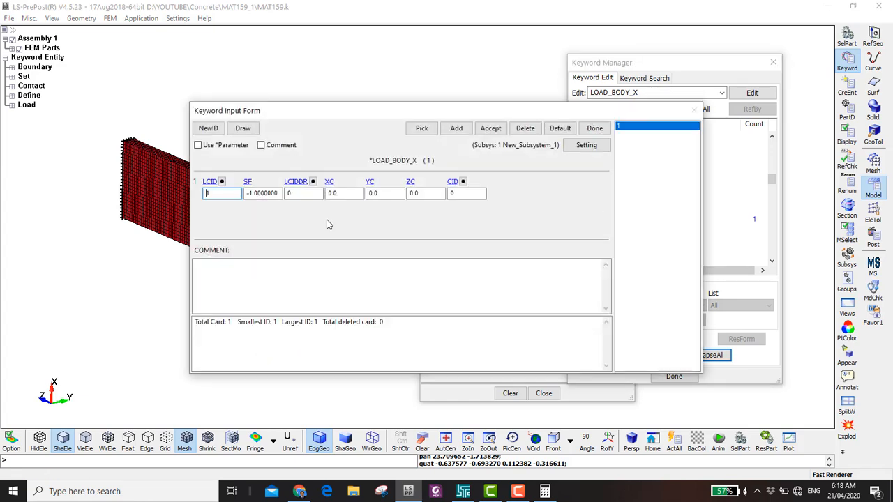
{"action": "left_click", "coordinate": [251, 196]}
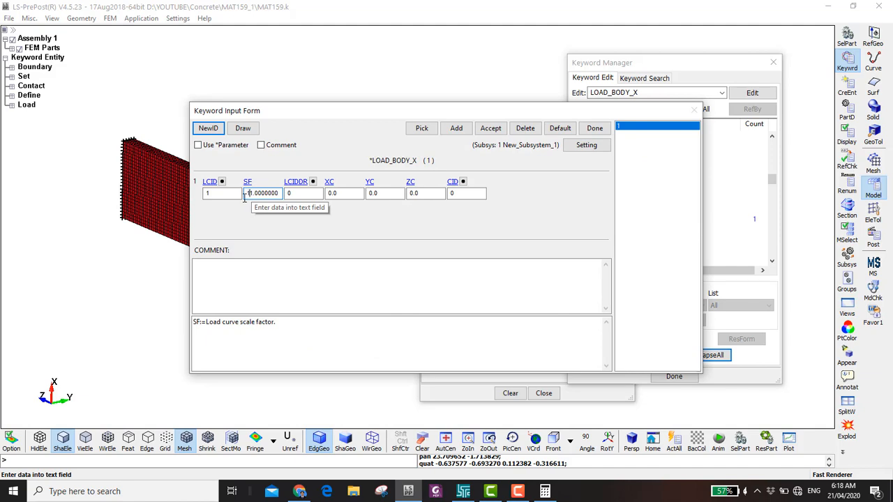
{"action": "double_click", "coordinate": [260, 194]}
{"action": "type", "text": "1"}
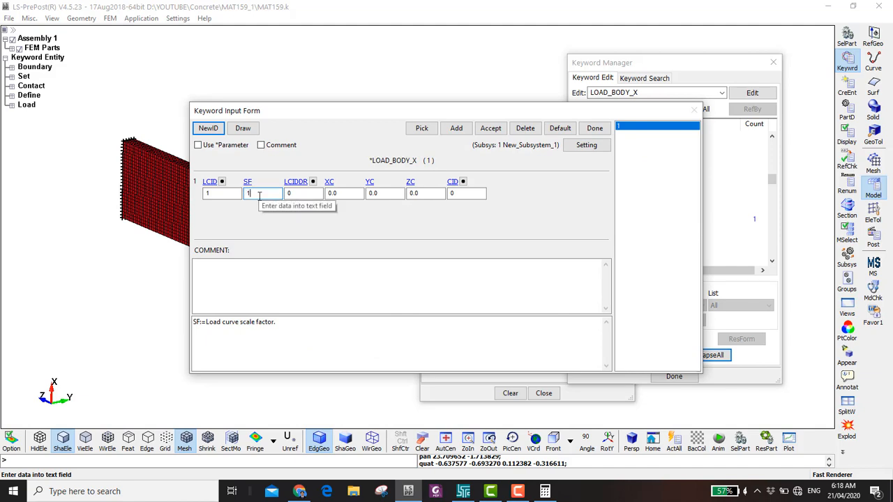
{"action": "left_click", "coordinate": [490, 128]}
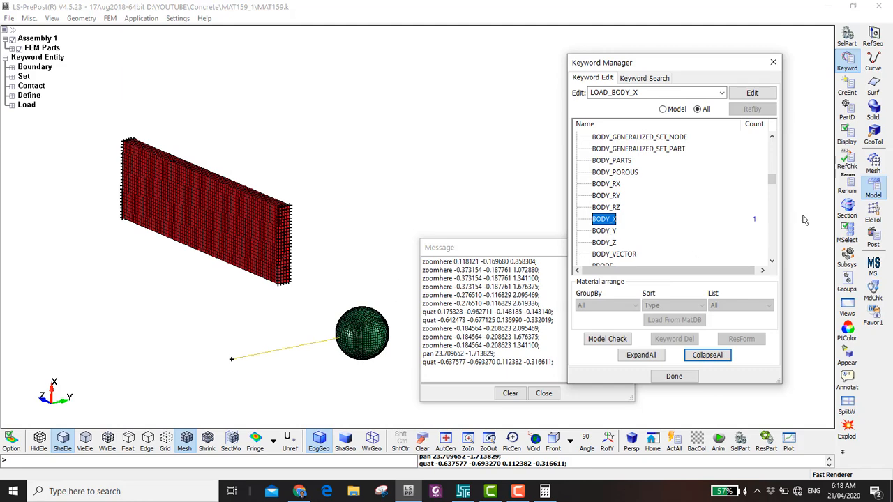
Use the Dist N2N measurement to read the coordinates of the node at the cable's free end.
{"action": "left_click", "coordinate": [871, 215]}
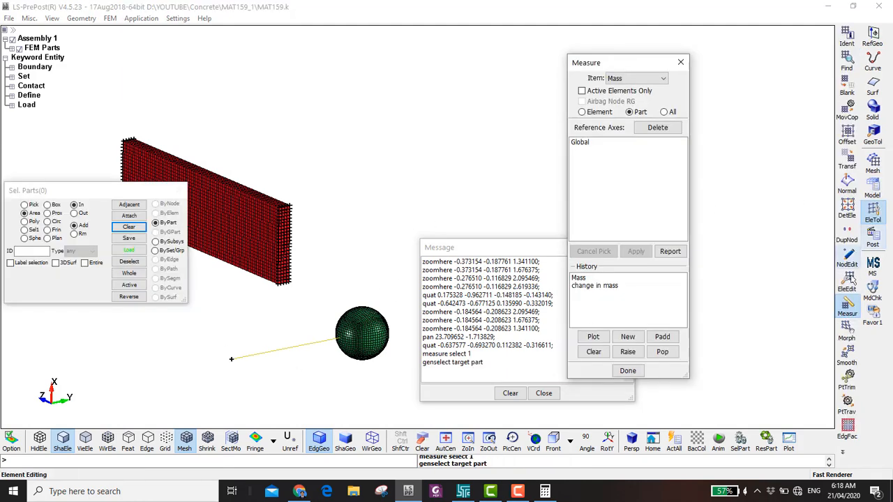
{"action": "left_click", "coordinate": [234, 359]}
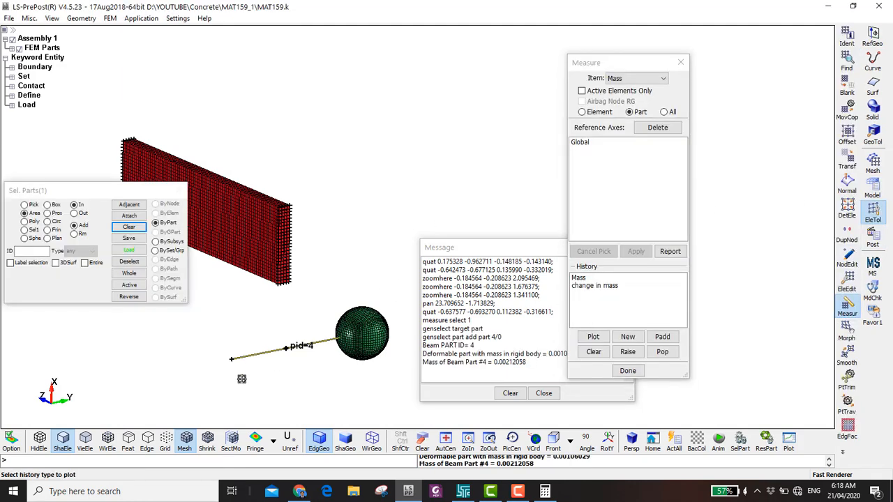
{"action": "left_click", "coordinate": [625, 79]}
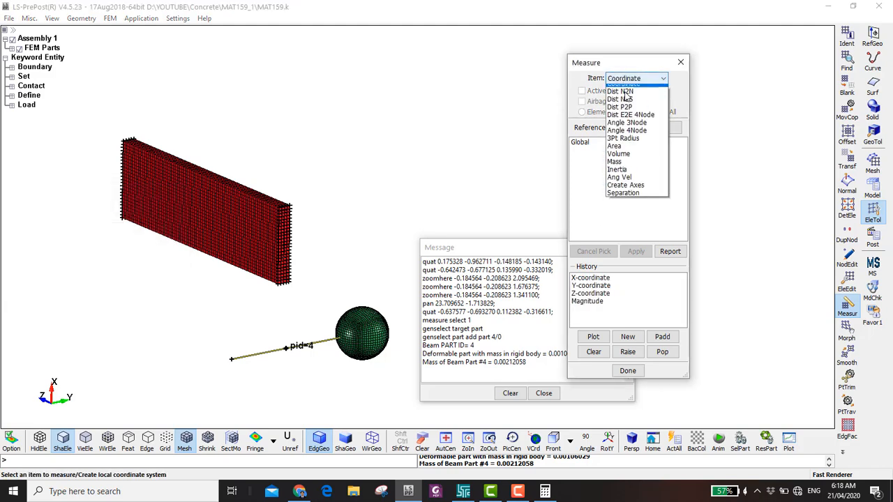
{"action": "left_click", "coordinate": [624, 92]}
{"action": "left_click", "coordinate": [259, 355]}
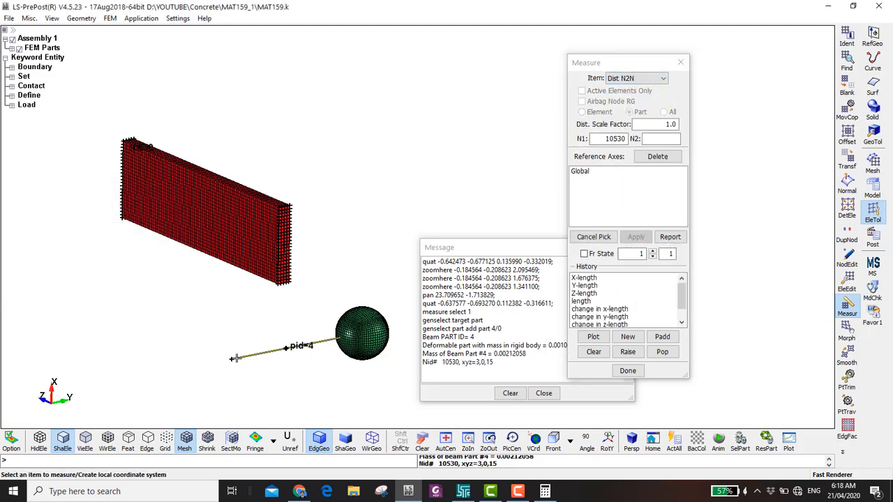
{"action": "left_click", "coordinate": [233, 358]}
{"action": "left_click", "coordinate": [680, 63]}
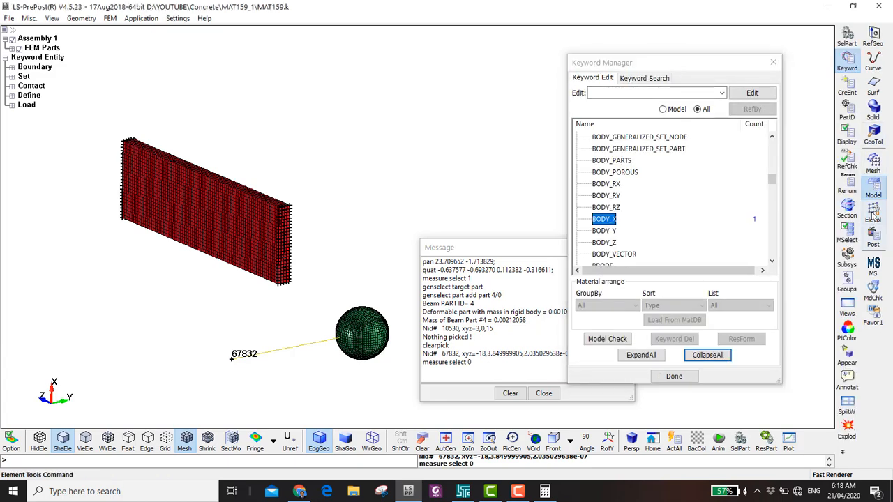
Set up a Translate operation along the global X direction with 18,3.849999905 as the distance.
{"action": "left_click", "coordinate": [846, 161]}
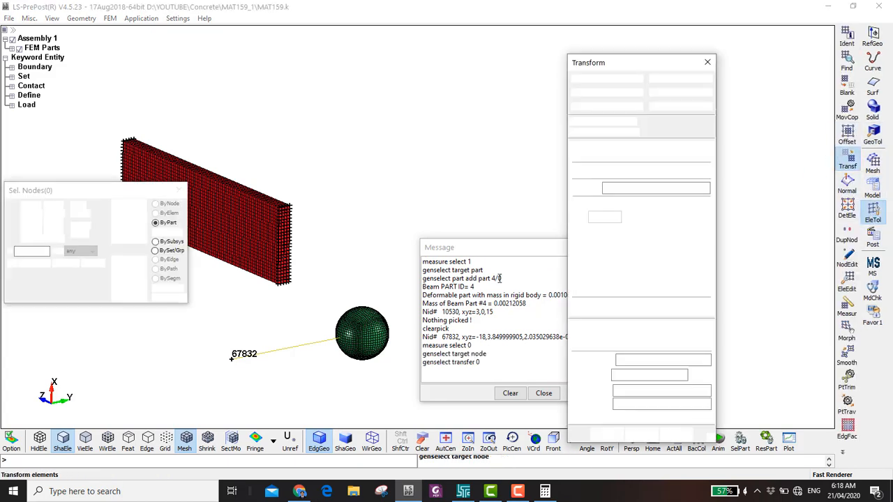
{"action": "left_click", "coordinate": [586, 336]}
{"action": "left_click", "coordinate": [648, 171]}
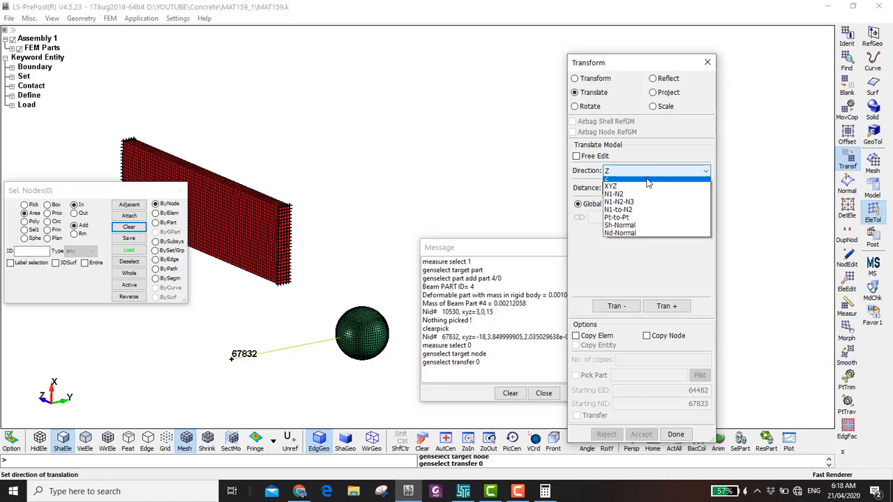
{"action": "left_click", "coordinate": [645, 182]}
{"action": "left_click_drag", "start_coordinate": [649, 190], "coordinate": [711, 196]}
{"action": "type", "text": "18,3.849999905"}
Select all nodes of the wrecking ball and cable by part as the target of the translation.
{"action": "scroll", "coordinate": [359, 347], "scroll_direction": "down", "scroll_amount": 3}
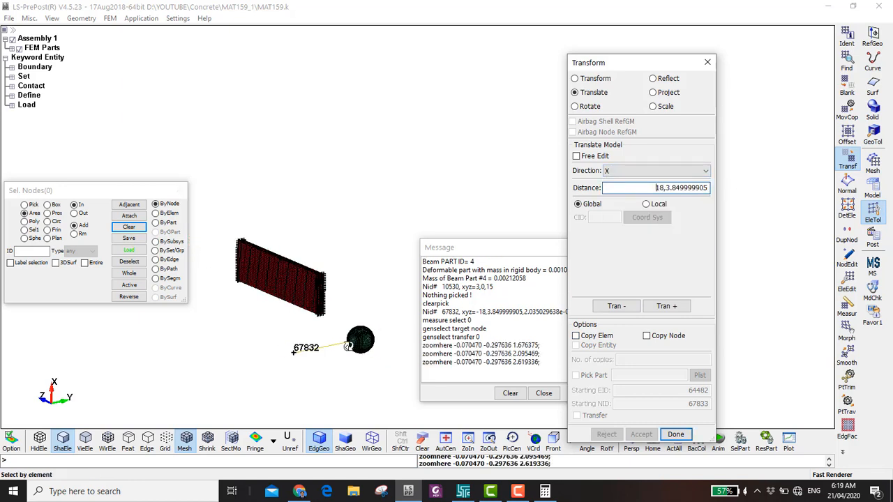
{"action": "left_click_drag", "start_coordinate": [356, 345], "coordinate": [328, 335], "text": "shift"}
{"action": "left_click", "coordinate": [168, 223]}
{"action": "left_click", "coordinate": [348, 352]}
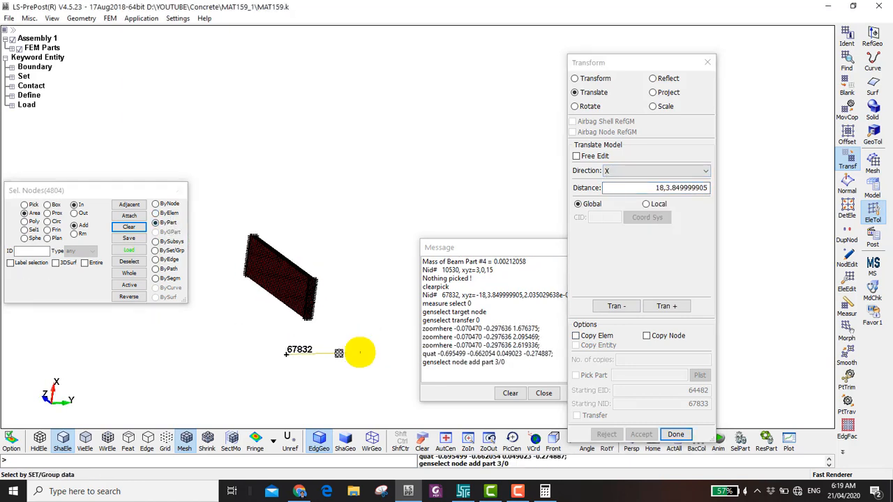
{"action": "left_click", "coordinate": [340, 356]}
{"action": "left_click", "coordinate": [553, 440]}
{"action": "middle_click_drag", "start_coordinate": [237, 321], "coordinate": [348, 272], "text": "shift"}
{"action": "left_click_drag", "start_coordinate": [628, 64], "coordinate": [755, 101]}
{"action": "left_click", "coordinate": [566, 441]}
{"action": "left_click", "coordinate": [597, 364]}
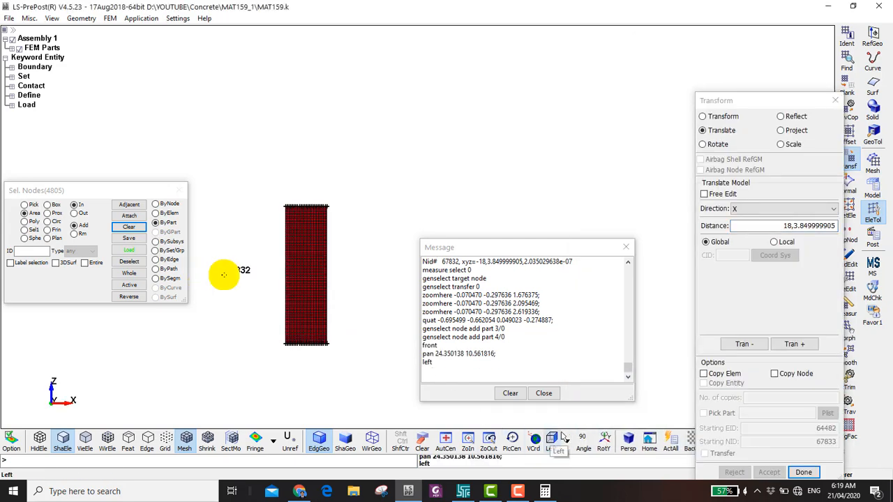
Translate the ball and cable twice by 18 in the positive global X direction and accept the new position.
{"action": "left_click", "coordinate": [566, 441]}
{"action": "left_click", "coordinate": [597, 291]}
{"action": "left_click", "coordinate": [793, 344]}
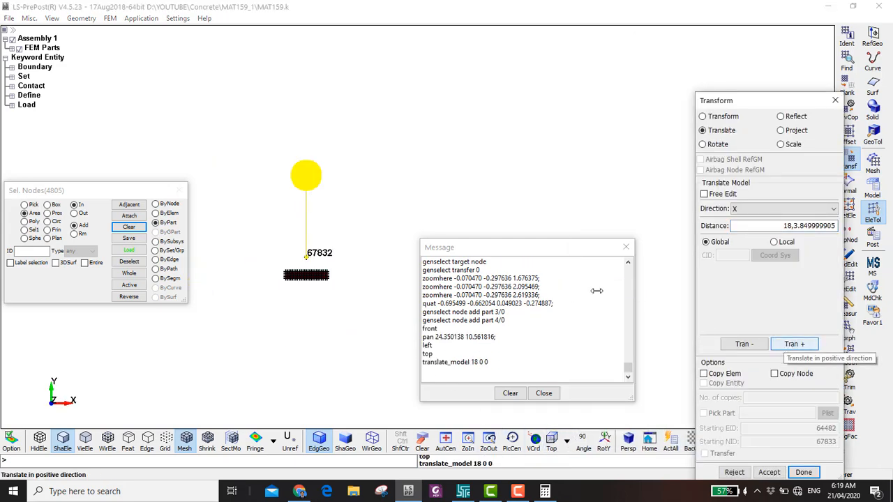
{"action": "scroll", "coordinate": [314, 181], "scroll_direction": "up", "scroll_amount": 3}
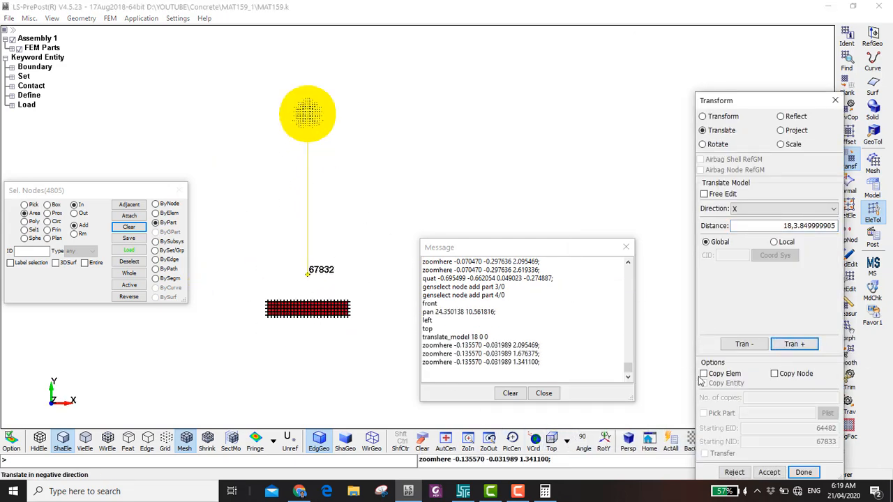
{"action": "left_click", "coordinate": [793, 344]}
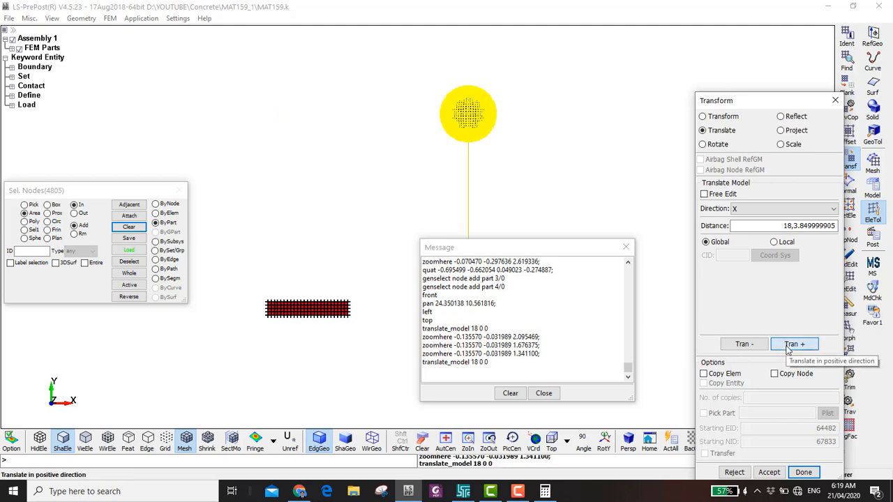
{"action": "left_click", "coordinate": [768, 472]}
Examine the position of the moved ball and cable relative to the slab and the X axis from several angles.
{"action": "left_click_drag", "start_coordinate": [543, 253], "coordinate": [730, 276]}
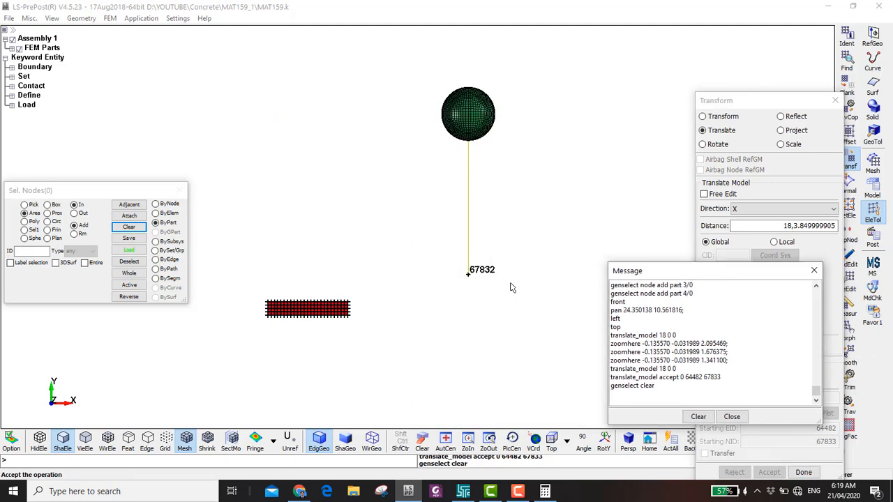
{"action": "left_click_drag", "start_coordinate": [493, 285], "coordinate": [358, 204], "text": "ctrl"}
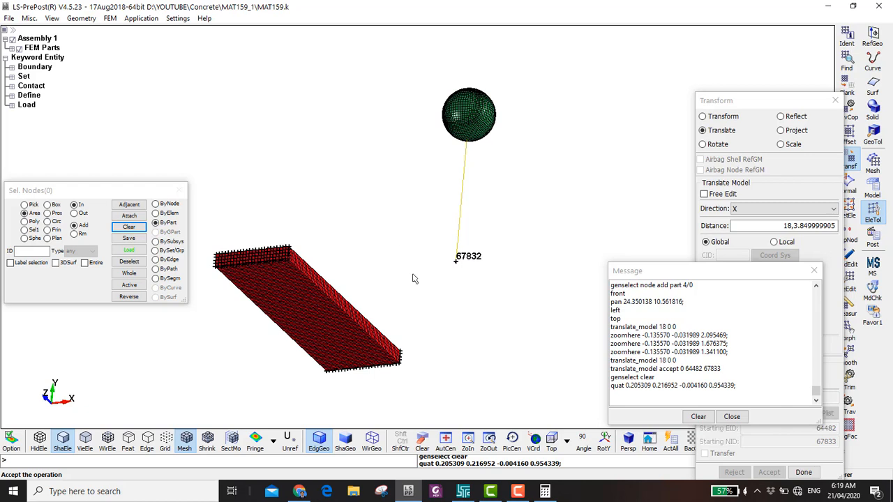
{"action": "scroll", "coordinate": [412, 274], "scroll_direction": "down", "scroll_amount": 4}
{"action": "left_click_drag", "start_coordinate": [440, 296], "coordinate": [303, 233], "text": "shift"}
{"action": "left_click_drag", "start_coordinate": [438, 337], "coordinate": [321, 258], "text": "shift"}
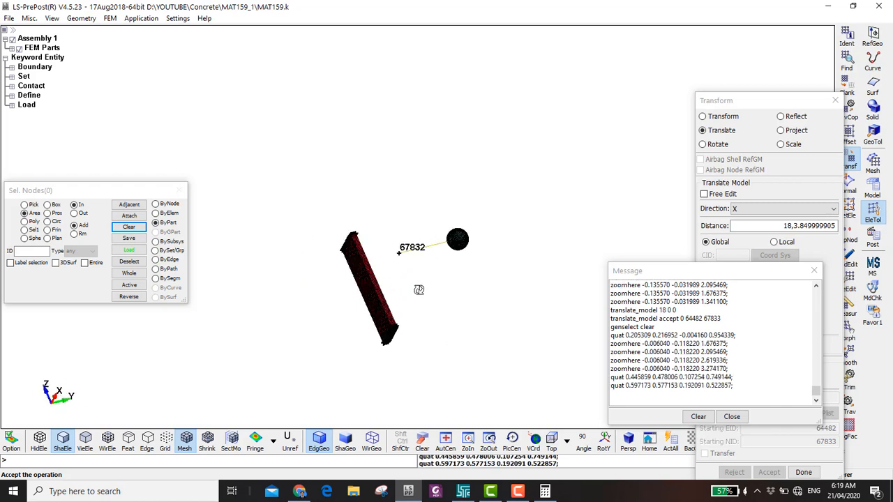
{"action": "left_click_drag", "start_coordinate": [418, 291], "coordinate": [303, 240], "text": "shift"}
{"action": "left_click_drag", "start_coordinate": [400, 354], "coordinate": [325, 258], "text": "shift"}
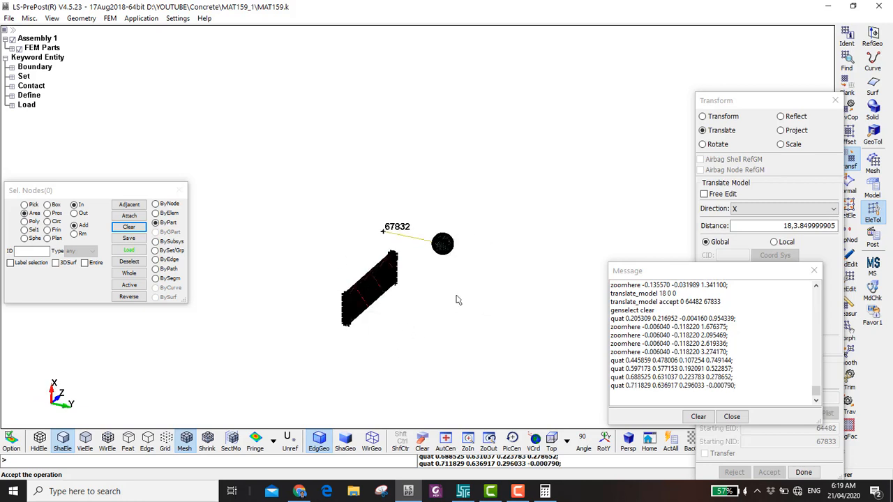
{"action": "scroll", "coordinate": [413, 299], "scroll_direction": "up", "scroll_amount": 3}
{"action": "middle_click_drag", "start_coordinate": [389, 278], "coordinate": [380, 254], "text": "shift"}
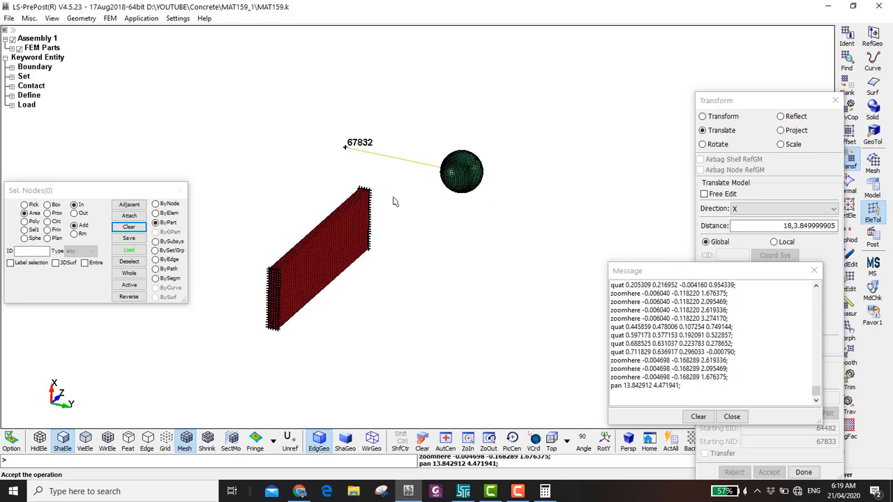
Finish the Transform operation and review the curve ID and scale factor on the LOAD_BODY_X card.
{"action": "left_click", "coordinate": [835, 100]}
{"action": "left_click", "coordinate": [847, 61]}
{"action": "left_click", "coordinate": [772, 115]}
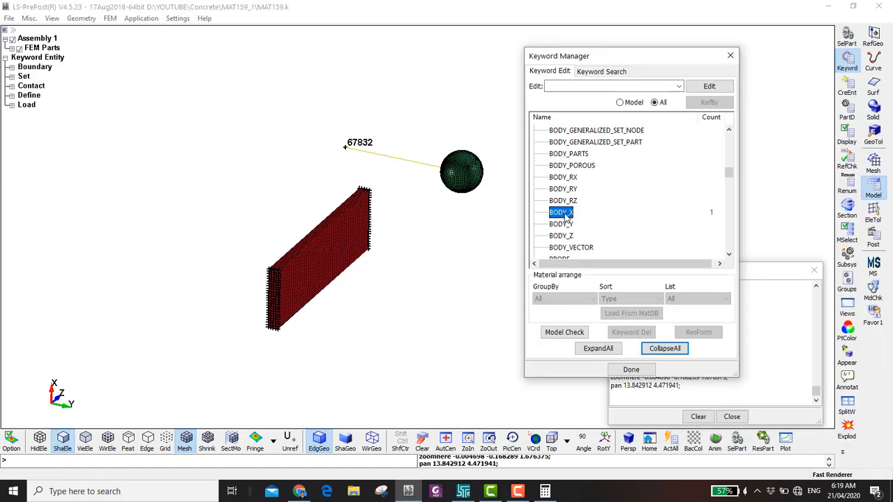
{"action": "double_click", "coordinate": [566, 208]}
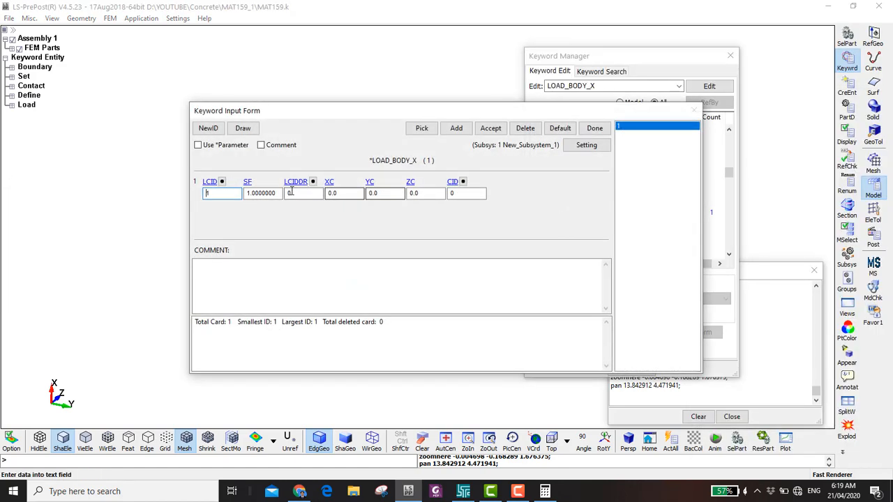
{"action": "left_click", "coordinate": [594, 128]}
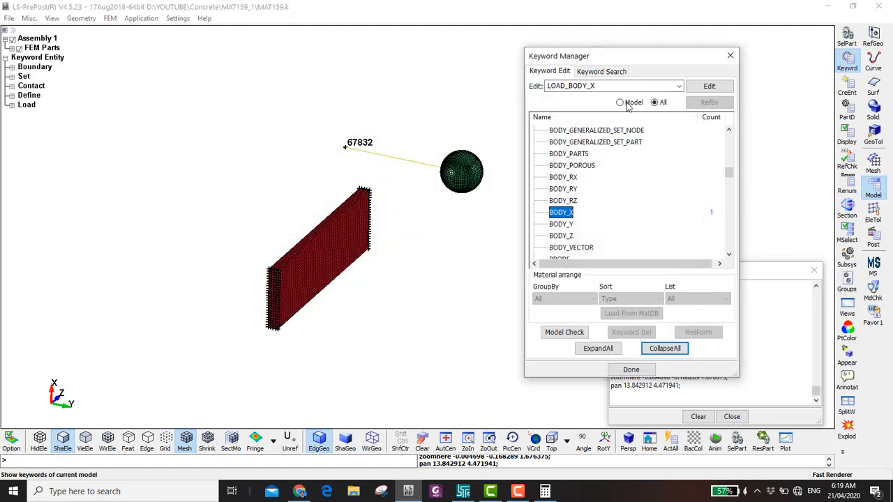
Start a new DEFINE_CURVE card with ID 2 and title it Plot Interval.
{"action": "left_click", "coordinate": [621, 103]}
{"action": "scroll", "coordinate": [589, 167], "scroll_direction": "up", "scroll_amount": 1}
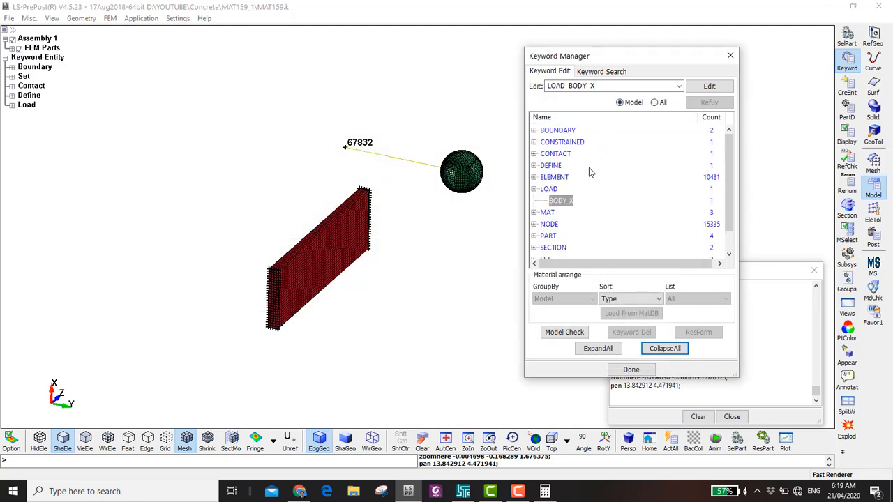
{"action": "double_click", "coordinate": [550, 166]}
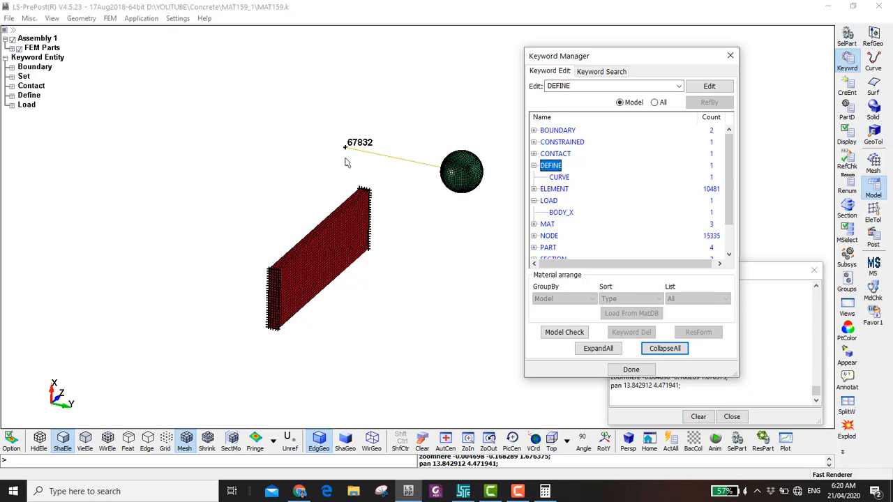
{"action": "left_click", "coordinate": [558, 178]}
{"action": "double_click", "coordinate": [558, 179]}
{"action": "left_click", "coordinate": [208, 127]}
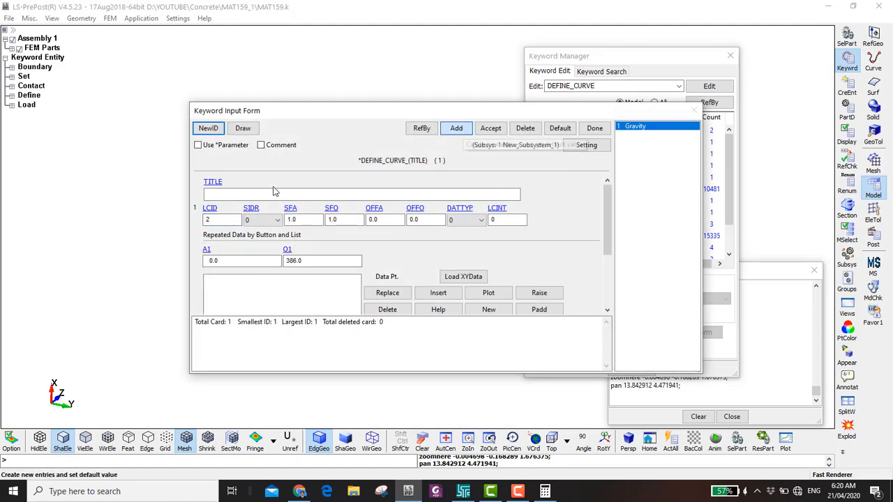
{"action": "left_click", "coordinate": [274, 193]}
{"action": "type", "text": "Plot"}
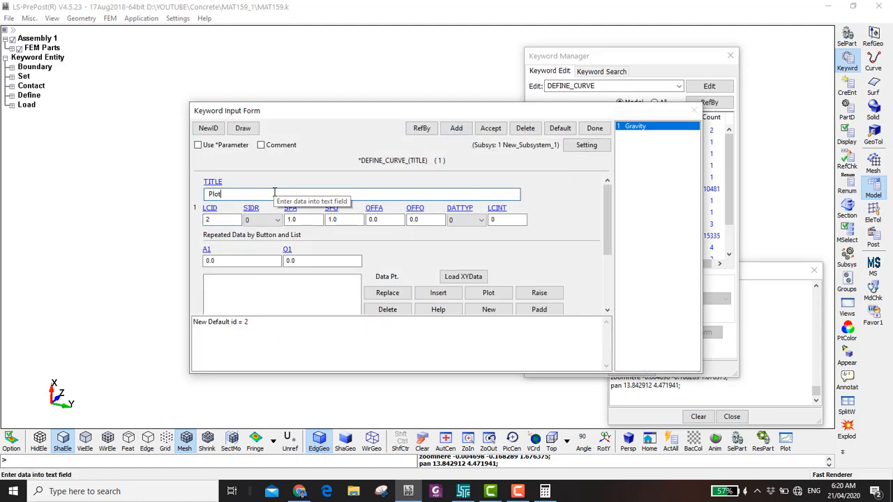
{"action": "type", "text": " Interval"}
Insert the points (0.0, 0.01) and (0.39, 0.01) into the Plot Interval curve.
{"action": "left_click", "coordinate": [309, 261]}
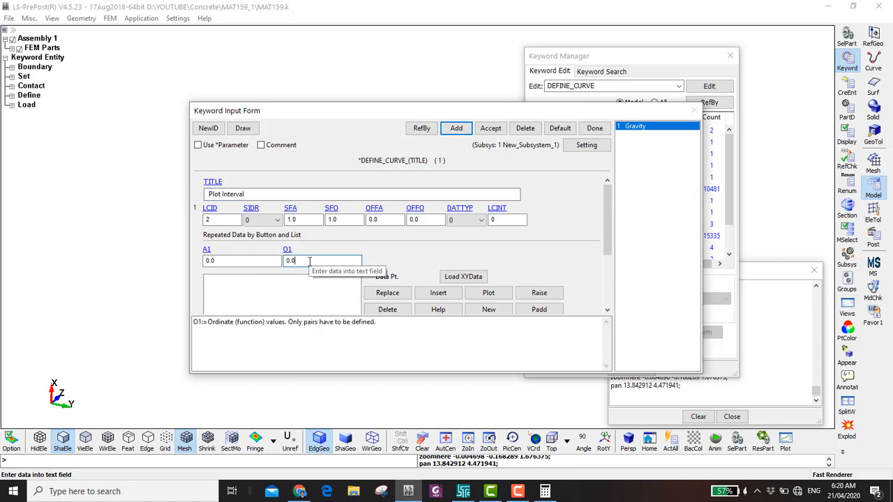
{"action": "left_click", "coordinate": [308, 260]}
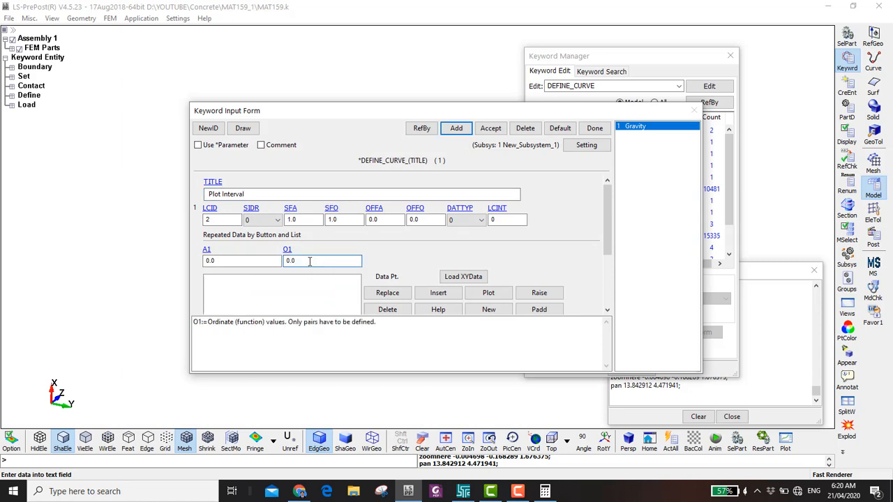
{"action": "left_click", "coordinate": [437, 293]}
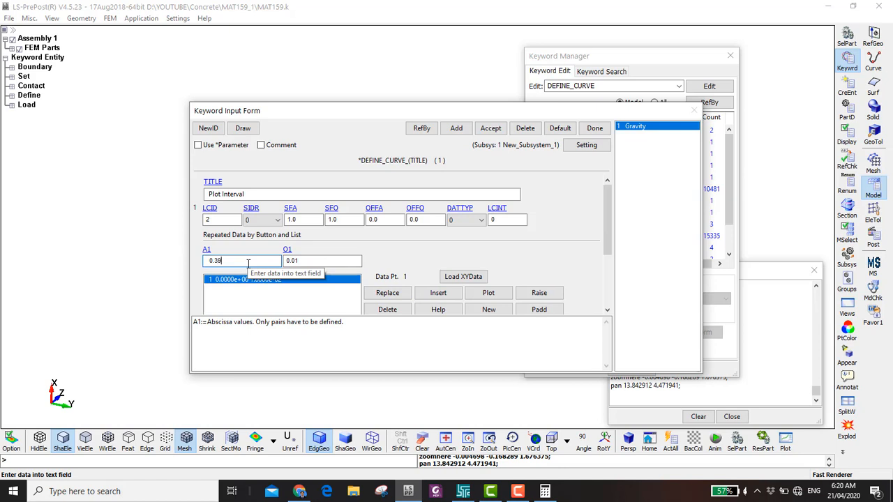
{"action": "left_click", "coordinate": [247, 263]}
{"action": "type", "text": "0.39"}
{"action": "left_click", "coordinate": [438, 293]}
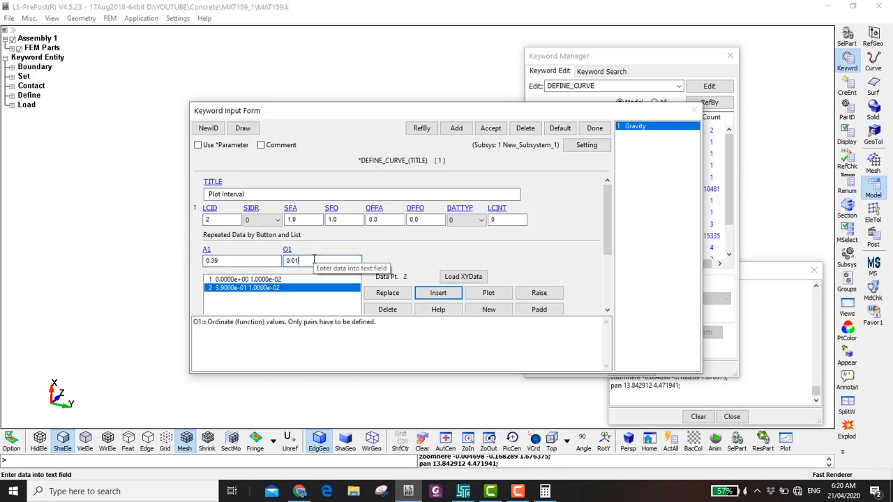
Add the points (0.39, 0.001) and (1.0, 0.001) to the Plot Interval curve and save it.
{"action": "type", "text": "0"}
{"action": "left_click", "coordinate": [438, 292]}
{"action": "left_click_drag", "start_coordinate": [232, 261], "coordinate": [192, 265]}
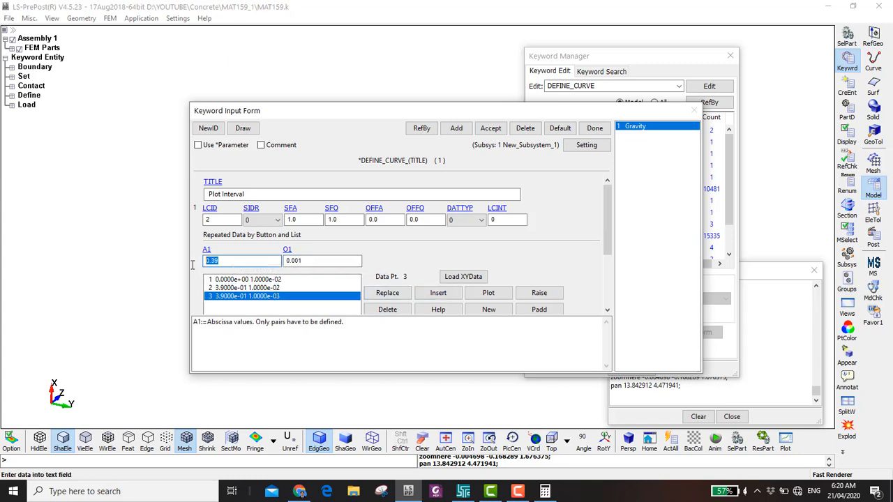
{"action": "type", "text": "10"}
{"action": "left_click_drag", "start_coordinate": [213, 261], "coordinate": [146, 263]}
{"action": "type", "text": "1.0"}
{"action": "left_click", "coordinate": [438, 293]}
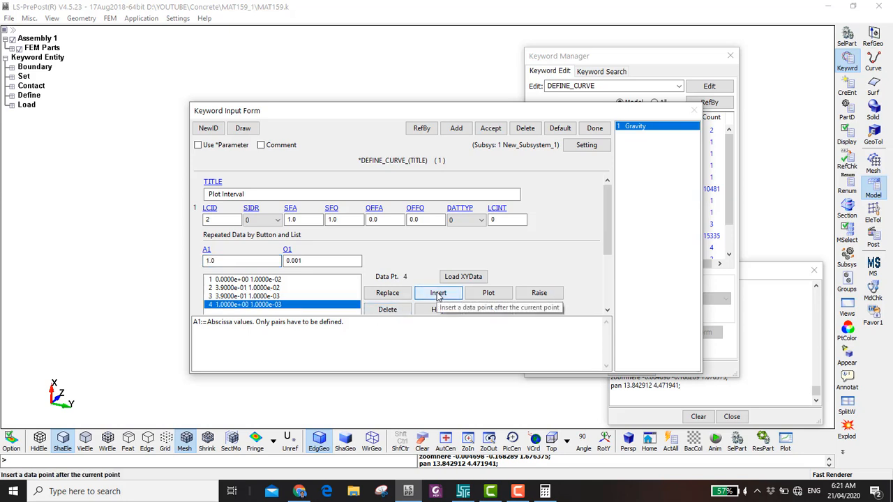
{"action": "left_click", "coordinate": [490, 127]}
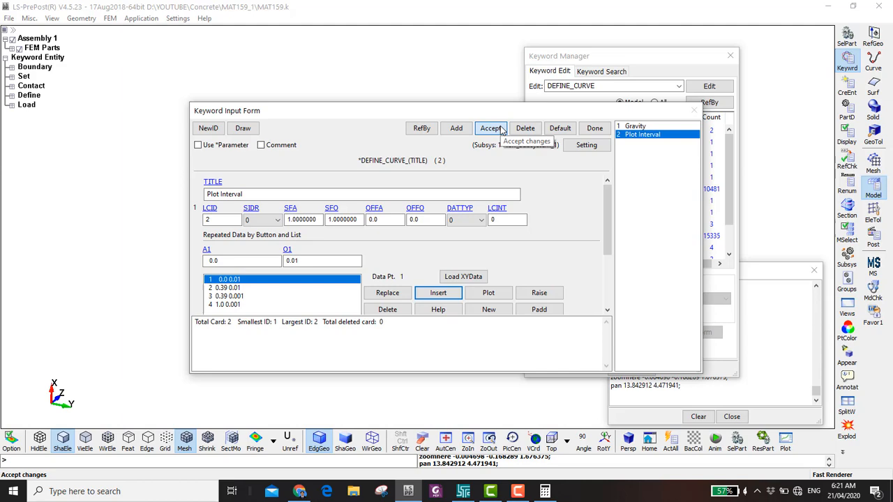
Plot the Plot Interval curve, read its point at the step in the ordinate, and close the plot and curve card.
{"action": "left_click", "coordinate": [488, 291]}
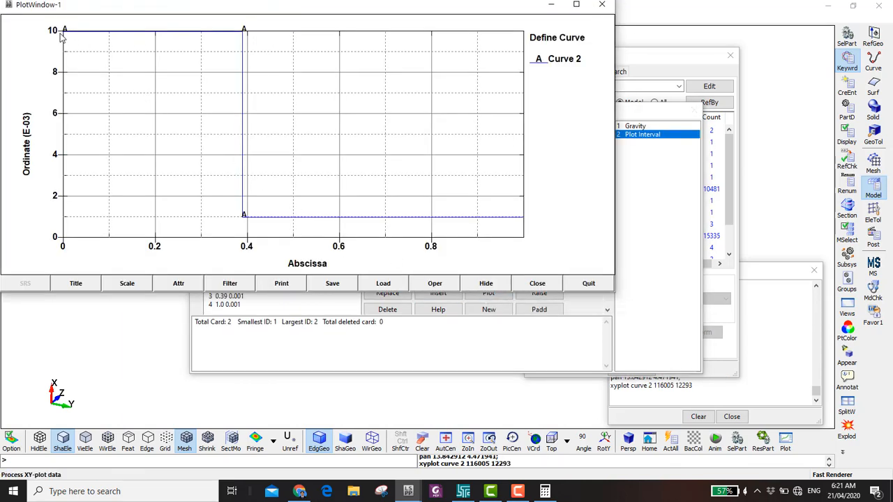
{"action": "double_click", "coordinate": [394, 8]}
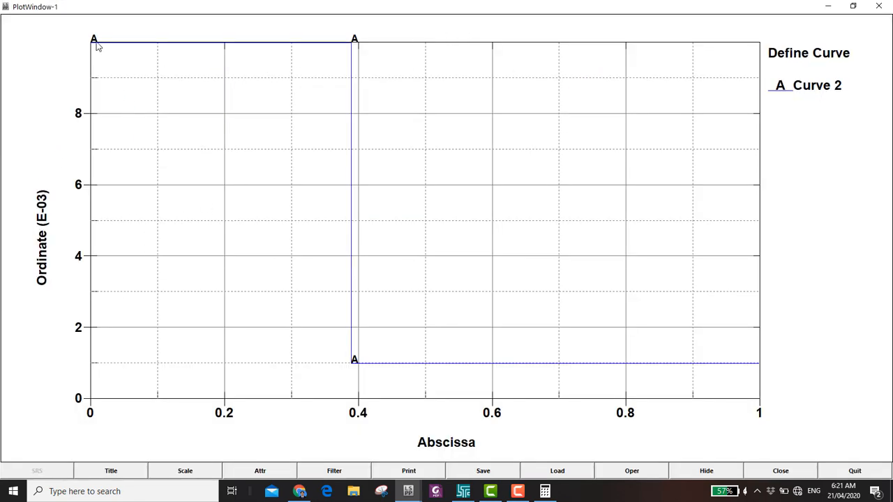
{"action": "left_click", "coordinate": [354, 41]}
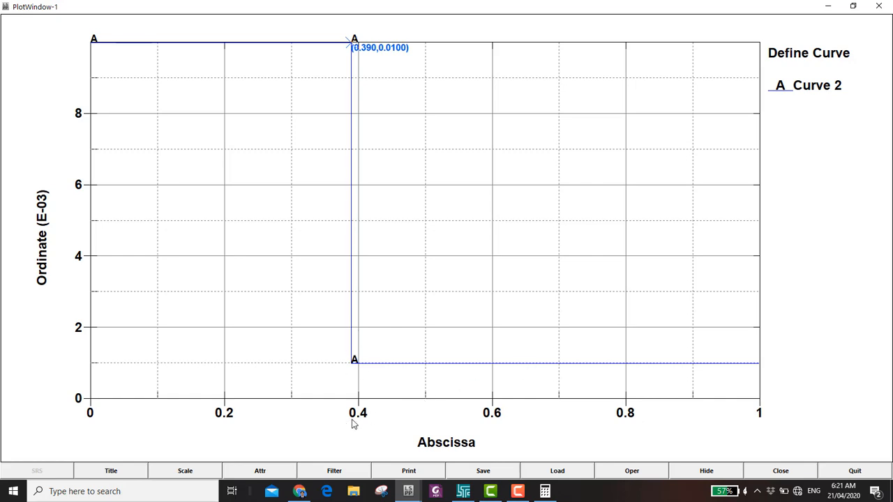
{"action": "left_click", "coordinate": [878, 6]}
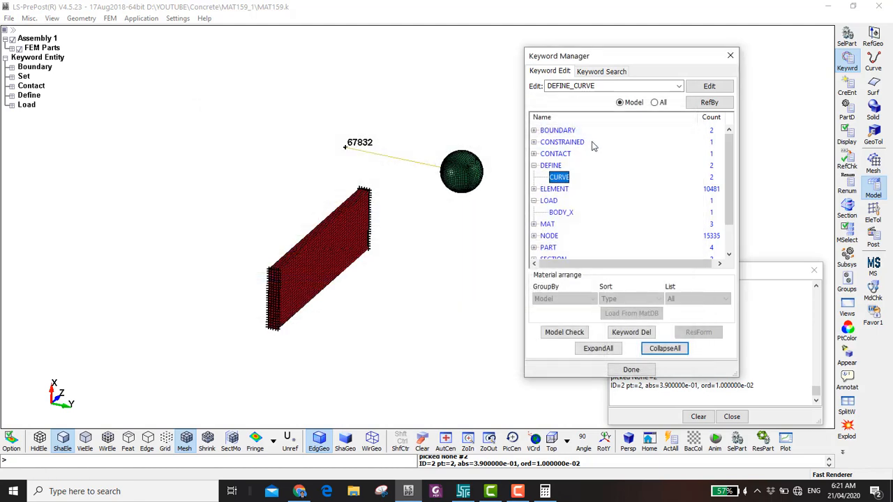
{"action": "left_click", "coordinate": [594, 128]}
Create a DATABASE_BINARY_D3PLOT card with the Plot Interval curve assigned as LCDT and save it.
{"action": "left_click", "coordinate": [655, 102]}
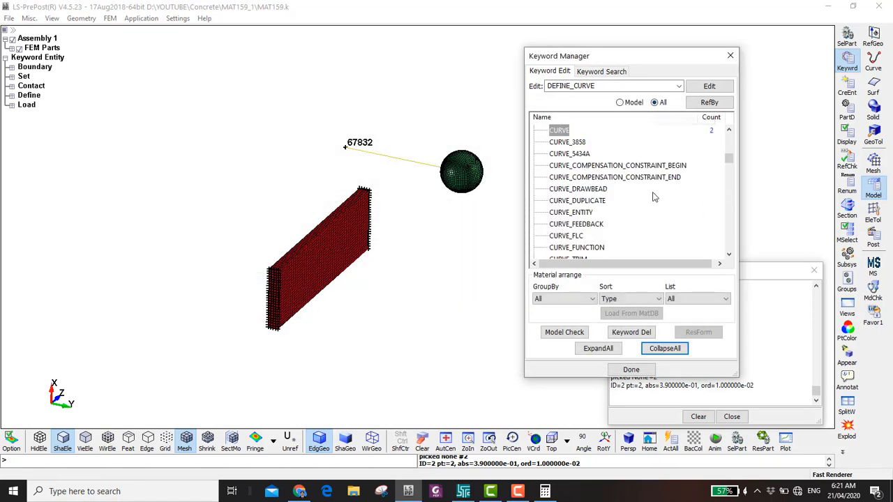
{"action": "scroll", "coordinate": [563, 193], "scroll_direction": "down", "scroll_amount": 3}
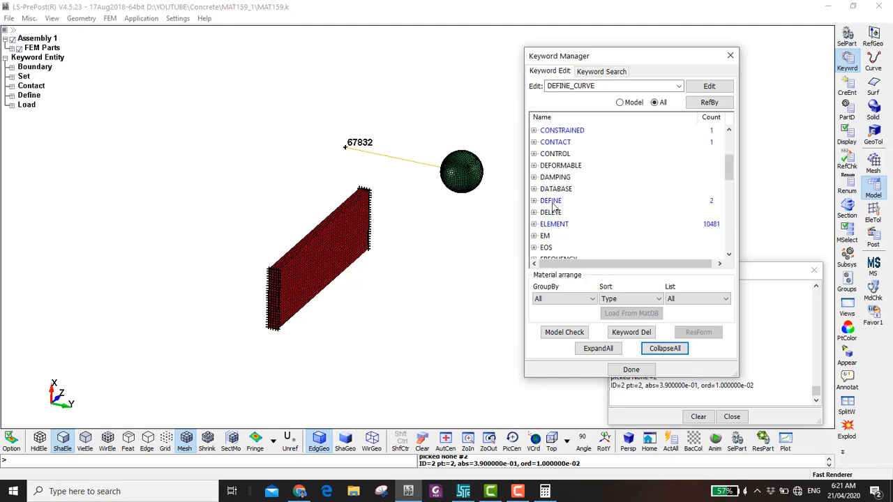
{"action": "double_click", "coordinate": [563, 190]}
{"action": "scroll", "coordinate": [571, 232], "scroll_direction": "down", "scroll_amount": 2}
{"action": "double_click", "coordinate": [573, 189]}
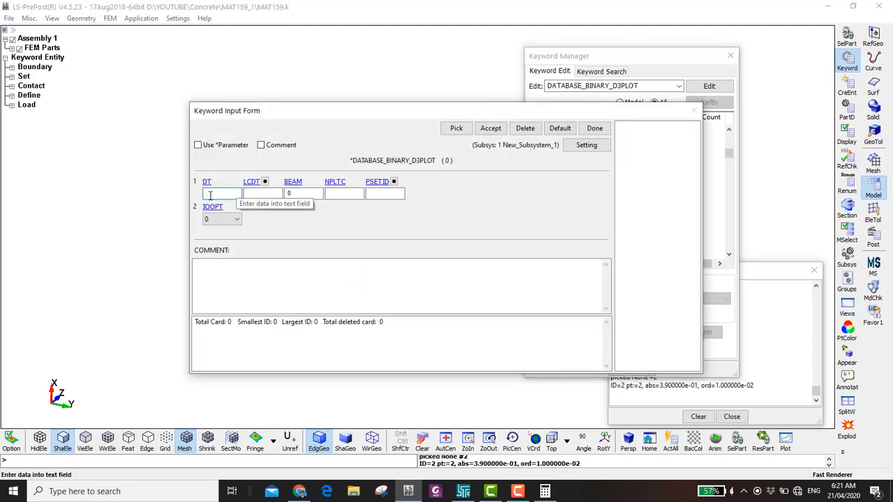
{"action": "left_click", "coordinate": [264, 182]}
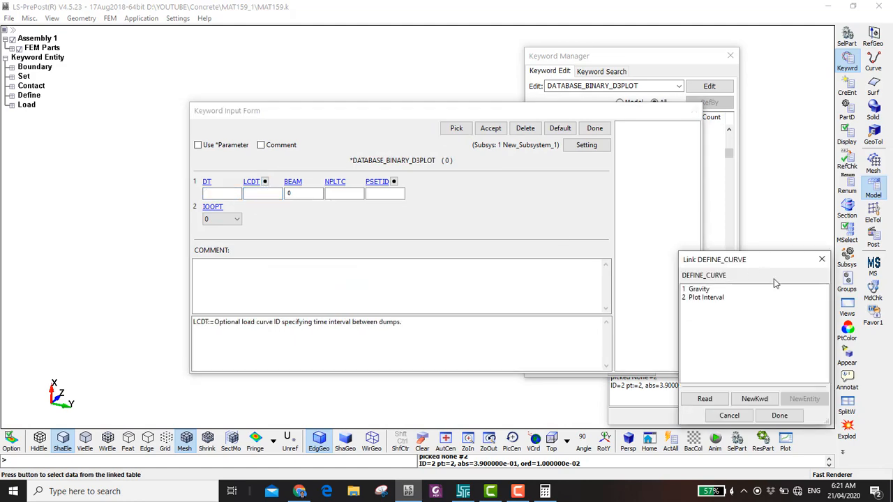
{"action": "double_click", "coordinate": [705, 297]}
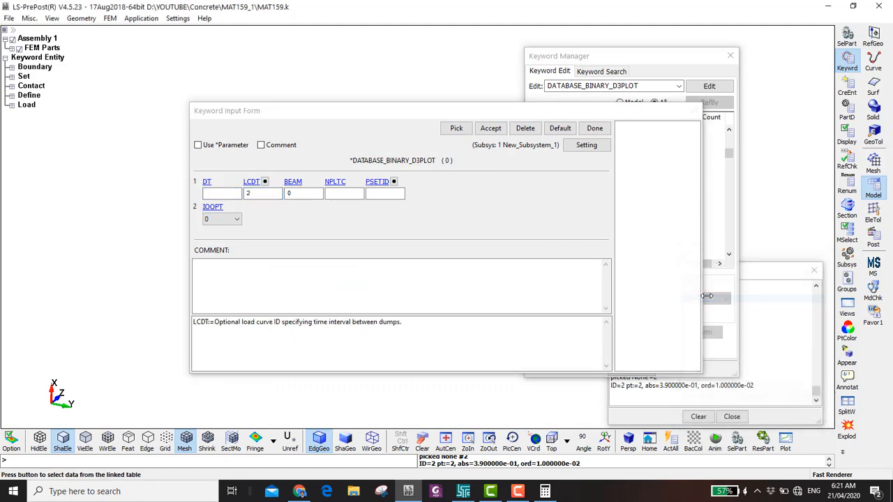
{"action": "left_click", "coordinate": [491, 128]}
{"action": "left_click", "coordinate": [594, 128]}
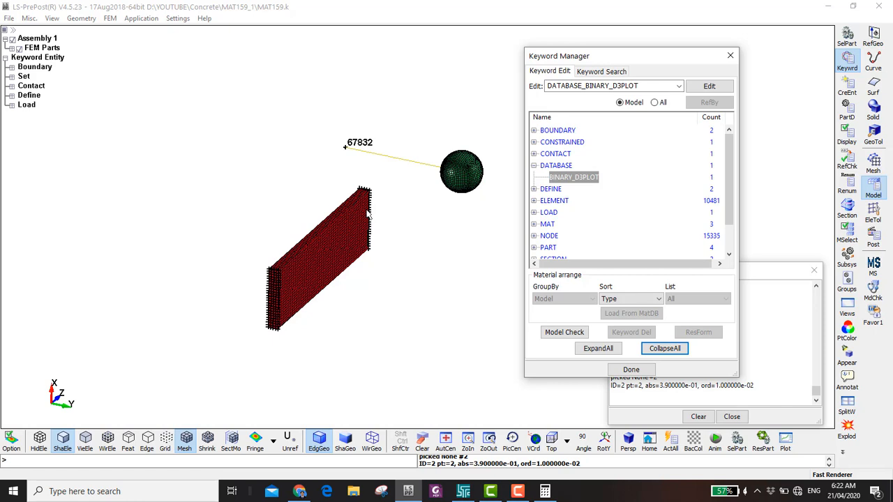
Start a new DEFORMABLE_TO_RIGID_AUTOMATIC card with SWSET 1 and DTMAX 1e-4.
{"action": "left_click", "coordinate": [654, 102]}
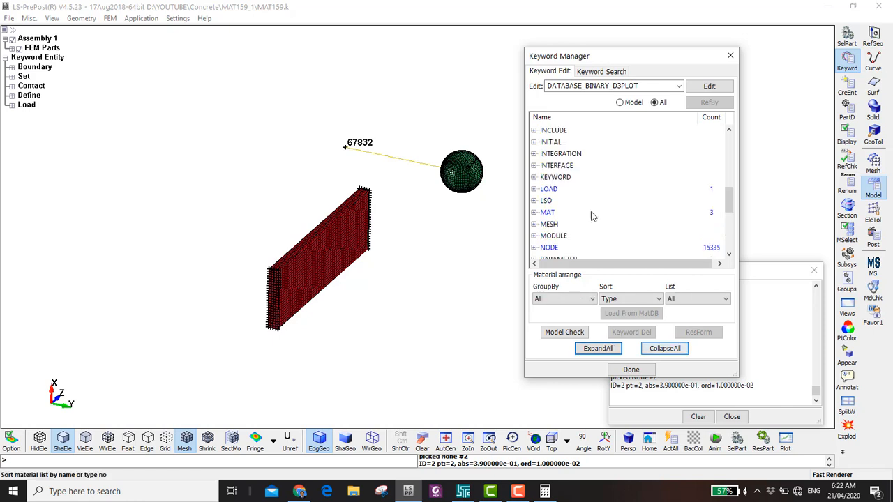
{"action": "scroll", "coordinate": [579, 177], "scroll_direction": "down", "scroll_amount": 4}
{"action": "scroll", "coordinate": [580, 177], "scroll_direction": "up", "scroll_amount": 7}
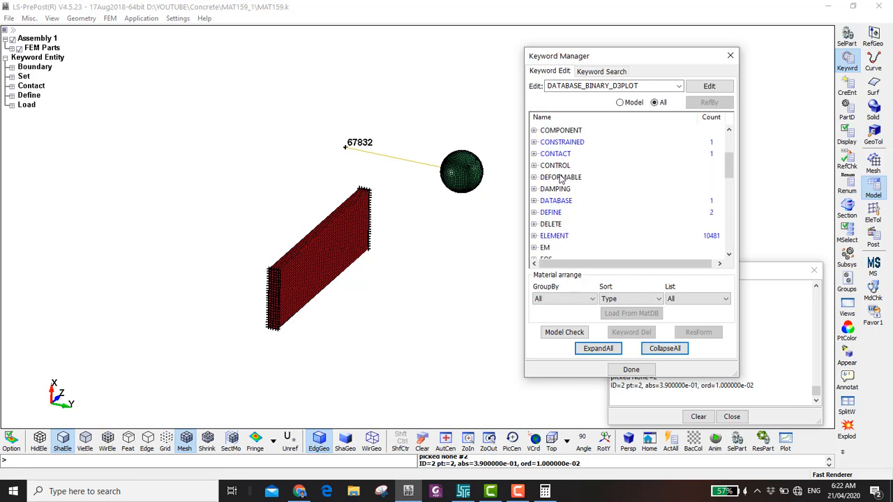
{"action": "double_click", "coordinate": [560, 177]}
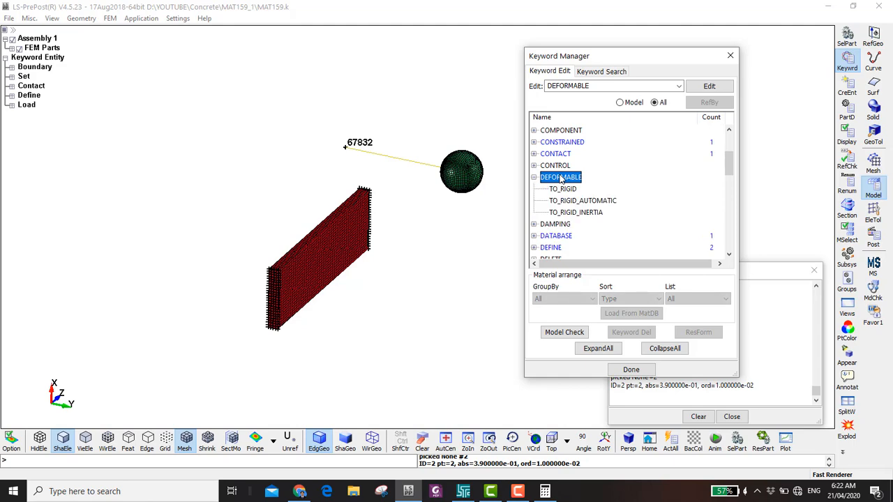
{"action": "left_click", "coordinate": [570, 201]}
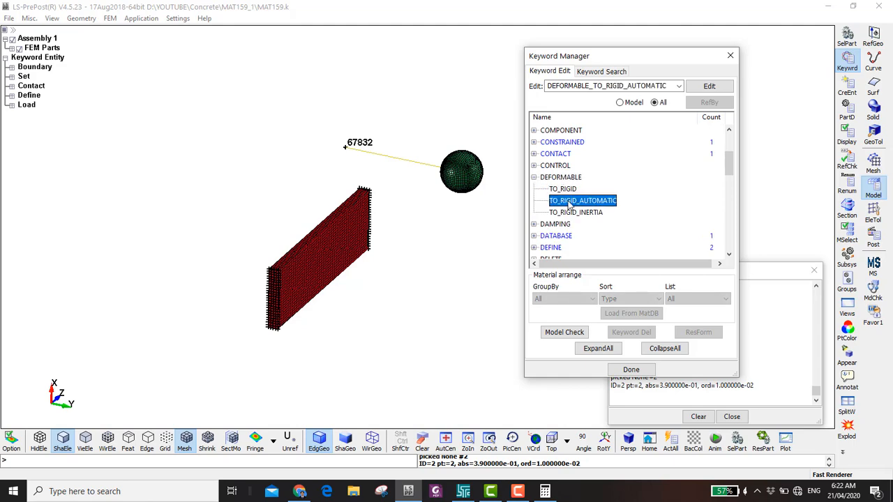
{"action": "double_click", "coordinate": [569, 201]}
{"action": "left_click", "coordinate": [207, 128]}
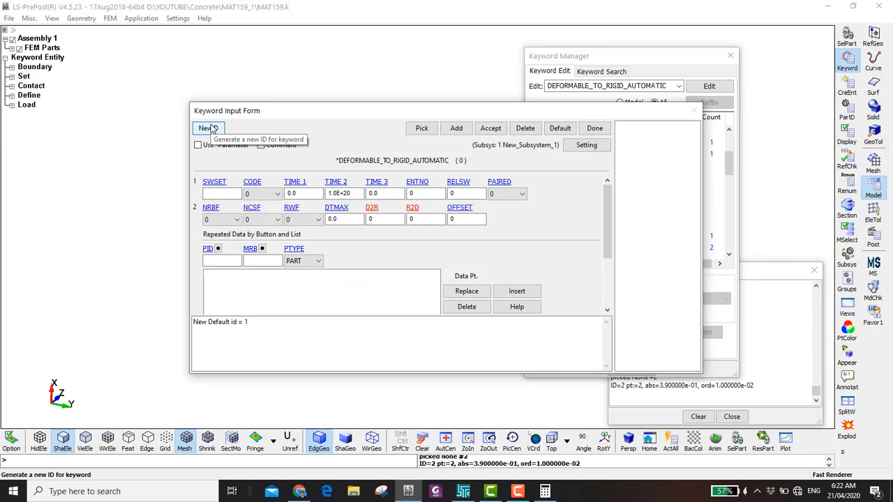
{"action": "left_click", "coordinate": [216, 193]}
{"action": "type", "text": "1"}
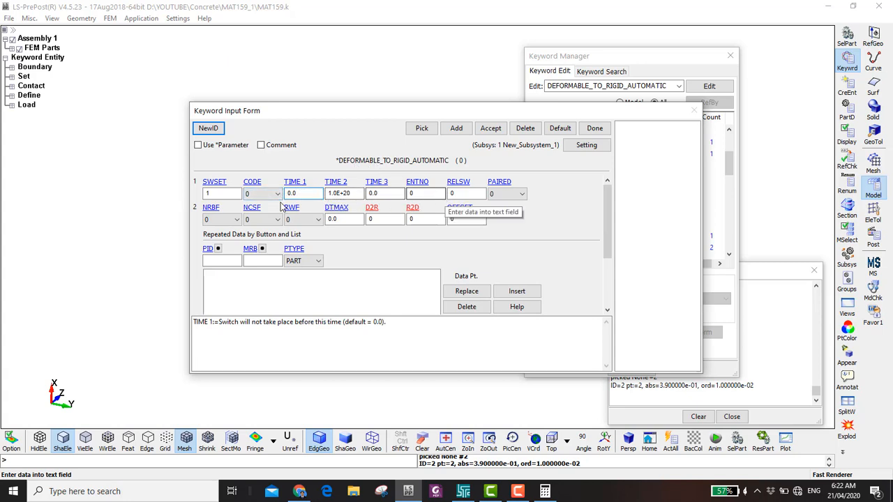
{"action": "left_click", "coordinate": [342, 220]}
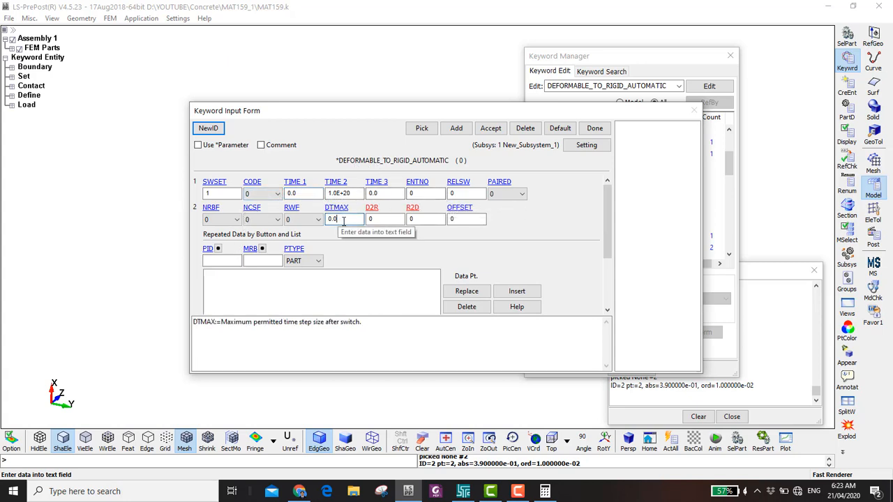
{"action": "left_click_drag", "start_coordinate": [343, 220], "coordinate": [271, 225]}
{"action": "type", "text": "1e-4"}
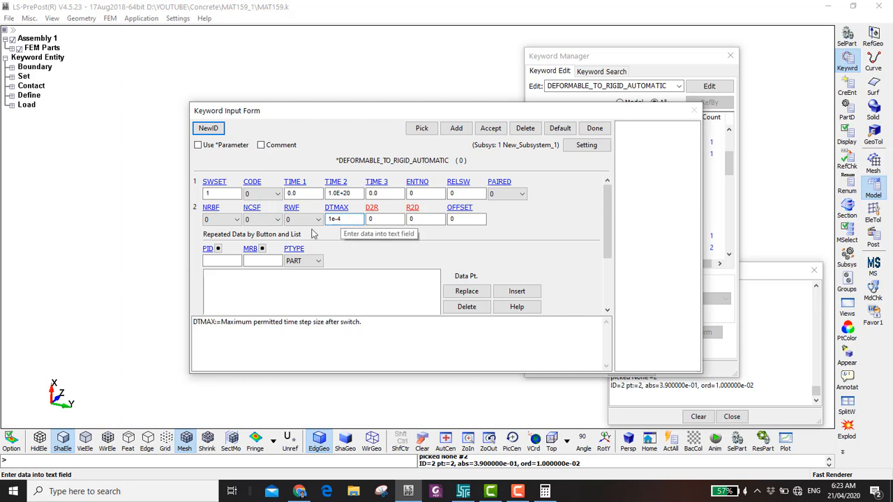
Add the Concrete Slab and Rebar parts to the card's deformable-to-rigid (D2R) list and save the card.
{"action": "left_click", "coordinate": [219, 250]}
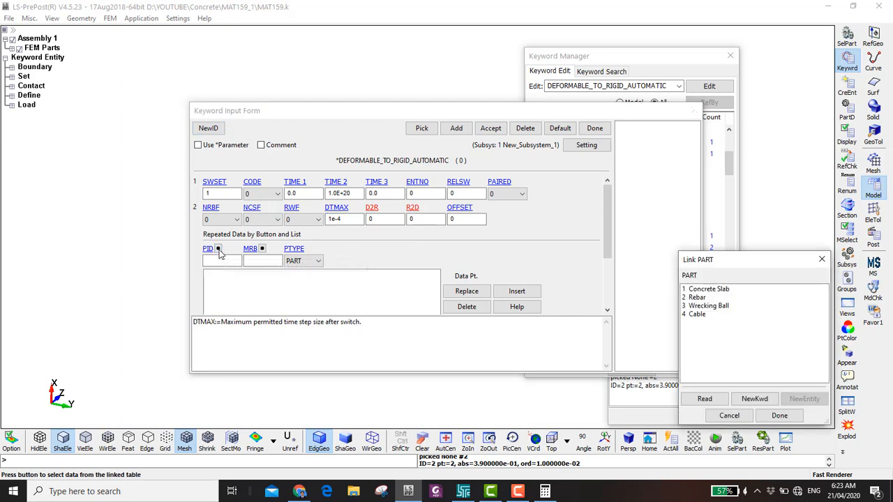
{"action": "double_click", "coordinate": [701, 290]}
{"action": "left_click", "coordinate": [516, 291]}
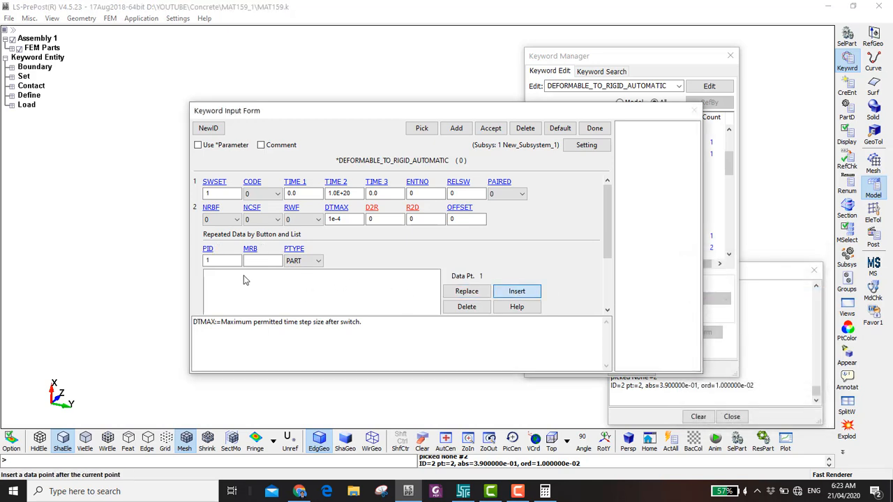
{"action": "left_click", "coordinate": [218, 250]}
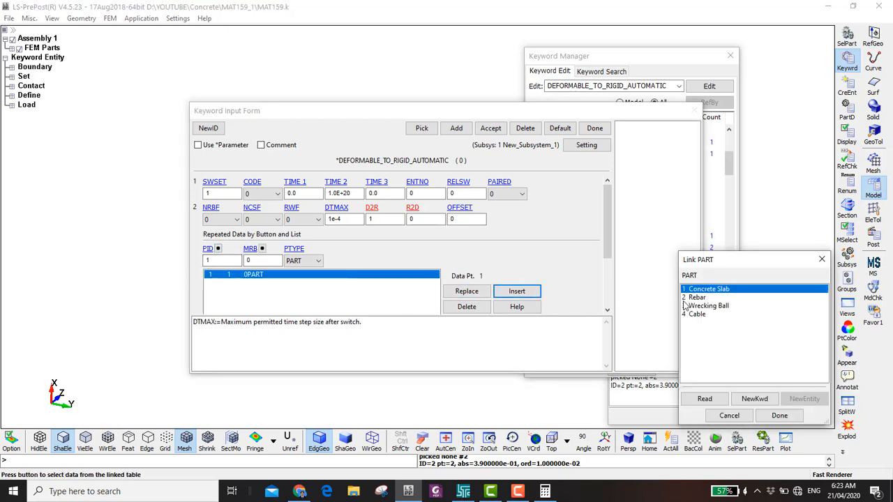
{"action": "double_click", "coordinate": [694, 298]}
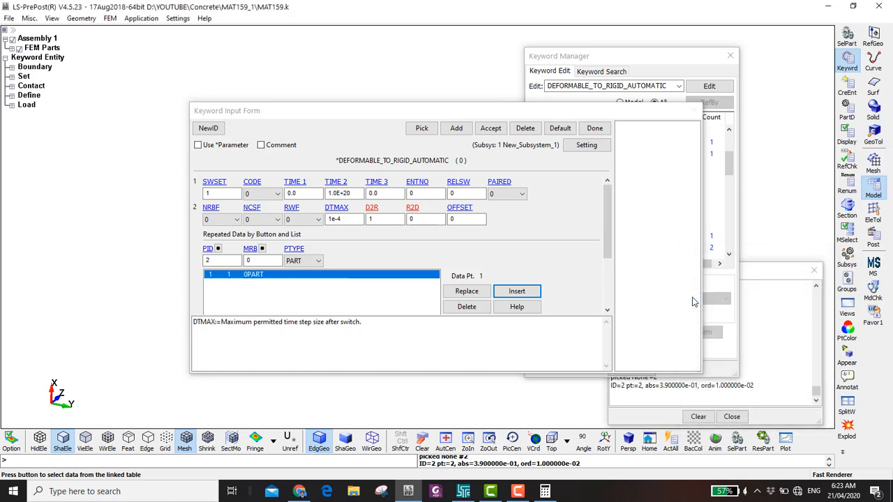
{"action": "left_click", "coordinate": [517, 292]}
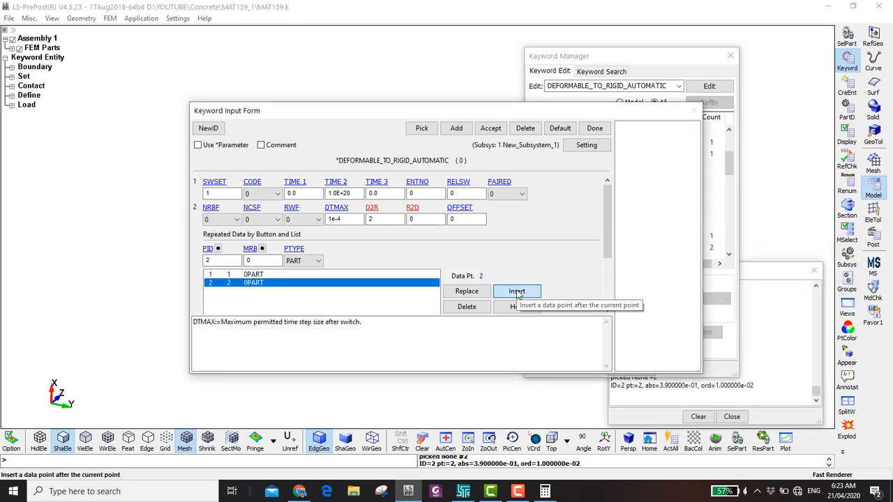
{"action": "left_click", "coordinate": [491, 128]}
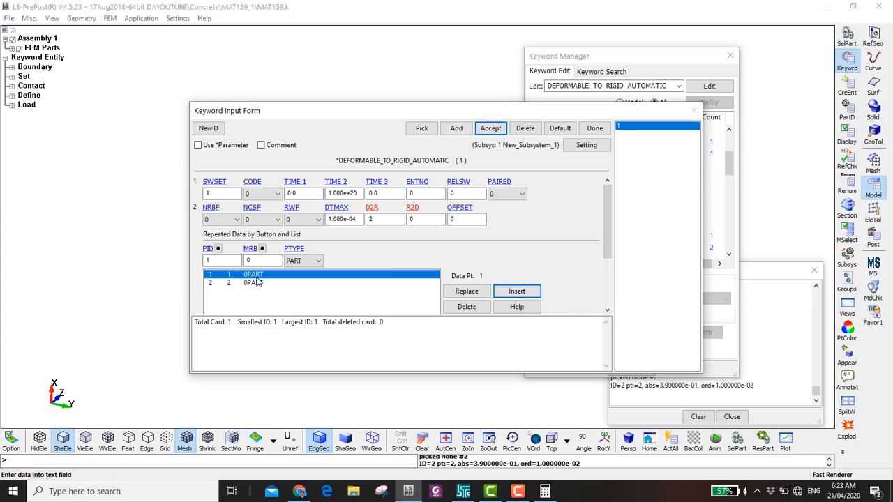
{"action": "left_click", "coordinate": [218, 249]}
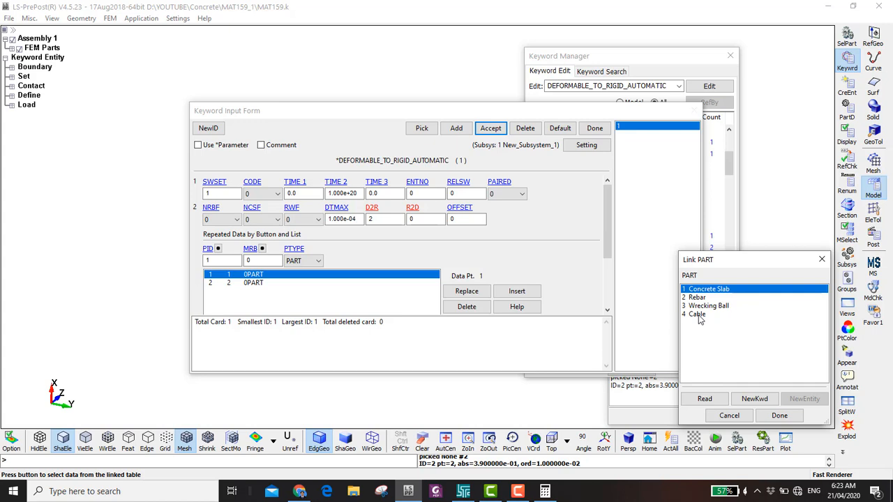
{"action": "left_click", "coordinate": [779, 415]}
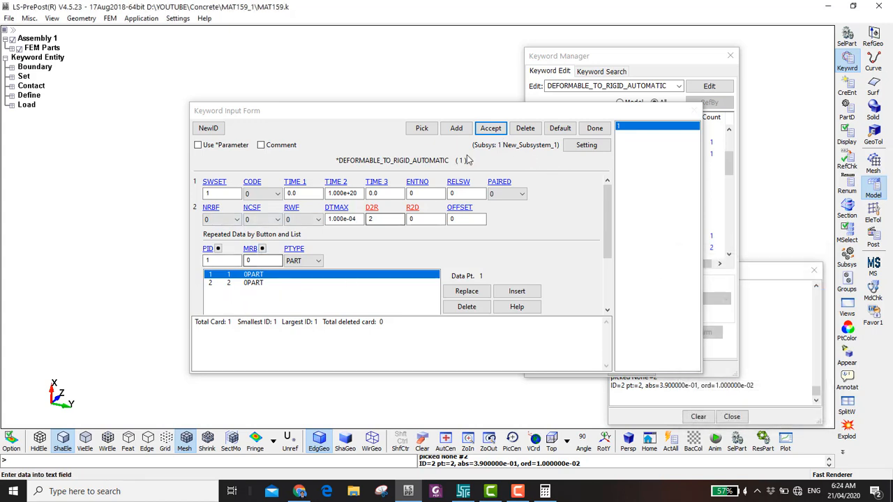
{"action": "left_click", "coordinate": [490, 128]}
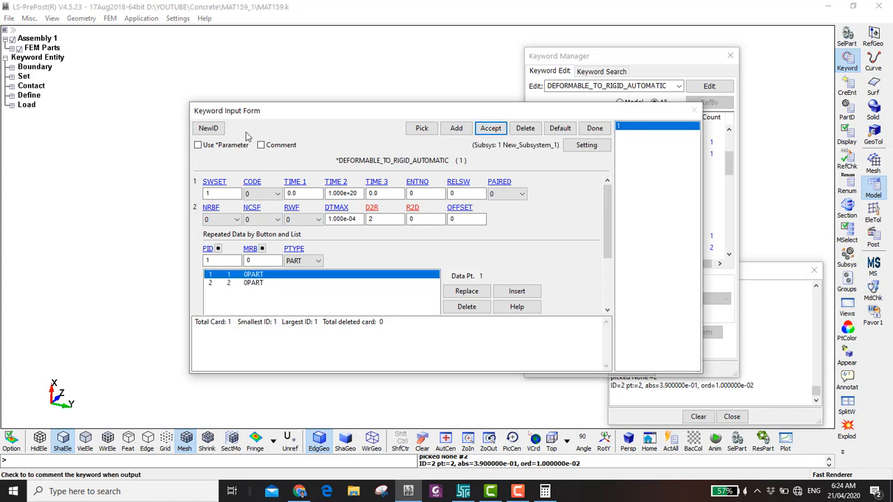
Start a second DEFORMABLE_TO_RIGID_AUTOMATIC card with R2D set to 2.
{"action": "left_click", "coordinate": [208, 128]}
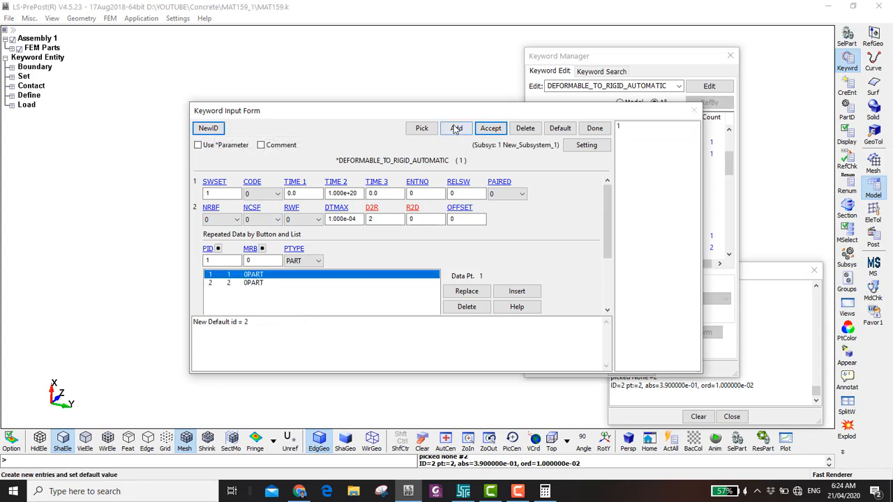
{"action": "left_click", "coordinate": [456, 129]}
{"action": "left_click", "coordinate": [420, 219]}
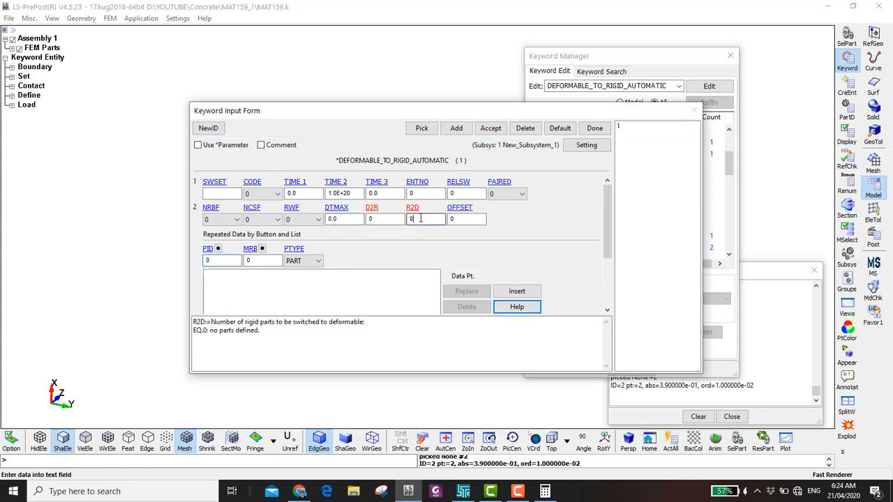
{"action": "double_click", "coordinate": [421, 218]}
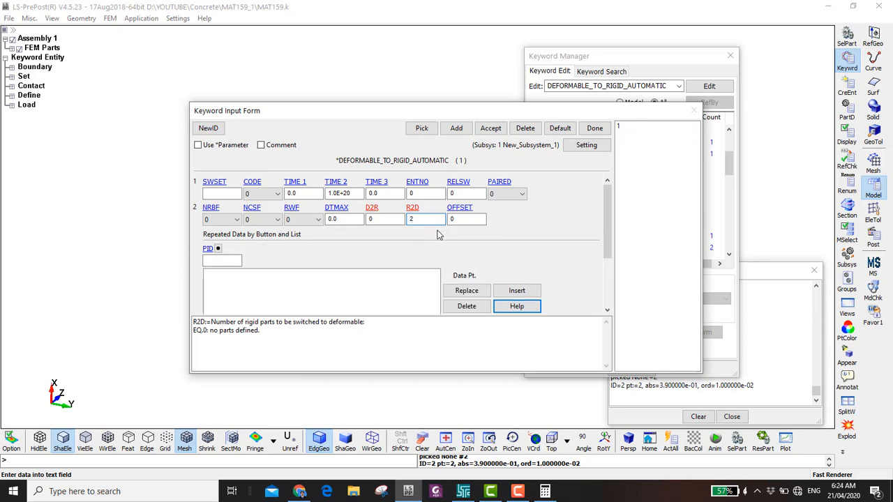
Insert the Concrete Slab and Rebar as the second card's rigid-to-deformable parts and save the card.
{"action": "left_click", "coordinate": [217, 249]}
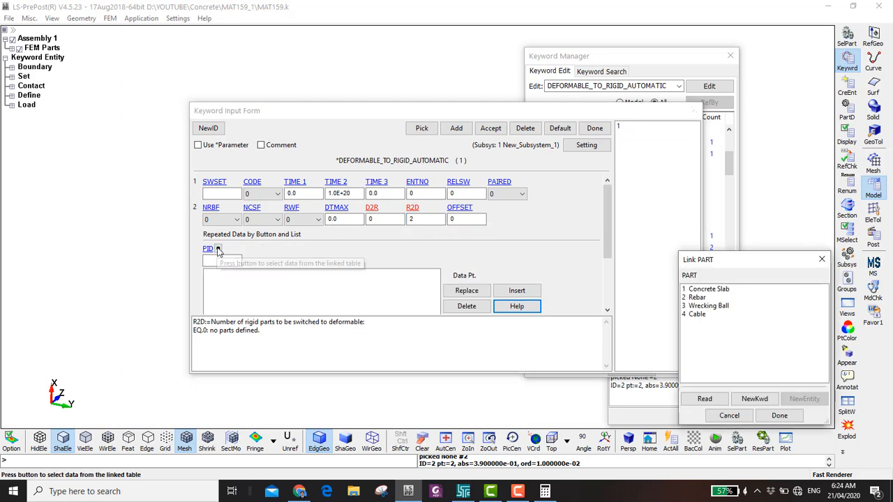
{"action": "double_click", "coordinate": [700, 288]}
{"action": "left_click", "coordinate": [517, 290]}
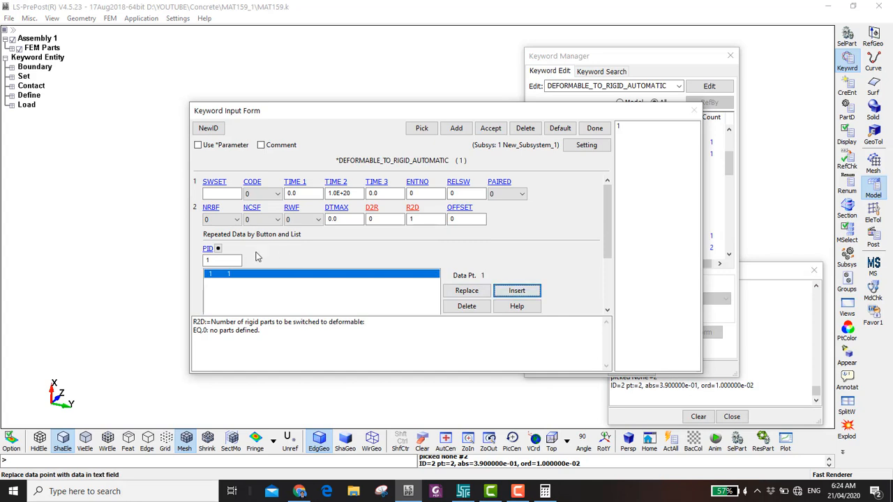
{"action": "left_click", "coordinate": [218, 248]}
{"action": "double_click", "coordinate": [696, 297]}
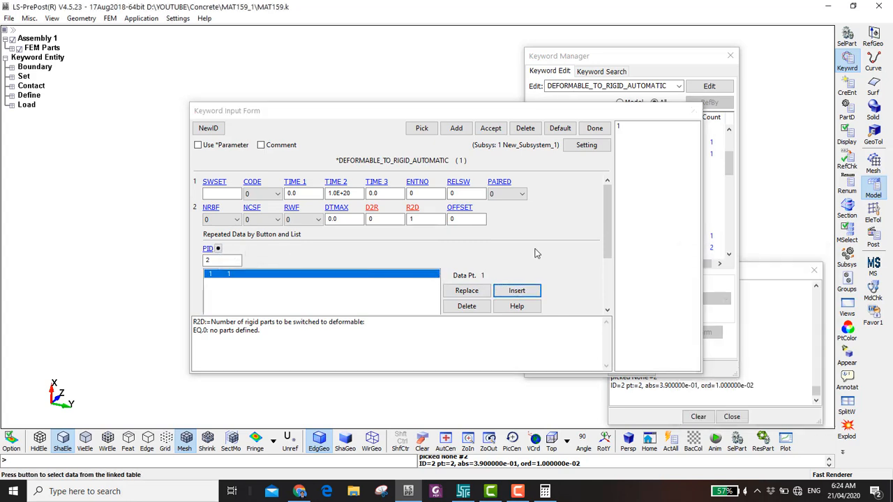
{"action": "left_click", "coordinate": [516, 290]}
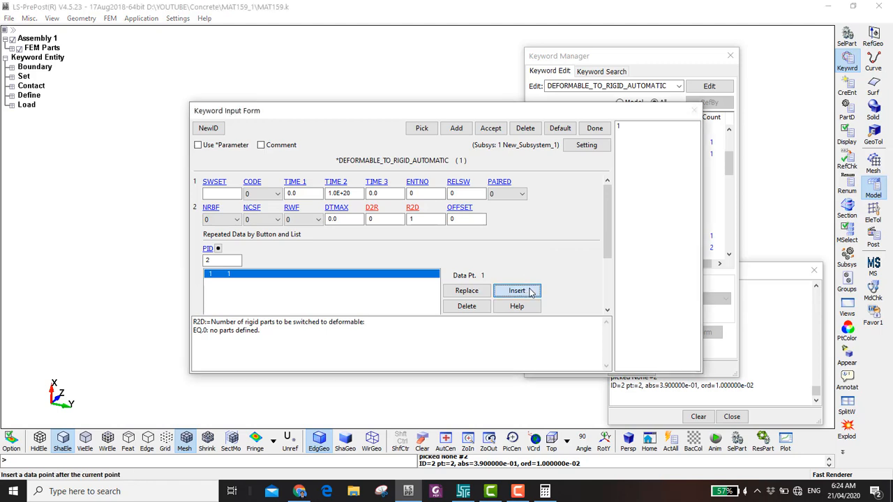
{"action": "left_click", "coordinate": [492, 128]}
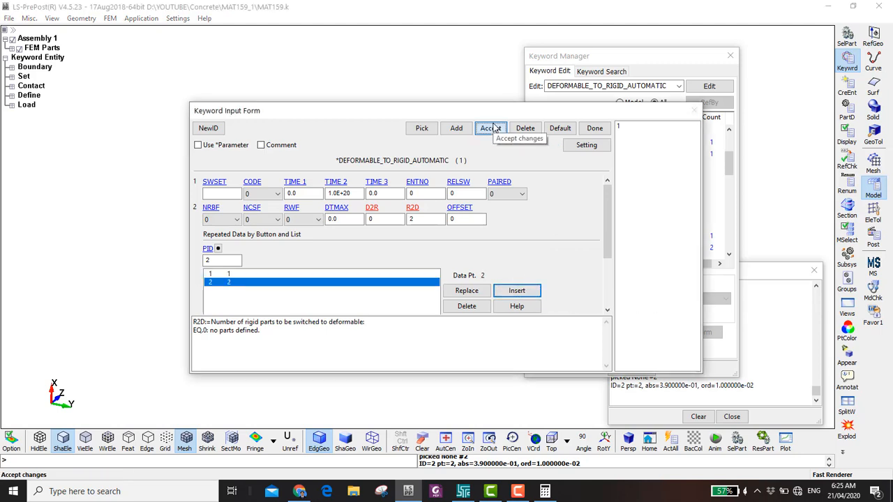
Set SWSET to 2 and TIME 1 to 0.4 on the second switch card, save it, and close the form.
{"action": "left_click", "coordinate": [622, 126]}
{"action": "left_click", "coordinate": [622, 134]}
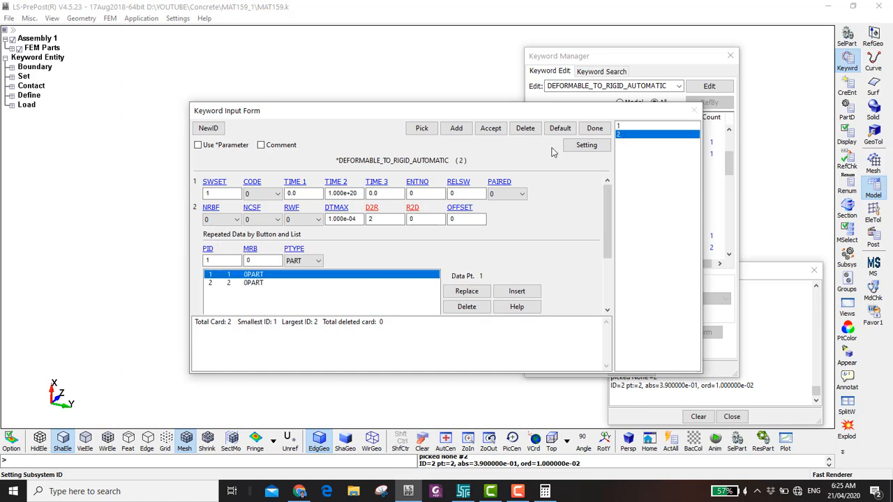
{"action": "left_click", "coordinate": [213, 194]}
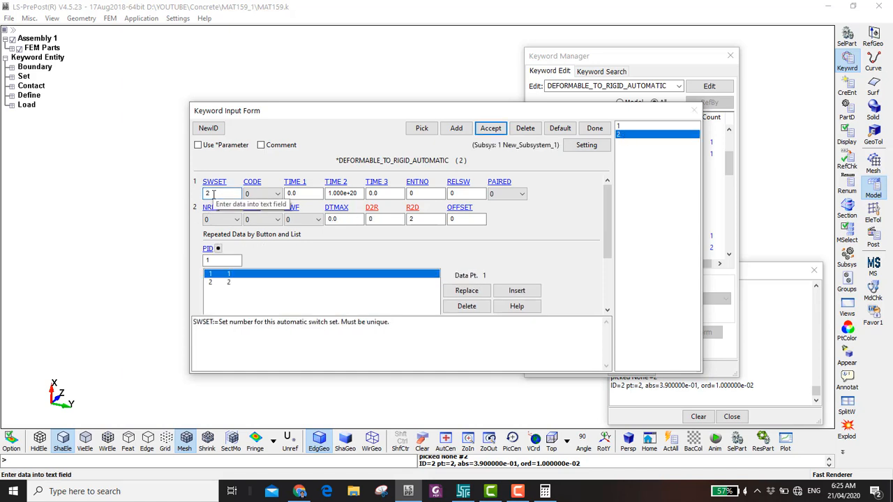
{"action": "left_click", "coordinate": [316, 195]}
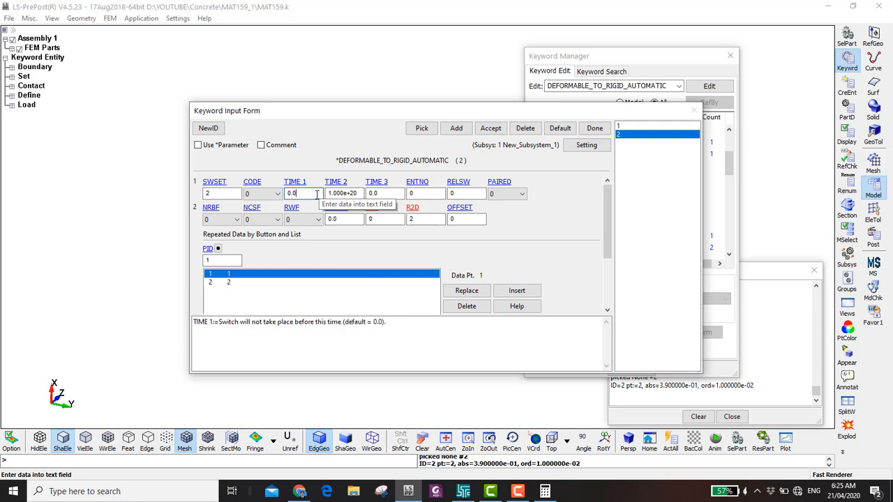
{"action": "type", "text": "."}
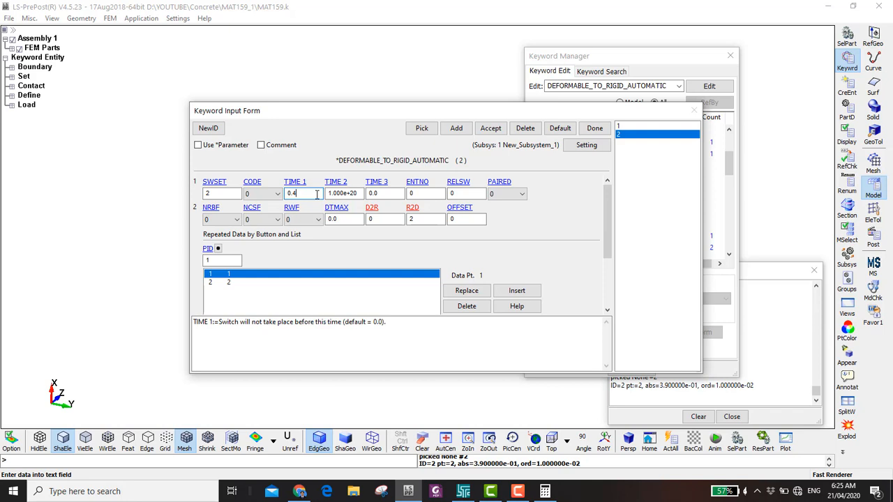
{"action": "left_click", "coordinate": [491, 128]}
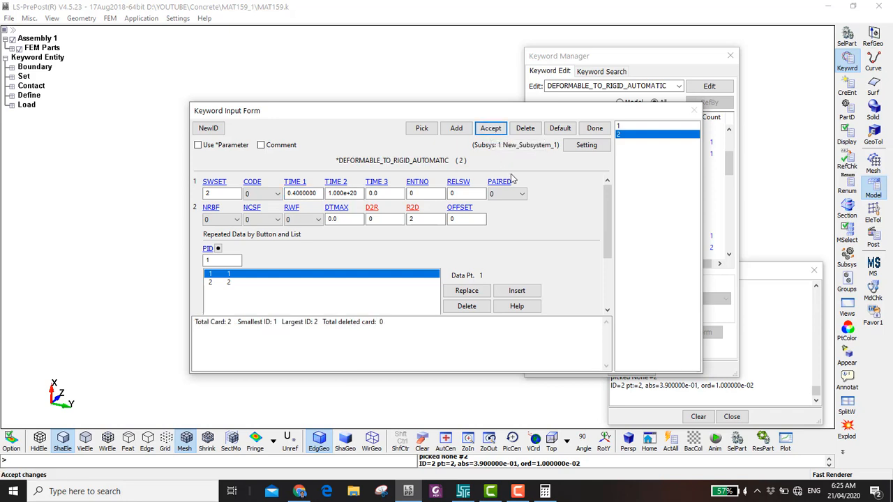
{"action": "left_click", "coordinate": [633, 126]}
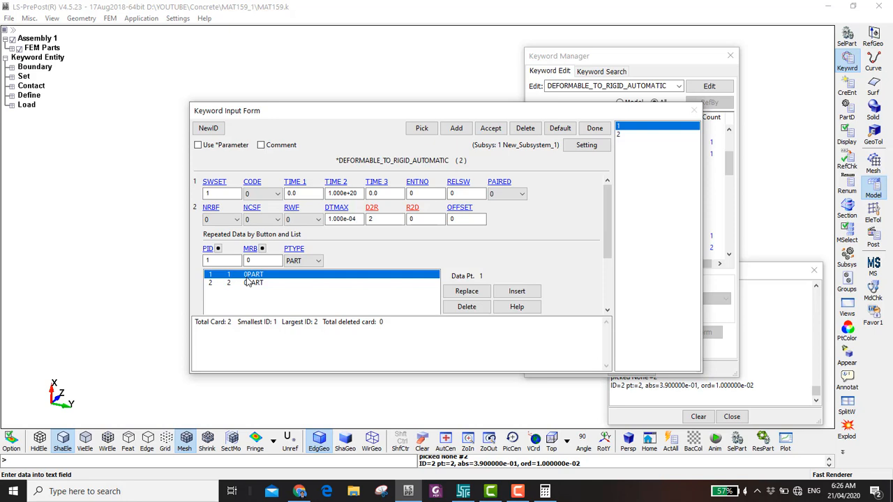
{"action": "left_click", "coordinate": [631, 134]}
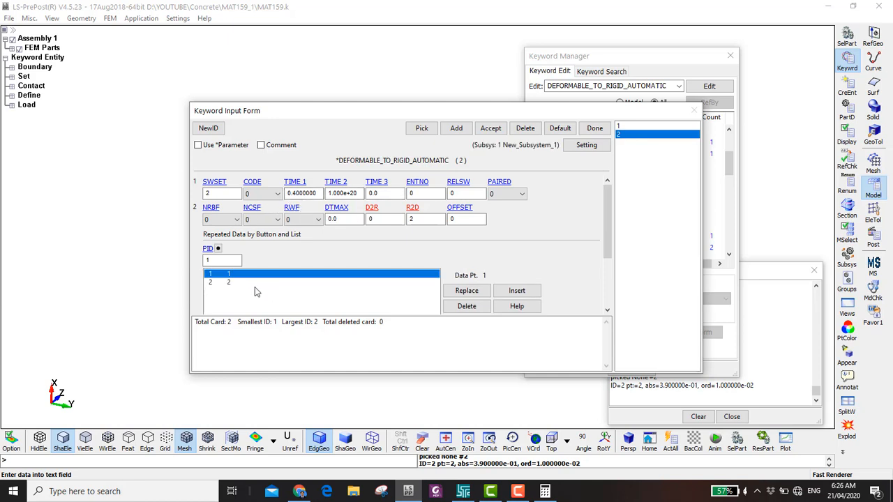
{"action": "left_click", "coordinate": [490, 128]}
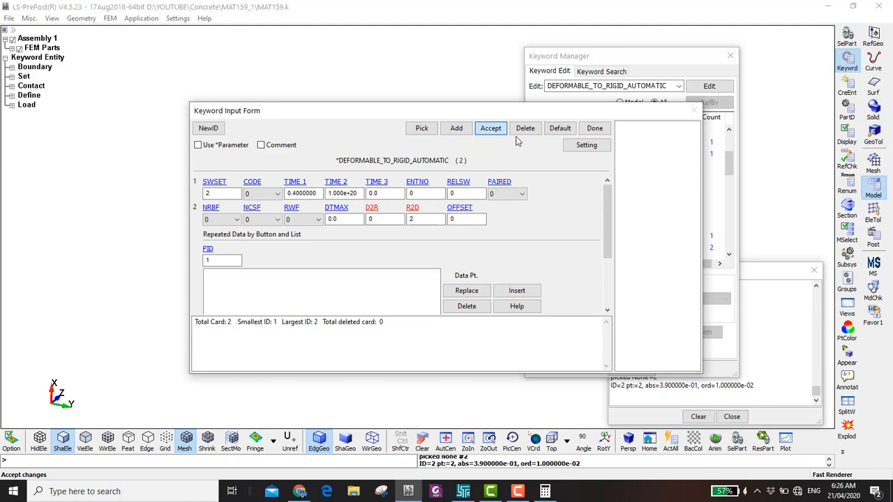
{"action": "left_click", "coordinate": [594, 129]}
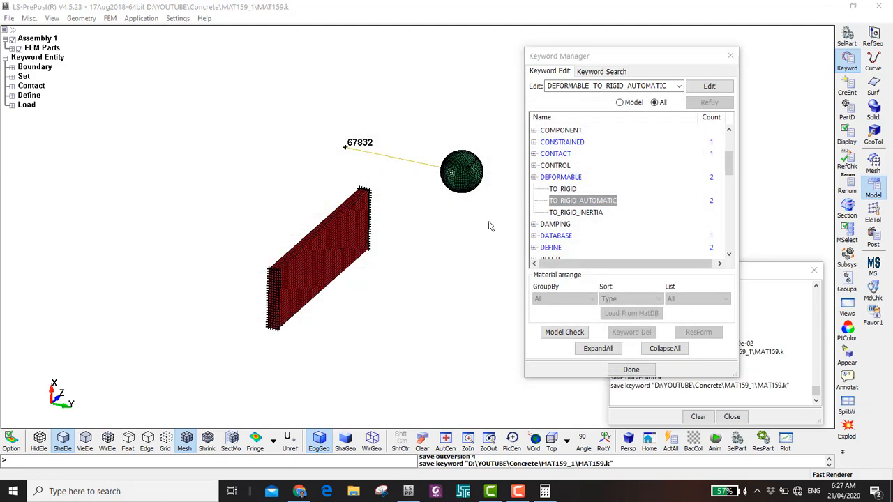
Create a CONTROL_TERMINATION card with ENDTIM set to 0.43, save it, and close the form.
{"action": "double_click", "coordinate": [555, 167]}
{"action": "scroll", "coordinate": [567, 202], "scroll_direction": "down", "scroll_amount": 4}
{"action": "scroll", "coordinate": [567, 201], "scroll_direction": "down", "scroll_amount": 20}
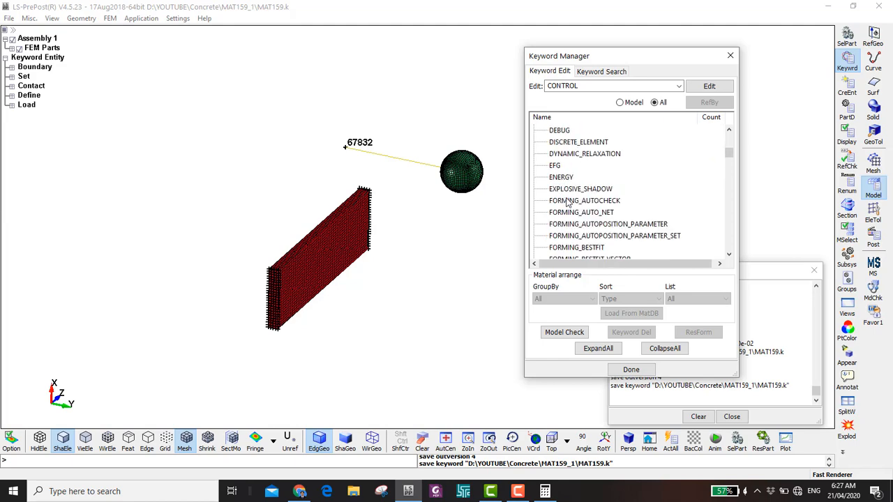
{"action": "double_click", "coordinate": [567, 143]}
{"action": "left_click", "coordinate": [233, 194]}
{"action": "key", "text": "BackSpace"}
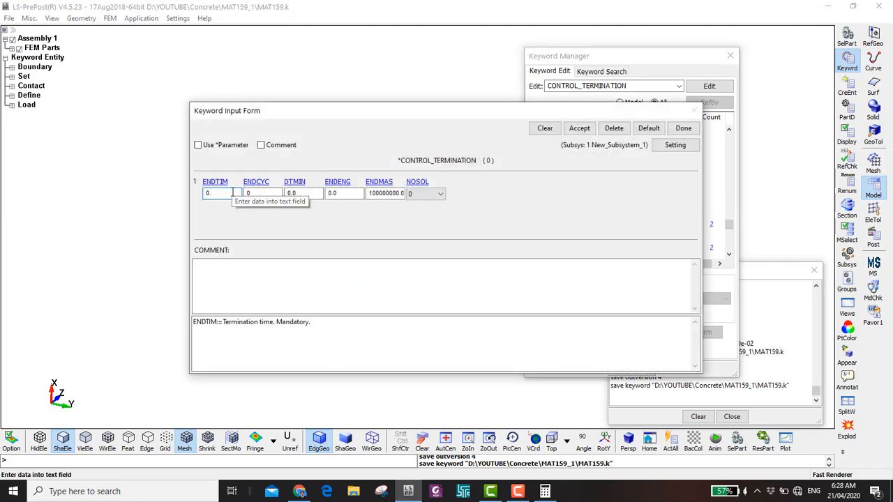
{"action": "type", "text": "43"}
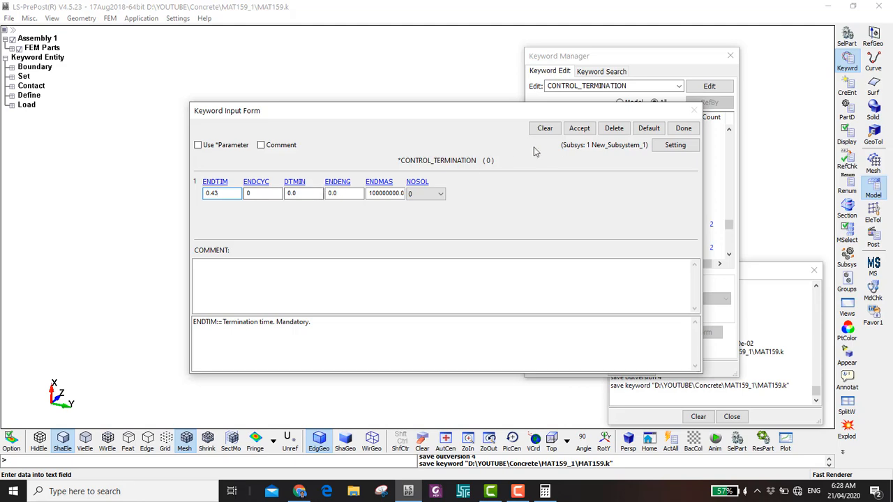
{"action": "left_click", "coordinate": [587, 131]}
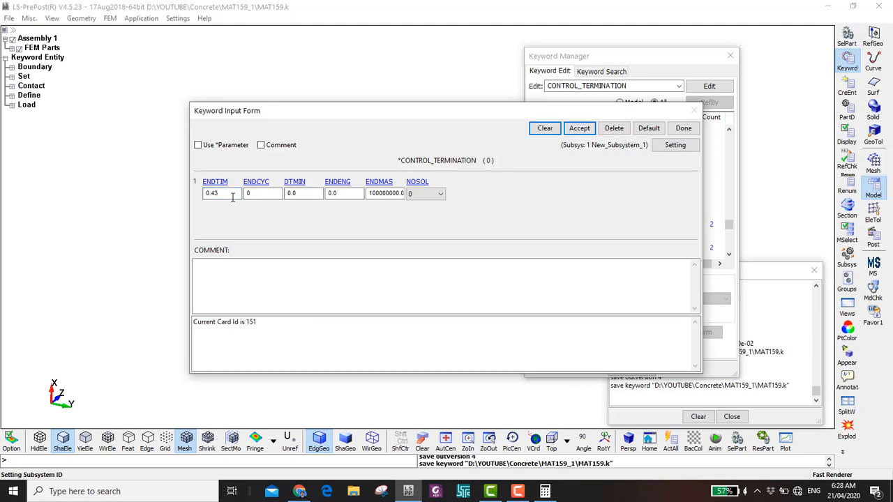
{"action": "left_click", "coordinate": [683, 129]}
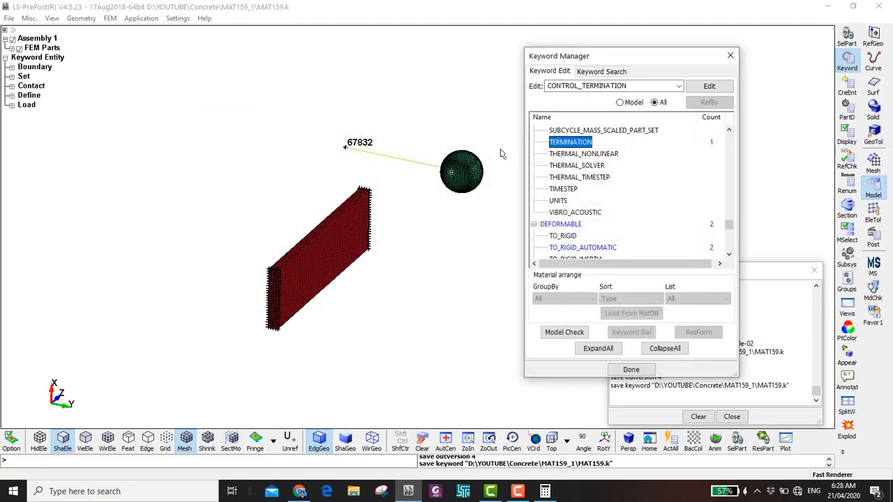
Switch to LS-DYNA Program Manager and start the analysis with MAT159.k as the input file.
{"action": "left_click", "coordinate": [461, 494]}
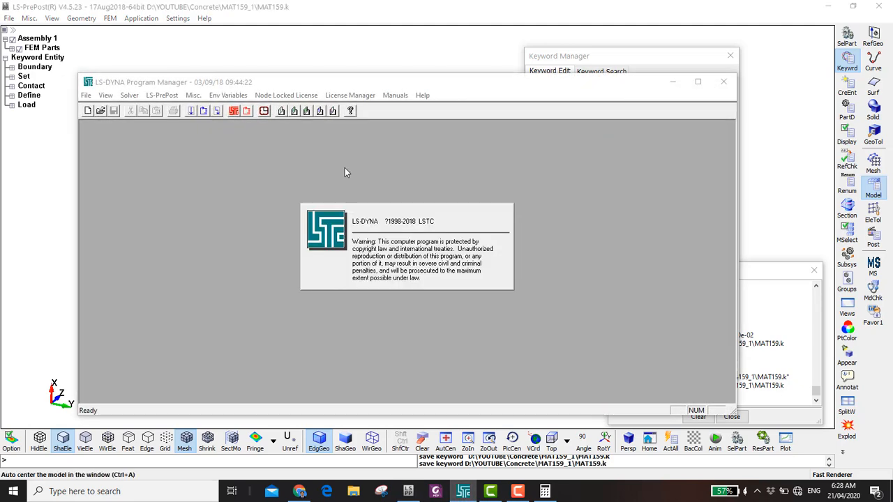
{"action": "left_click", "coordinate": [194, 113]}
{"action": "left_click", "coordinate": [387, 186]}
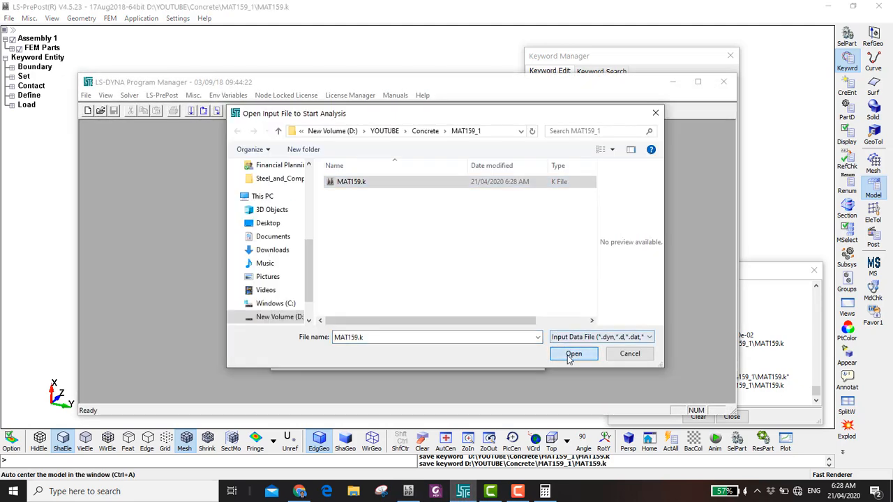
{"action": "left_click", "coordinate": [569, 355]}
{"action": "left_click", "coordinate": [326, 244]}
{"action": "left_click", "coordinate": [479, 164]}
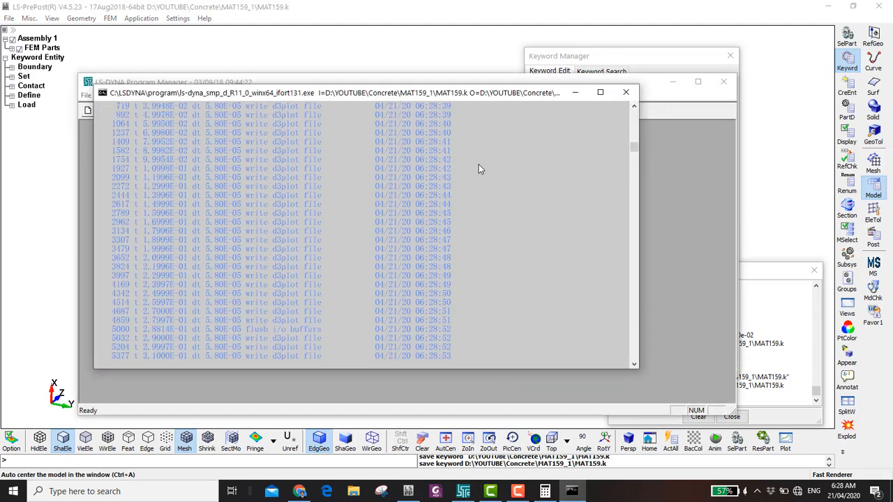
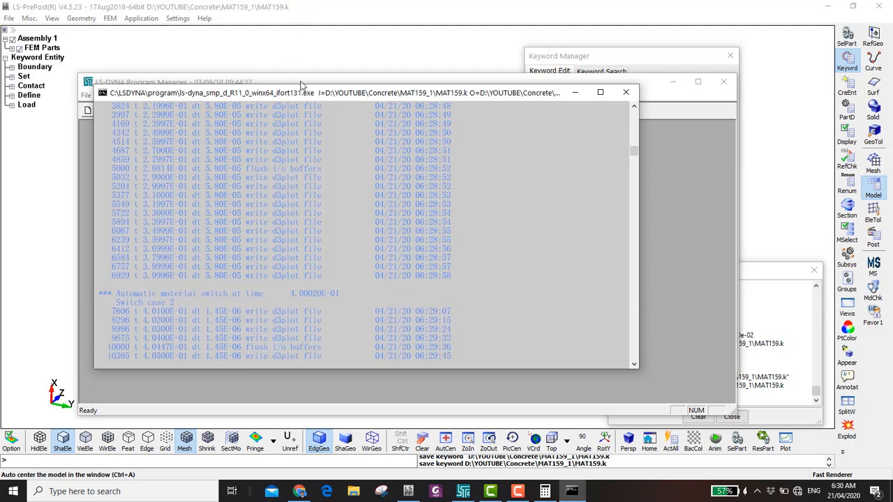
Interrupt the running solver with sense switch sw2 to query the estimated time to complete.
{"action": "left_click_drag", "start_coordinate": [312, 98], "coordinate": [321, 98]}
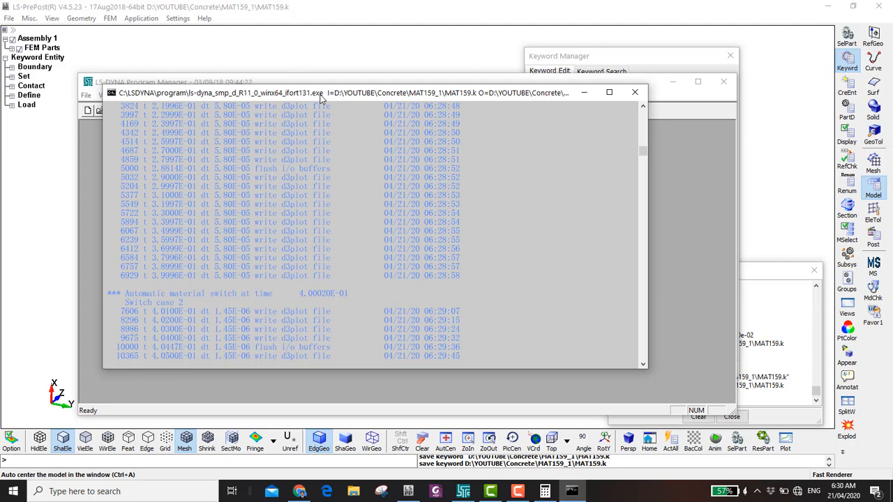
{"action": "key", "text": "ctrl+c"}
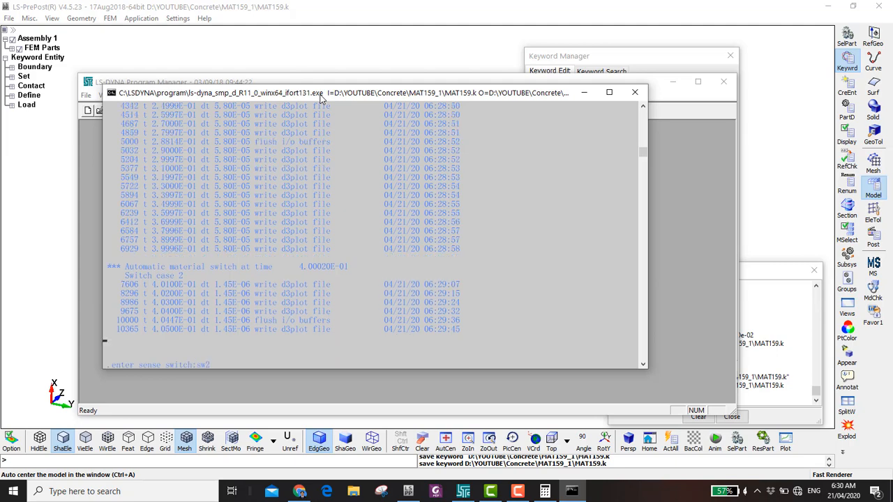
{"action": "type", "text": "sw2"}
{"action": "key", "text": "Return"}
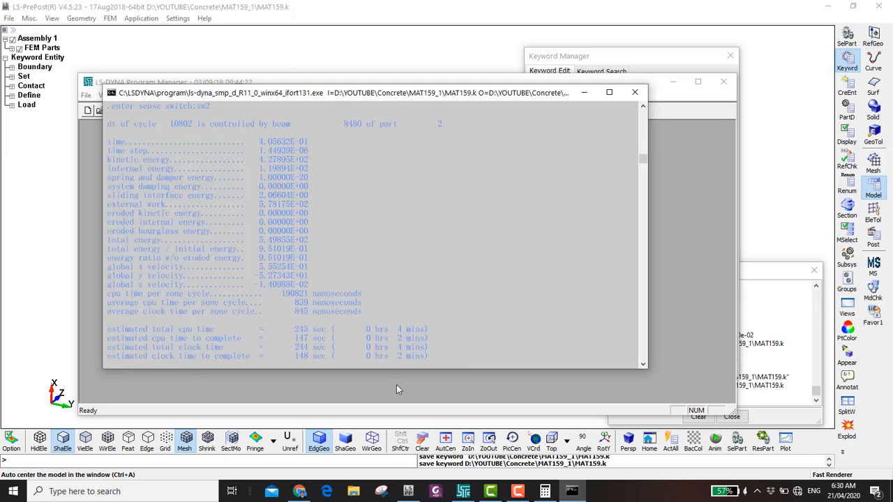
Open the running job's d3plot for post-processing and step forward to its last available state.
{"action": "left_click", "coordinate": [396, 385]}
{"action": "left_click", "coordinate": [248, 112]}
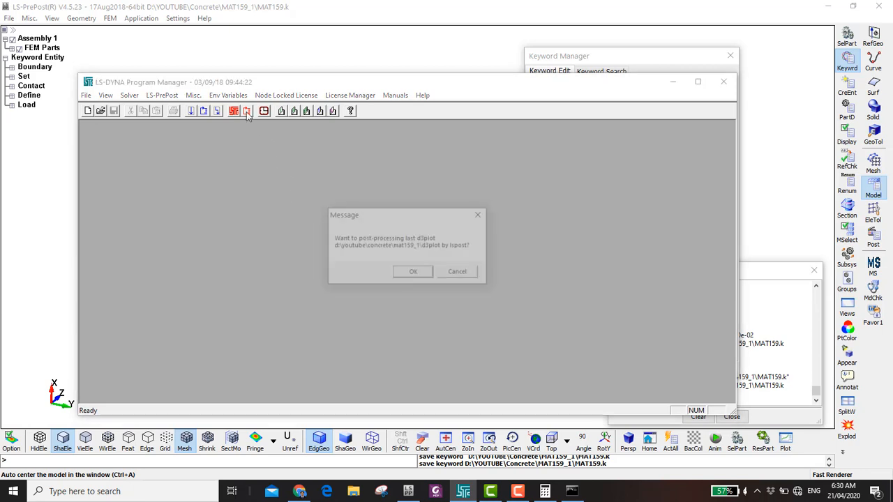
{"action": "left_click", "coordinate": [414, 274]}
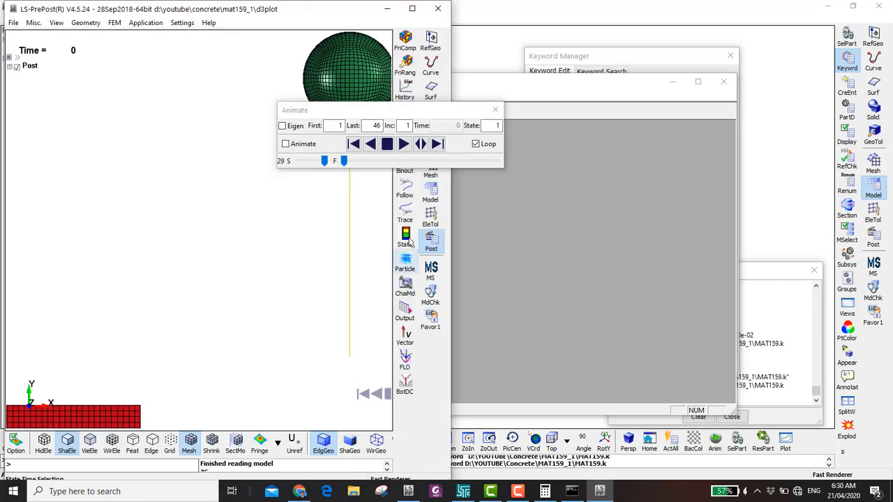
{"action": "left_click", "coordinate": [437, 144]}
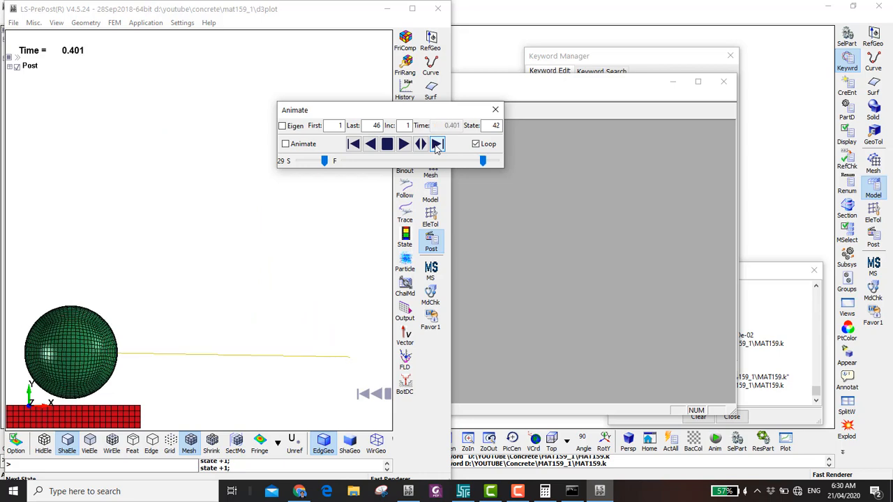
{"action": "left_click", "coordinate": [437, 147]}
{"action": "left_click", "coordinate": [437, 148]}
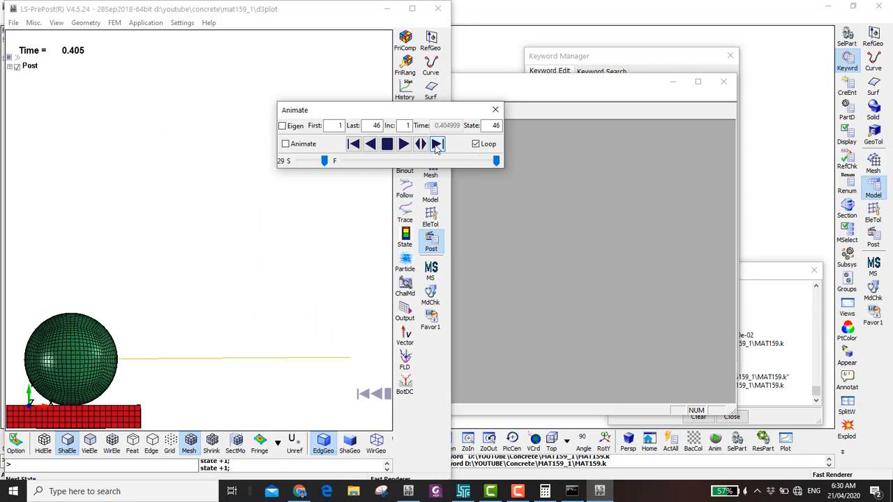
Maximize the results window, play the partial impact animation from an oblique view, stop it, and close the results.
{"action": "left_click", "coordinate": [412, 9]}
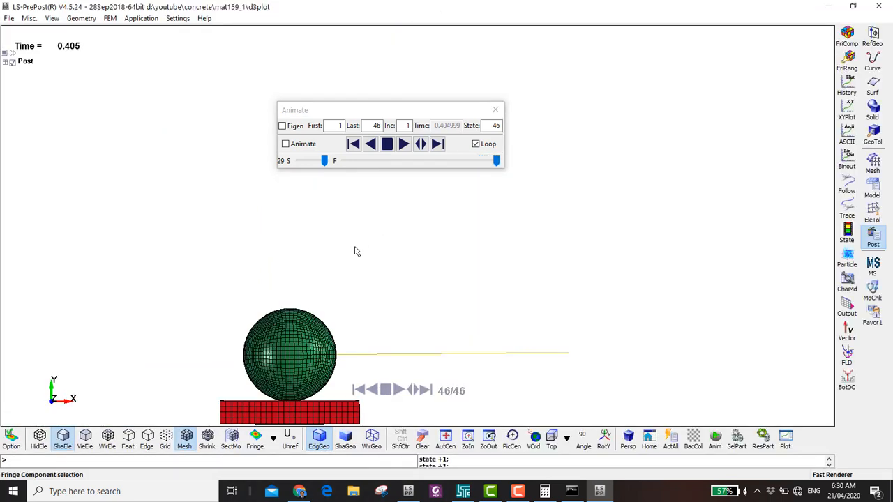
{"action": "left_click_drag", "start_coordinate": [341, 256], "coordinate": [532, 305], "text": "shift"}
{"action": "middle_click_drag", "start_coordinate": [532, 305], "coordinate": [558, 209], "text": "shift"}
{"action": "left_click", "coordinate": [404, 146]}
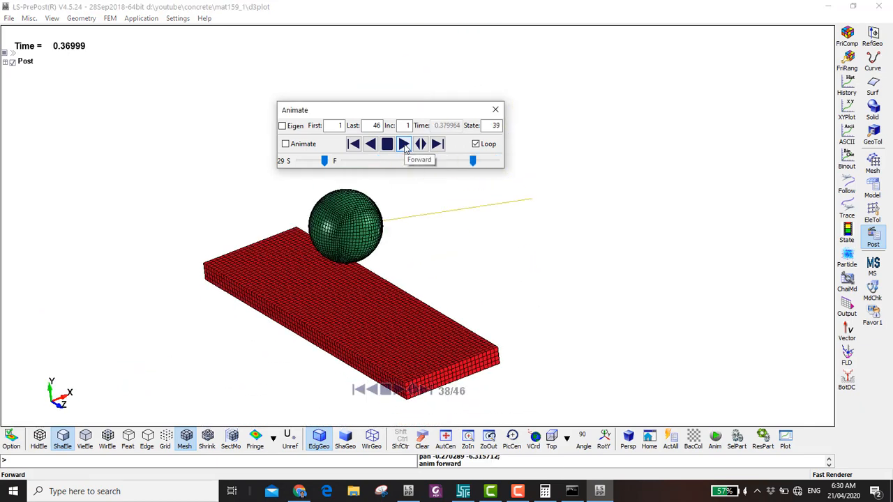
{"action": "left_click", "coordinate": [387, 143]}
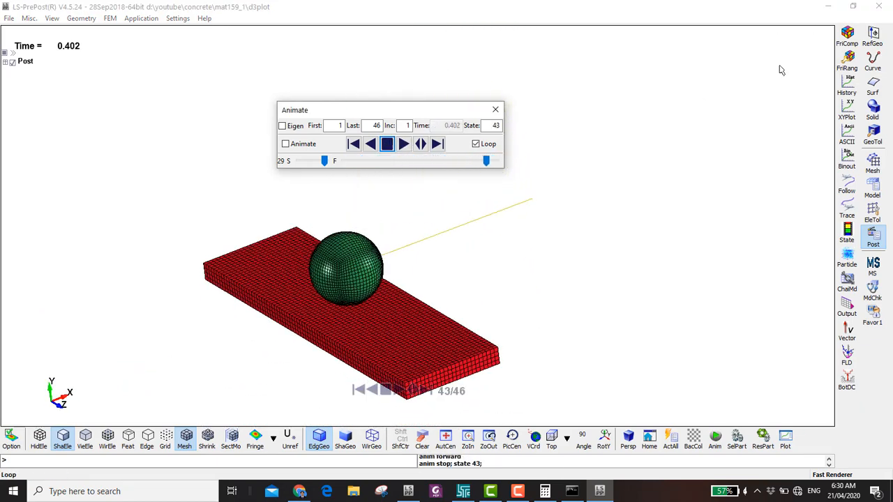
{"action": "left_click", "coordinate": [872, 7]}
Close the completed solver console and reopen the full d3plot results for post-processing.
{"action": "left_click", "coordinate": [572, 491]}
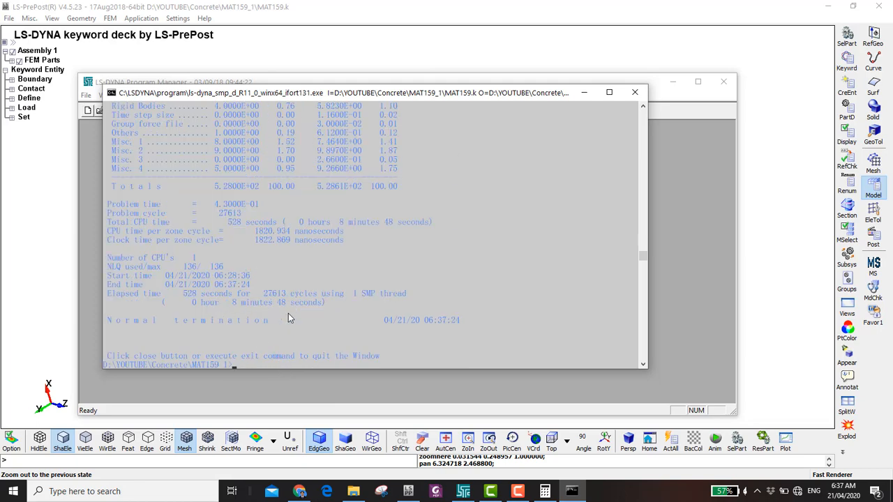
{"action": "left_click", "coordinate": [635, 93]}
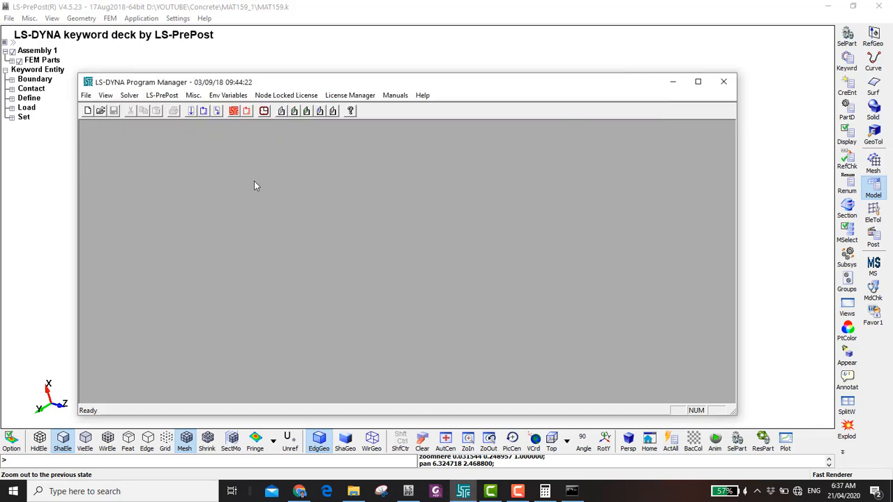
{"action": "left_click", "coordinate": [247, 112]}
{"action": "left_click", "coordinate": [409, 272]}
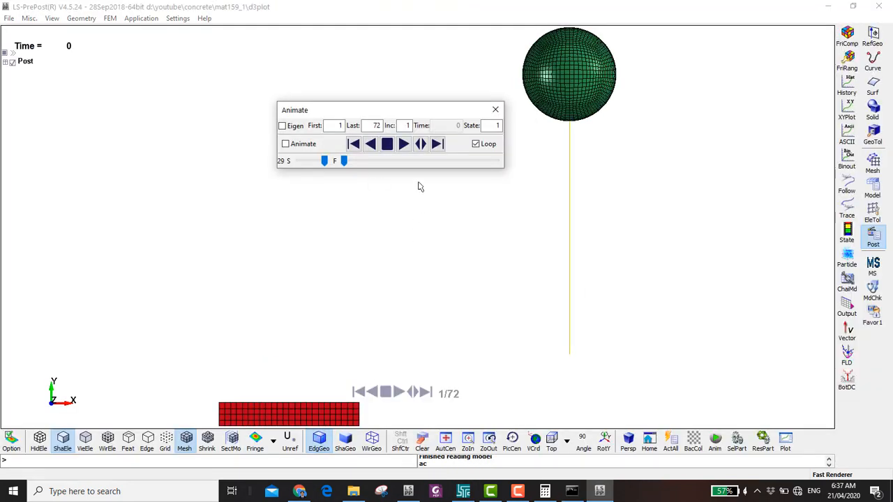
Play the full swing animation, stop it, and step through the states from 18 to 21 with the Animate dialog moved aside.
{"action": "left_click", "coordinate": [403, 145]}
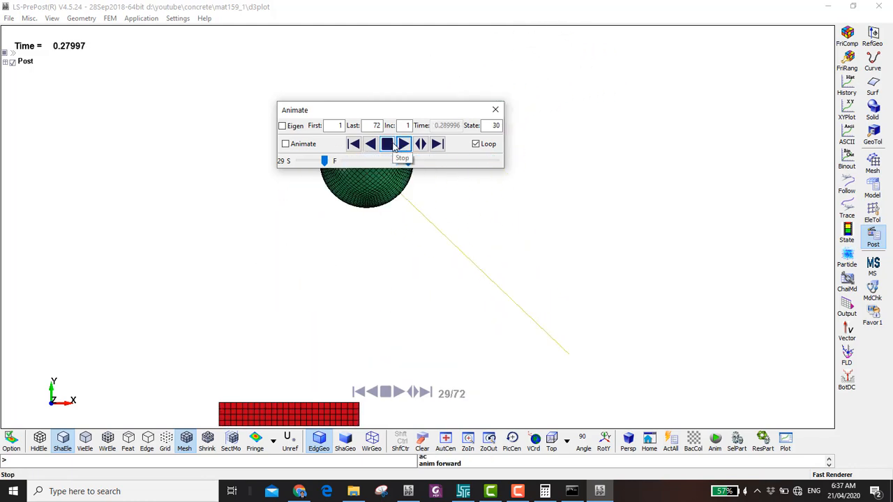
{"action": "left_click", "coordinate": [393, 143]}
{"action": "left_click", "coordinate": [380, 160]}
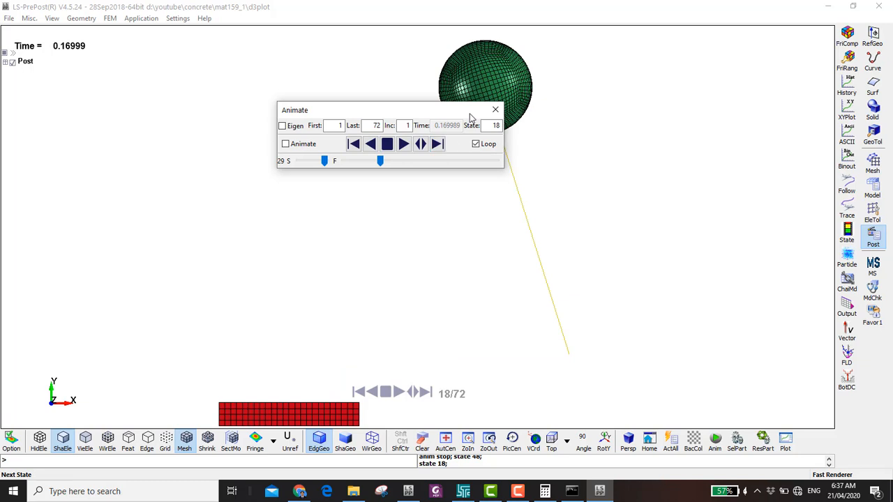
{"action": "left_click_drag", "start_coordinate": [438, 112], "coordinate": [274, 79]}
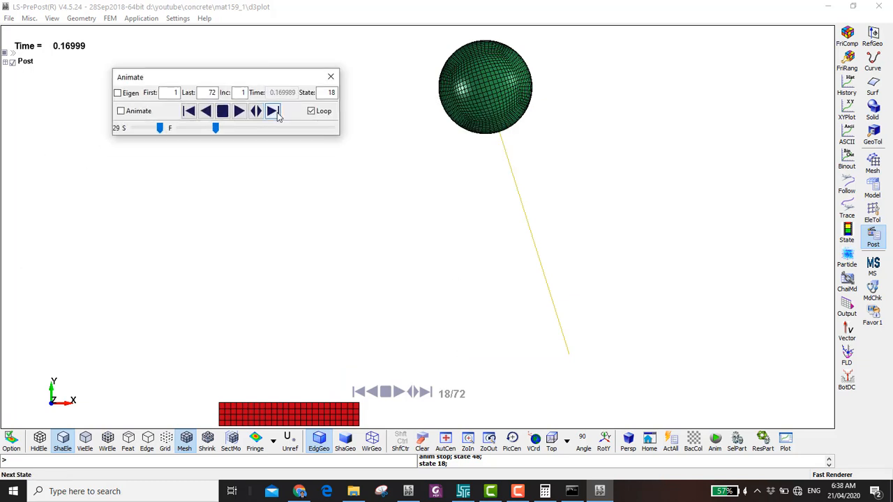
{"action": "left_click", "coordinate": [272, 110]}
{"action": "double_click", "coordinate": [278, 110]}
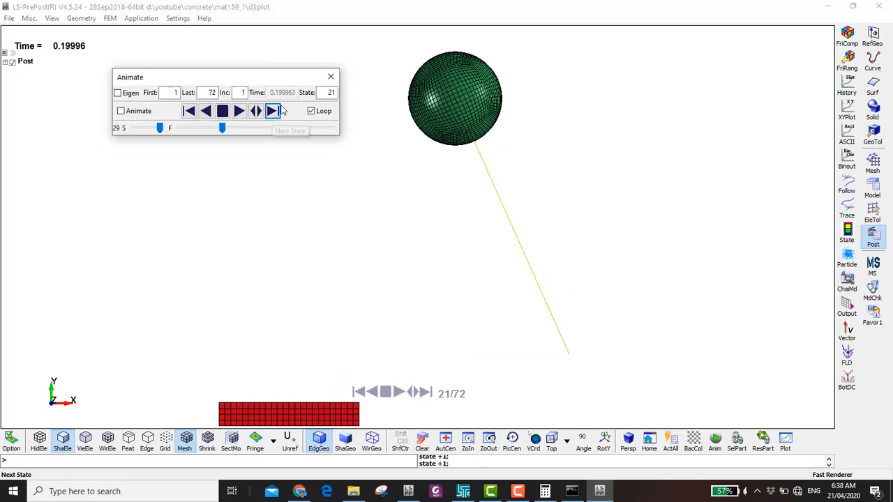
Jump to state 63, step forward through the impact to state 69, and step back to state 66.
{"action": "left_click_drag", "start_coordinate": [222, 130], "coordinate": [315, 129]}
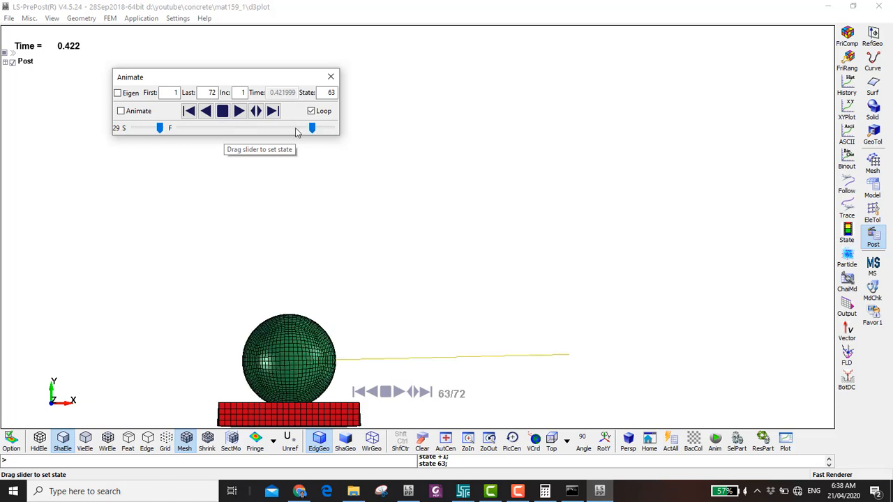
{"action": "left_click", "coordinate": [273, 113]}
{"action": "left_click", "coordinate": [273, 111]}
{"action": "left_click", "coordinate": [273, 111]}
{"action": "left_click", "coordinate": [273, 111]}
{"action": "left_click", "coordinate": [272, 111]}
{"action": "left_click", "coordinate": [273, 111]}
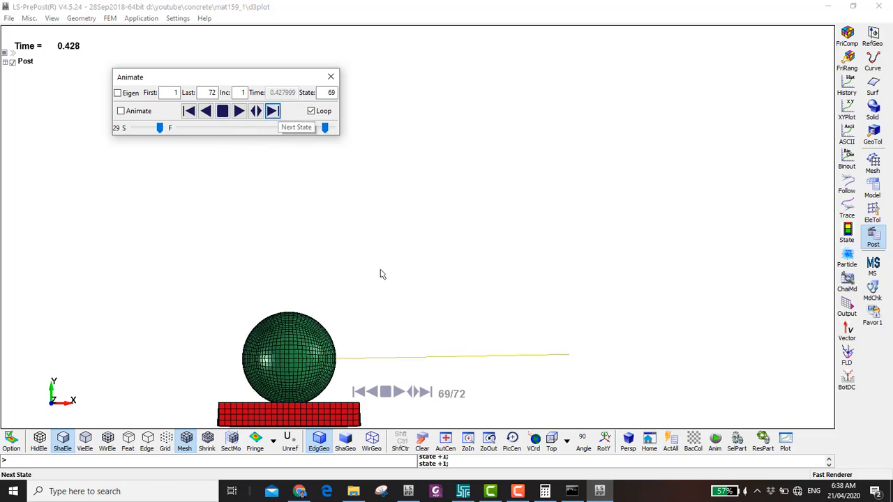
{"action": "left_click", "coordinate": [188, 113]}
{"action": "left_click", "coordinate": [188, 112]}
{"action": "left_click", "coordinate": [187, 113]}
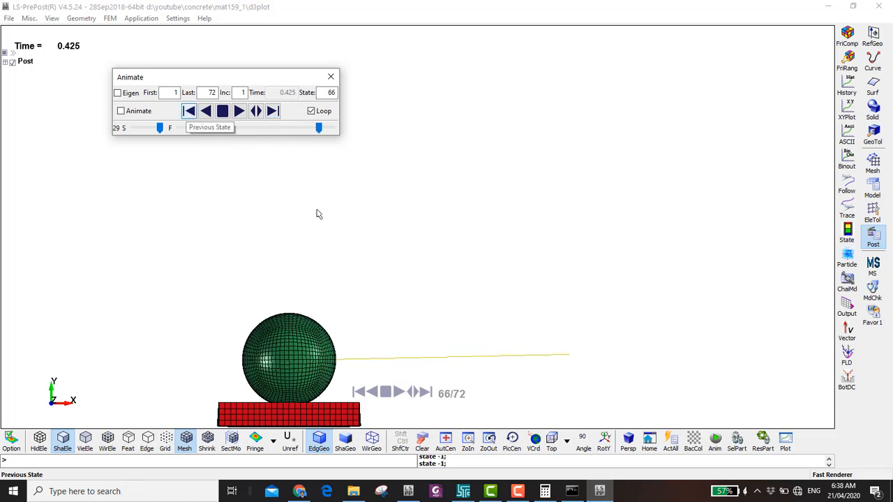
Show the model in isometric view and hide the Wrecking Ball part to expose the impacted slab face.
{"action": "left_click", "coordinate": [566, 441]}
{"action": "left_click", "coordinate": [598, 390]}
{"action": "scroll", "coordinate": [499, 227], "scroll_direction": "up", "scroll_amount": 5}
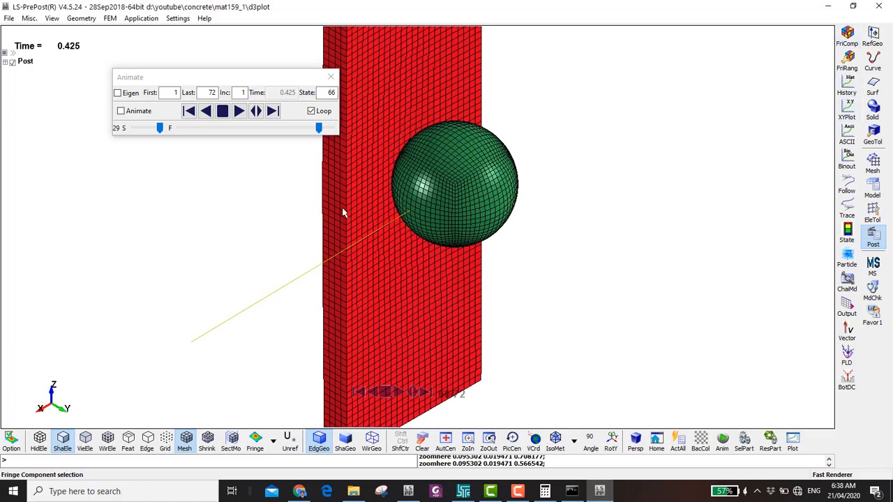
{"action": "key", "text": "F11"}
{"action": "left_click", "coordinate": [454, 182]}
{"action": "left_click_drag", "start_coordinate": [455, 182], "coordinate": [353, 308], "text": "shift"}
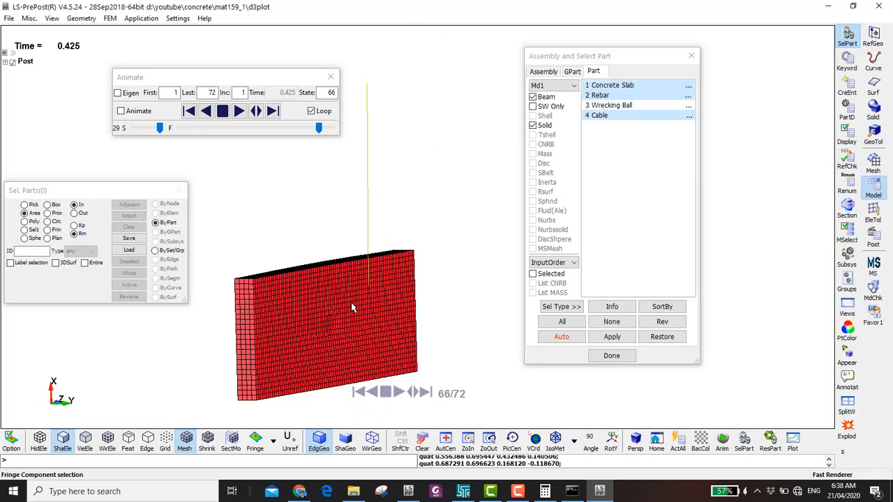
Examine the impact damage on both faces of the concrete slab at the final state, 72.
{"action": "scroll", "coordinate": [314, 322], "scroll_direction": "up", "scroll_amount": 8}
{"action": "left_click_drag", "start_coordinate": [390, 268], "coordinate": [287, 273], "text": "shift"}
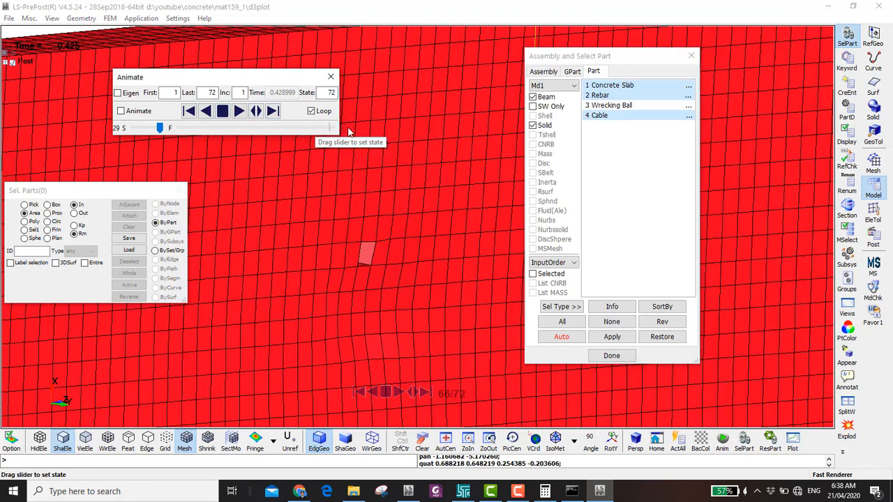
{"action": "left_click_drag", "start_coordinate": [319, 127], "coordinate": [332, 128]}
{"action": "scroll", "coordinate": [398, 162], "scroll_direction": "down", "scroll_amount": 3}
{"action": "left_click_drag", "start_coordinate": [405, 223], "coordinate": [424, 266], "text": "shift"}
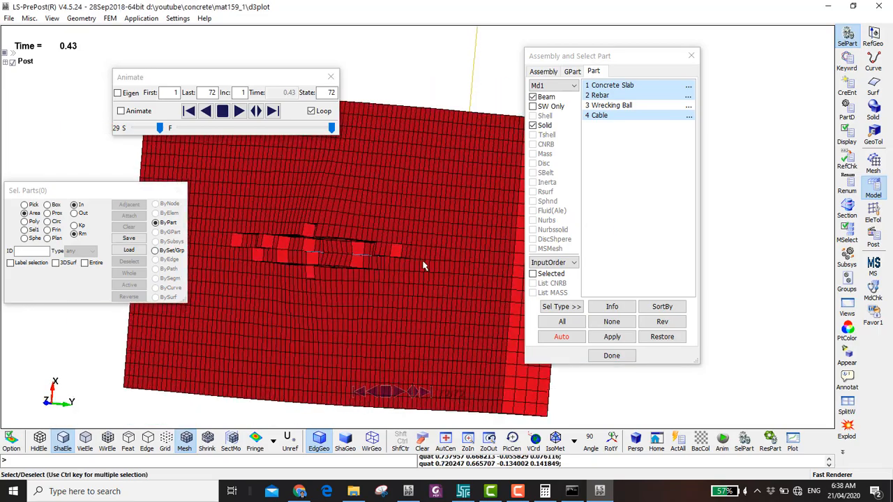
{"action": "left_click_drag", "start_coordinate": [331, 258], "coordinate": [340, 241], "text": "shift"}
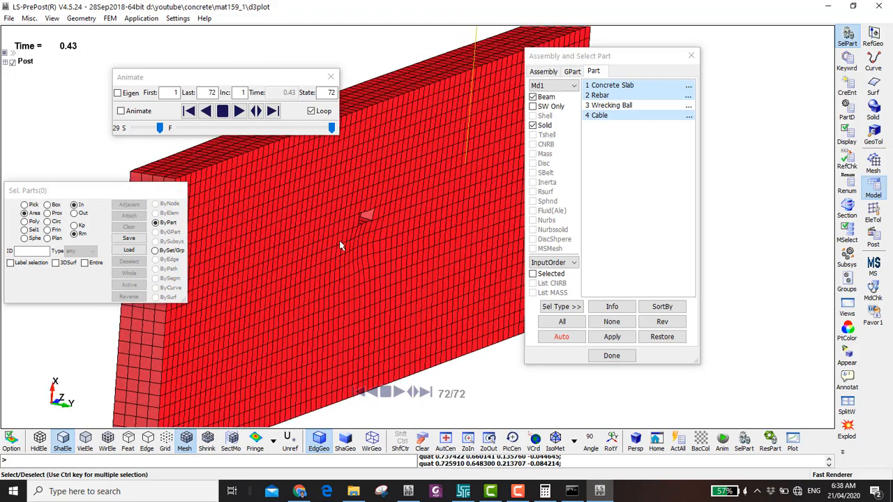
{"action": "scroll", "coordinate": [342, 245], "scroll_direction": "down", "scroll_amount": 1}
{"action": "middle_click_drag", "start_coordinate": [343, 245], "coordinate": [394, 229], "text": "shift"}
{"action": "left_click_drag", "start_coordinate": [412, 188], "coordinate": [380, 184], "text": "ctrl"}
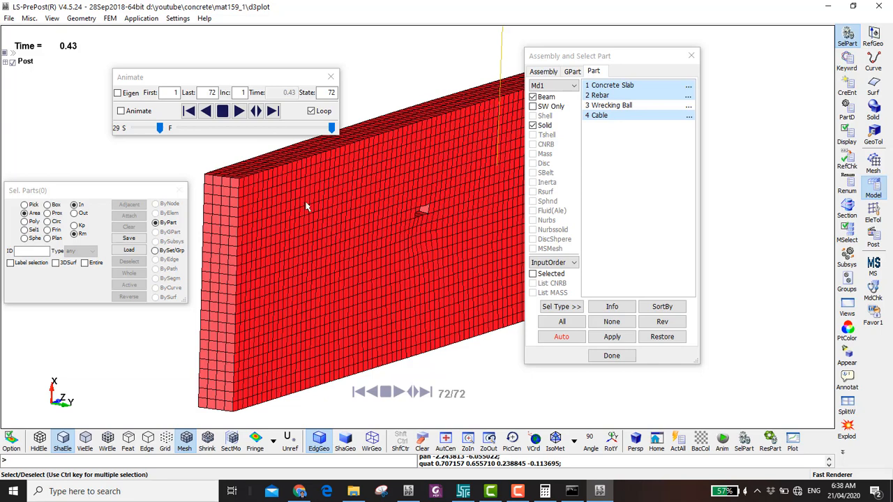
Hide the Concrete Slab to expose the rebar, play the animation, and stop it at state 21 to inspect the bars.
{"action": "left_click", "coordinate": [277, 198]}
{"action": "left_click_drag", "start_coordinate": [327, 214], "coordinate": [351, 209], "text": "shift"}
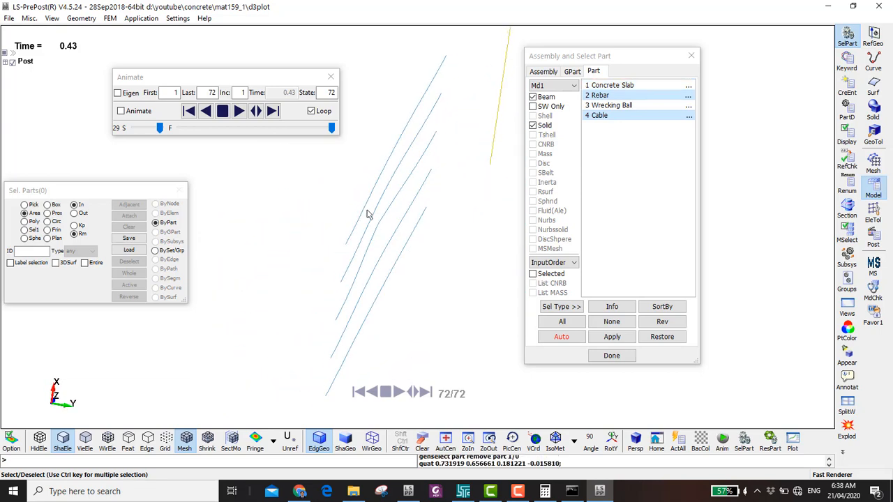
{"action": "left_click", "coordinate": [239, 111]}
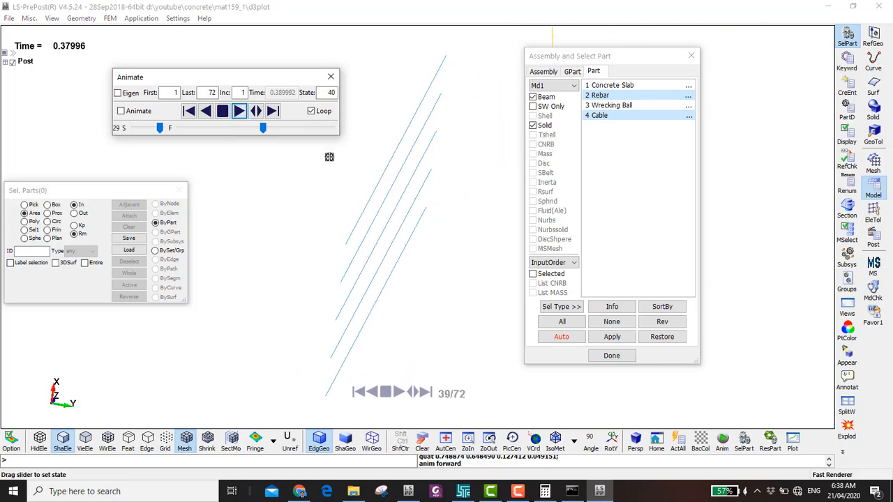
{"action": "key", "text": "space"}
{"action": "left_click_drag", "start_coordinate": [411, 246], "coordinate": [375, 229], "text": "shift"}
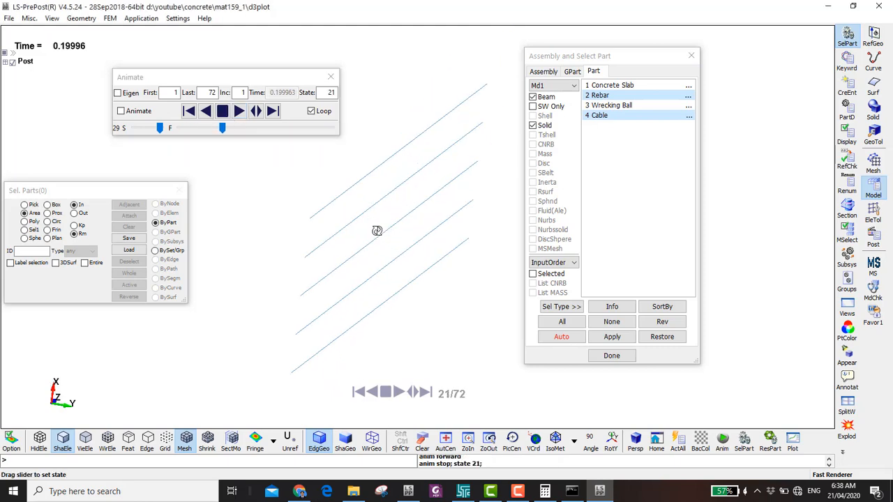
Show the Wrecking Ball and Concrete Slab parts again alongside the Rebar and Cable.
{"action": "left_click", "coordinate": [600, 105], "text": "ctrl"}
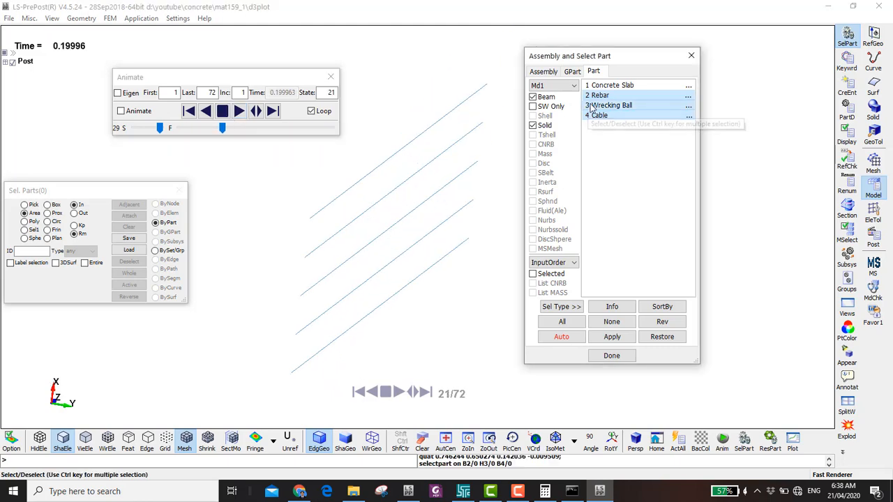
{"action": "left_click", "coordinate": [600, 85], "text": "ctrl"}
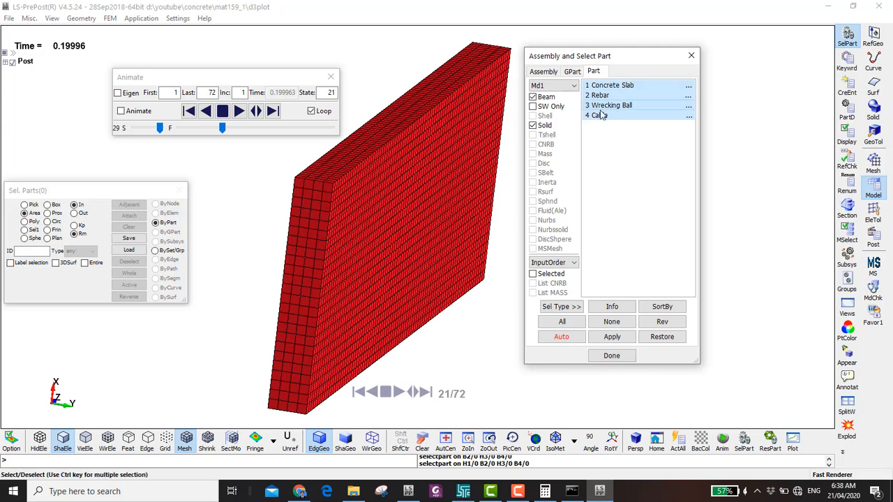
{"action": "scroll", "coordinate": [443, 178], "scroll_direction": "down", "scroll_amount": 2}
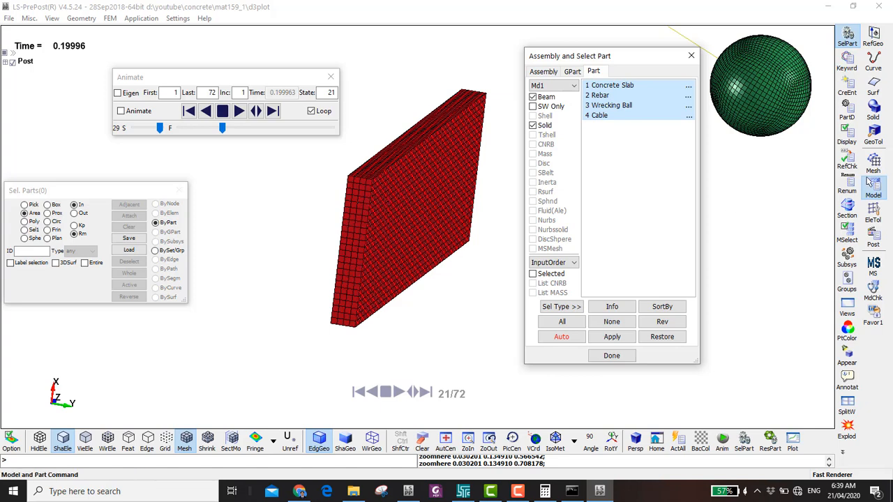
Go to state 64 and display the x-stress fringe contours on the model.
{"action": "left_click", "coordinate": [872, 237]}
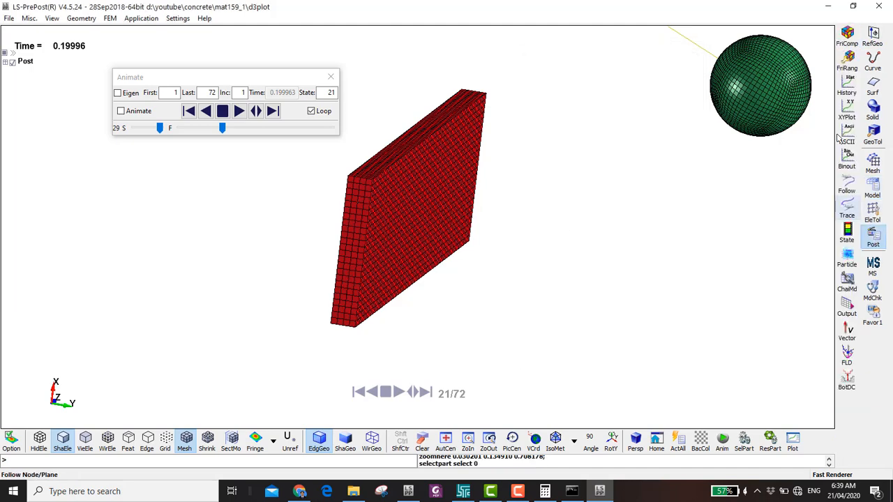
{"action": "left_click", "coordinate": [846, 36]}
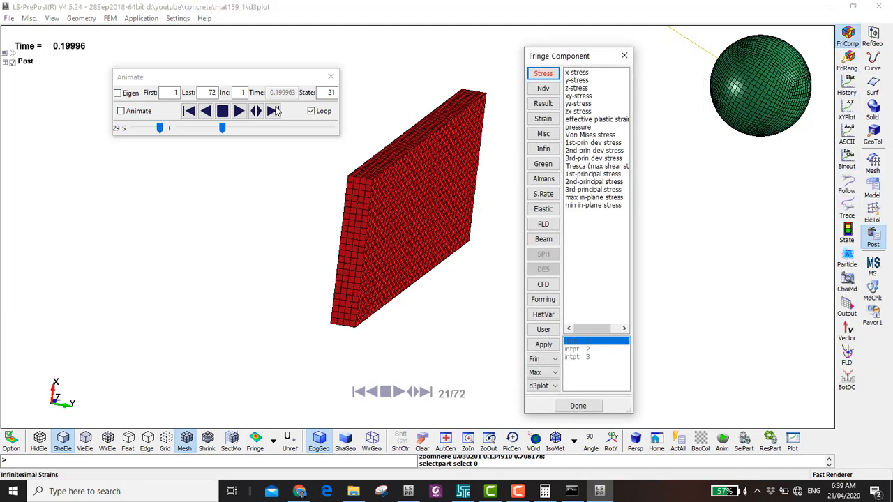
{"action": "left_click_drag", "start_coordinate": [221, 128], "coordinate": [315, 129]}
{"action": "left_click", "coordinate": [578, 72]}
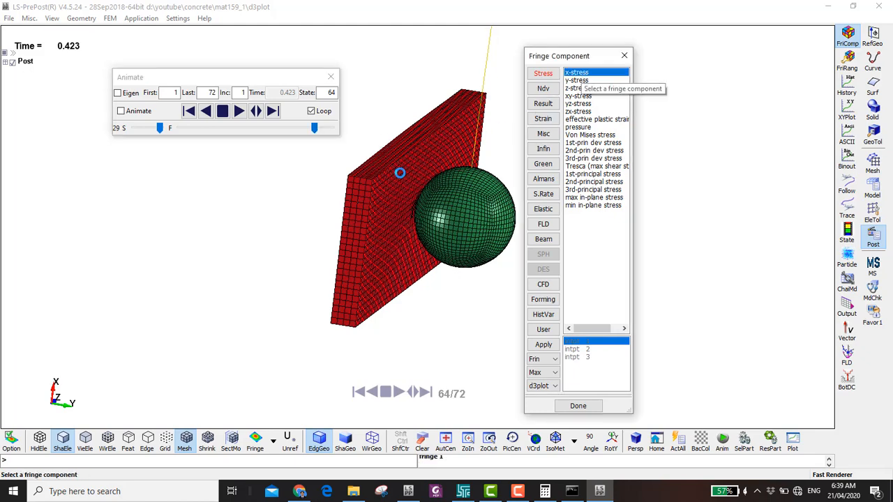
{"action": "left_click_drag", "start_coordinate": [416, 161], "coordinate": [513, 90], "text": "shift"}
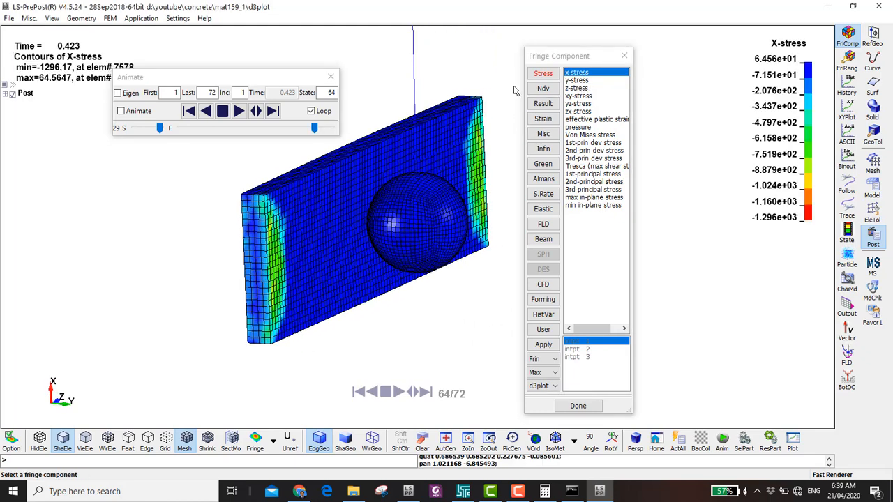
Compare the y-stress, z-stress, pressure and Von Mises stress contours at state 64.
{"action": "left_click", "coordinate": [575, 81]}
{"action": "left_click", "coordinate": [576, 88]}
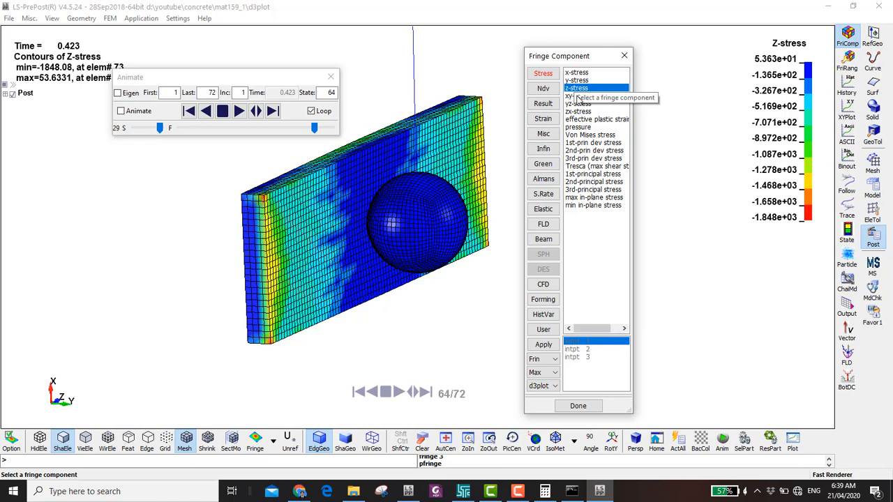
{"action": "left_click", "coordinate": [577, 127]}
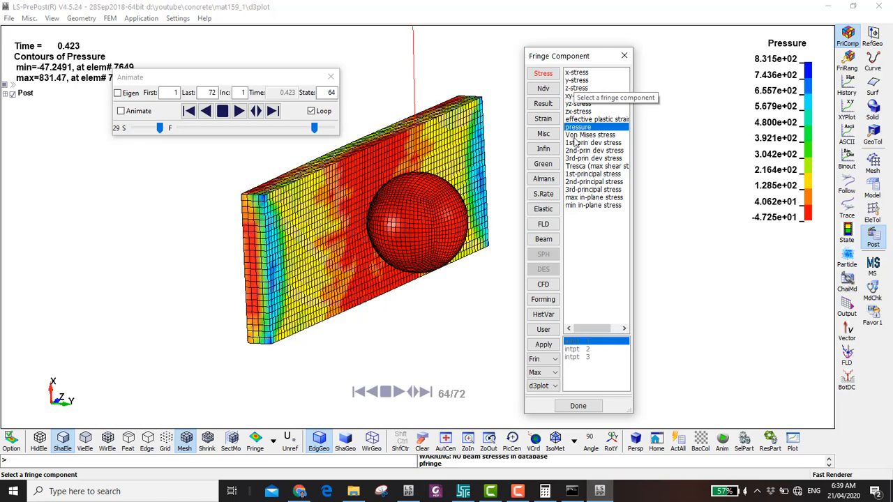
{"action": "left_click", "coordinate": [576, 135]}
{"action": "left_click_drag", "start_coordinate": [457, 116], "coordinate": [479, 124], "text": "shift"}
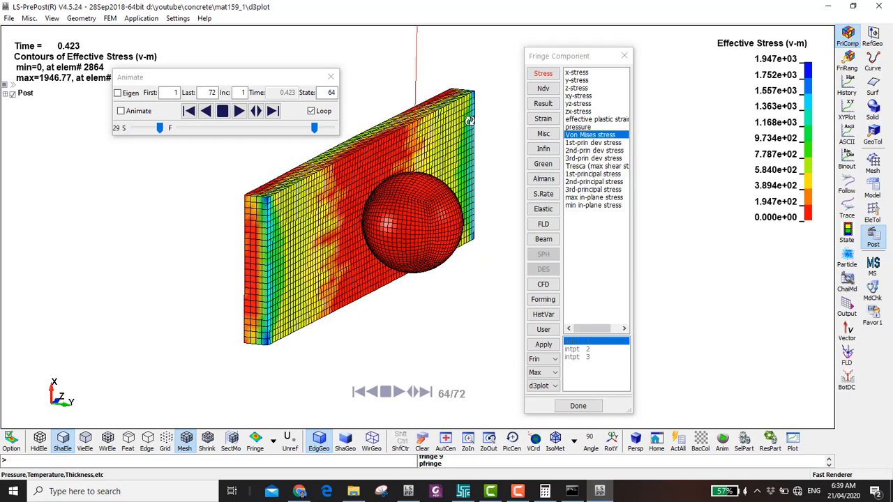
Display the effective plastic strain contours and step forward from state 64 to state 70.
{"action": "left_click", "coordinate": [604, 120]}
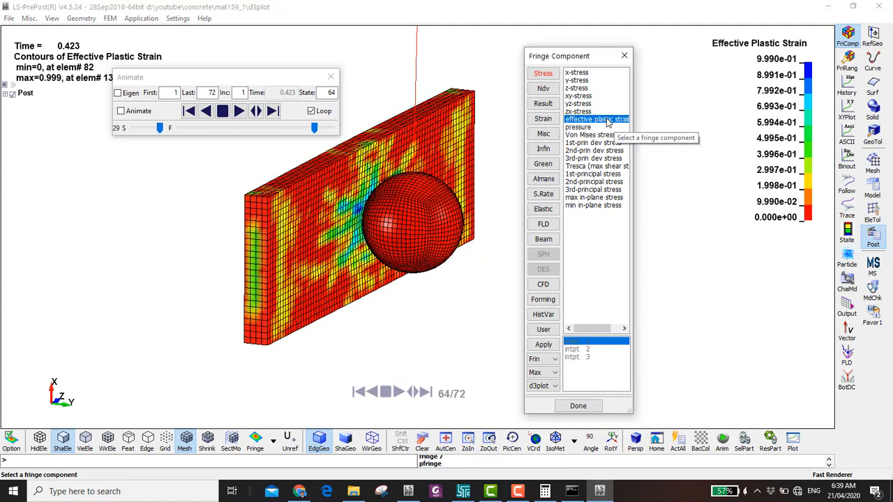
{"action": "scroll", "coordinate": [387, 199], "scroll_direction": "up", "scroll_amount": 2}
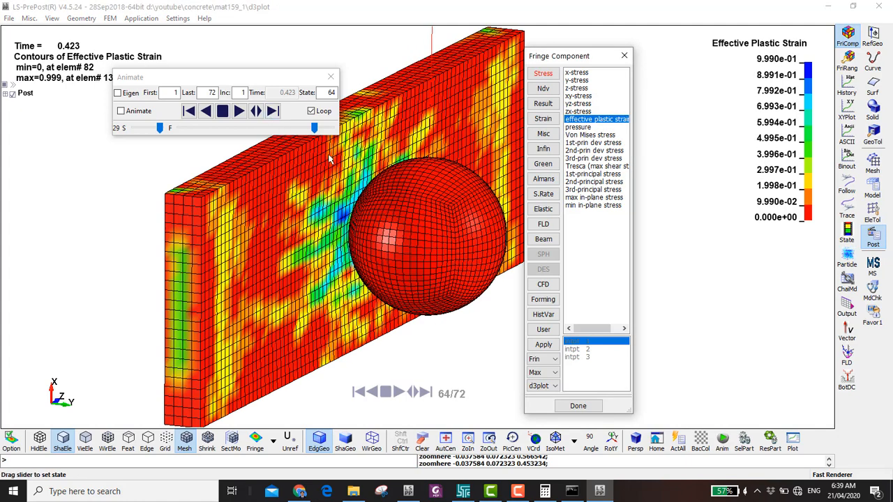
{"action": "left_click", "coordinate": [272, 111]}
{"action": "left_click", "coordinate": [272, 111]}
{"action": "left_click", "coordinate": [272, 111]}
{"action": "left_click", "coordinate": [271, 112]}
{"action": "left_click", "coordinate": [272, 111]}
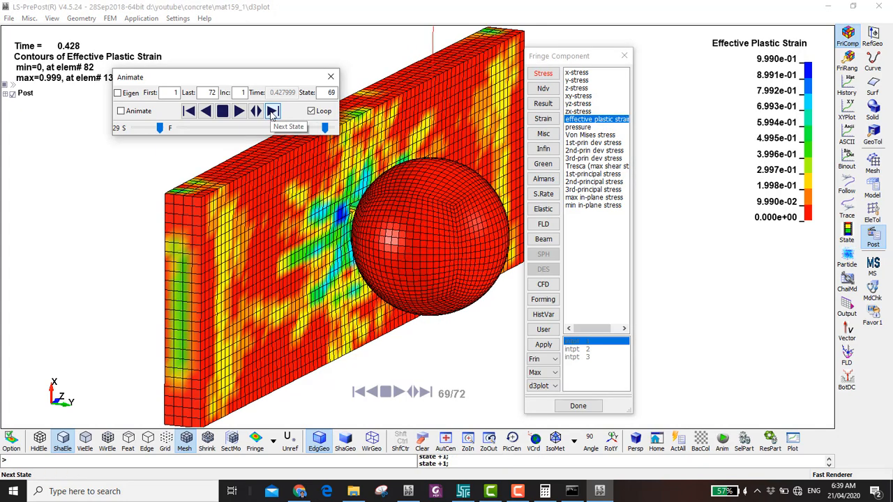
{"action": "left_click", "coordinate": [272, 112]}
Hide the Wrecking Ball to reveal the slab's plastic strain pattern and step through the states back to 63.
{"action": "key", "text": "F5"}
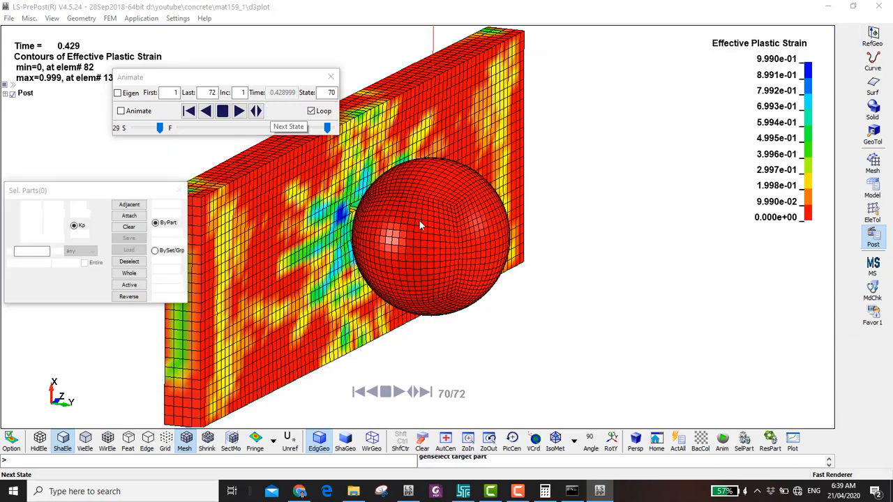
{"action": "left_click", "coordinate": [420, 222]}
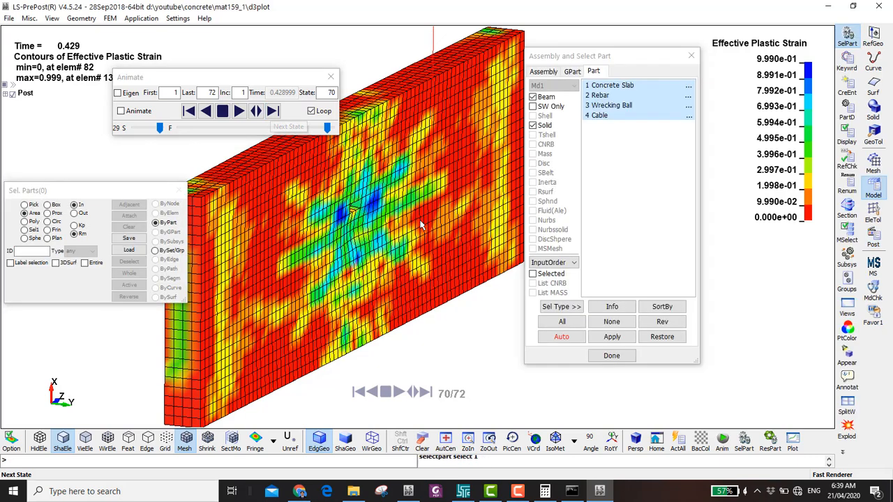
{"action": "left_click", "coordinate": [276, 115]}
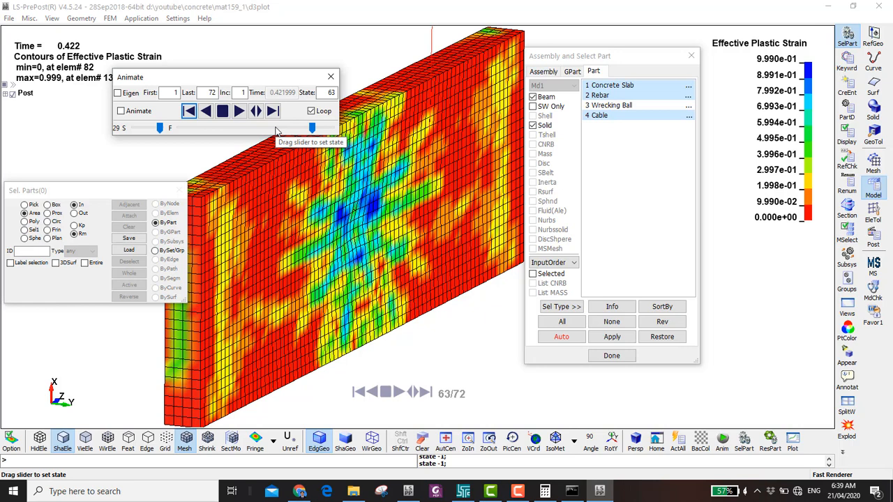
Reapply the effective plastic strain fringe, move its dialog off the slab, step to state 64 and play the animation.
{"action": "left_click", "coordinate": [690, 55]}
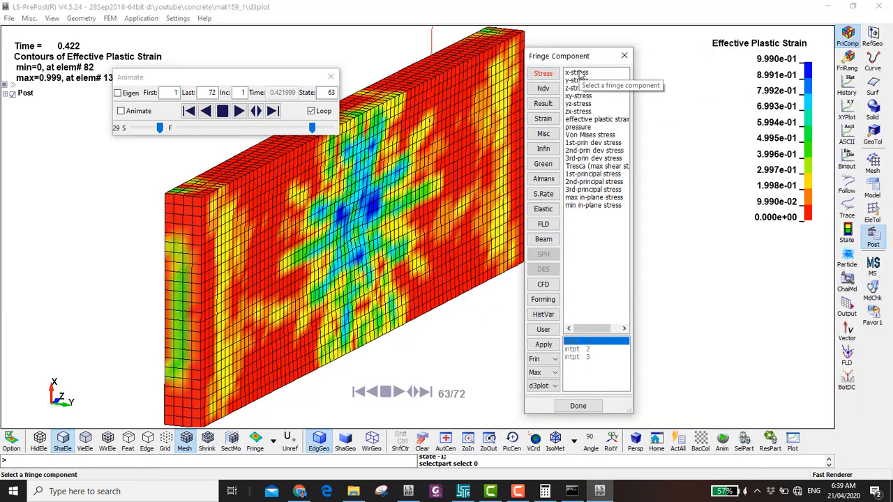
{"action": "left_click", "coordinate": [578, 121]}
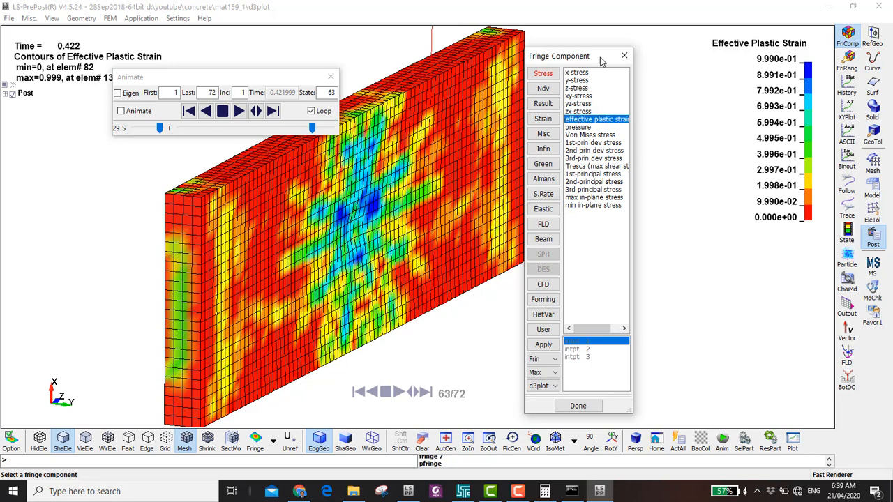
{"action": "left_click_drag", "start_coordinate": [576, 61], "coordinate": [620, 50]}
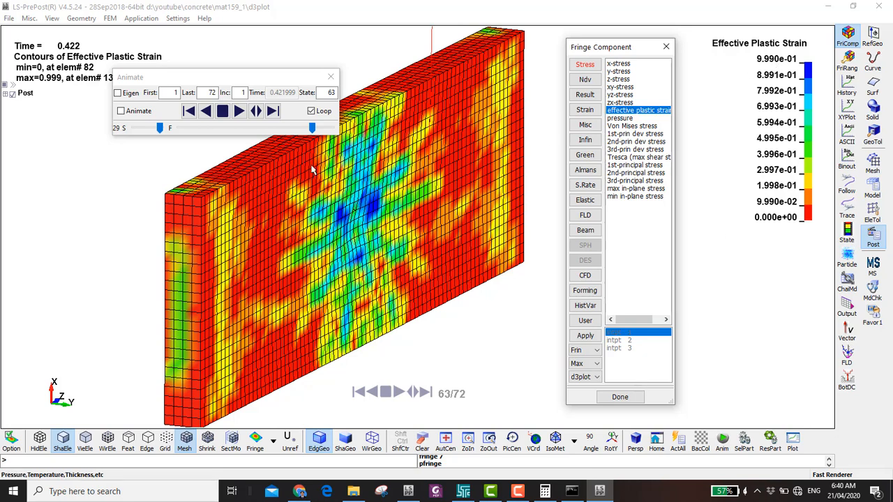
{"action": "left_click", "coordinate": [273, 112]}
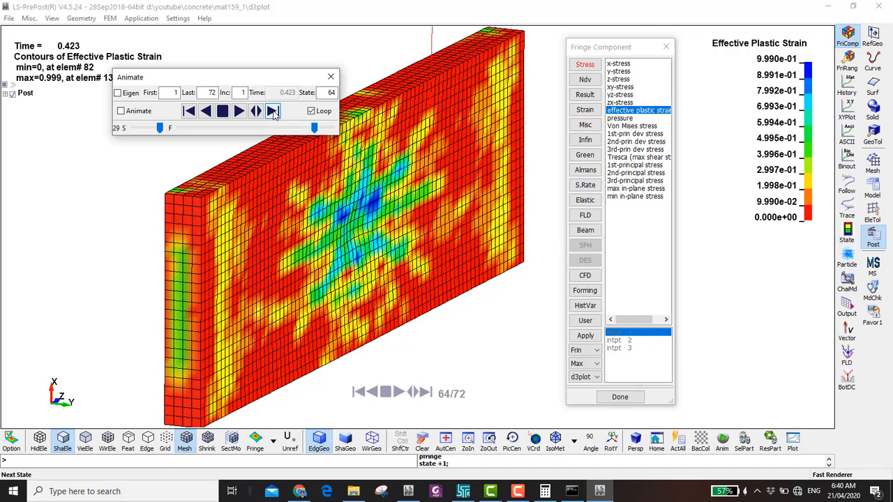
{"action": "left_click", "coordinate": [237, 111]}
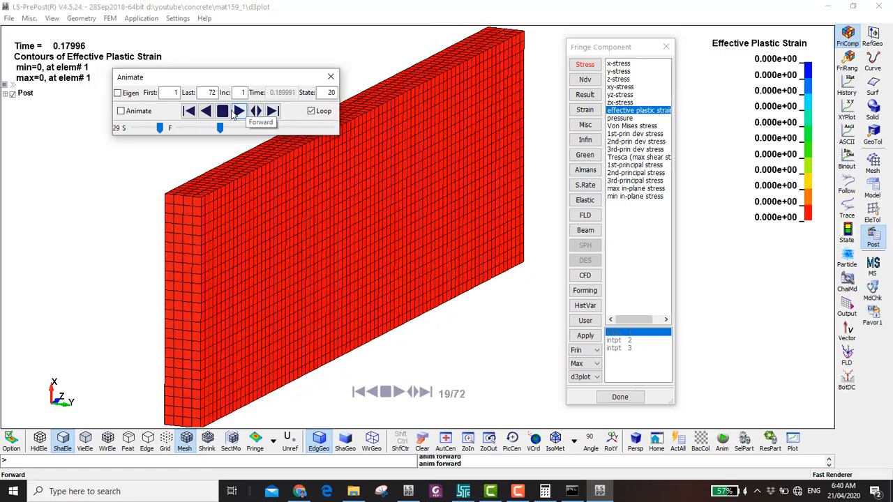
Show the Wrecking Ball part again and stop the running animation at state 30.
{"action": "left_click", "coordinate": [873, 192]}
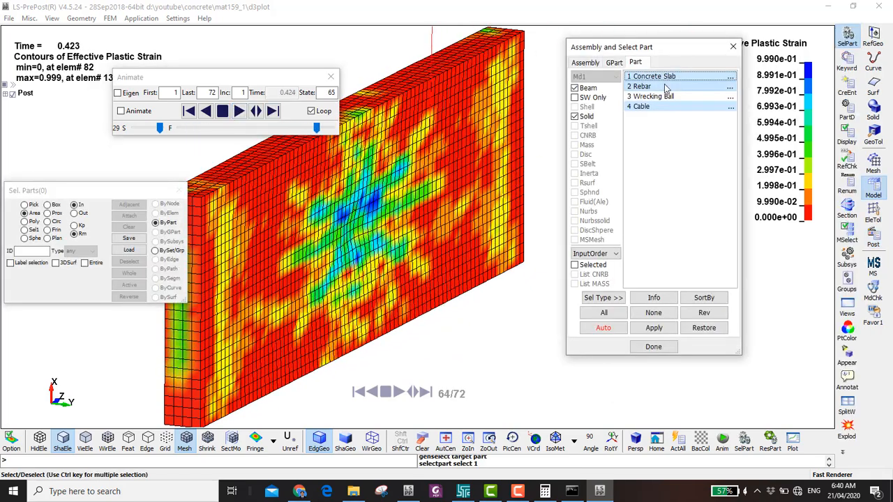
{"action": "left_click", "coordinate": [662, 97]}
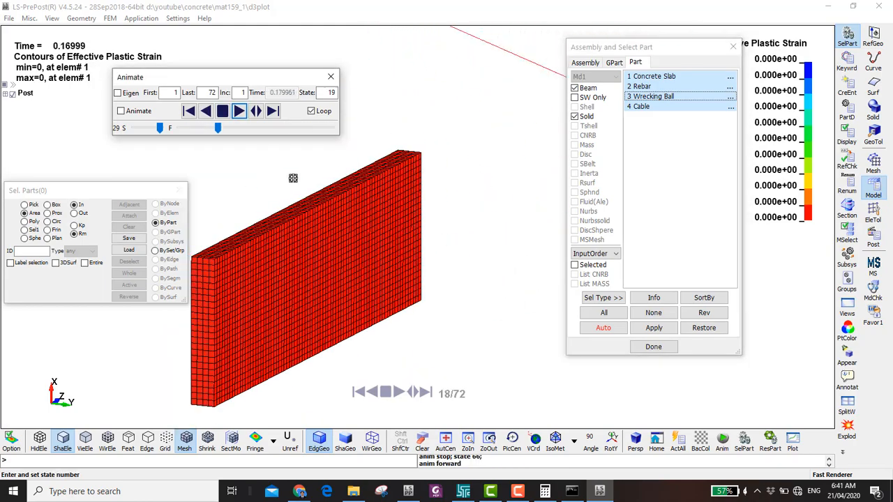
{"action": "left_click", "coordinate": [223, 112]}
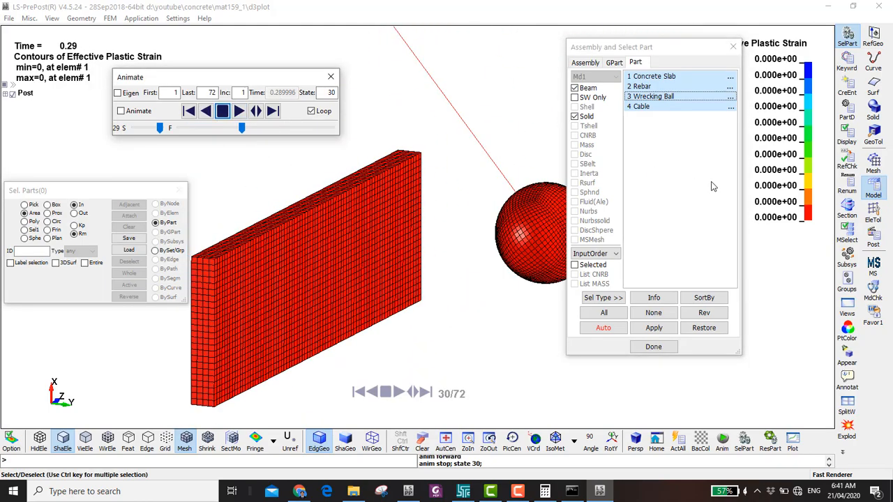
Set up a part time-history plot with Resultant Rigid Body Velocity as the component.
{"action": "left_click", "coordinate": [873, 237]}
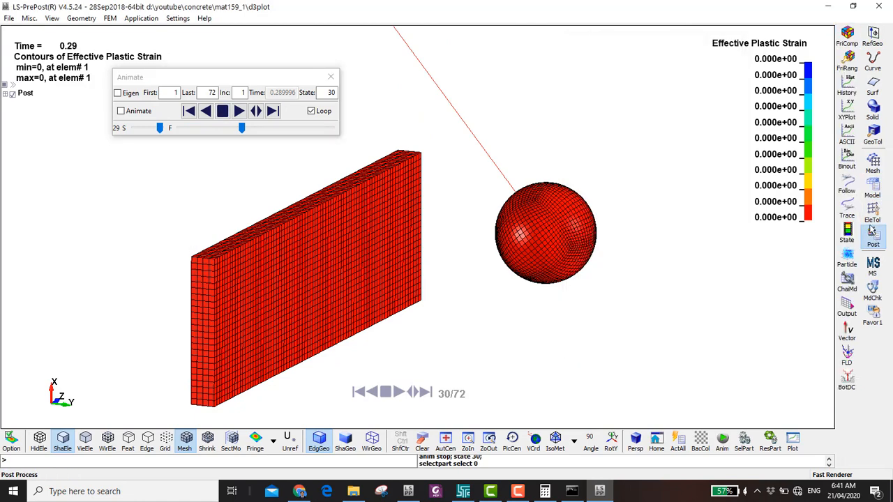
{"action": "left_click", "coordinate": [845, 87]}
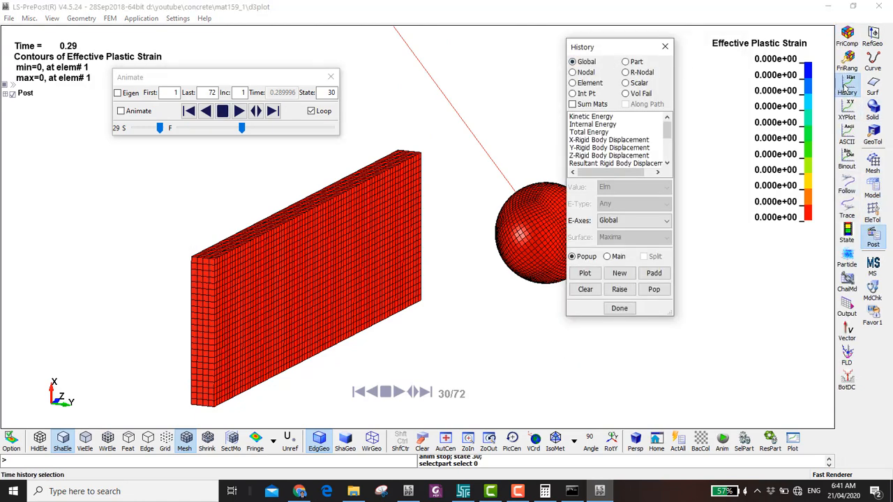
{"action": "left_click_drag", "start_coordinate": [620, 54], "coordinate": [689, 63]}
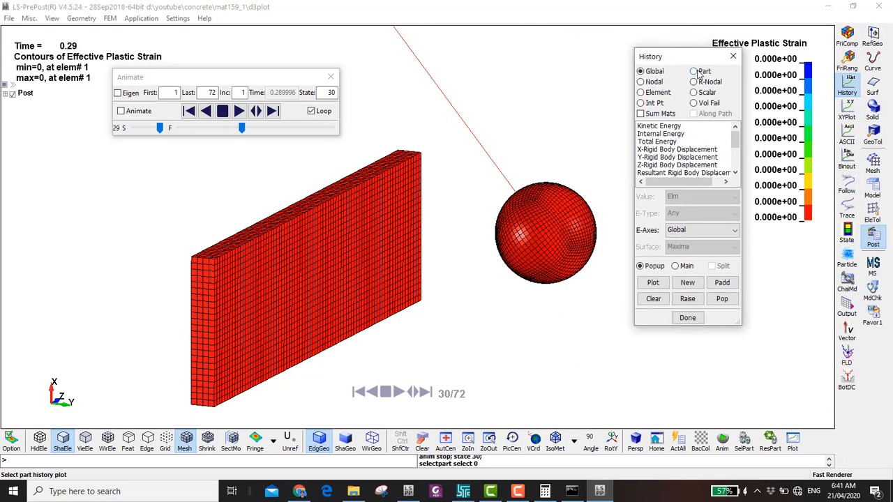
{"action": "left_click", "coordinate": [695, 72]}
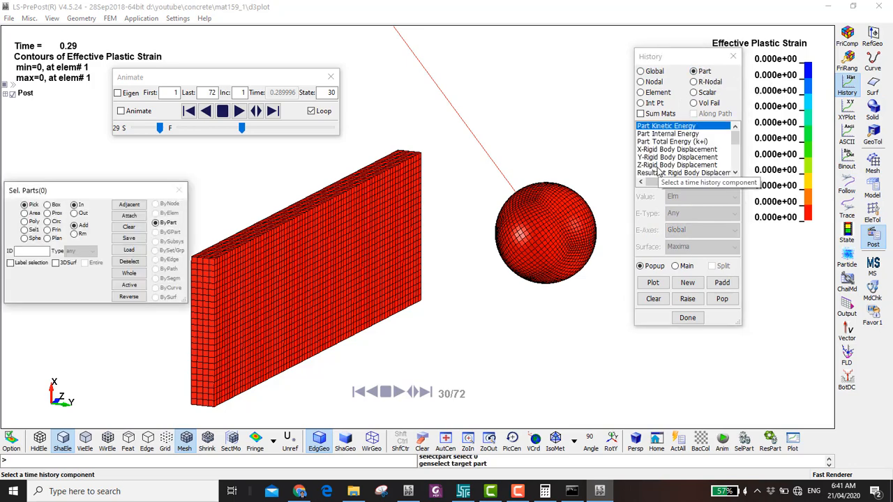
{"action": "scroll", "coordinate": [656, 170], "scroll_direction": "down", "scroll_amount": 2}
{"action": "left_click", "coordinate": [681, 157]}
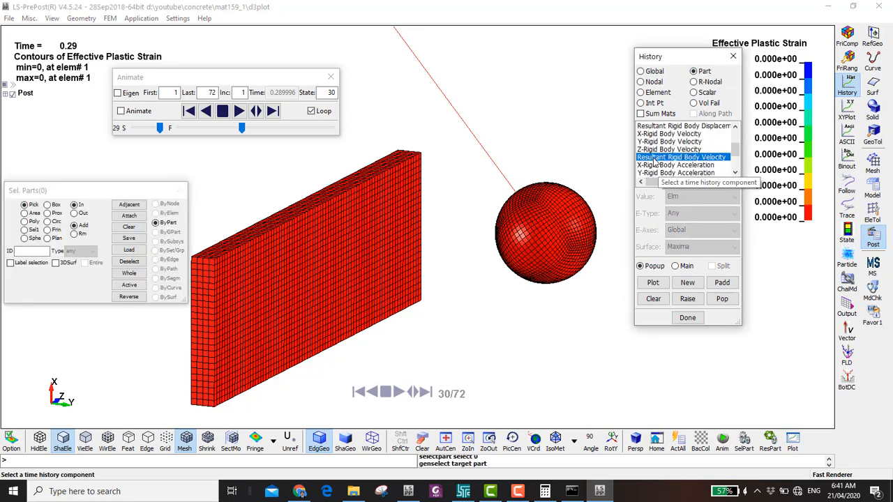
Plot the velocity history for the wrecking ball and query the curve's peak point just before impact.
{"action": "left_click", "coordinate": [538, 236]}
{"action": "left_click", "coordinate": [652, 282]}
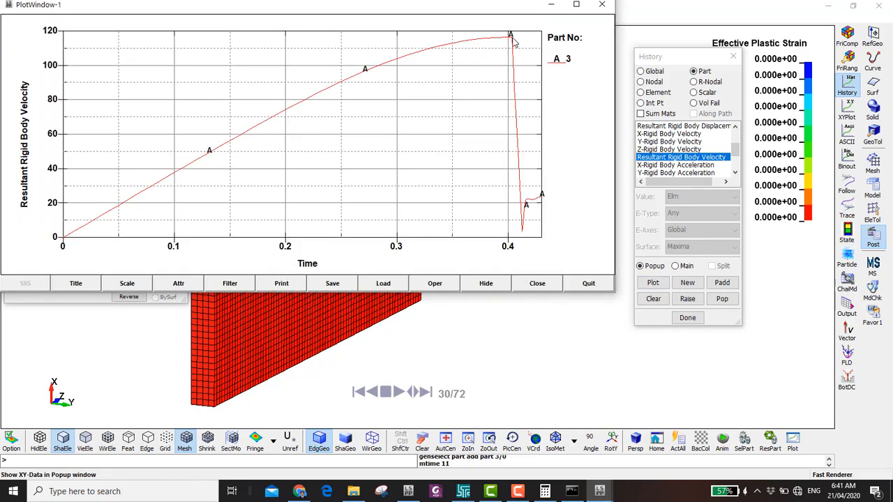
{"action": "left_click", "coordinate": [511, 38]}
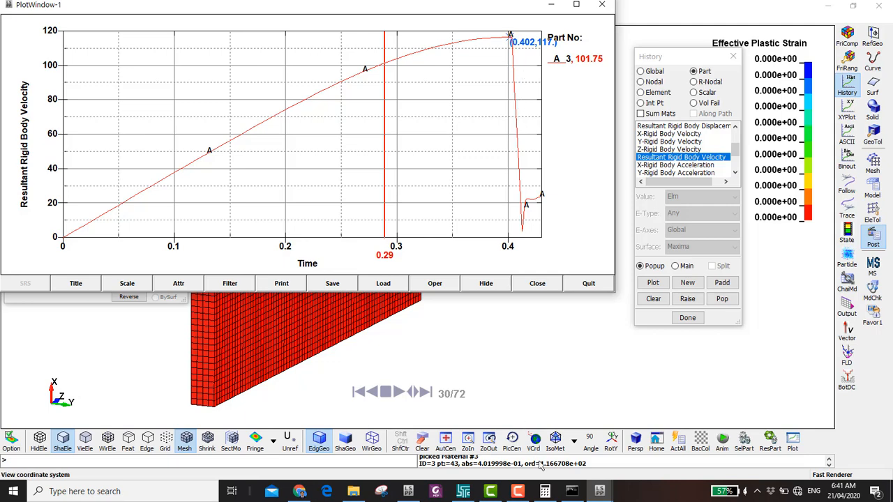
{"action": "left_click", "coordinate": [557, 464]}
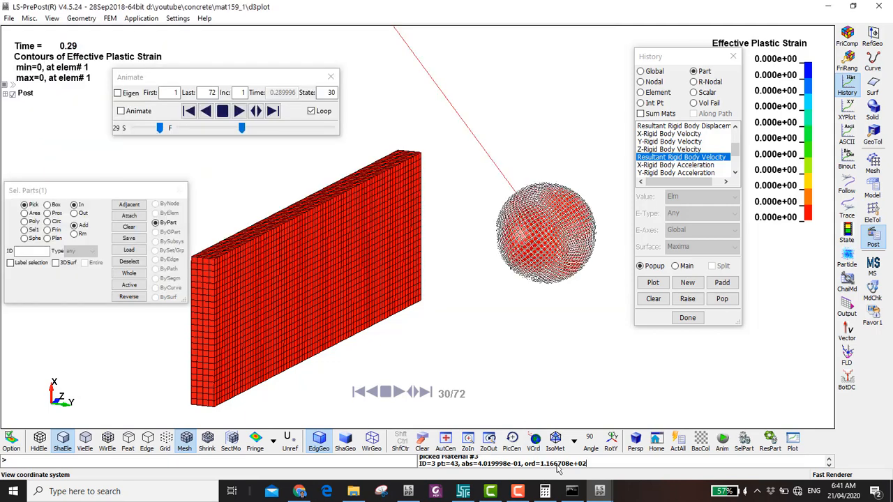
Try to copy the queried peak velocity value from the message line.
{"action": "double_click", "coordinate": [557, 464]}
{"action": "right_click", "coordinate": [558, 465]}
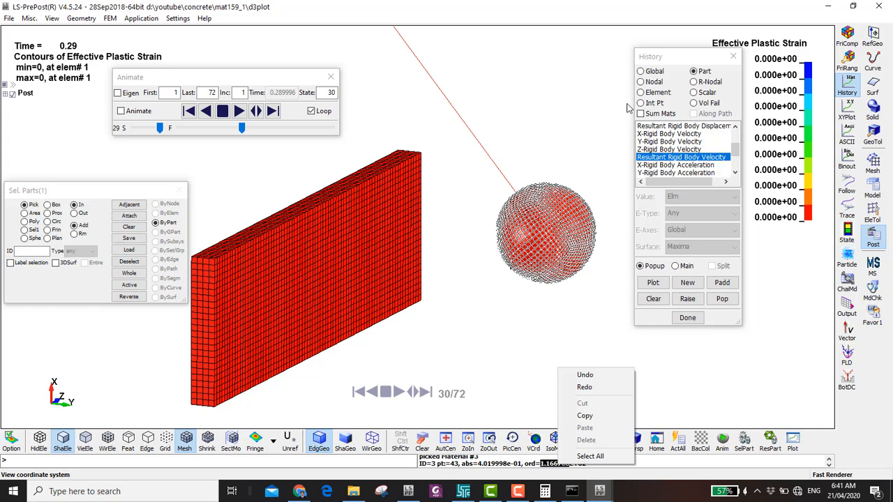
{"action": "left_click", "coordinate": [464, 491]}
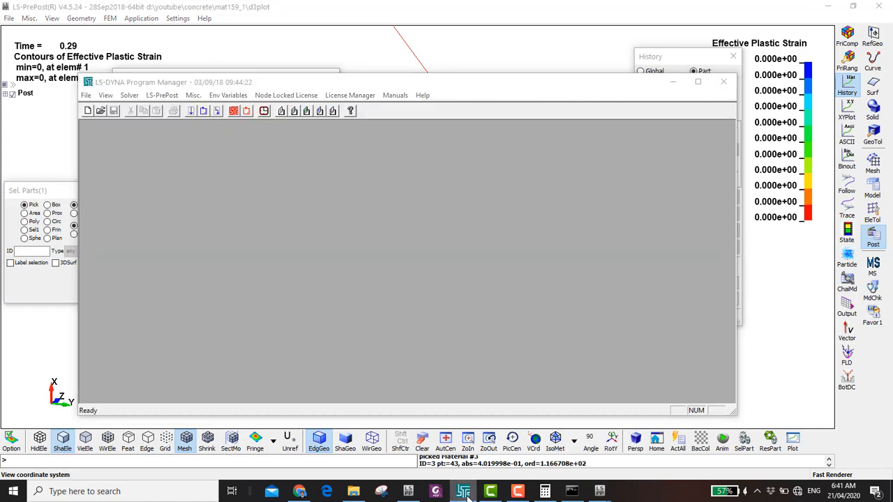
{"action": "left_click", "coordinate": [464, 491]}
Copy MAT159.k from the MAT159_1 folder into a new folder named MAT84 inside the Concrete folder.
{"action": "left_click", "coordinate": [354, 492]}
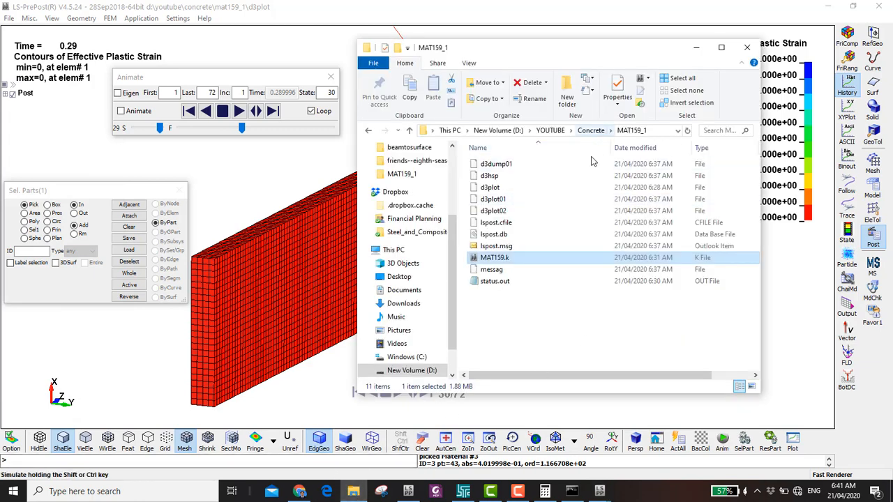
{"action": "left_click", "coordinate": [541, 342]}
{"action": "left_click", "coordinate": [509, 262]}
{"action": "key", "text": "ctrl+c"}
{"action": "left_click", "coordinate": [590, 131]}
{"action": "left_click", "coordinate": [567, 98]}
{"action": "type", "text": "MAT"}
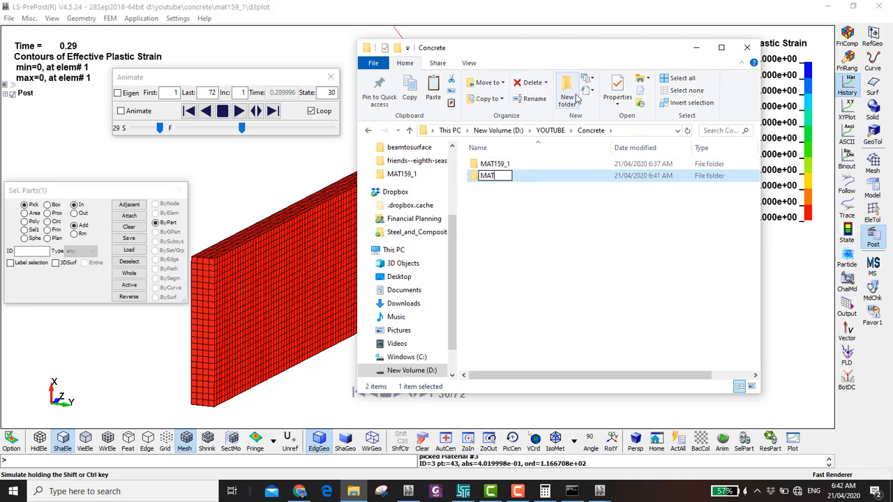
{"action": "type", "text": "84"}
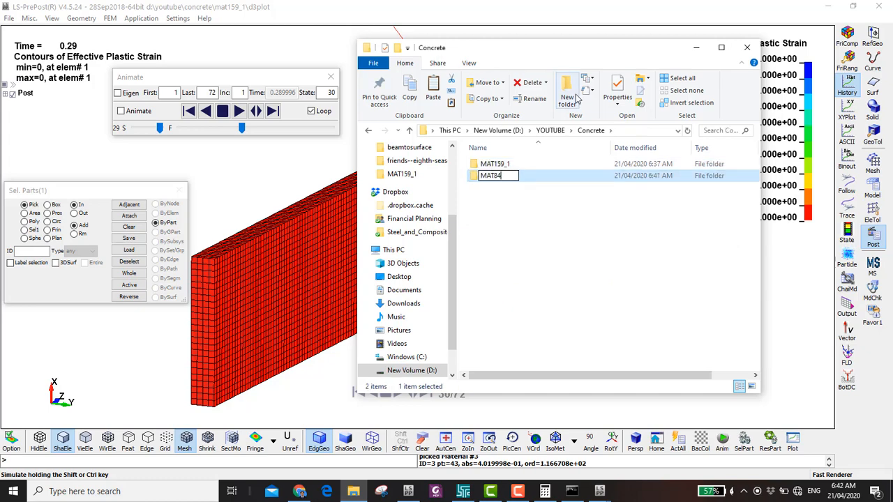
{"action": "key", "text": "Return"}
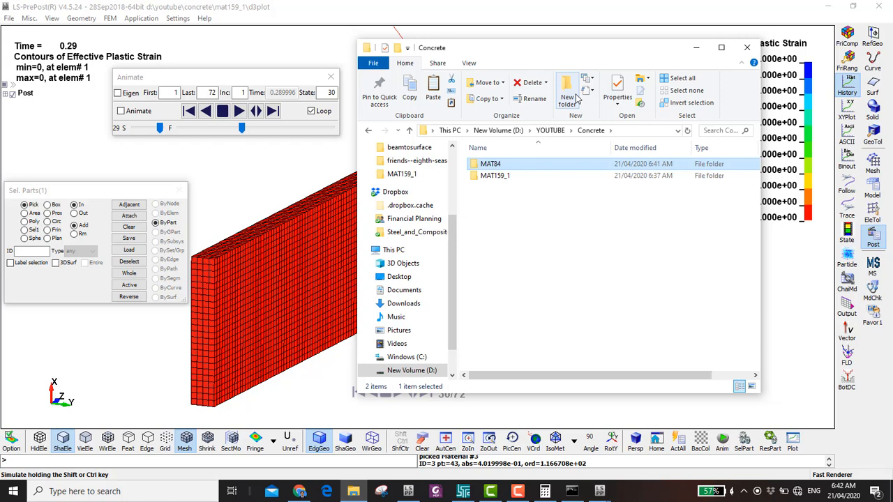
{"action": "double_click", "coordinate": [549, 168]}
{"action": "key", "text": "ctrl+v"}
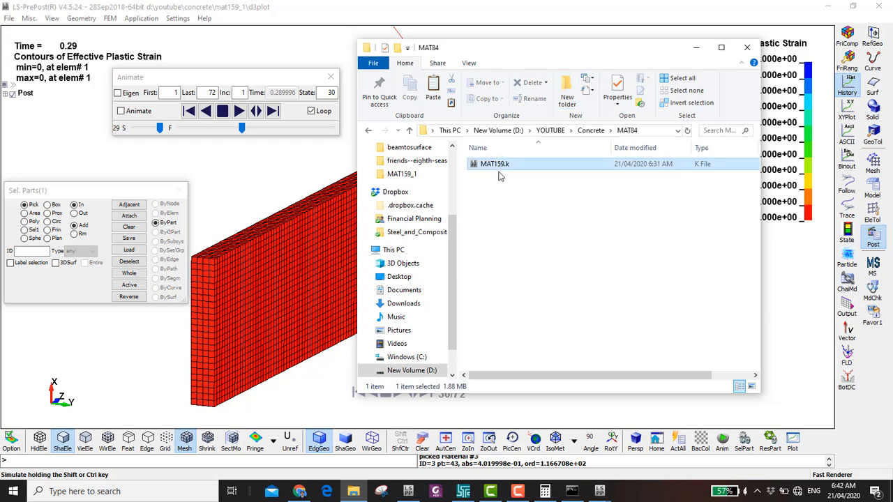
Rename the copied keyword file to MAT84.k and open it in LS-PrePost.
{"action": "left_click", "coordinate": [499, 166]}
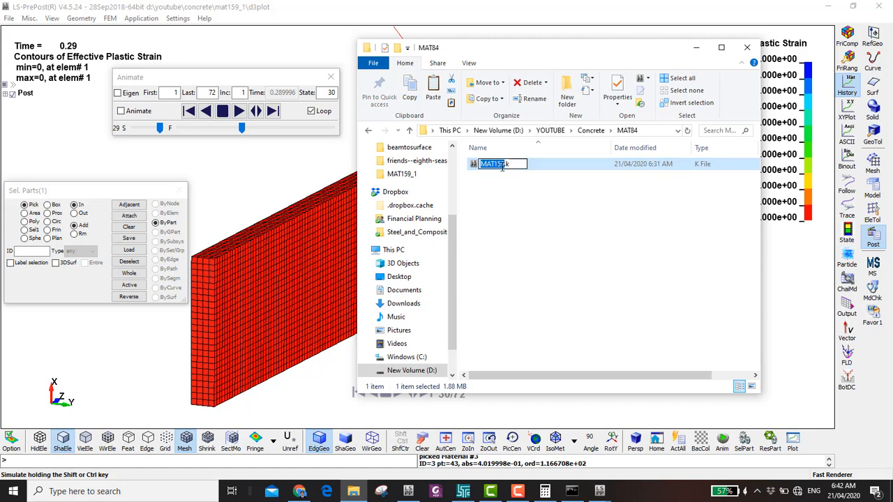
{"action": "left_click", "coordinate": [504, 163]}
{"action": "key", "text": "BackSpace"}
{"action": "key", "text": "BackSpace"}
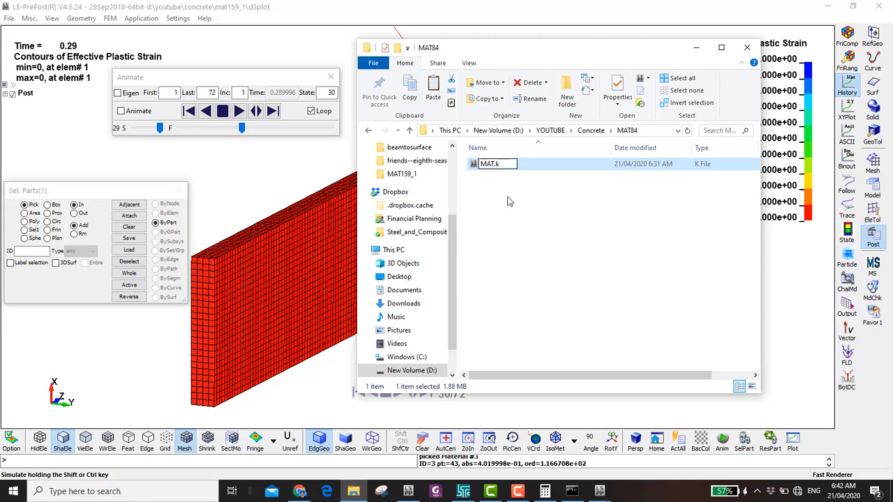
{"action": "type", "text": "84"}
{"action": "key", "text": "Return"}
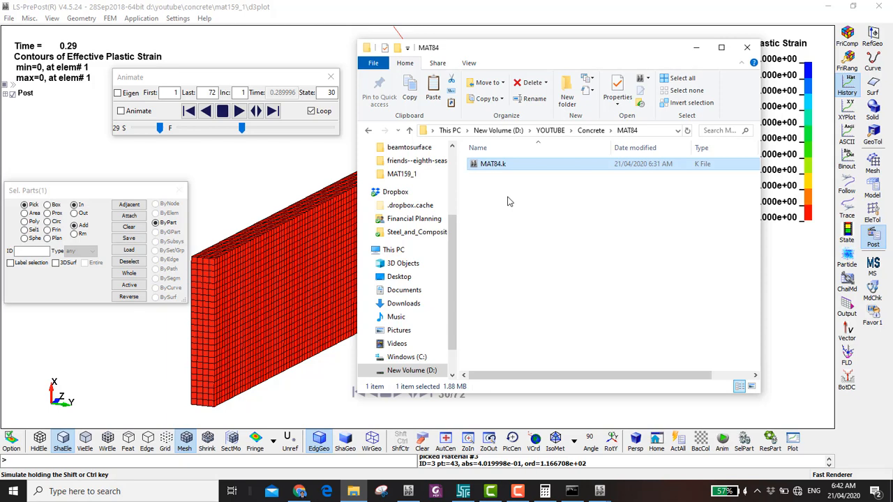
{"action": "left_click_drag", "start_coordinate": [463, 49], "coordinate": [422, 54]}
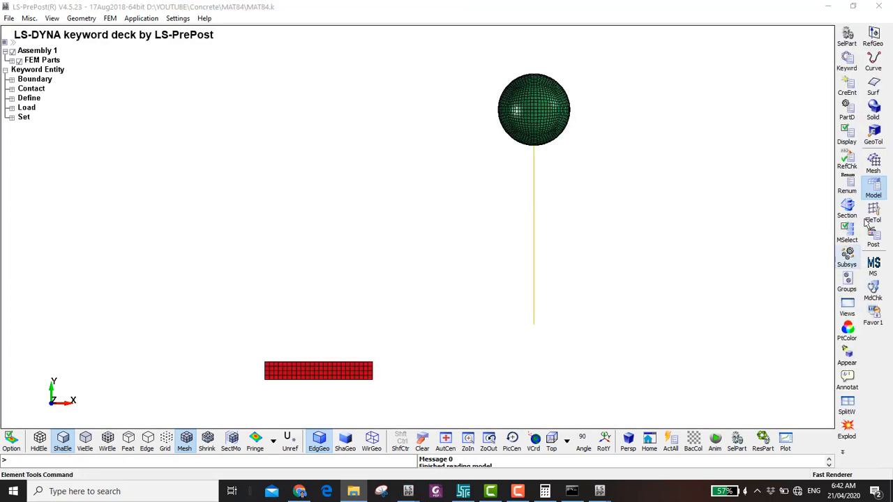
Set up a rotation transform about the Z axis with the node at the cable's free end as the origin.
{"action": "left_click", "coordinate": [880, 218]}
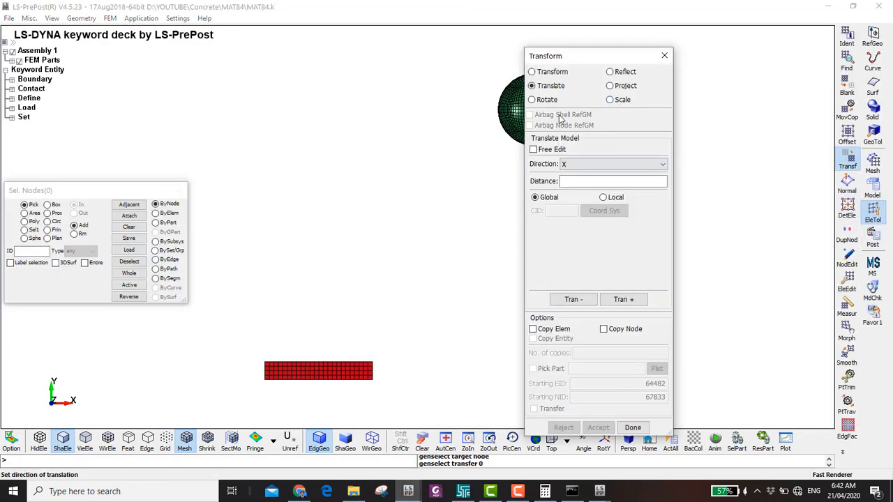
{"action": "left_click", "coordinate": [543, 103]}
{"action": "left_click", "coordinate": [613, 164]}
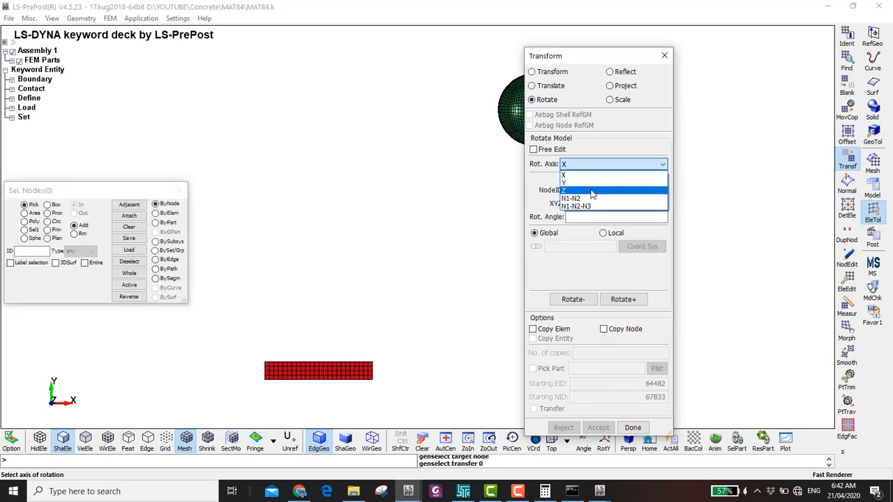
{"action": "left_click", "coordinate": [593, 190]}
{"action": "left_click_drag", "start_coordinate": [558, 56], "coordinate": [700, 56]}
{"action": "left_click", "coordinate": [710, 179]}
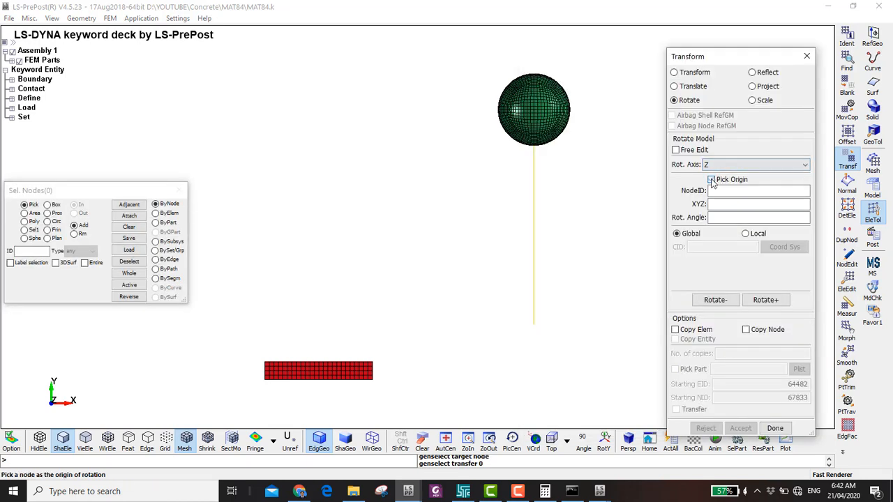
{"action": "left_click", "coordinate": [532, 324]}
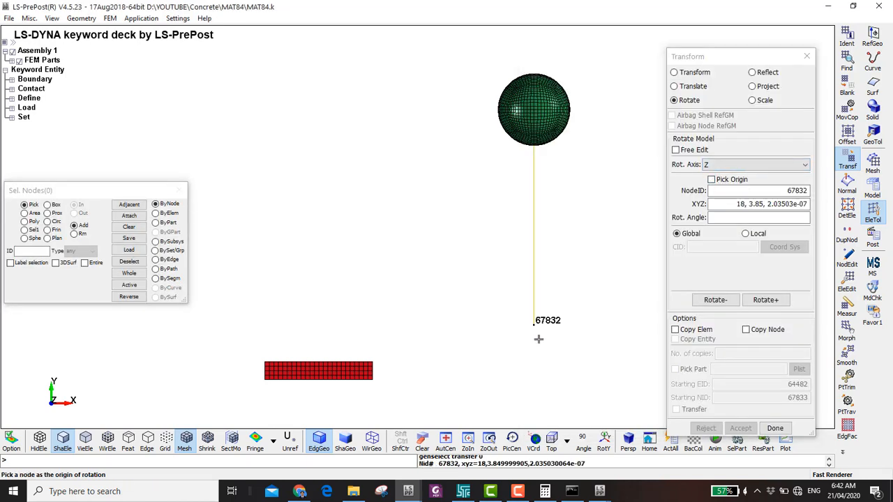
Rotate the wrecking ball part by 90 degrees in the positive direction so it sits against the slab, and accept the transform.
{"action": "left_click", "coordinate": [168, 223]}
{"action": "left_click", "coordinate": [548, 110]}
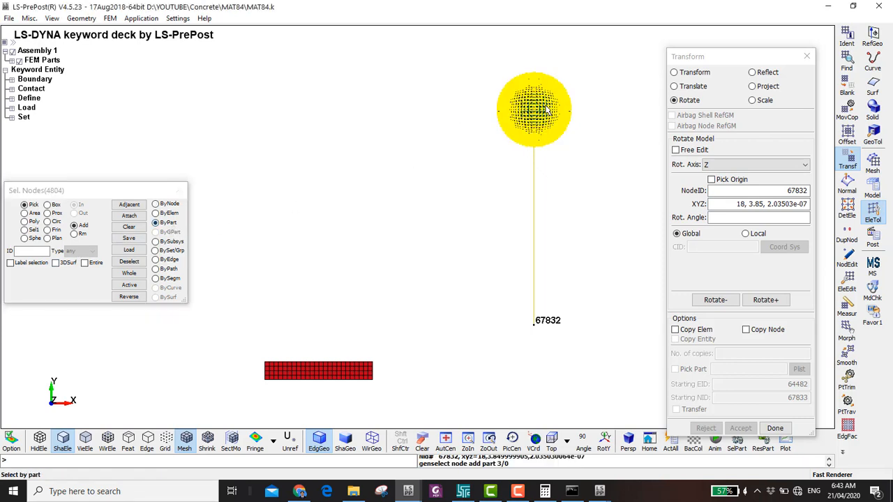
{"action": "left_click", "coordinate": [733, 218]}
{"action": "type", "text": "90"}
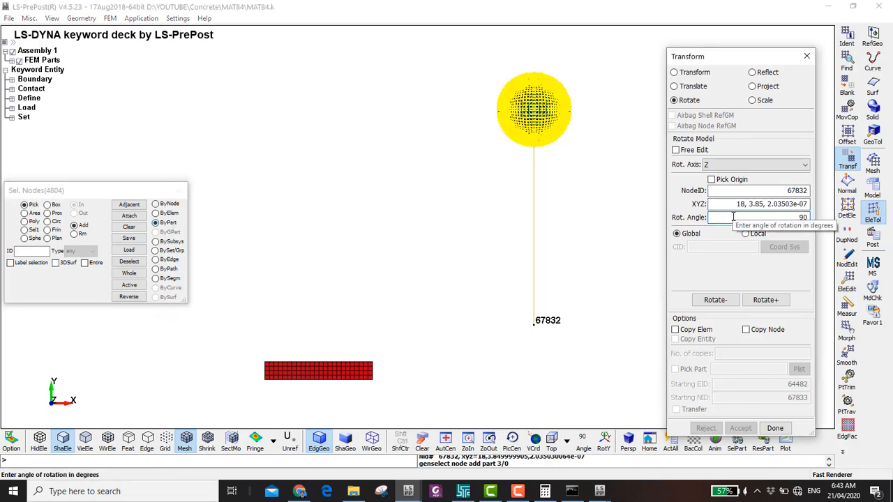
{"action": "left_click", "coordinate": [765, 300]}
{"action": "scroll", "coordinate": [329, 380], "scroll_direction": "up", "scroll_amount": 2}
{"action": "scroll", "coordinate": [292, 396], "scroll_direction": "up", "scroll_amount": 8}
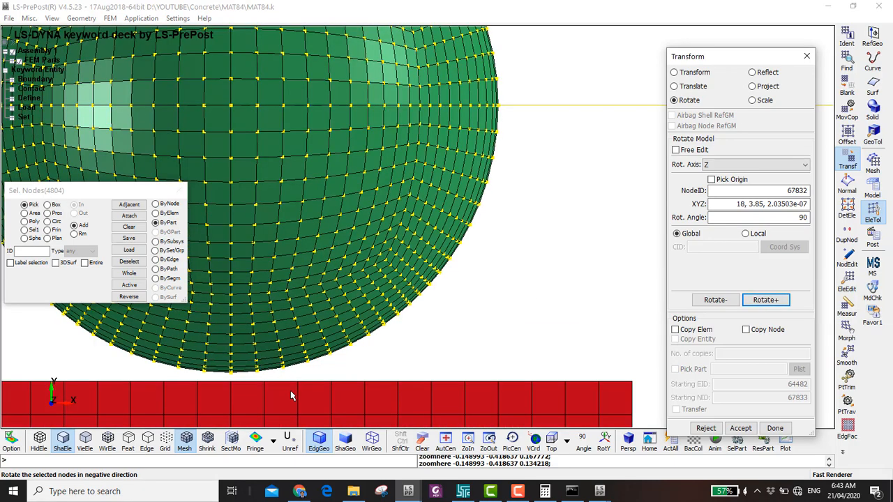
{"action": "scroll", "coordinate": [241, 376], "scroll_direction": "down", "scroll_amount": 5}
{"action": "scroll", "coordinate": [425, 380], "scroll_direction": "down", "scroll_amount": 3}
{"action": "left_click", "coordinate": [741, 427]}
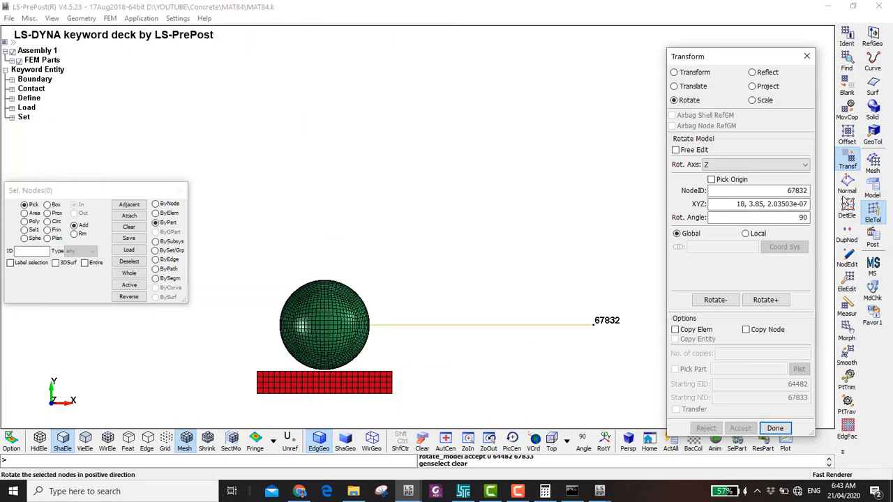
Delete all DEFORMABLE_TO_RIGID_AUTOMATIC keywords from the model.
{"action": "left_click", "coordinate": [873, 189]}
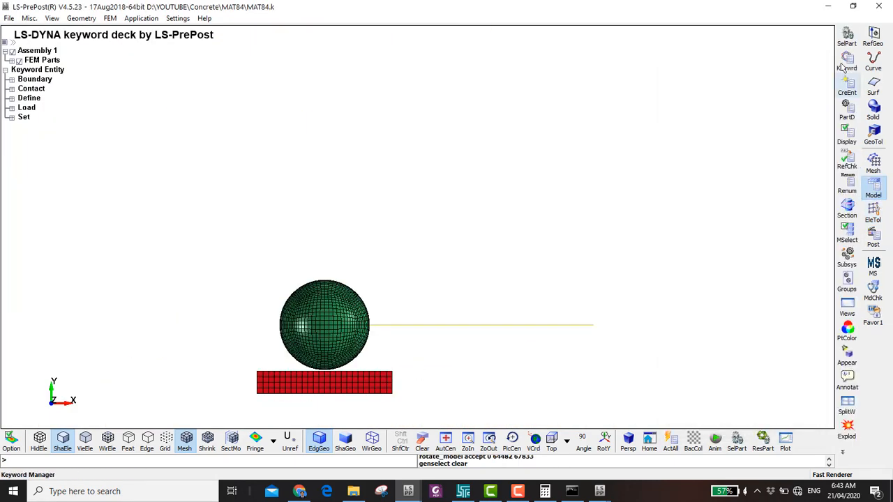
{"action": "left_click", "coordinate": [847, 61]}
{"action": "left_click", "coordinate": [653, 190]}
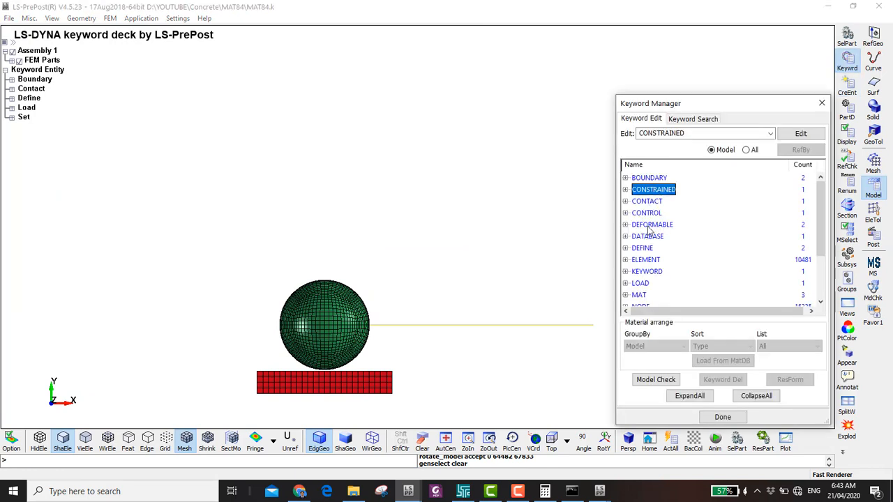
{"action": "right_click", "coordinate": [650, 225]}
{"action": "left_click", "coordinate": [665, 232]}
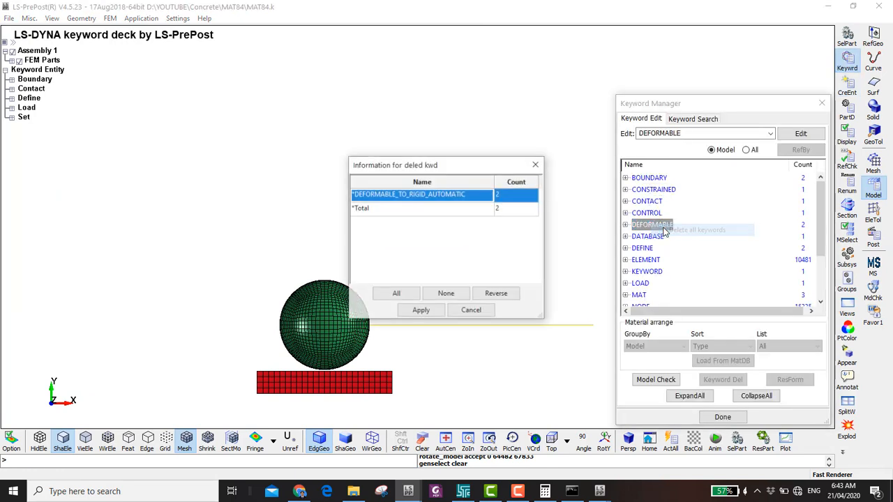
{"action": "left_click", "coordinate": [438, 310]}
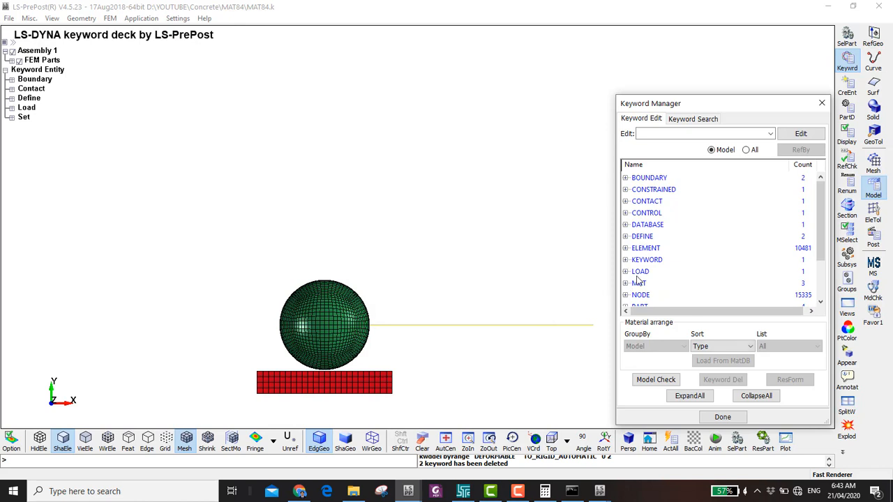
Delete the LOAD_BODY_X keyword from the model.
{"action": "right_click", "coordinate": [639, 272]}
{"action": "left_click", "coordinate": [673, 276]}
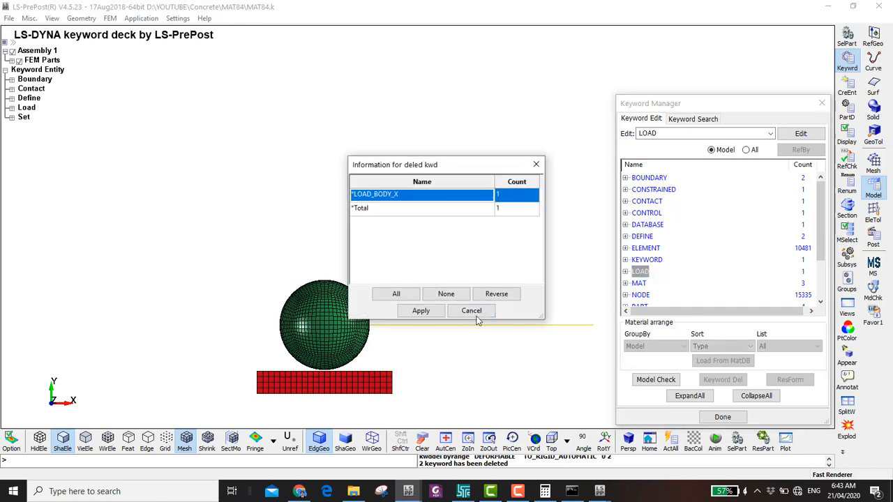
{"action": "left_click", "coordinate": [428, 315]}
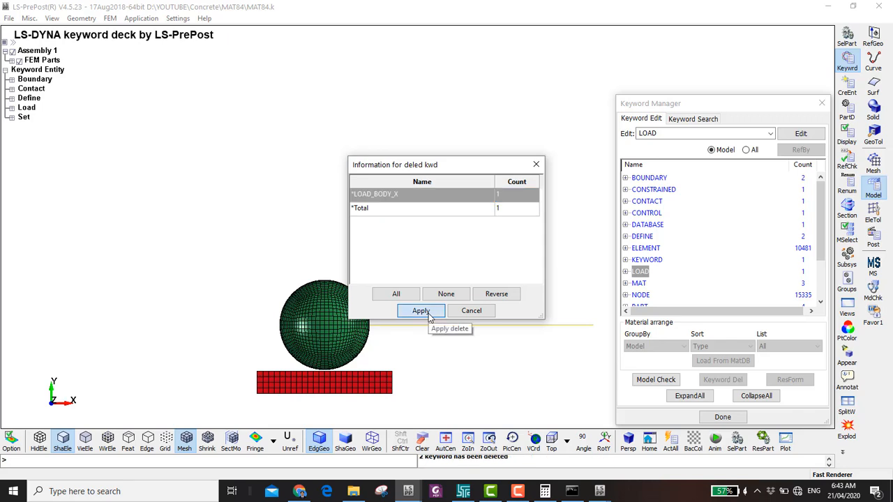
{"action": "left_click", "coordinate": [428, 315]}
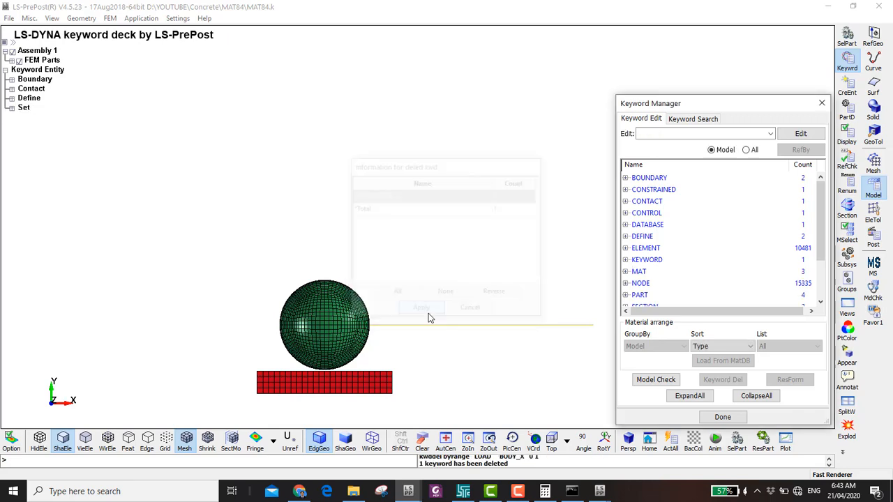
Delete the Cable part from the PART keyword and confirm its removal.
{"action": "double_click", "coordinate": [646, 294]}
{"action": "scroll", "coordinate": [645, 294], "scroll_direction": "down", "scroll_amount": 2}
{"action": "double_click", "coordinate": [647, 249]}
{"action": "left_click", "coordinate": [643, 152]}
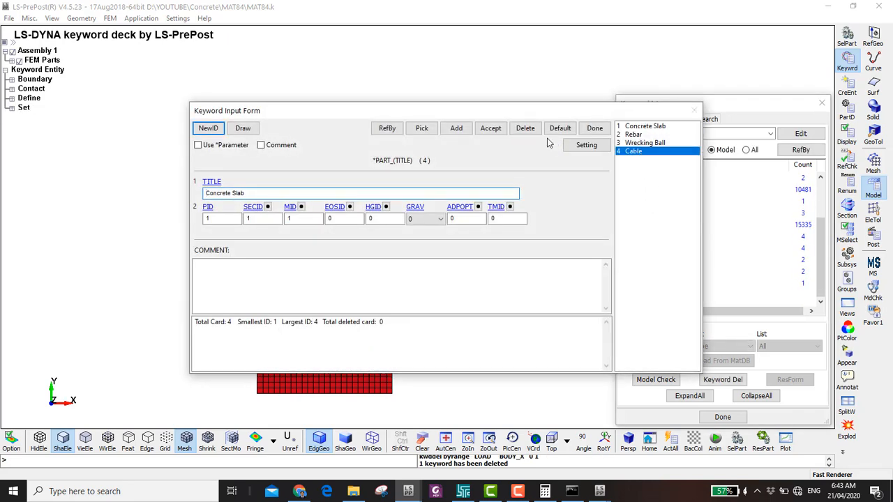
{"action": "left_click", "coordinate": [525, 129]}
{"action": "left_click", "coordinate": [594, 130]}
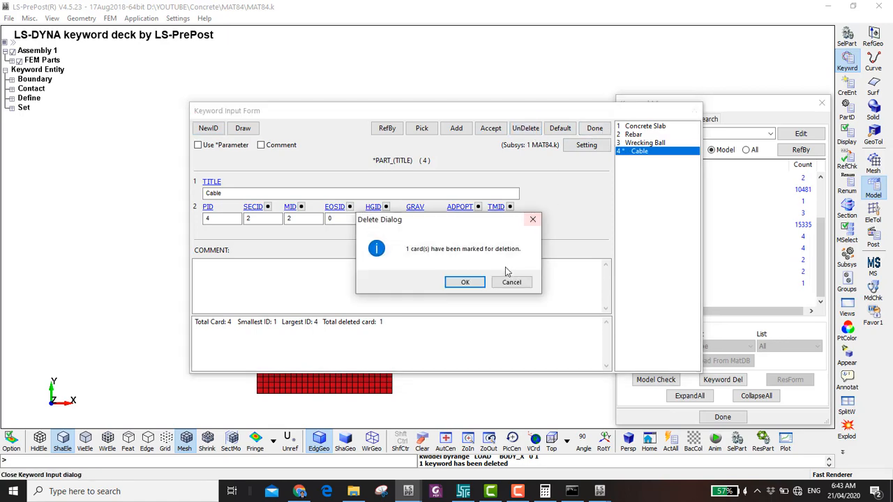
{"action": "left_click", "coordinate": [468, 284]}
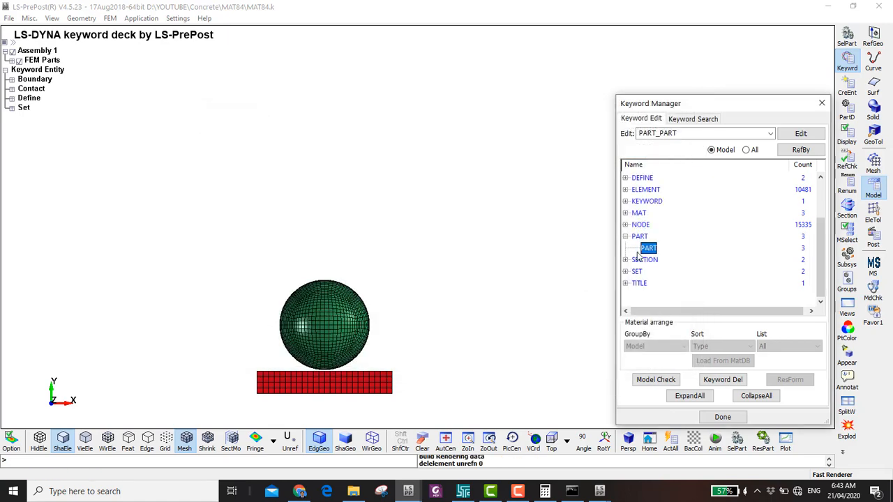
List all available keywords and open a new INITIAL_VELOCITY_GENERATION card.
{"action": "left_click", "coordinate": [745, 149]}
{"action": "scroll", "coordinate": [665, 252], "scroll_direction": "down", "scroll_amount": 5}
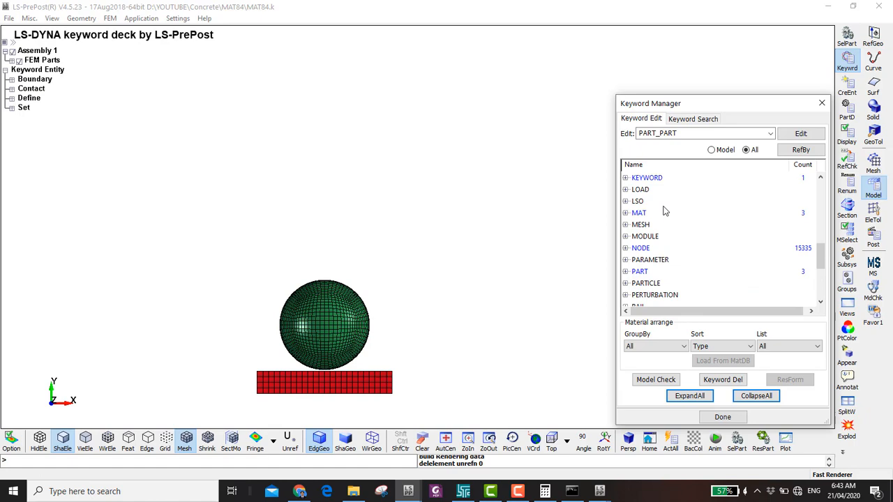
{"action": "scroll", "coordinate": [647, 237], "scroll_direction": "up", "scroll_amount": 3}
{"action": "double_click", "coordinate": [642, 248]}
{"action": "scroll", "coordinate": [649, 244], "scroll_direction": "down", "scroll_amount": 12}
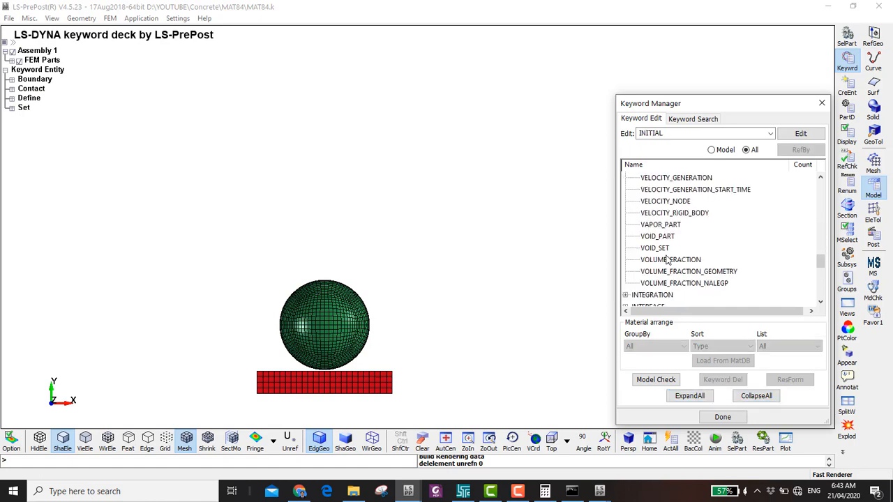
{"action": "scroll", "coordinate": [659, 237], "scroll_direction": "up", "scroll_amount": 1}
{"action": "left_click", "coordinate": [660, 213]}
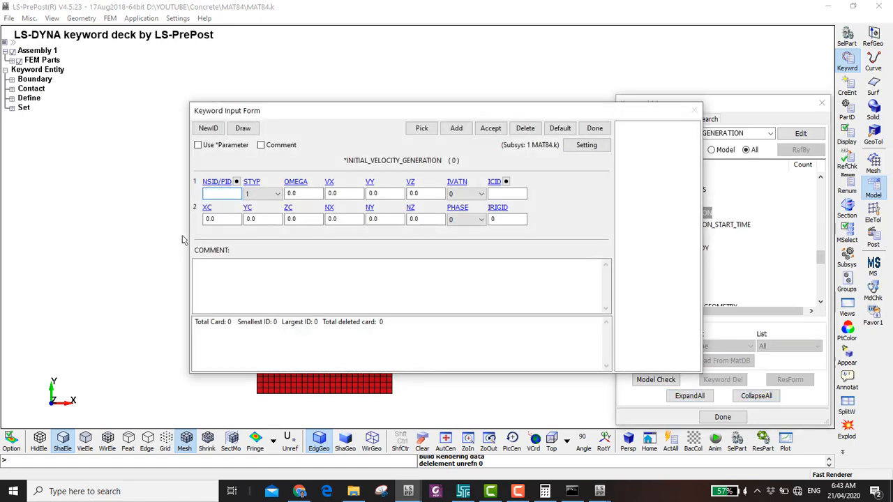
Define the initial velocity card for the Wrecking Ball part with STYP 2 and VY -116.6708, and save it.
{"action": "left_click", "coordinate": [239, 184]}
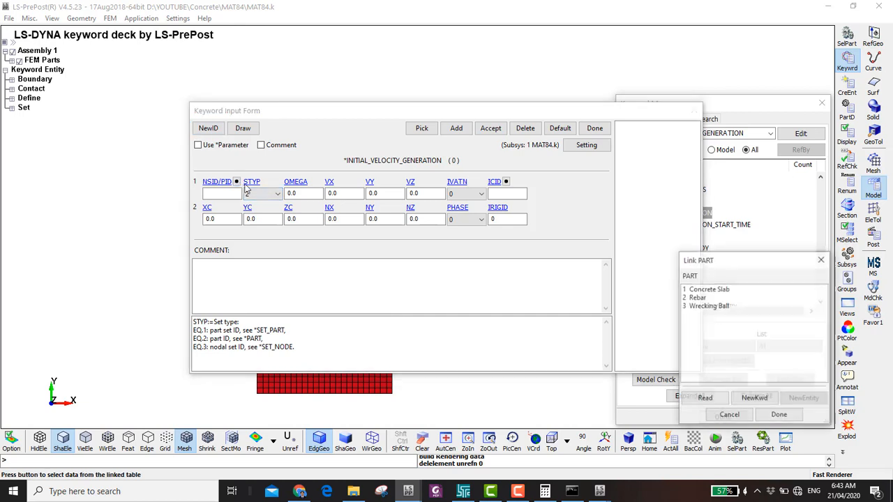
{"action": "double_click", "coordinate": [703, 307]}
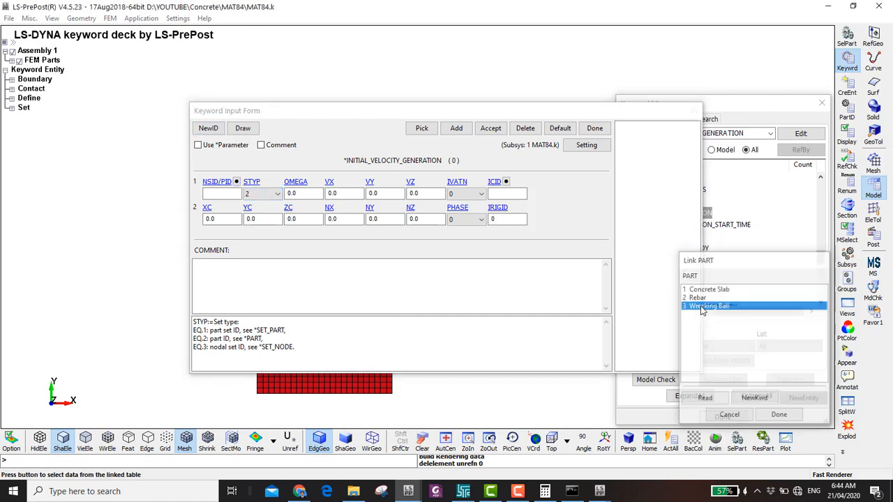
{"action": "left_click", "coordinate": [395, 190]}
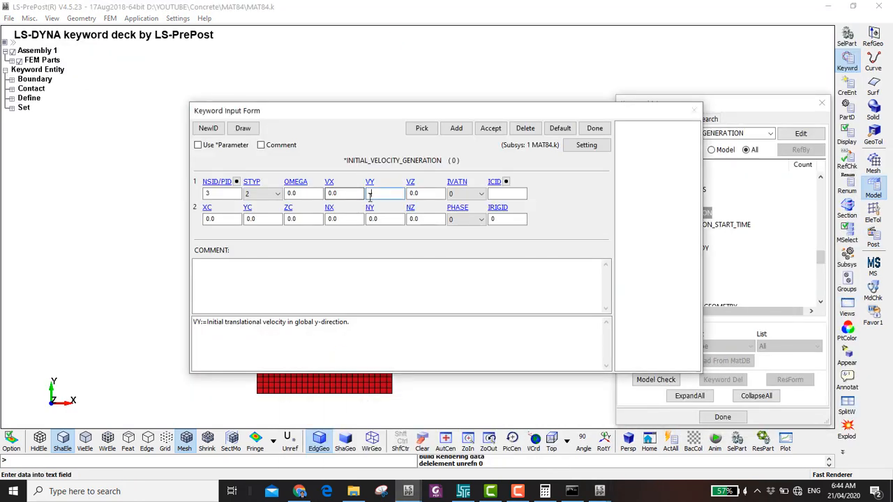
{"action": "type", "text": "-1.166708e+02"}
{"action": "left_click", "coordinate": [501, 132]}
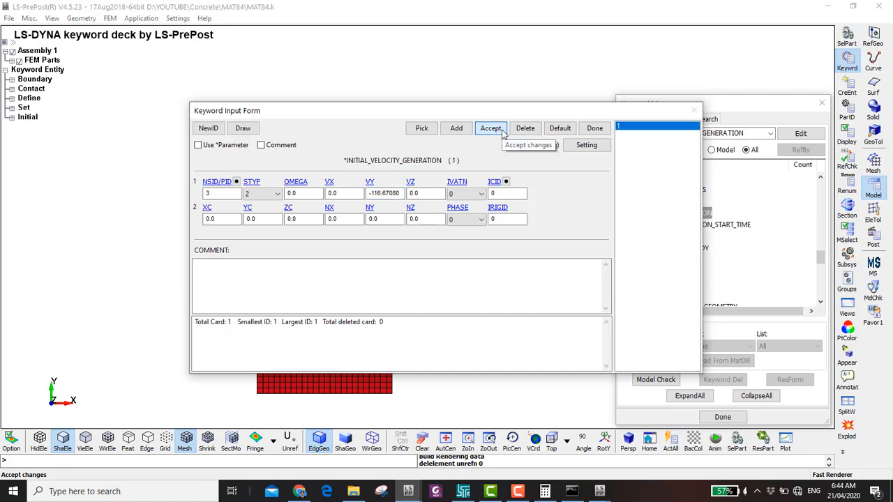
{"action": "left_click", "coordinate": [593, 128]}
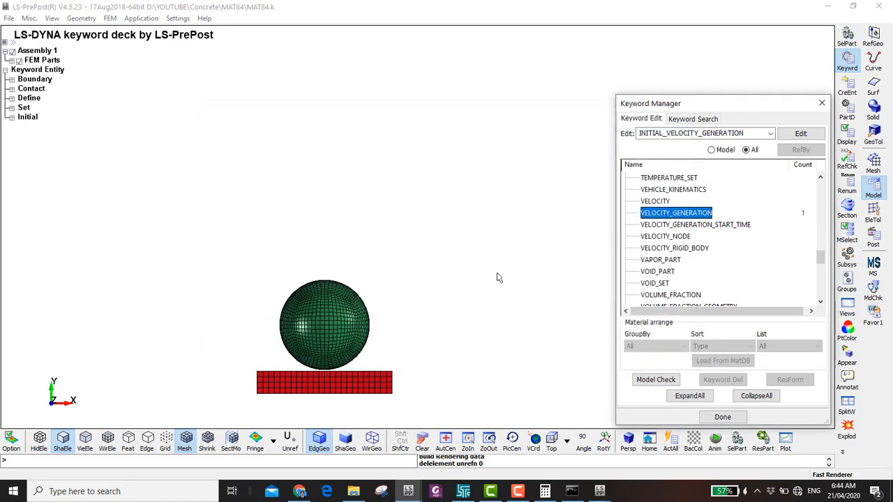
In the model's DATABASE_BINARY_D3PLOT card, set LCDT to 0 and the output interval DT to 0.001.
{"action": "middle_click_drag", "start_coordinate": [467, 315], "coordinate": [486, 261], "text": "shift"}
{"action": "left_click", "coordinate": [711, 150]}
{"action": "double_click", "coordinate": [645, 226]}
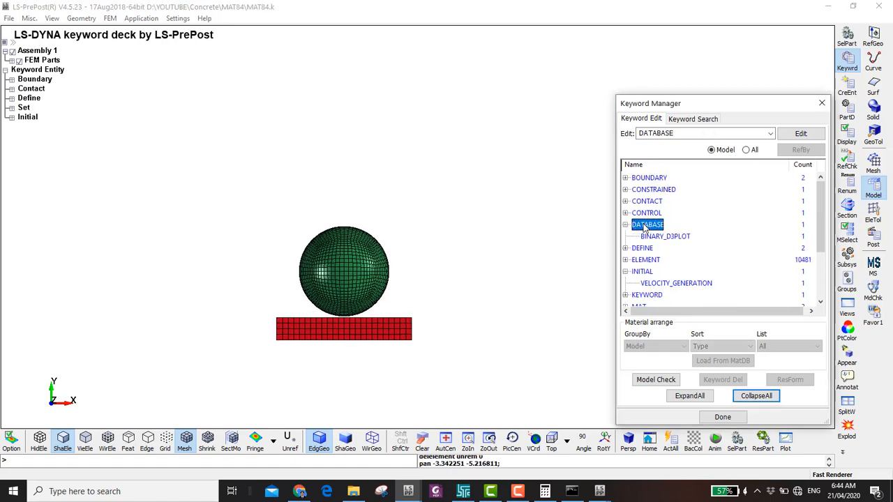
{"action": "double_click", "coordinate": [653, 237]}
{"action": "left_click", "coordinate": [253, 196]}
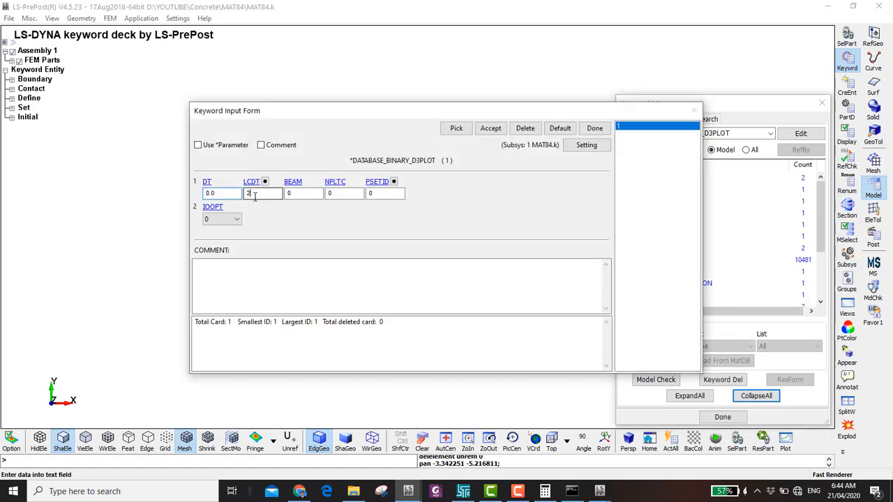
{"action": "left_click", "coordinate": [223, 196]}
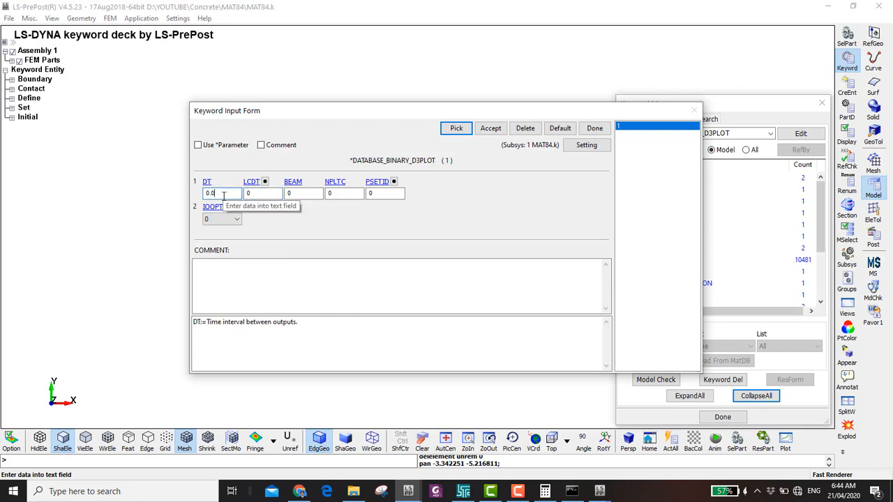
{"action": "left_click", "coordinate": [490, 129]}
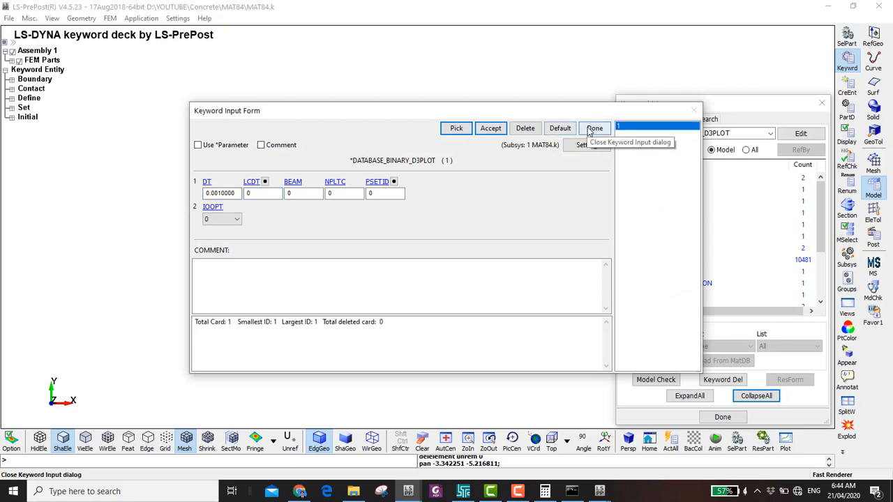
{"action": "left_click", "coordinate": [595, 129]}
Start a new 084/085-WINFRITH_CONCRETE material with a new ID and title it Concrete.
{"action": "scroll", "coordinate": [653, 275], "scroll_direction": "down", "scroll_amount": 3}
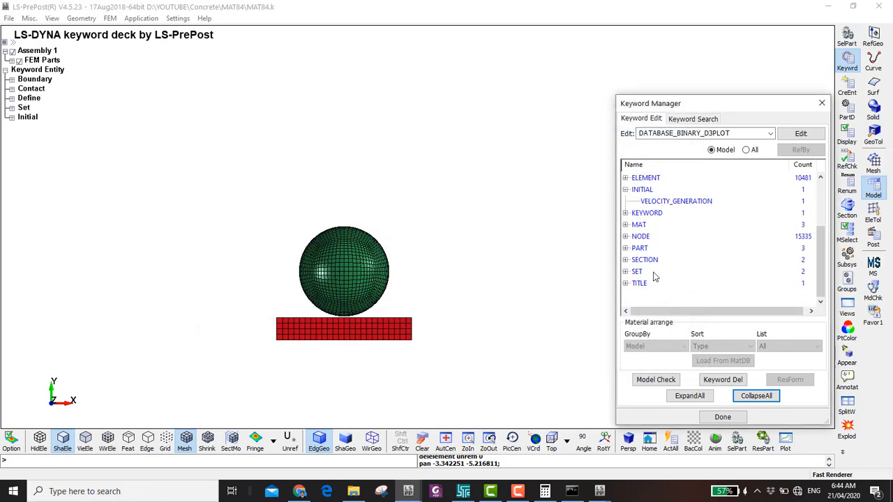
{"action": "double_click", "coordinate": [639, 225]}
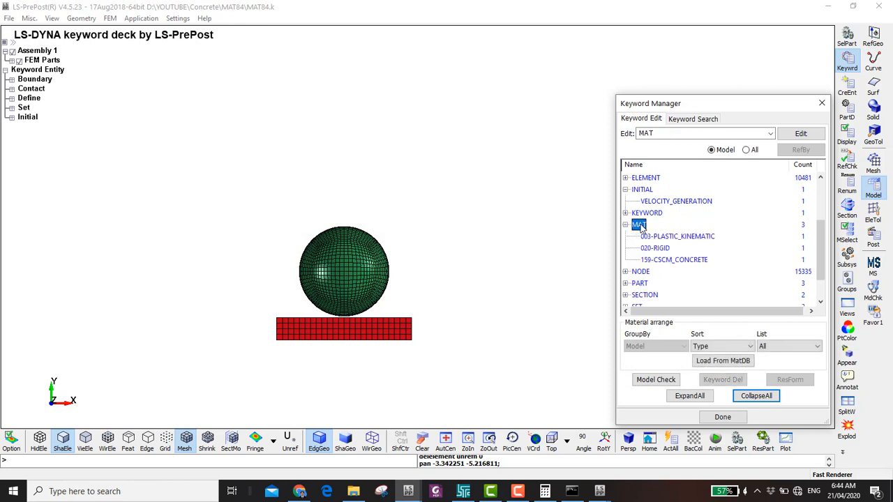
{"action": "left_click", "coordinate": [662, 261]}
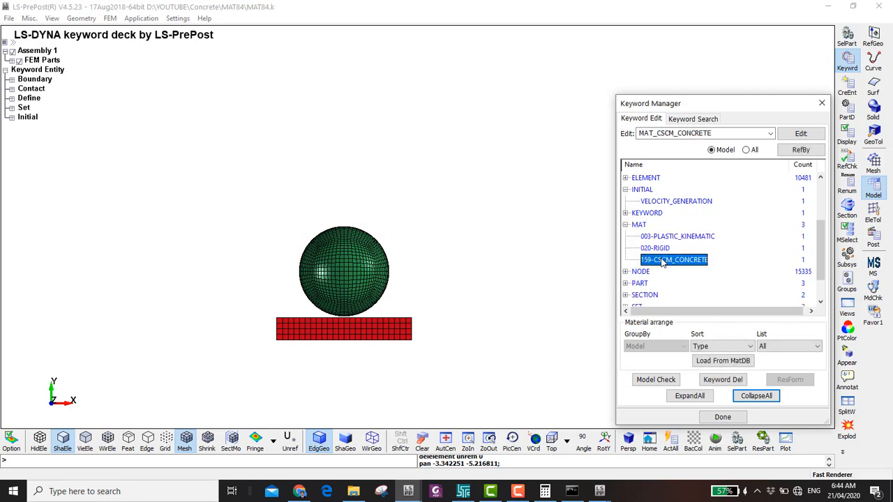
{"action": "left_click", "coordinate": [747, 149]}
{"action": "scroll", "coordinate": [668, 241], "scroll_direction": "down", "scroll_amount": 20}
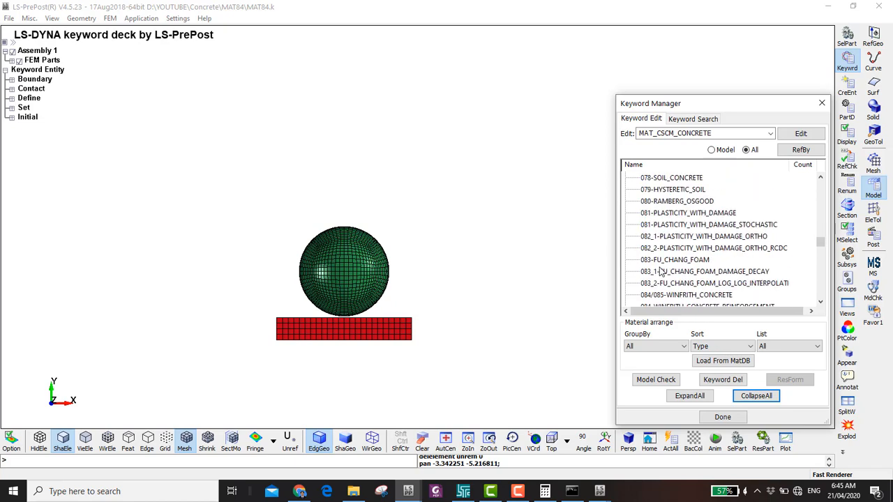
{"action": "scroll", "coordinate": [666, 301], "scroll_direction": "down", "scroll_amount": 1}
{"action": "double_click", "coordinate": [674, 260]}
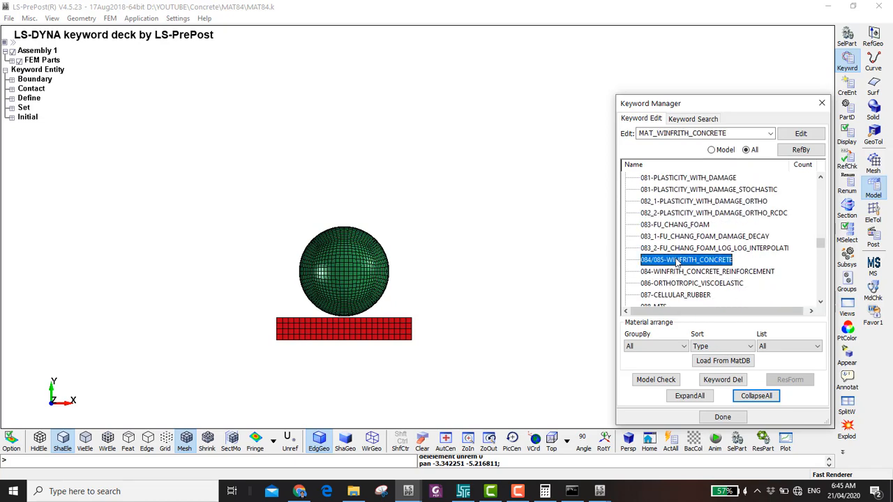
{"action": "left_click", "coordinate": [208, 127]}
{"action": "left_click", "coordinate": [230, 194]}
{"action": "type", "text": "Co"}
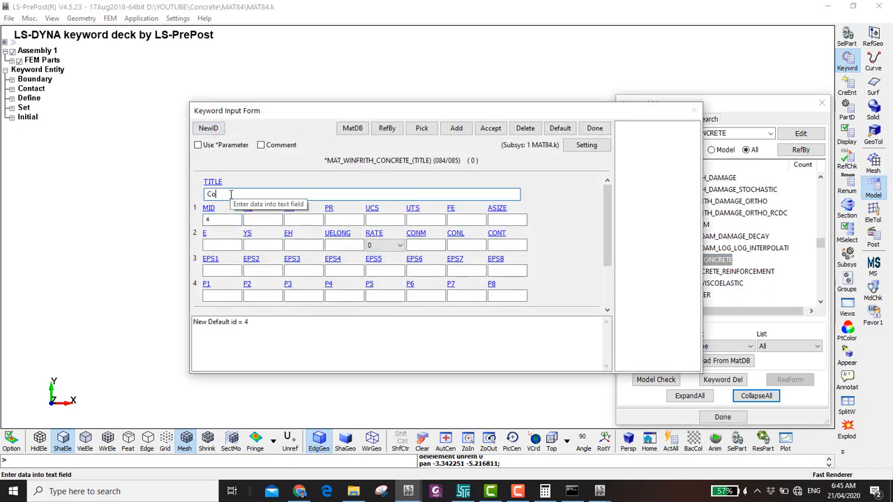
{"action": "type", "text": "ncrete"}
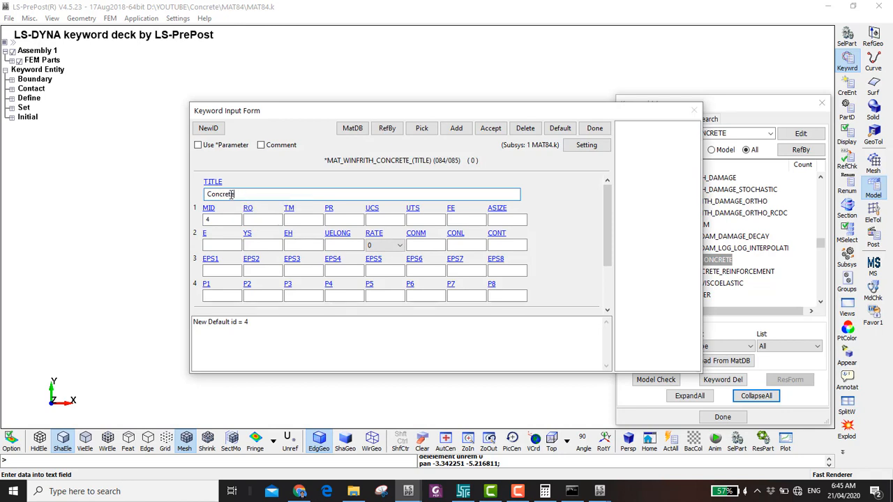
Set the Winfrith concrete's density RO to 2.246e-4, tangent modulus TM to 4.2e6 and Poisson's ratio PR to 0.18.
{"action": "key", "text": "Tab"}
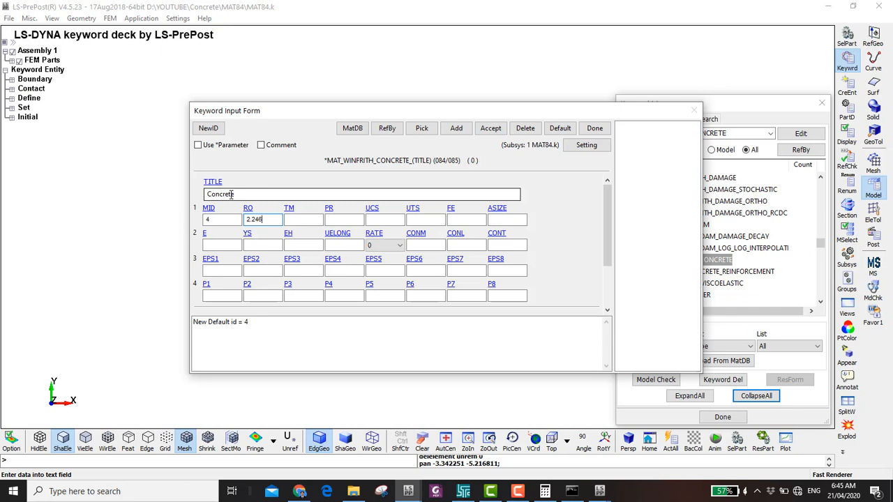
{"action": "type", "text": "2.246e-4"}
{"action": "left_click", "coordinate": [291, 220]}
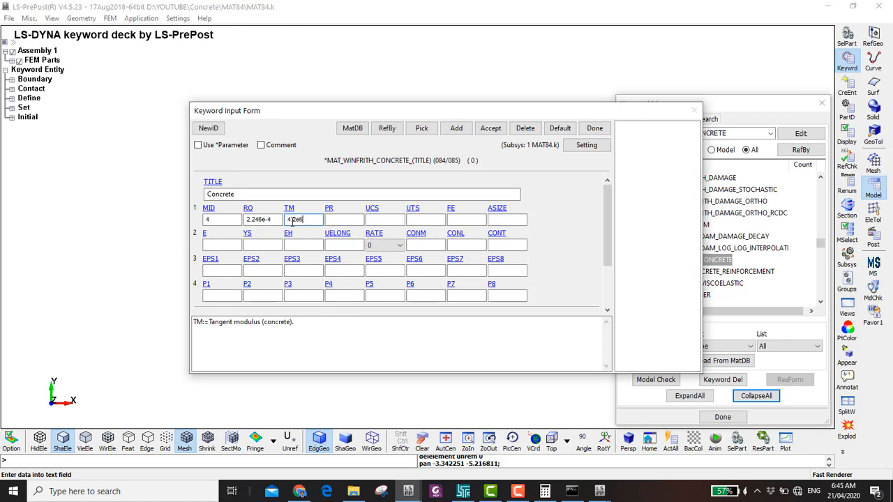
{"action": "left_click", "coordinate": [331, 220]}
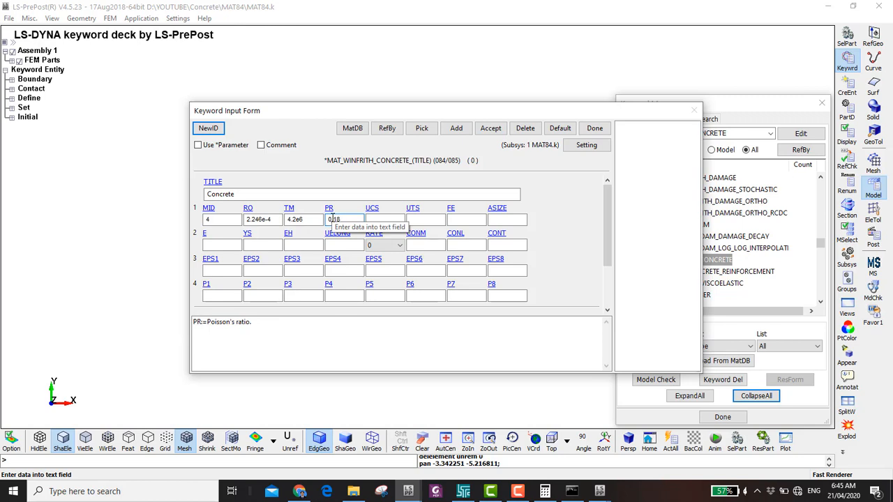
Set the Winfrith concrete's UCS to 1873, UTS to 290, FE to 2e-4 and ASIZE to 0.125.
{"action": "left_click", "coordinate": [373, 220]}
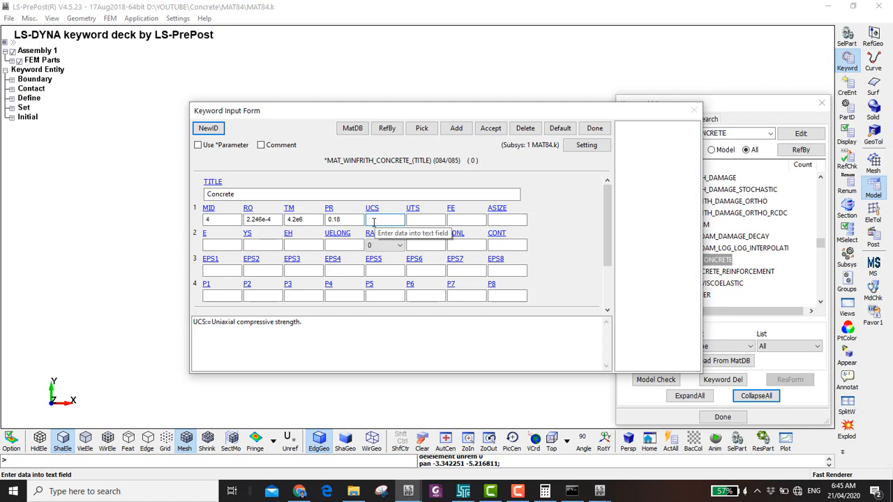
{"action": "key", "text": "Tab"}
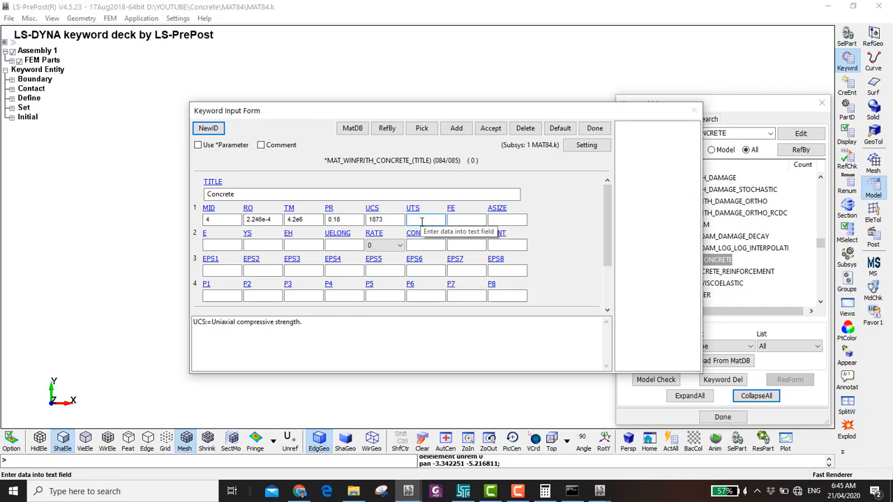
{"action": "type", "text": "290"}
{"action": "left_click", "coordinate": [465, 219]}
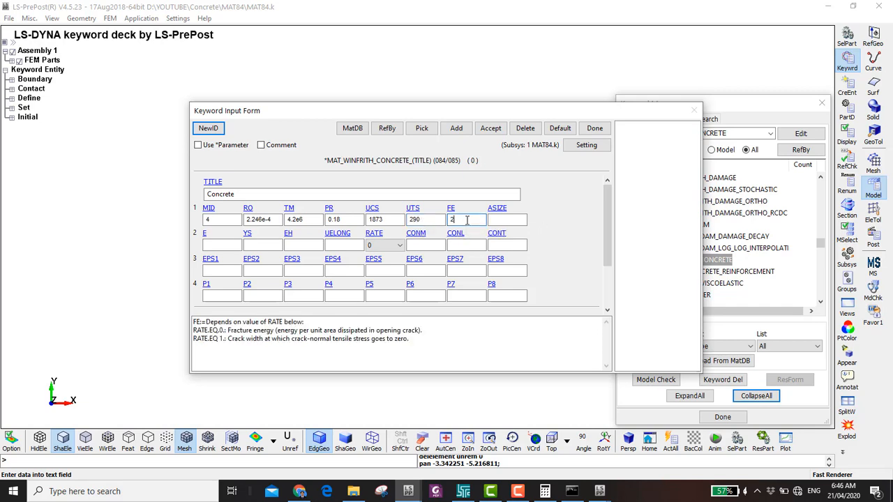
{"action": "key", "text": "Tab"}
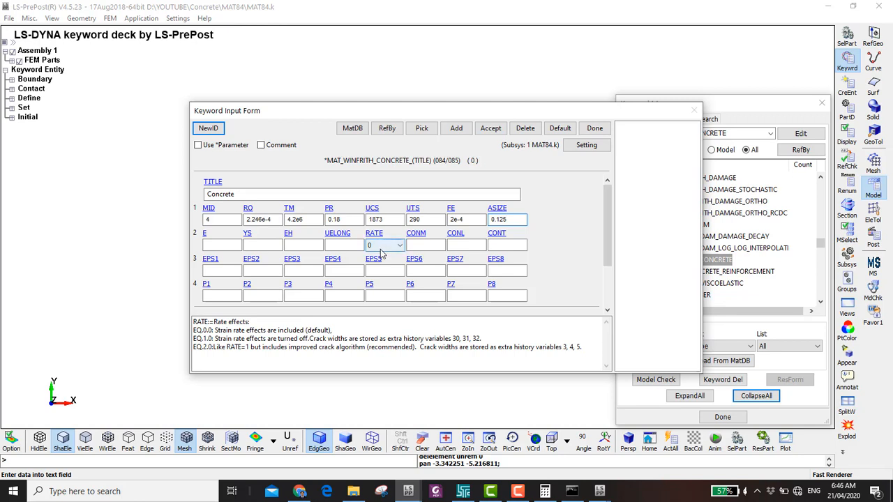
Set the Winfrith concrete's RATE to 1, CONM to -1, CONL to 0.0254 and CONT to 1, and save the material.
{"action": "left_click", "coordinate": [421, 244]}
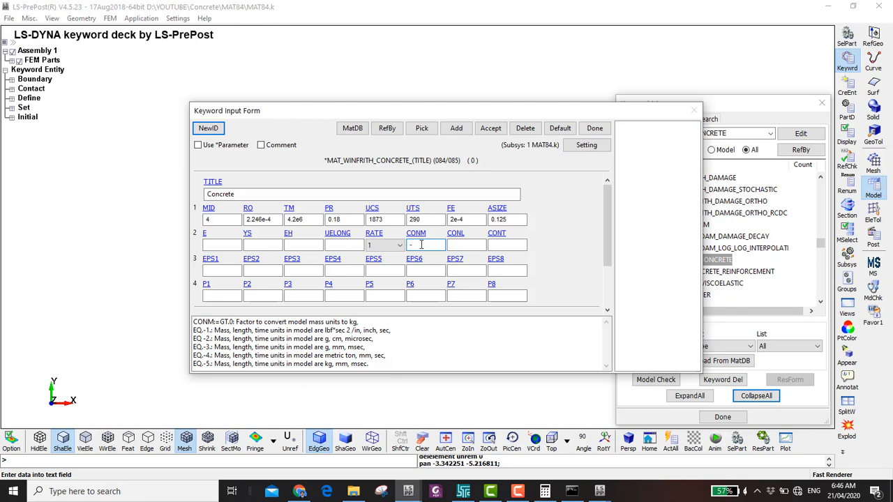
{"action": "left_click_drag", "start_coordinate": [203, 330], "coordinate": [344, 338]}
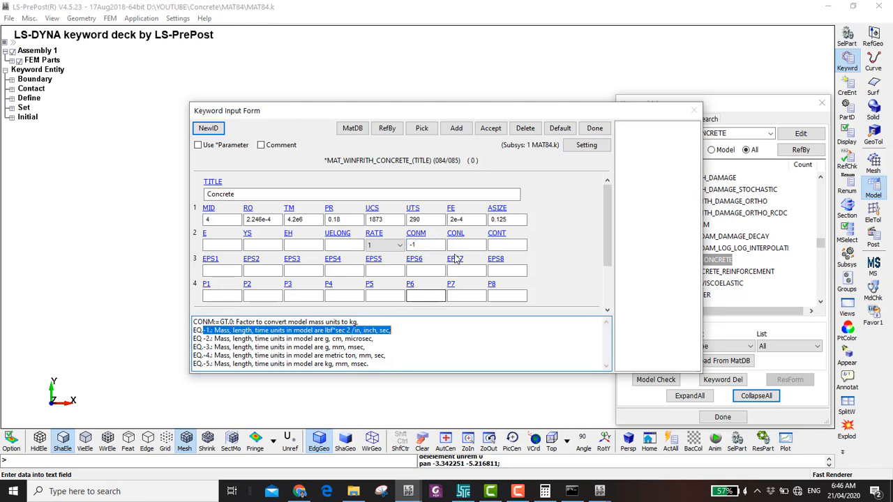
{"action": "left_click", "coordinate": [459, 245]}
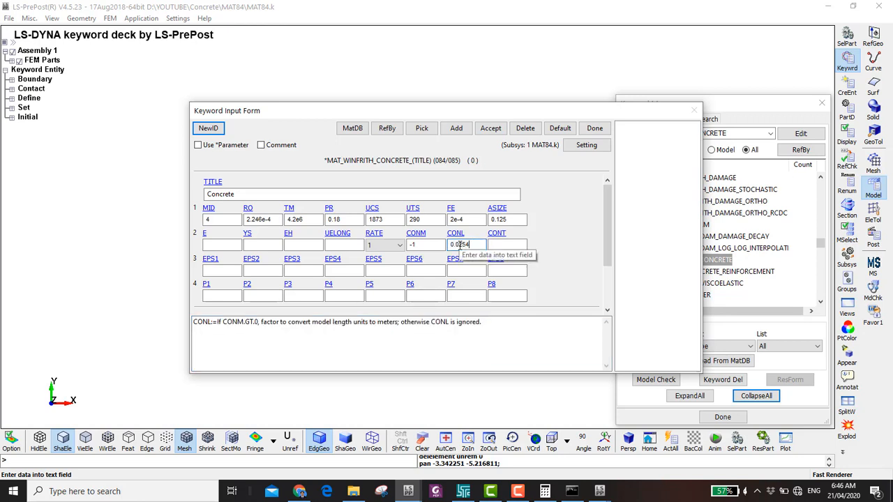
{"action": "left_click", "coordinate": [502, 244]}
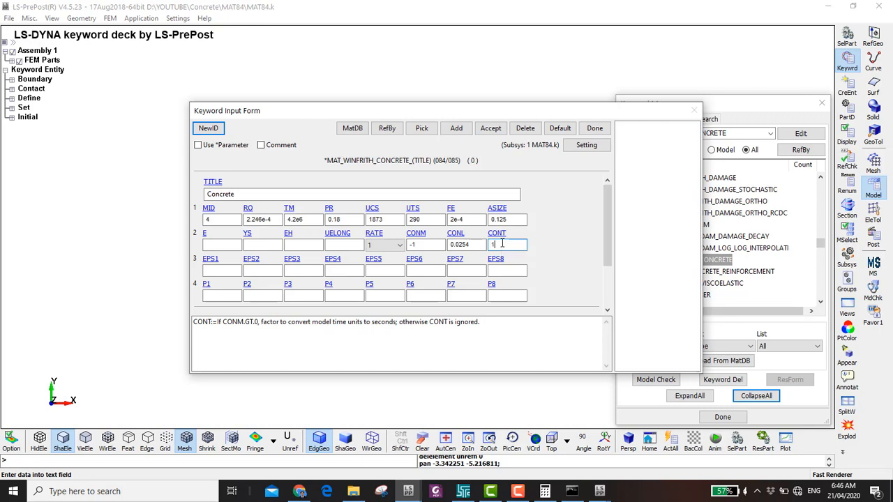
{"action": "left_click", "coordinate": [490, 128]}
{"action": "left_click", "coordinate": [585, 131]}
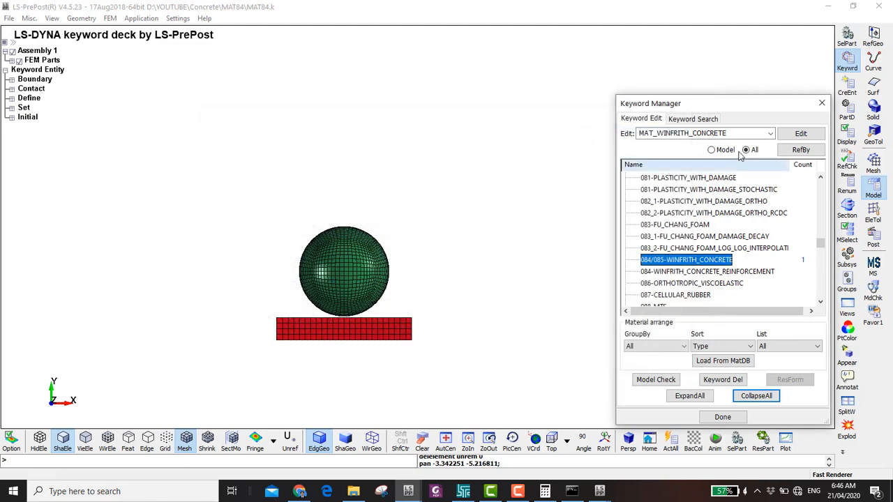
Assign the Winfrith concrete material with ID 4 to the Concrete Slab part and save the change.
{"action": "left_click", "coordinate": [722, 150]}
{"action": "double_click", "coordinate": [641, 251]}
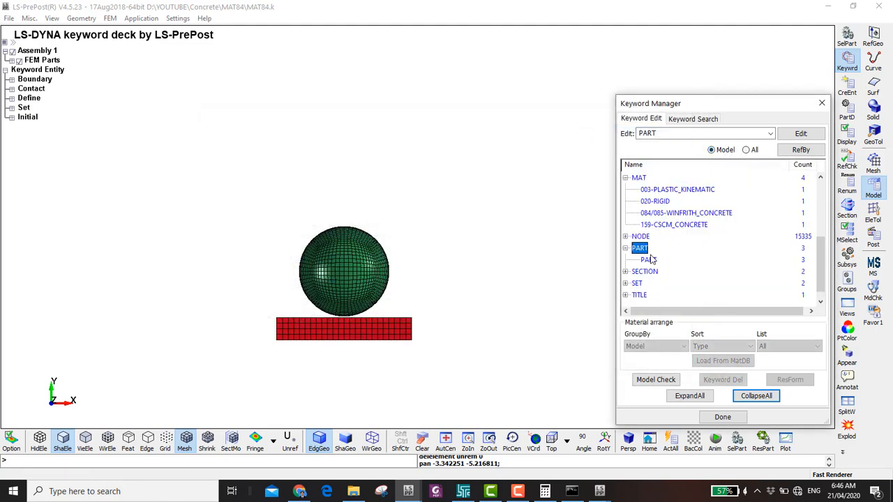
{"action": "double_click", "coordinate": [650, 259]}
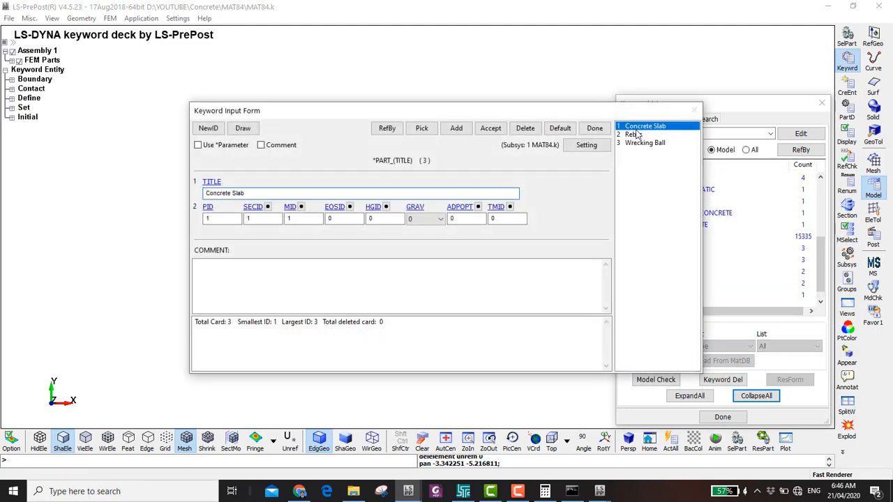
{"action": "left_click", "coordinate": [301, 206]}
{"action": "left_click", "coordinate": [693, 314]}
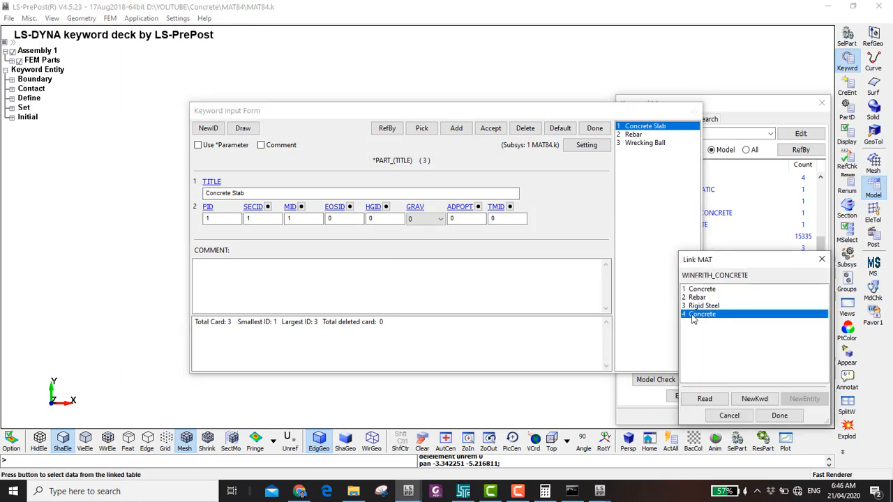
{"action": "double_click", "coordinate": [692, 314]}
{"action": "left_click", "coordinate": [490, 128]}
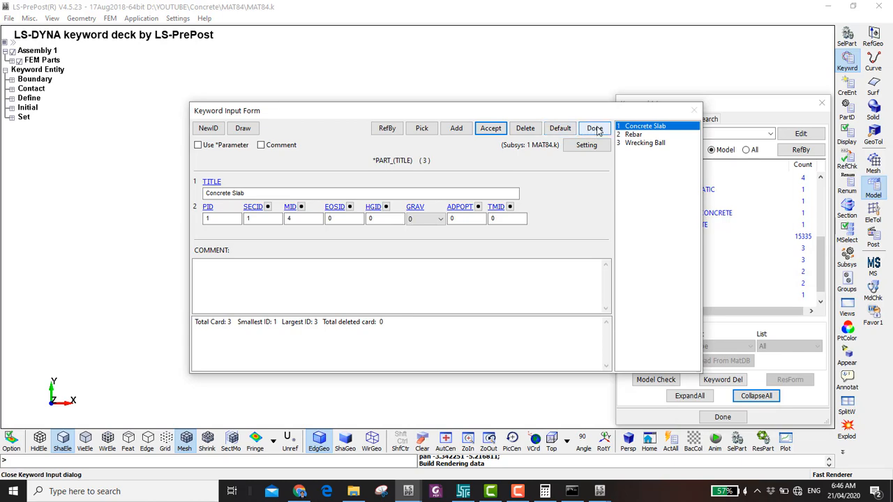
{"action": "left_click", "coordinate": [594, 128]}
Add a DATABASE_BINARY_D3CRACK output card with DT set to 0.001 and save the keyword file.
{"action": "scroll", "coordinate": [684, 223], "scroll_direction": "up", "scroll_amount": 6}
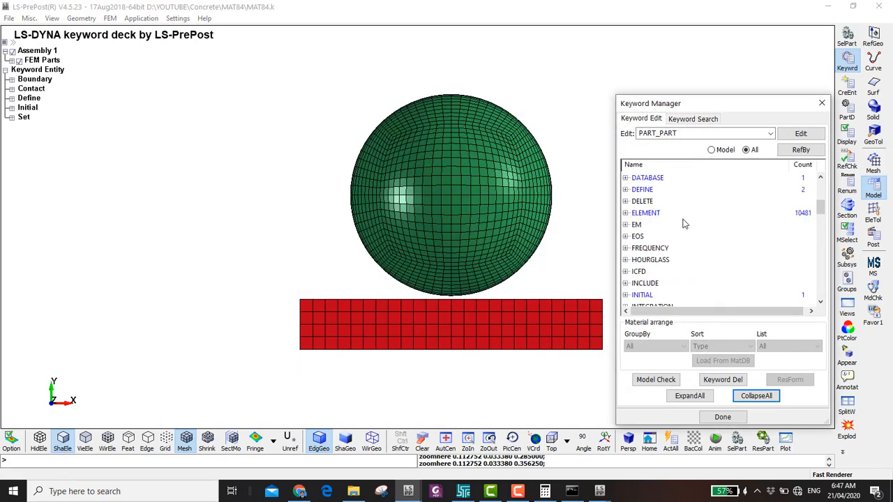
{"action": "double_click", "coordinate": [652, 179]}
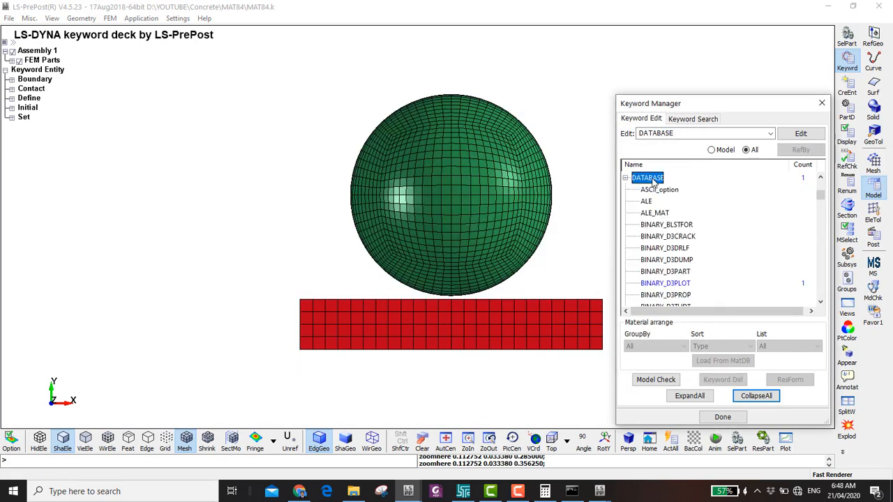
{"action": "double_click", "coordinate": [670, 237]}
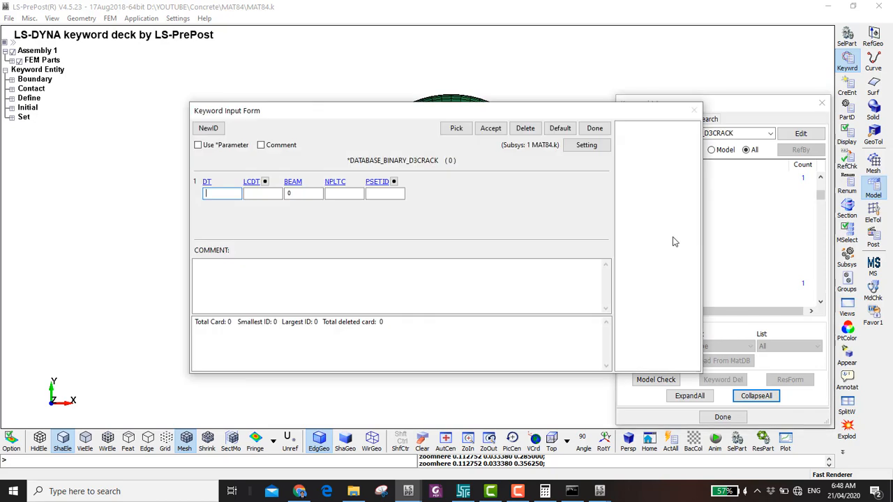
{"action": "left_click", "coordinate": [237, 192]}
{"action": "type", "text": "0."}
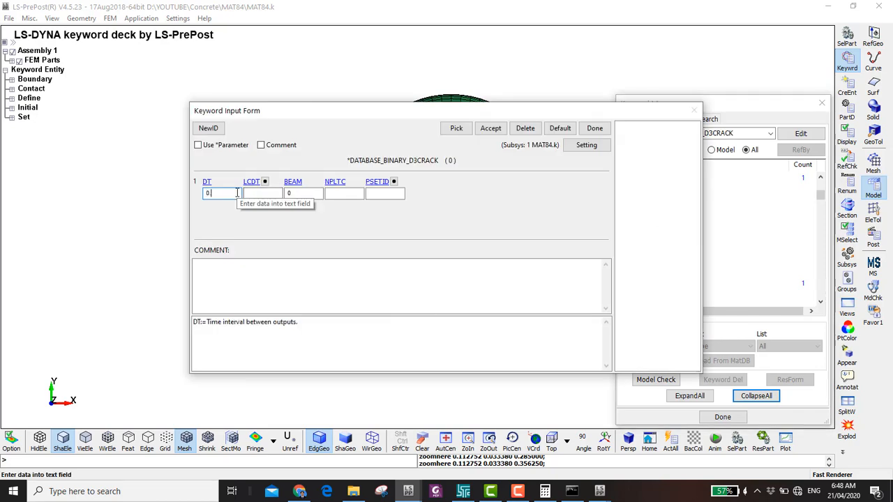
{"action": "type", "text": "001"}
{"action": "left_click", "coordinate": [490, 128]}
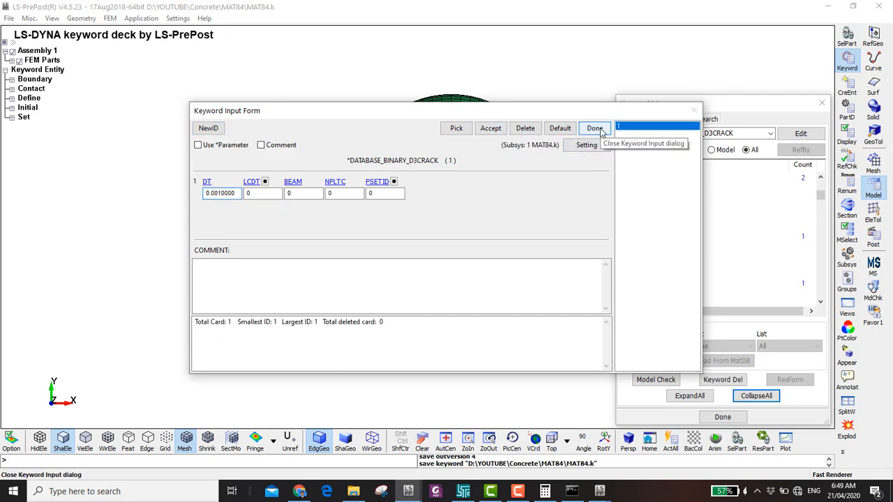
{"action": "left_click", "coordinate": [594, 129]}
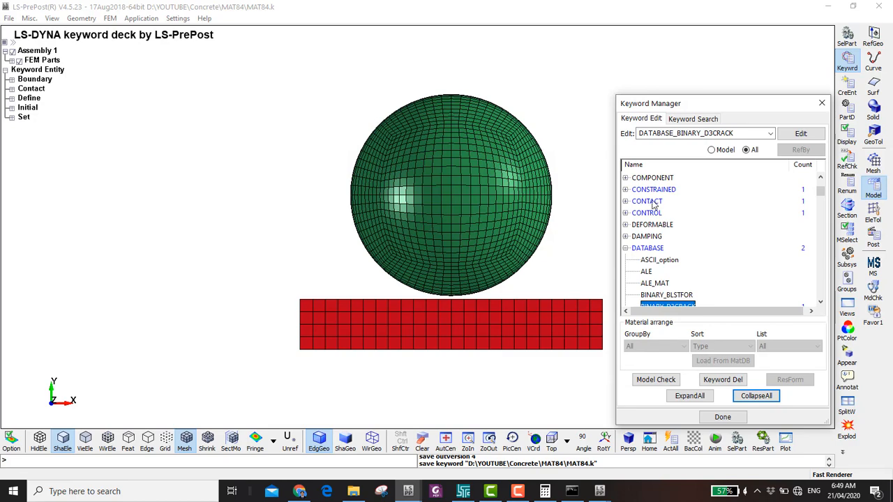
Set the termination time ENDTIM in CONTROL_TERMINATION to 0.03 and save the keyword file.
{"action": "double_click", "coordinate": [647, 214]}
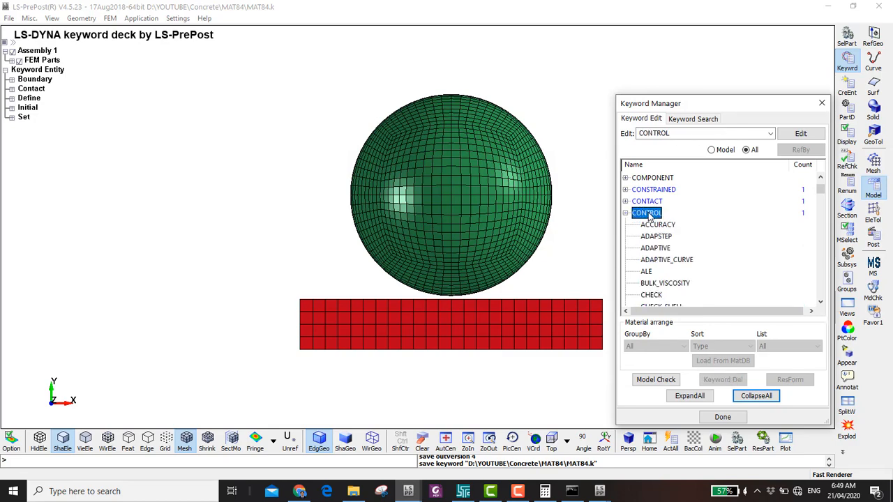
{"action": "scroll", "coordinate": [656, 265], "scroll_direction": "down", "scroll_amount": 1}
{"action": "left_click", "coordinate": [722, 153]}
{"action": "double_click", "coordinate": [659, 190]}
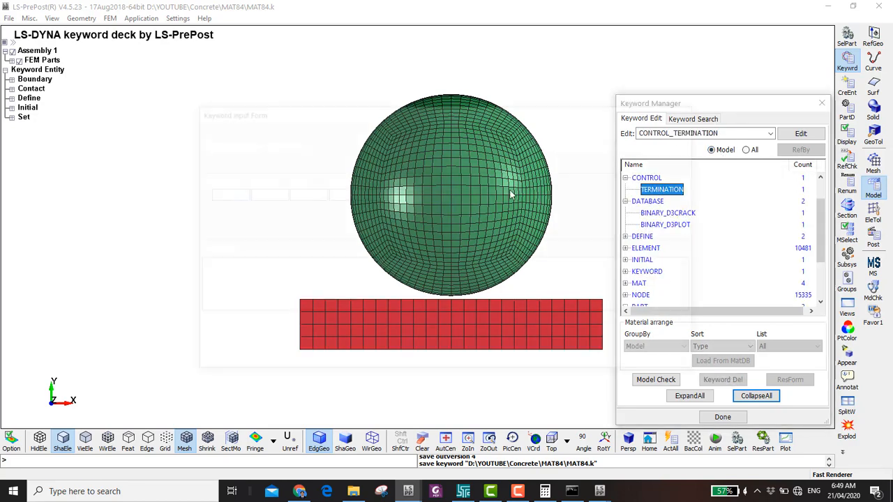
{"action": "left_click", "coordinate": [213, 196]}
{"action": "type", "text": "300000"}
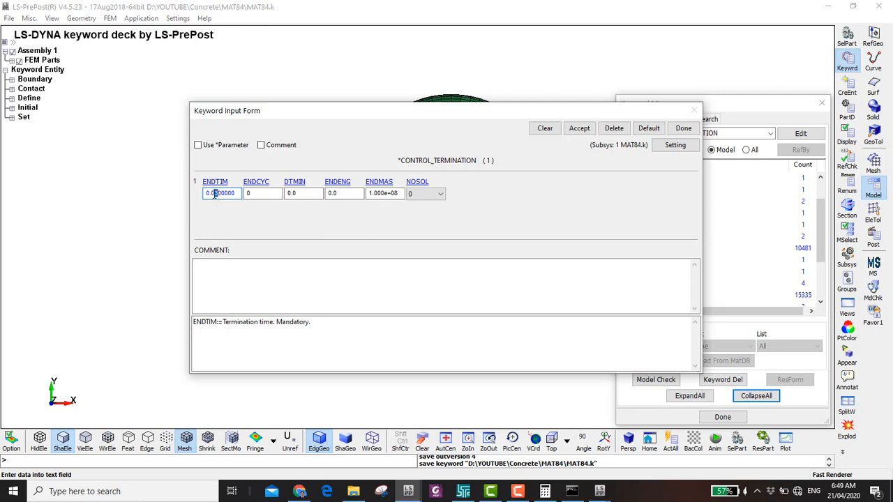
{"action": "left_click", "coordinate": [578, 130]}
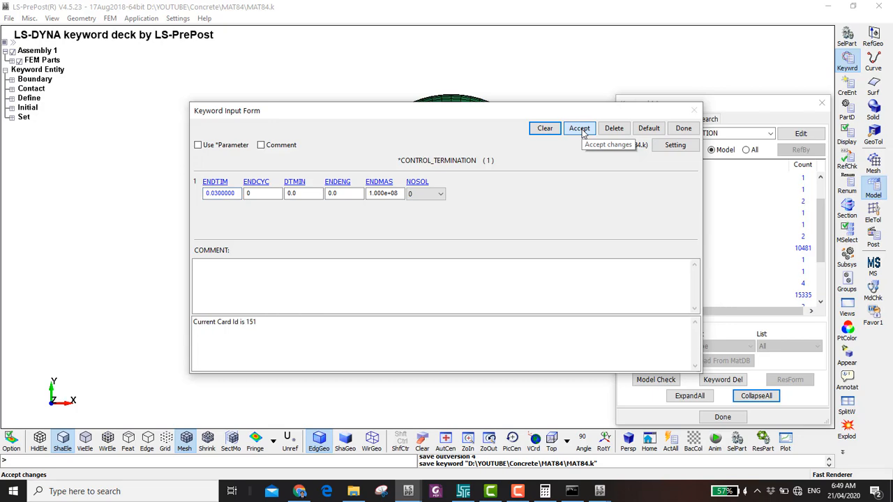
{"action": "left_click", "coordinate": [682, 129]}
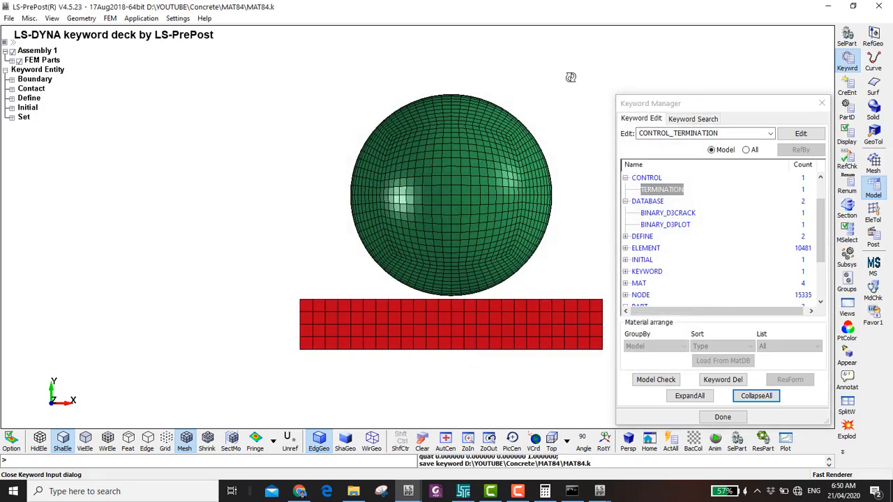
Switch to LS-DYNA Program Manager and choose MAT84.k as the input file for a new analysis.
{"action": "left_click", "coordinate": [463, 491]}
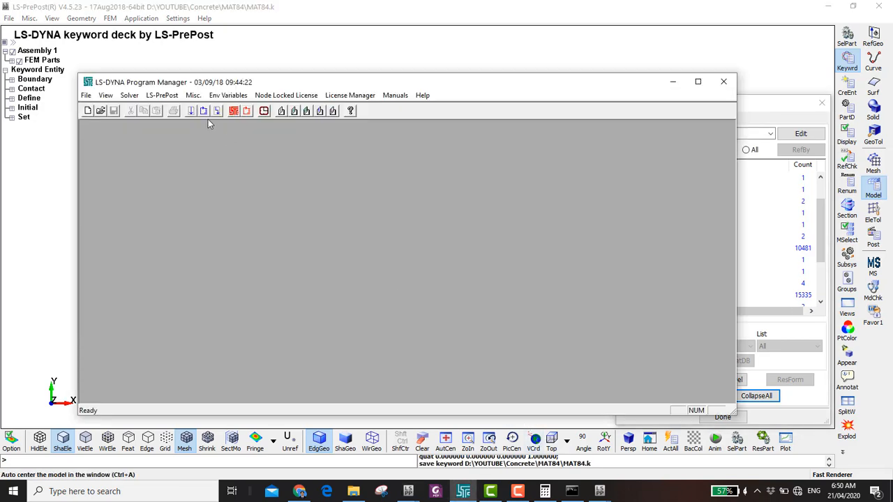
{"action": "left_click", "coordinate": [190, 112]}
{"action": "left_click", "coordinate": [427, 185]}
{"action": "left_click", "coordinate": [392, 186]}
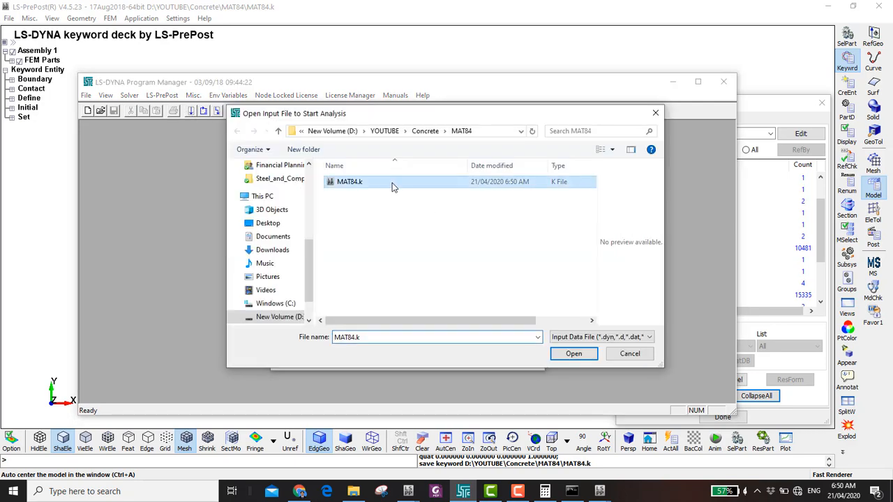
{"action": "left_click", "coordinate": [573, 354]}
Add the extra command q=d3crack to the analysis settings and run the solver.
{"action": "left_click", "coordinate": [344, 263]}
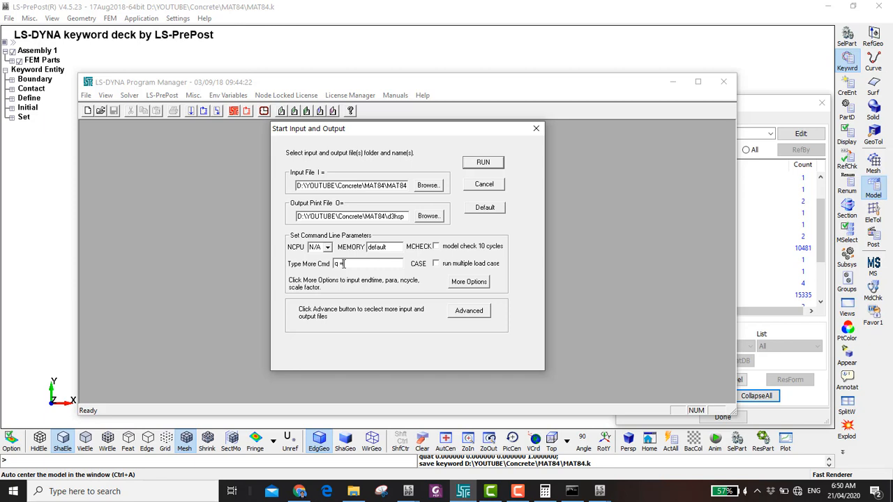
{"action": "type", "text": "d3crack"}
{"action": "left_click", "coordinate": [487, 164]}
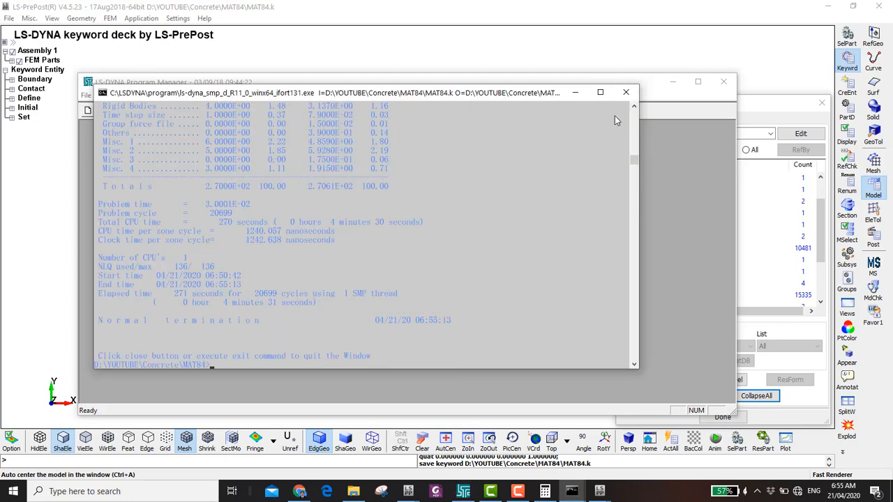
Close the finished solver window and load the resulting d3plot into LS-PrePost.
{"action": "left_click", "coordinate": [625, 93]}
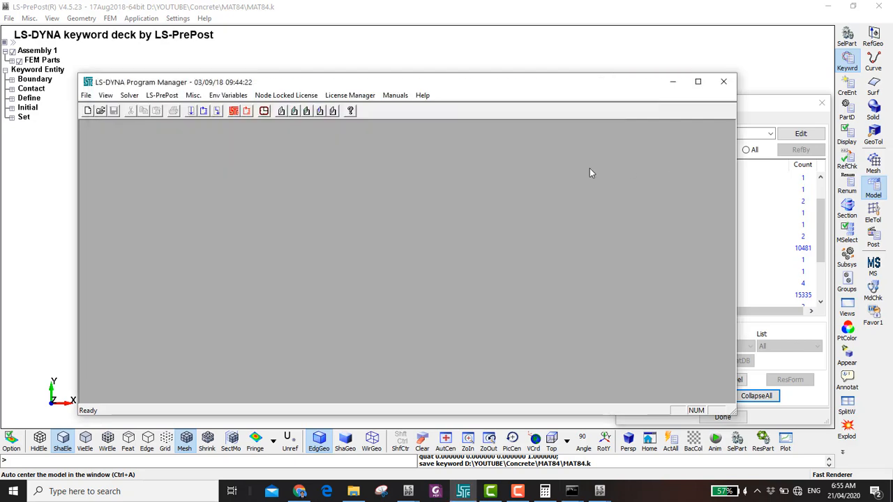
{"action": "left_click", "coordinate": [247, 113]}
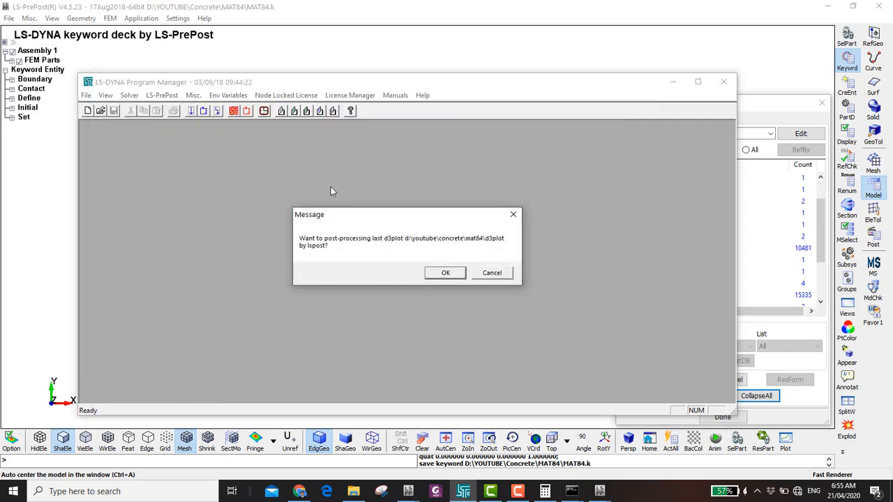
{"action": "left_click", "coordinate": [446, 273]}
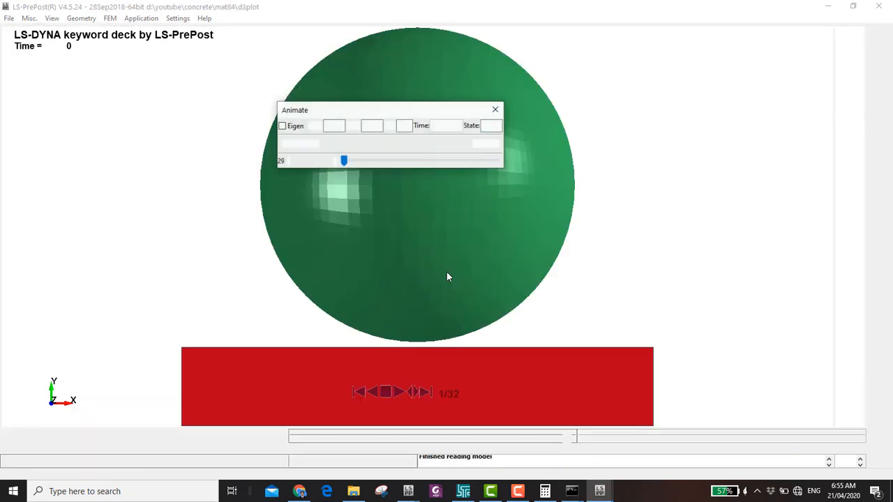
Play the impact animation, slow its speed to 23, examine the ball and slab from several angles, and stop playback.
{"action": "left_click", "coordinate": [403, 144]}
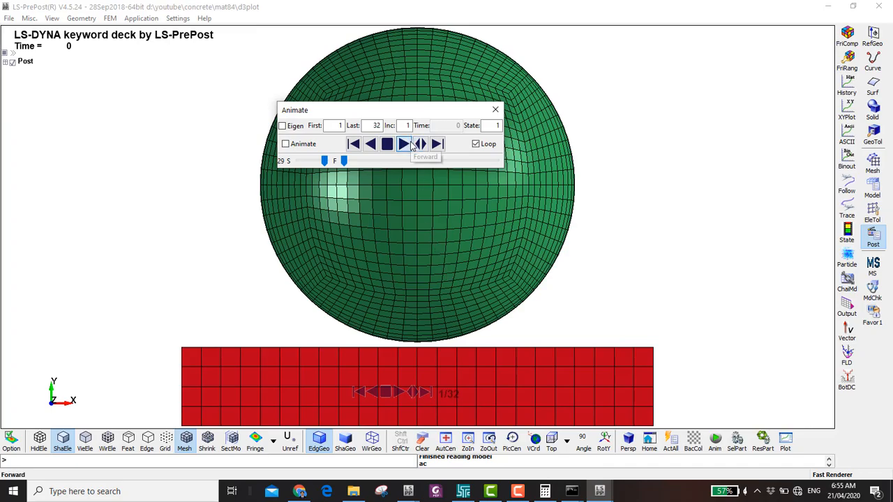
{"action": "left_click_drag", "start_coordinate": [543, 155], "coordinate": [398, 169], "text": "shift"}
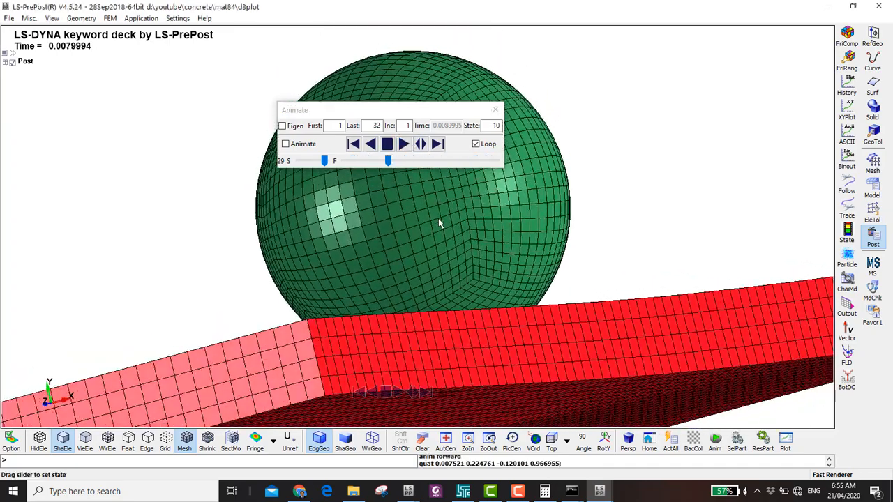
{"action": "scroll", "coordinate": [524, 267], "scroll_direction": "down", "scroll_amount": 2}
{"action": "left_click_drag", "start_coordinate": [526, 268], "coordinate": [602, 325], "text": "shift"}
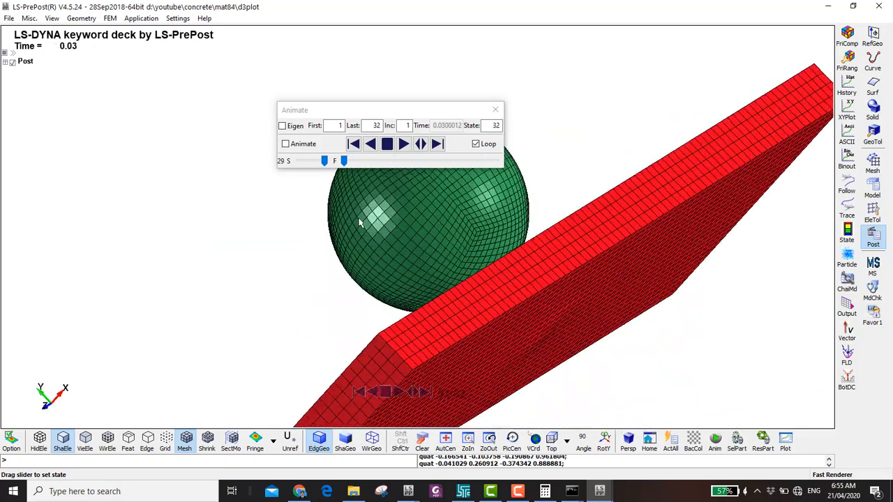
{"action": "double_click", "coordinate": [313, 162]}
{"action": "scroll", "coordinate": [581, 318], "scroll_direction": "down", "scroll_amount": 2}
{"action": "left_click_drag", "start_coordinate": [582, 318], "coordinate": [781, 243], "text": "shift"}
{"action": "left_click_drag", "start_coordinate": [696, 204], "coordinate": [598, 230], "text": "shift"}
{"action": "mouse_move", "coordinate": [521, 214]}
{"action": "right_mouse_down", "text": "ctrl"}
{"action": "mouse_move", "coordinate": [509, 197]}
{"action": "mouse_move", "coordinate": [521, 188]}
{"action": "right_mouse_up", "text": "ctrl"}
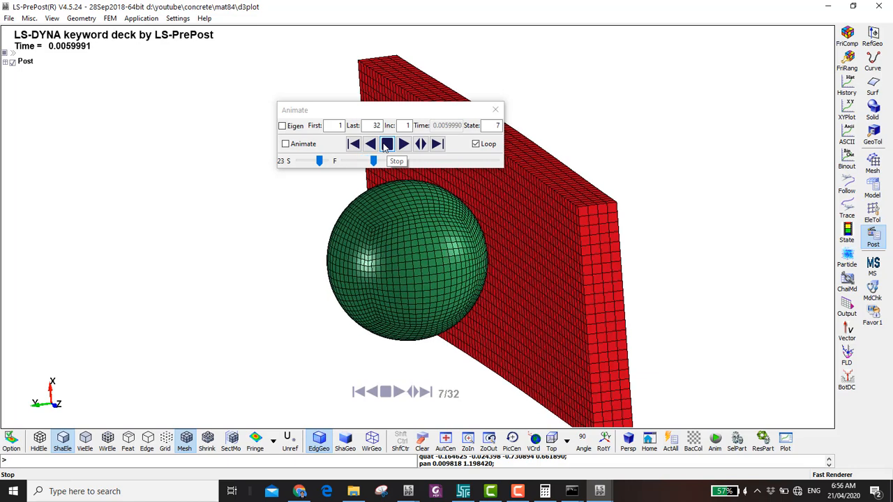
{"action": "left_click", "coordinate": [387, 144]}
Show the final state 32, inspect both faces of the slab, and move the Animate dialog clear of the model.
{"action": "left_click_drag", "start_coordinate": [316, 170], "coordinate": [317, 172]}
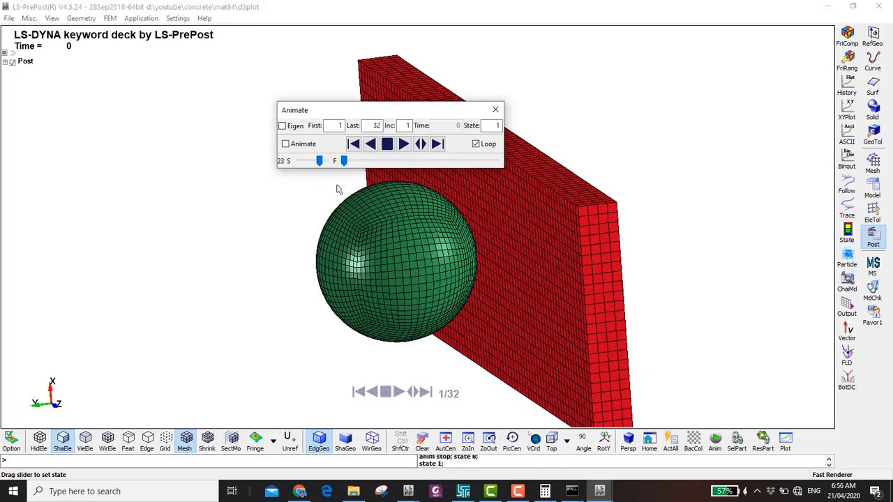
{"action": "left_click", "coordinate": [356, 145]}
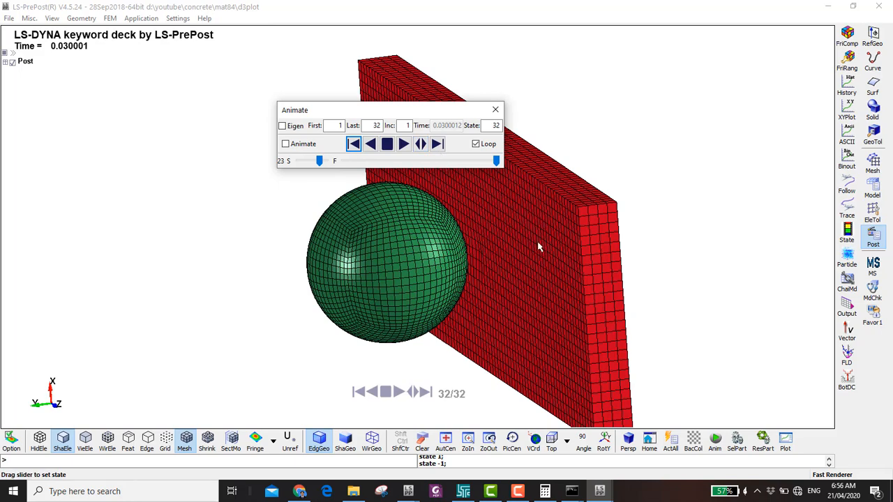
{"action": "left_click_drag", "start_coordinate": [530, 286], "coordinate": [424, 231], "text": "shift"}
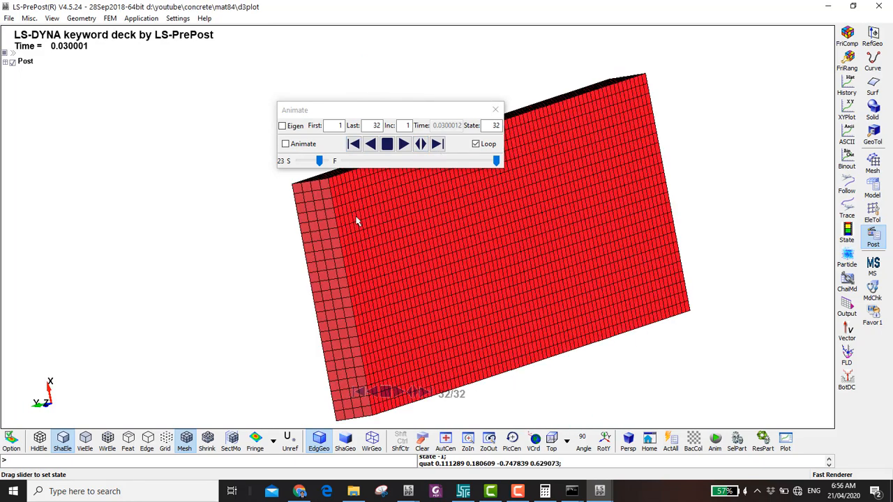
{"action": "left_click_drag", "start_coordinate": [356, 222], "coordinate": [597, 237], "text": "shift"}
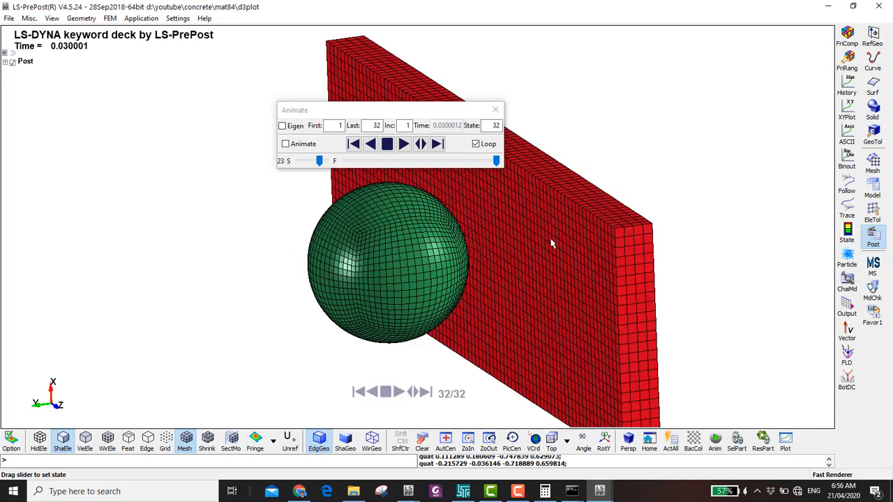
{"action": "middle_click_drag", "start_coordinate": [551, 243], "coordinate": [458, 219], "text": "shift"}
{"action": "scroll", "coordinate": [534, 230], "scroll_direction": "down", "scroll_amount": 2}
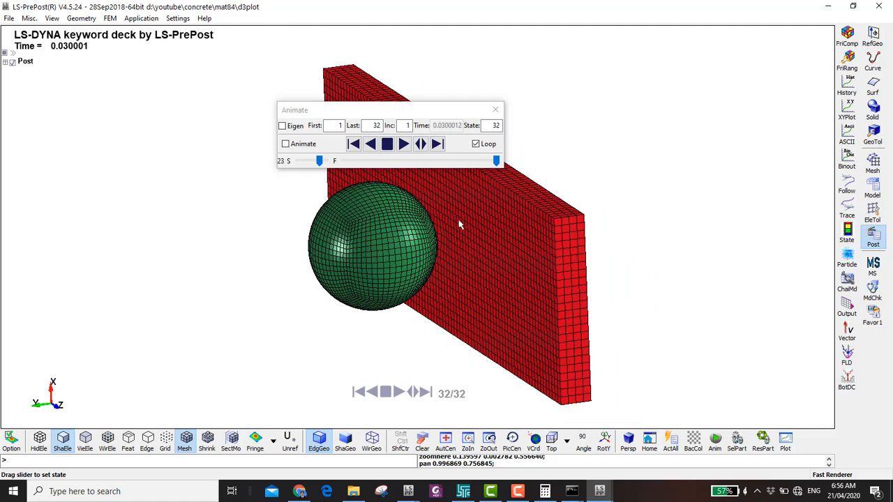
{"action": "left_click_drag", "start_coordinate": [416, 118], "coordinate": [183, 112]}
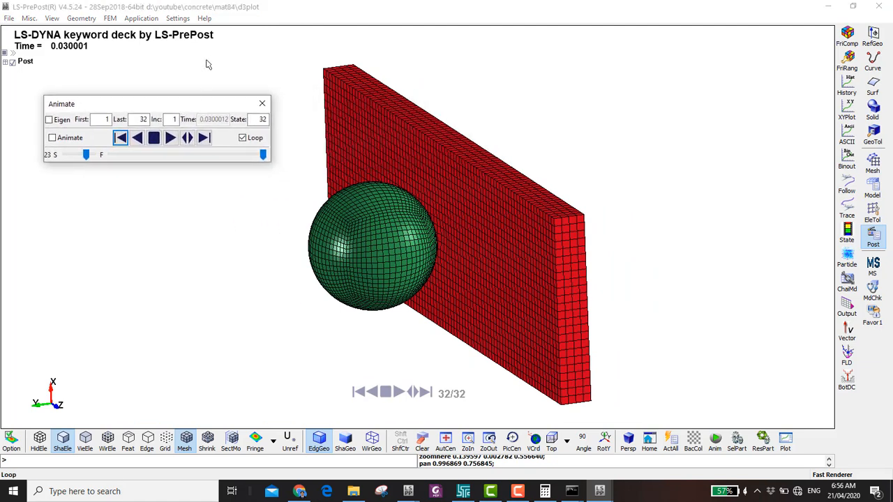
Open the d3crack crack file from the MAT84 folder to overlay cracks on the slab.
{"action": "left_click", "coordinate": [9, 18]}
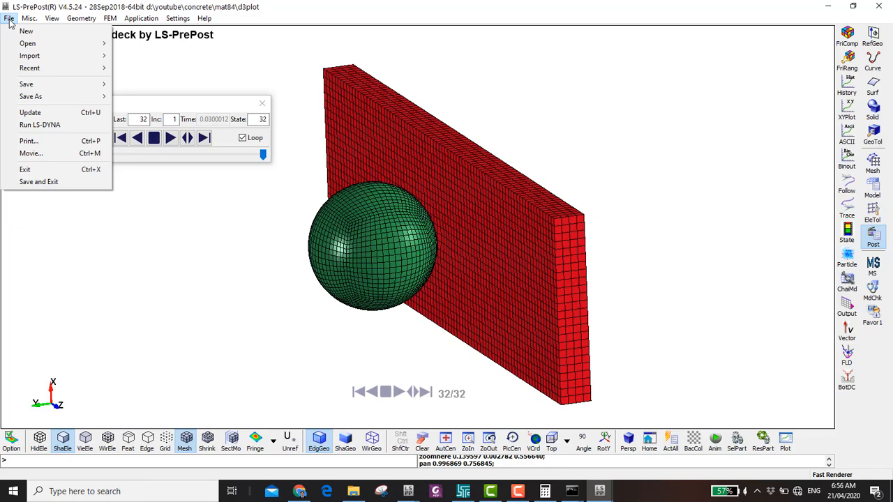
{"action": "mouse_move", "coordinate": [30, 44]}
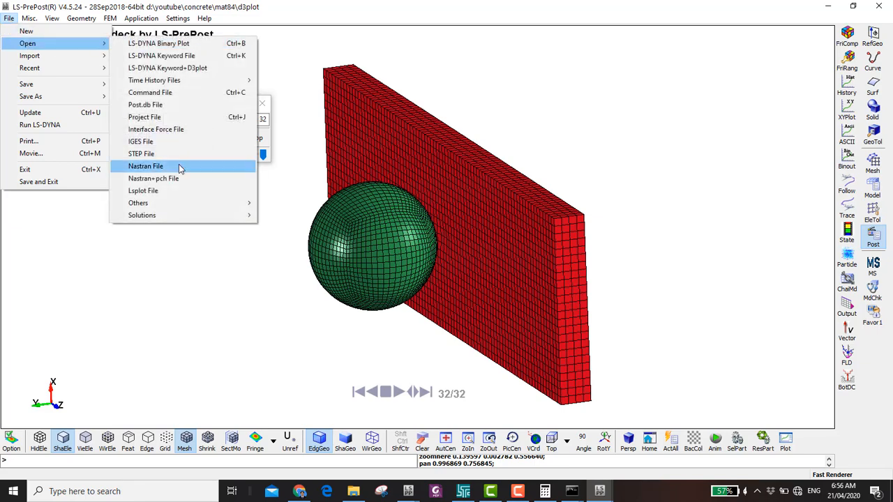
{"action": "mouse_move", "coordinate": [187, 204]}
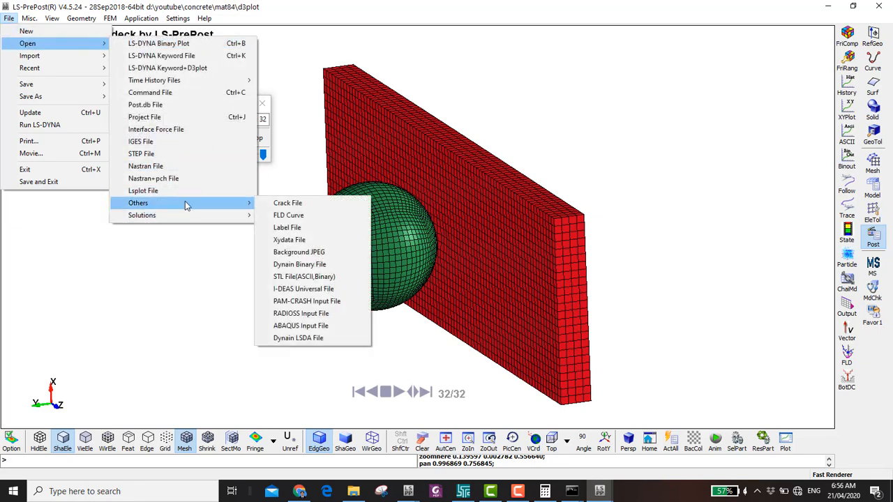
{"action": "left_click", "coordinate": [283, 203]}
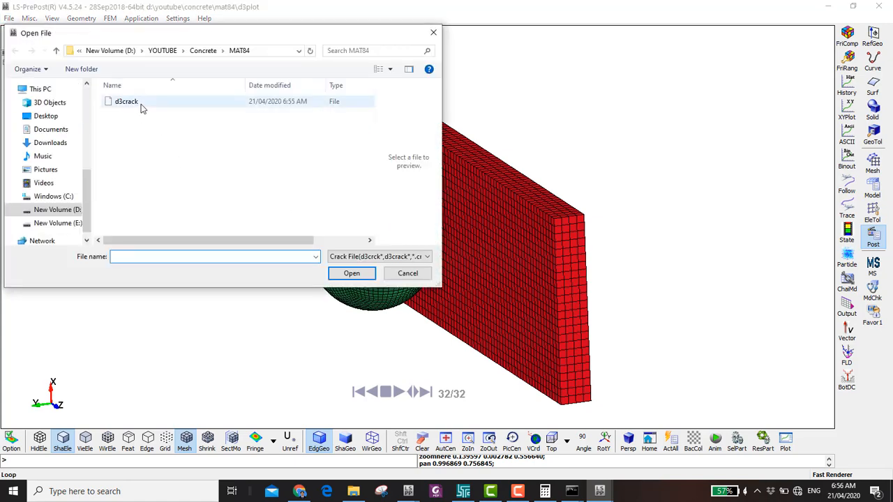
{"action": "left_click", "coordinate": [133, 102]}
{"action": "left_click_drag", "start_coordinate": [217, 241], "coordinate": [248, 241]}
{"action": "left_click", "coordinate": [350, 273]}
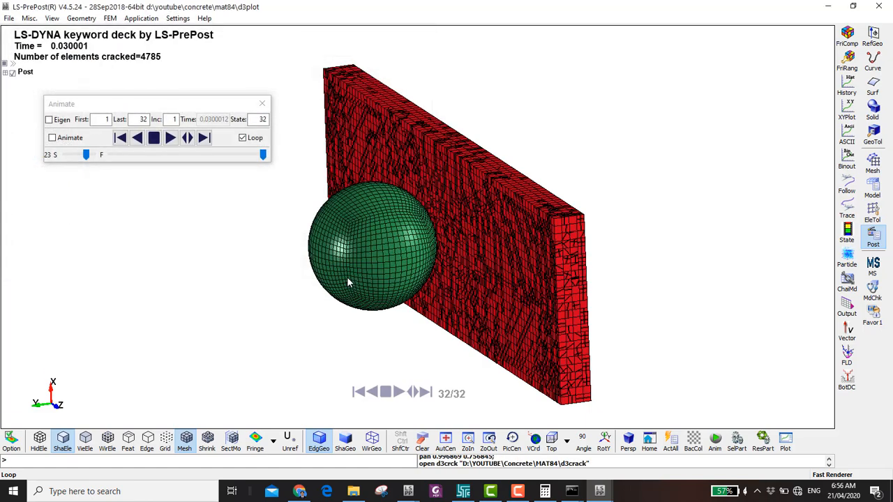
Hide the mesh lines and advance the results to state 3 to examine the slab's early crack pattern.
{"action": "left_click_drag", "start_coordinate": [501, 172], "coordinate": [477, 227], "text": "shift"}
{"action": "left_click", "coordinate": [185, 438]}
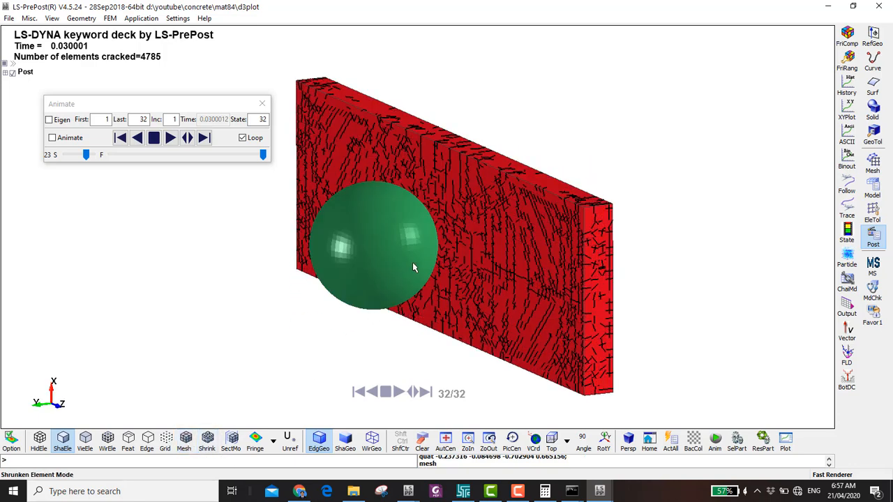
{"action": "left_click", "coordinate": [204, 141]}
{"action": "left_click", "coordinate": [204, 143]}
{"action": "left_click", "coordinate": [204, 143]}
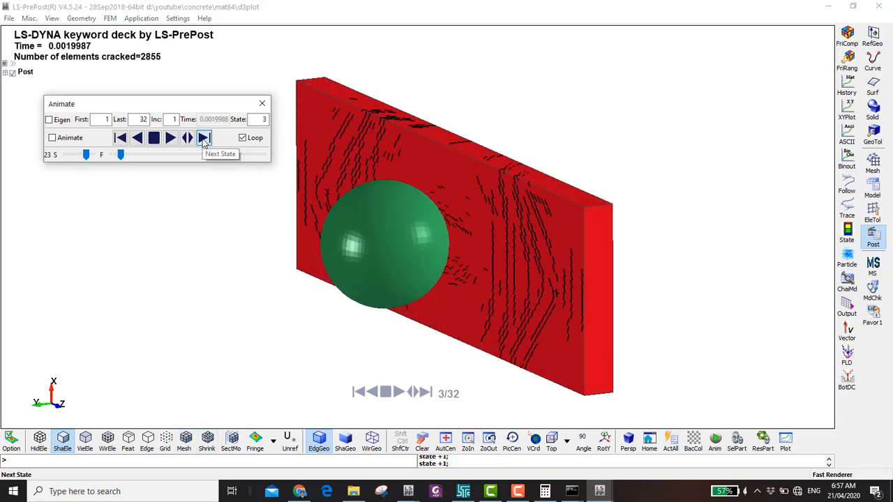
Advance the results to state 16 and turn the slab to examine the cracks on the face opposite the ball.
{"action": "left_click", "coordinate": [203, 143]}
{"action": "left_click", "coordinate": [204, 143]}
{"action": "left_click", "coordinate": [203, 143]}
{"action": "left_click", "coordinate": [203, 143]}
{"action": "left_click", "coordinate": [204, 143]}
{"action": "double_click", "coordinate": [204, 140]}
{"action": "left_click", "coordinate": [204, 139]}
{"action": "double_click", "coordinate": [204, 140]}
{"action": "left_click", "coordinate": [203, 139]}
{"action": "double_click", "coordinate": [204, 139]}
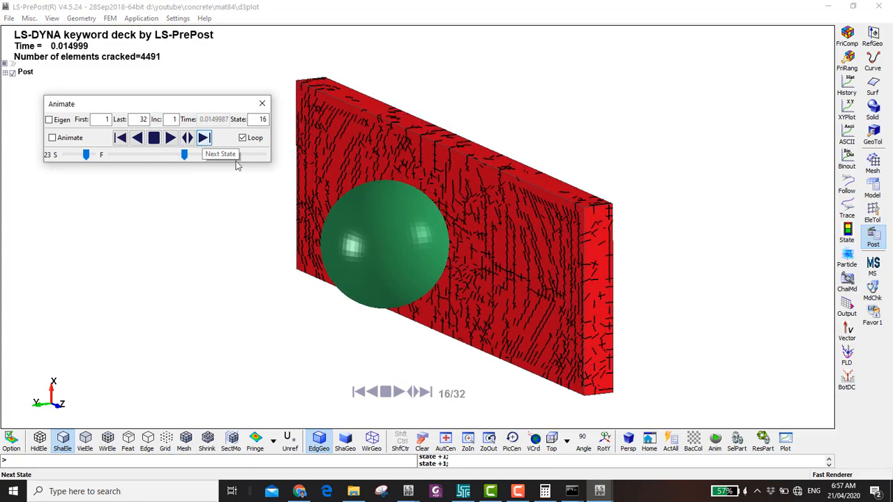
{"action": "left_click_drag", "start_coordinate": [446, 230], "coordinate": [464, 313], "text": "shift"}
{"action": "left_click_drag", "start_coordinate": [456, 107], "coordinate": [445, 164], "text": "shift"}
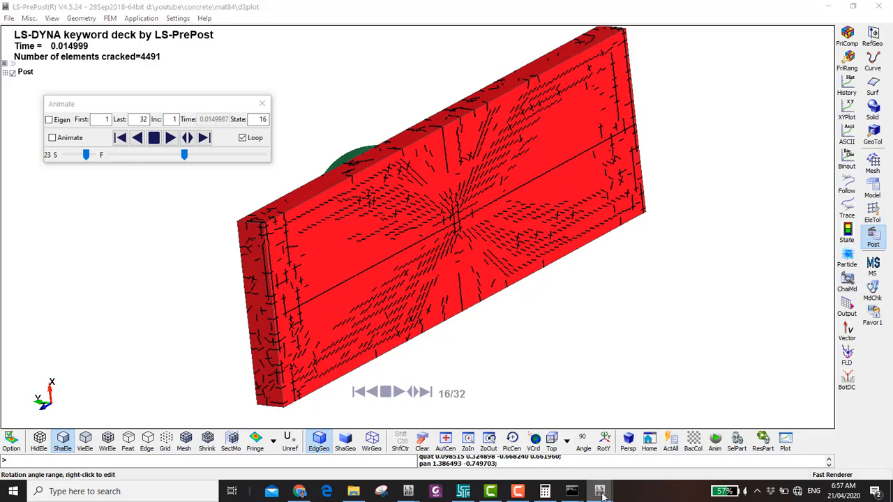
Switch to the MAT159 results window, examine the plastic strain pattern on the slab's back face, and move the History dialog clear of the slab.
{"action": "mouse_move", "coordinate": [599, 491]}
{"action": "left_click", "coordinate": [512, 442]}
{"action": "left_click_drag", "start_coordinate": [428, 233], "coordinate": [331, 128], "text": "shift"}
{"action": "left_click_drag", "start_coordinate": [419, 265], "coordinate": [551, 269], "text": "shift"}
{"action": "left_click_drag", "start_coordinate": [391, 279], "coordinate": [514, 288], "text": "shift"}
{"action": "middle_click_drag", "start_coordinate": [404, 256], "coordinate": [474, 254], "text": "shift"}
{"action": "left_click_drag", "start_coordinate": [453, 258], "coordinate": [541, 260], "text": "shift"}
{"action": "left_click_drag", "start_coordinate": [422, 241], "coordinate": [436, 281], "text": "shift"}
{"action": "middle_click_drag", "start_coordinate": [444, 226], "coordinate": [424, 296], "text": "shift"}
{"action": "left_click_drag", "start_coordinate": [421, 156], "coordinate": [424, 266], "text": "shift"}
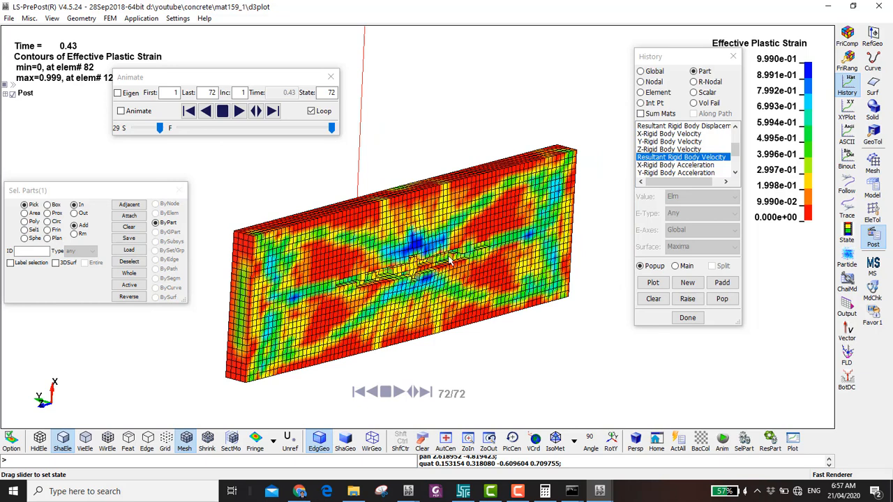
{"action": "scroll", "coordinate": [410, 282], "scroll_direction": "up", "scroll_amount": 2}
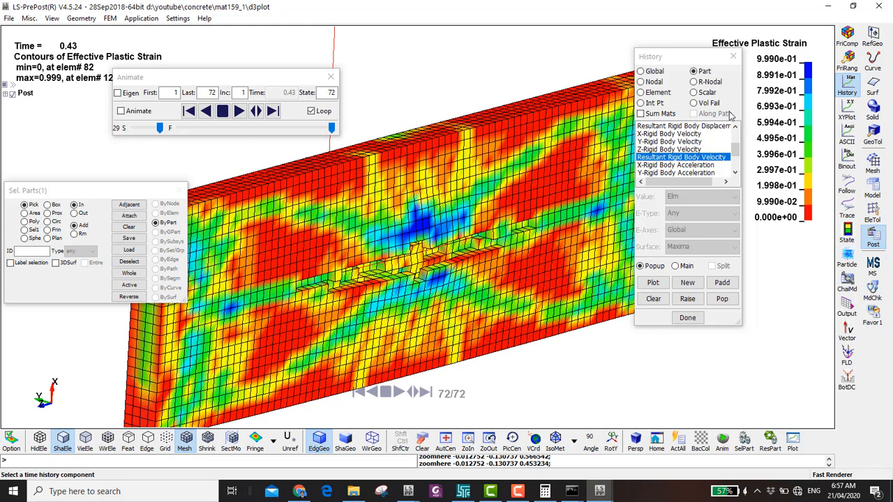
{"action": "left_click_drag", "start_coordinate": [687, 56], "coordinate": [758, 251]}
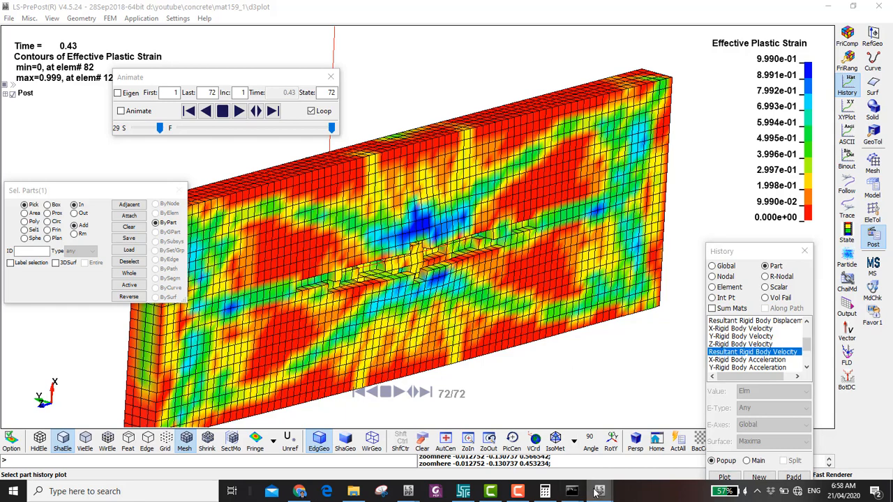
Return to the MAT84 results window, display effective plastic strain contours on the cracked slab, and reposition the Fringe Component dialog.
{"action": "mouse_move", "coordinate": [599, 491]}
{"action": "left_click", "coordinate": [682, 435]}
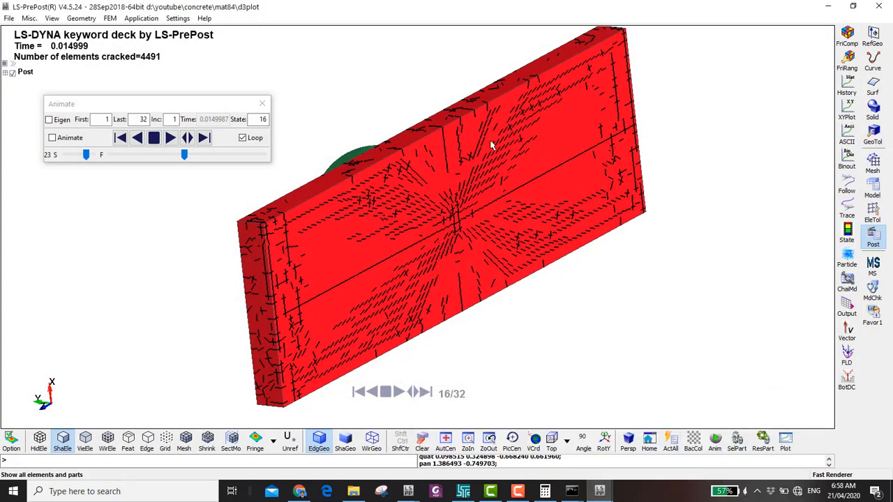
{"action": "left_click_drag", "start_coordinate": [490, 143], "coordinate": [370, 268], "text": "shift"}
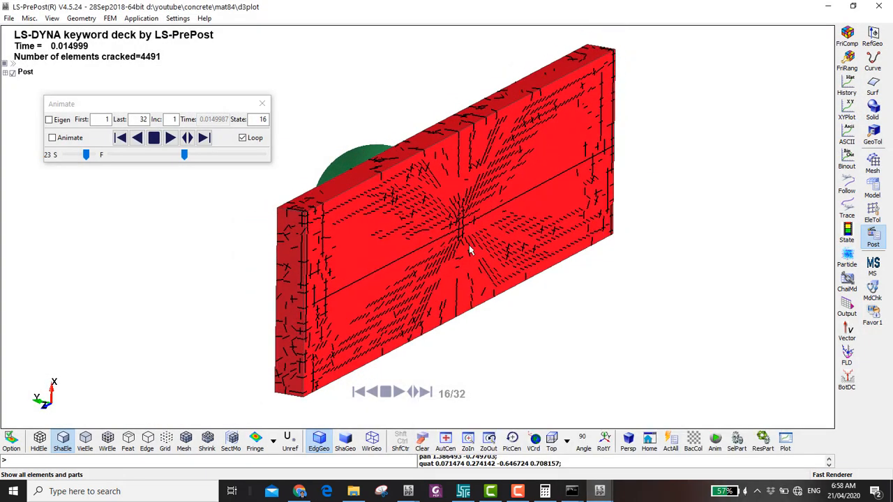
{"action": "left_click", "coordinate": [848, 36]}
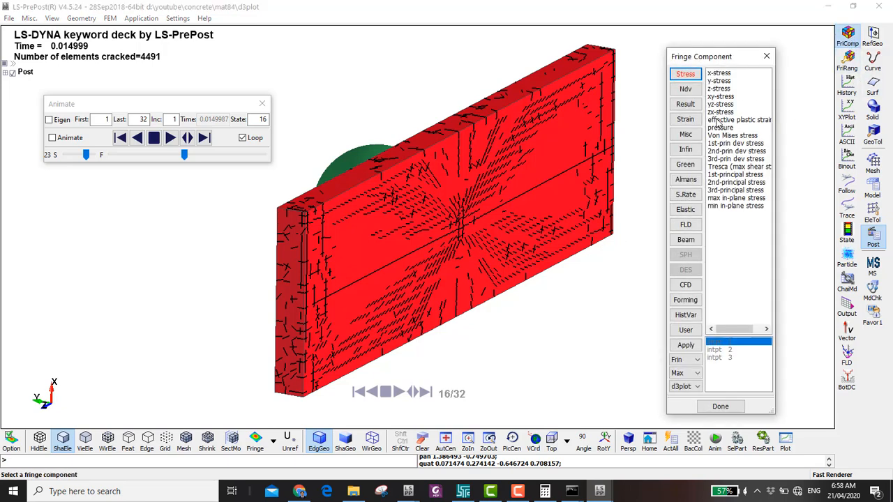
{"action": "left_click", "coordinate": [718, 119]}
{"action": "left_click_drag", "start_coordinate": [729, 57], "coordinate": [673, 136]}
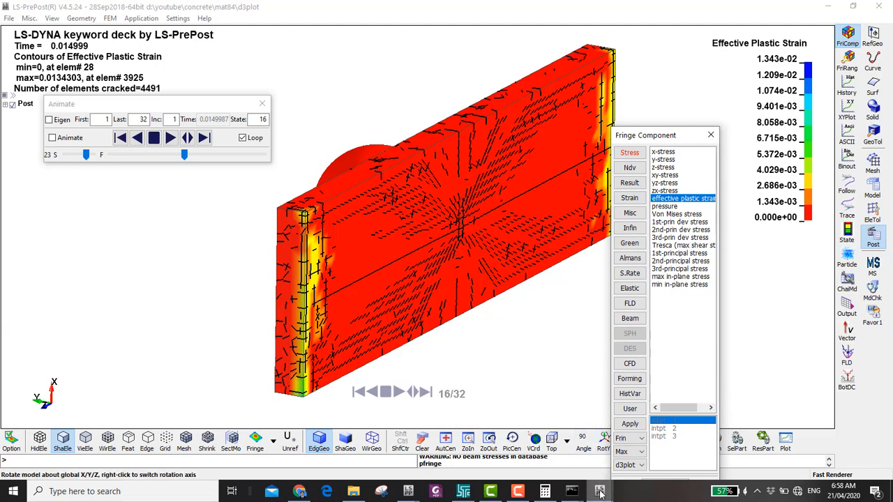
Compare with the MAT159 strain contours, return to the MAT84 results, and move the Fringe Component dialog off the slab.
{"action": "mouse_move", "coordinate": [599, 491]}
{"action": "left_click", "coordinate": [462, 427]}
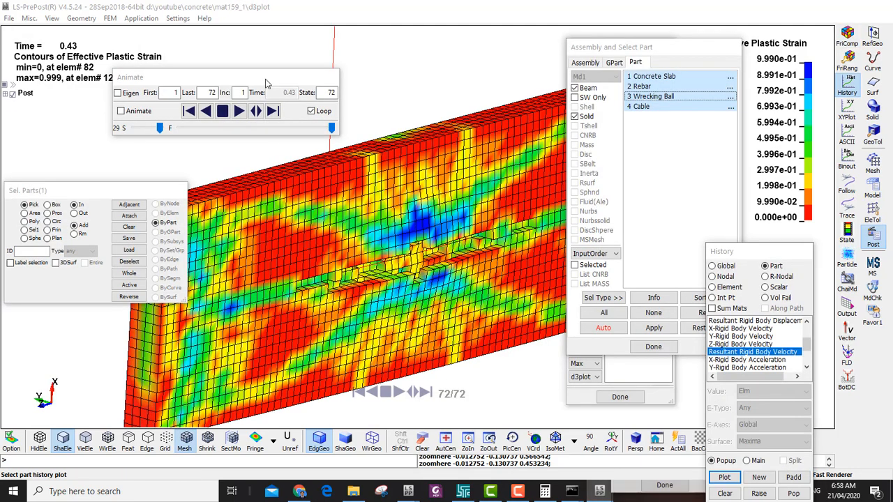
{"action": "mouse_move", "coordinate": [606, 492]}
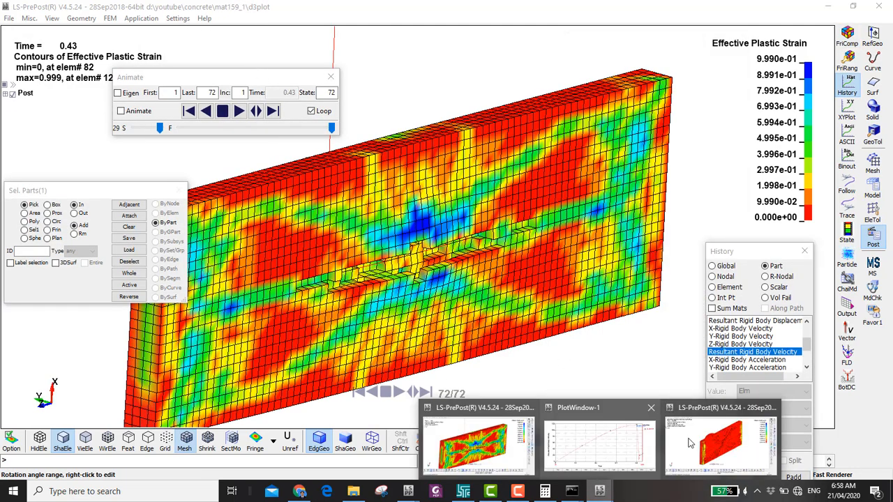
{"action": "left_click", "coordinate": [699, 439]}
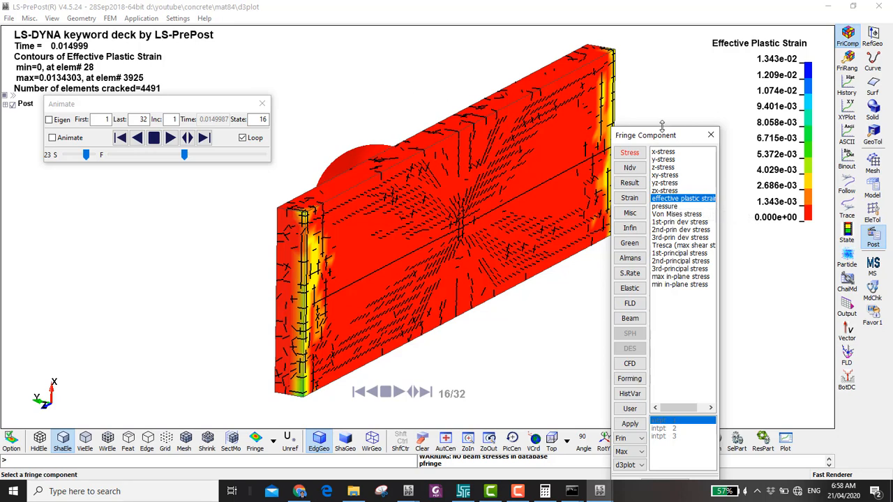
{"action": "left_click_drag", "start_coordinate": [664, 138], "coordinate": [766, 95]}
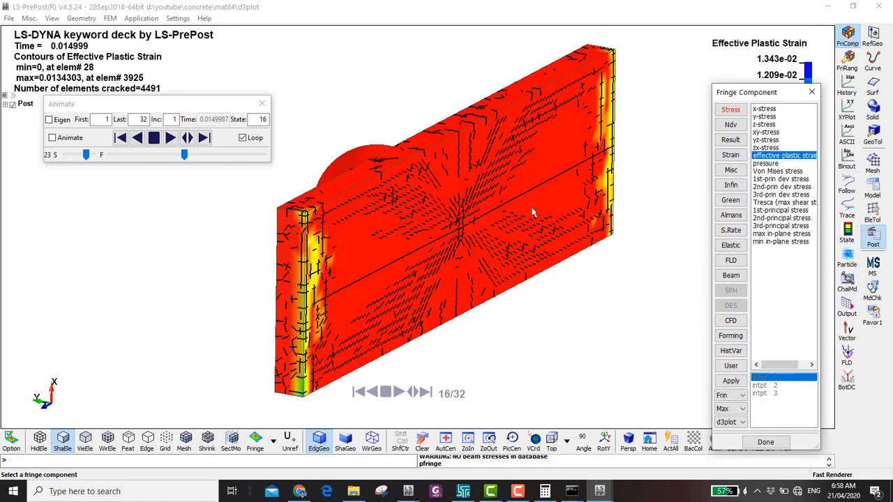
Arrange the MAT159 and MAT84 result windows side by side and hide the mesh lines on the MAT159 slab, turning it to a similar angle.
{"action": "scroll", "coordinate": [532, 213], "scroll_direction": "down", "scroll_amount": 2}
{"action": "double_click", "coordinate": [434, 10]}
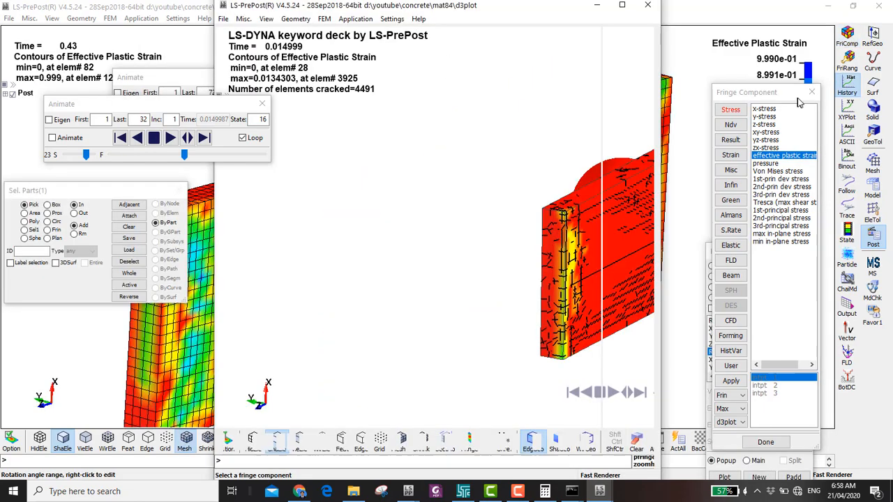
{"action": "left_click_drag", "start_coordinate": [642, 99], "coordinate": [892, 14]}
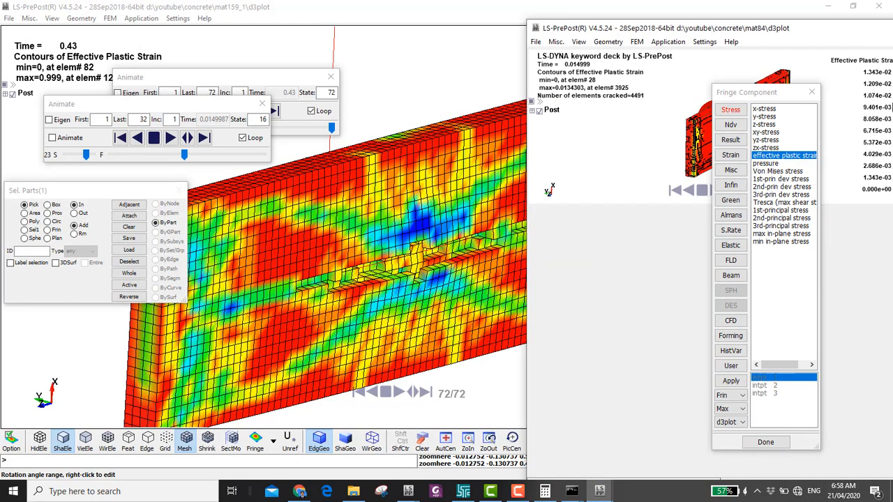
{"action": "left_click", "coordinate": [349, 13]}
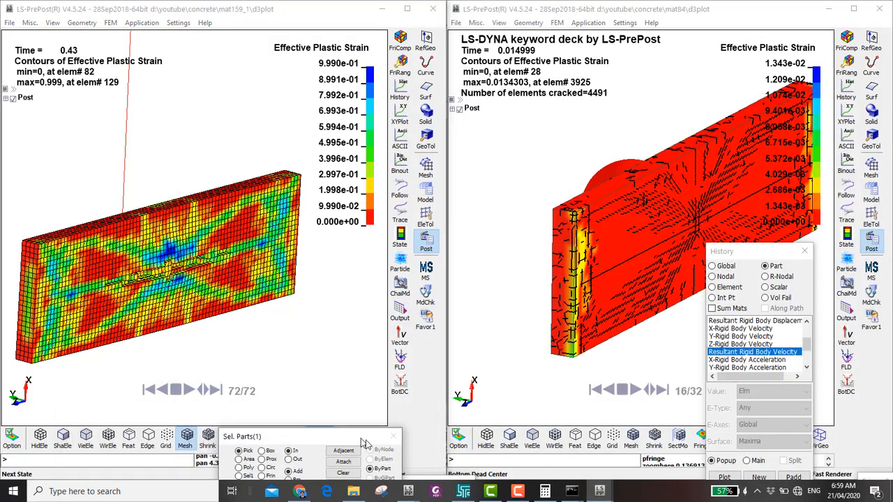
{"action": "left_click", "coordinate": [184, 436]}
{"action": "left_click_drag", "start_coordinate": [233, 423], "coordinate": [314, 273], "text": "shift"}
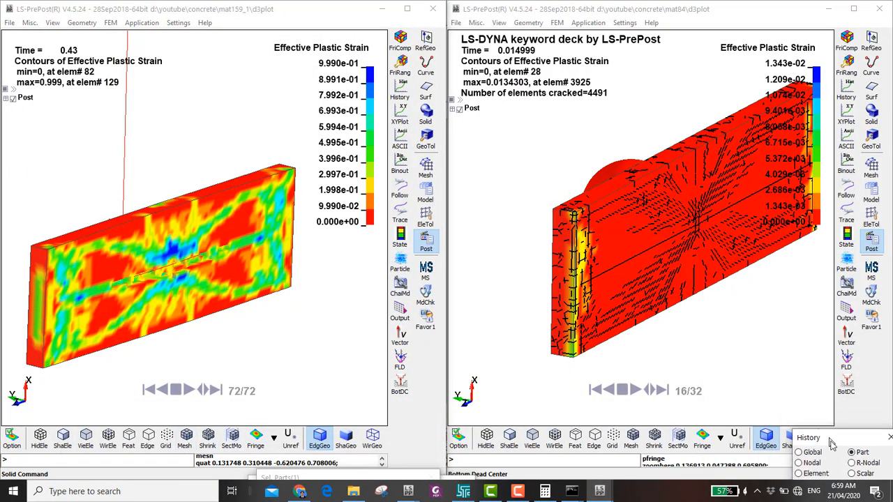